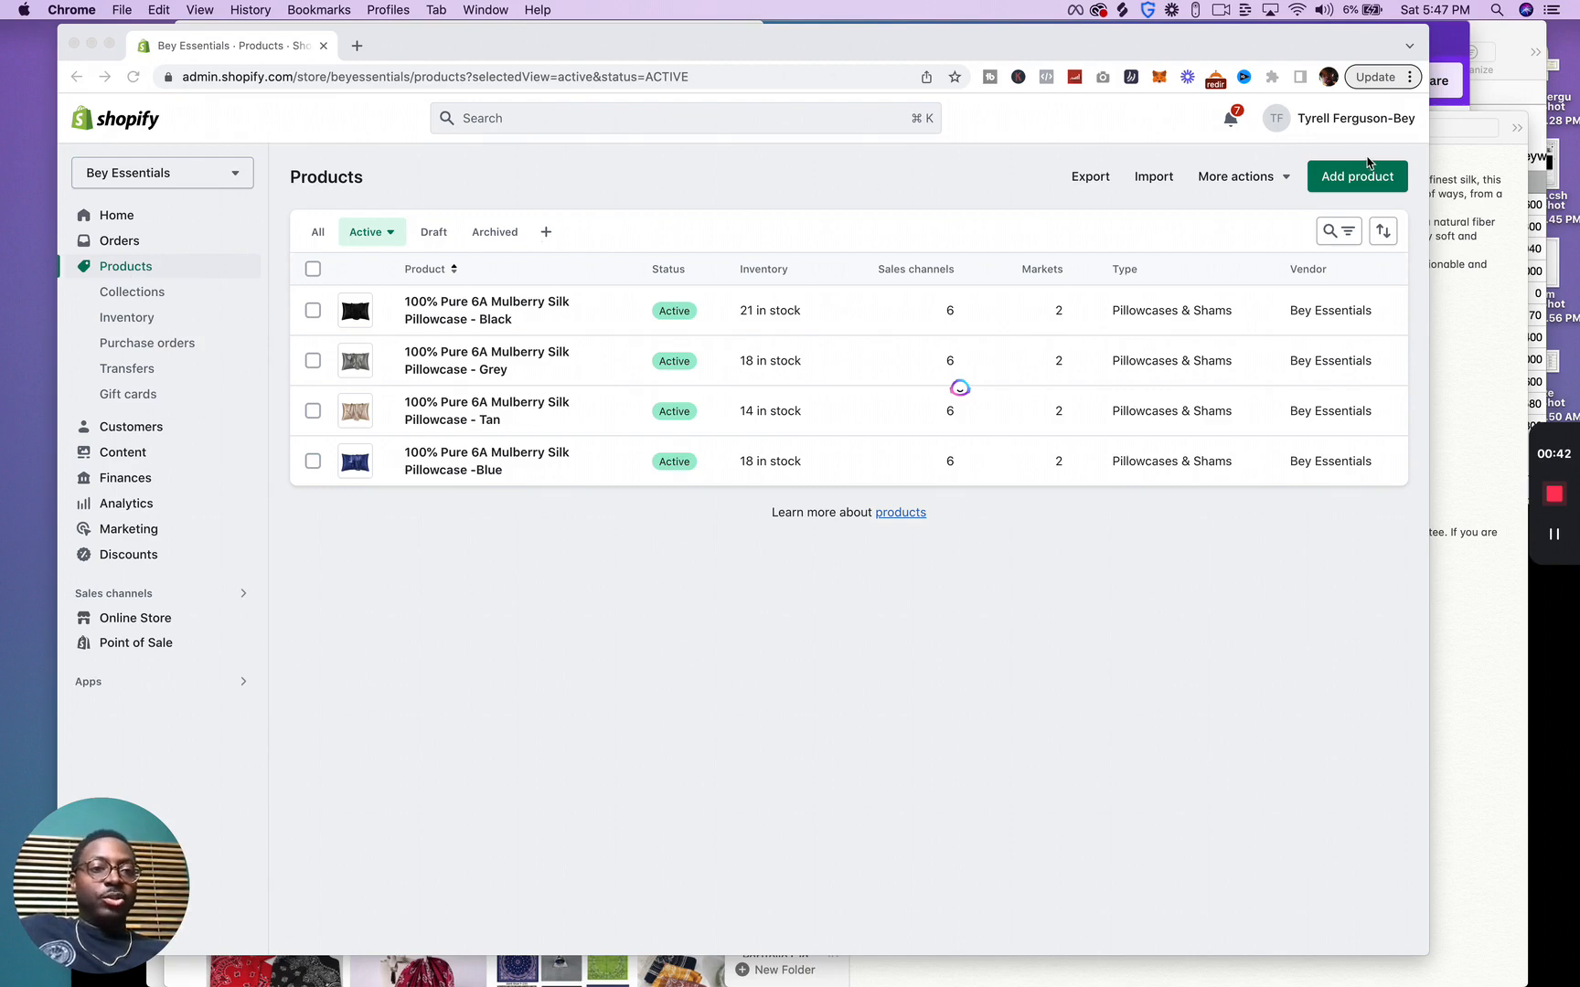
Start adding a new product, and copy the full mulberry silk bandana description text from the note in Notes.
left_click(1355, 180)
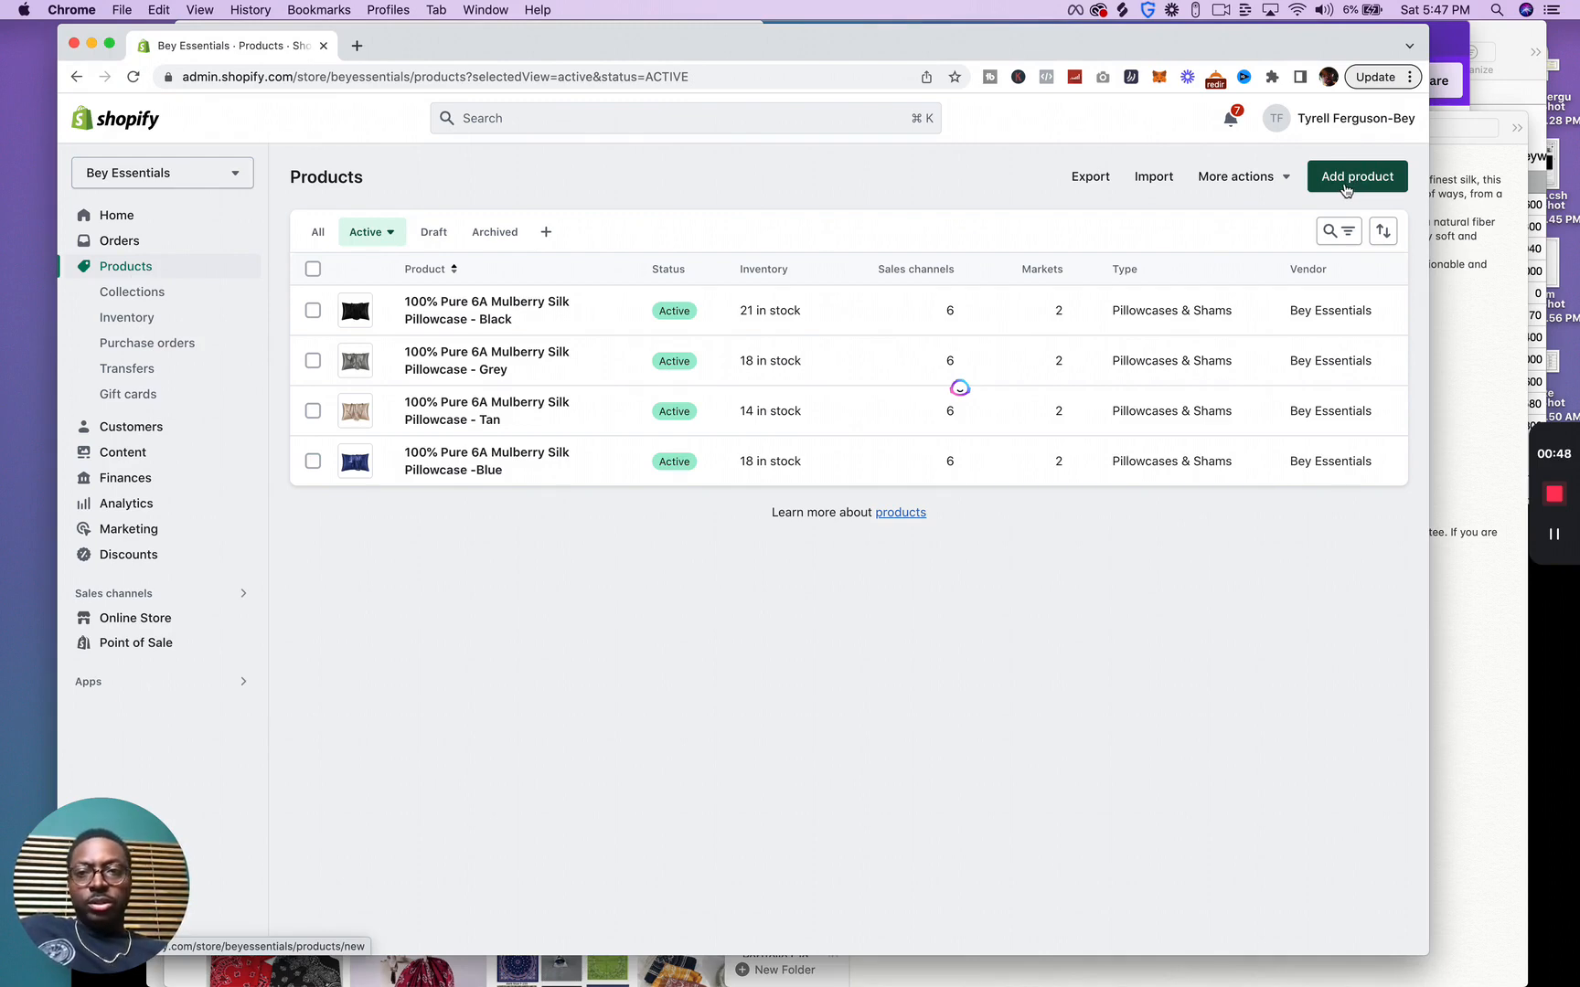
left_click(1346, 188)
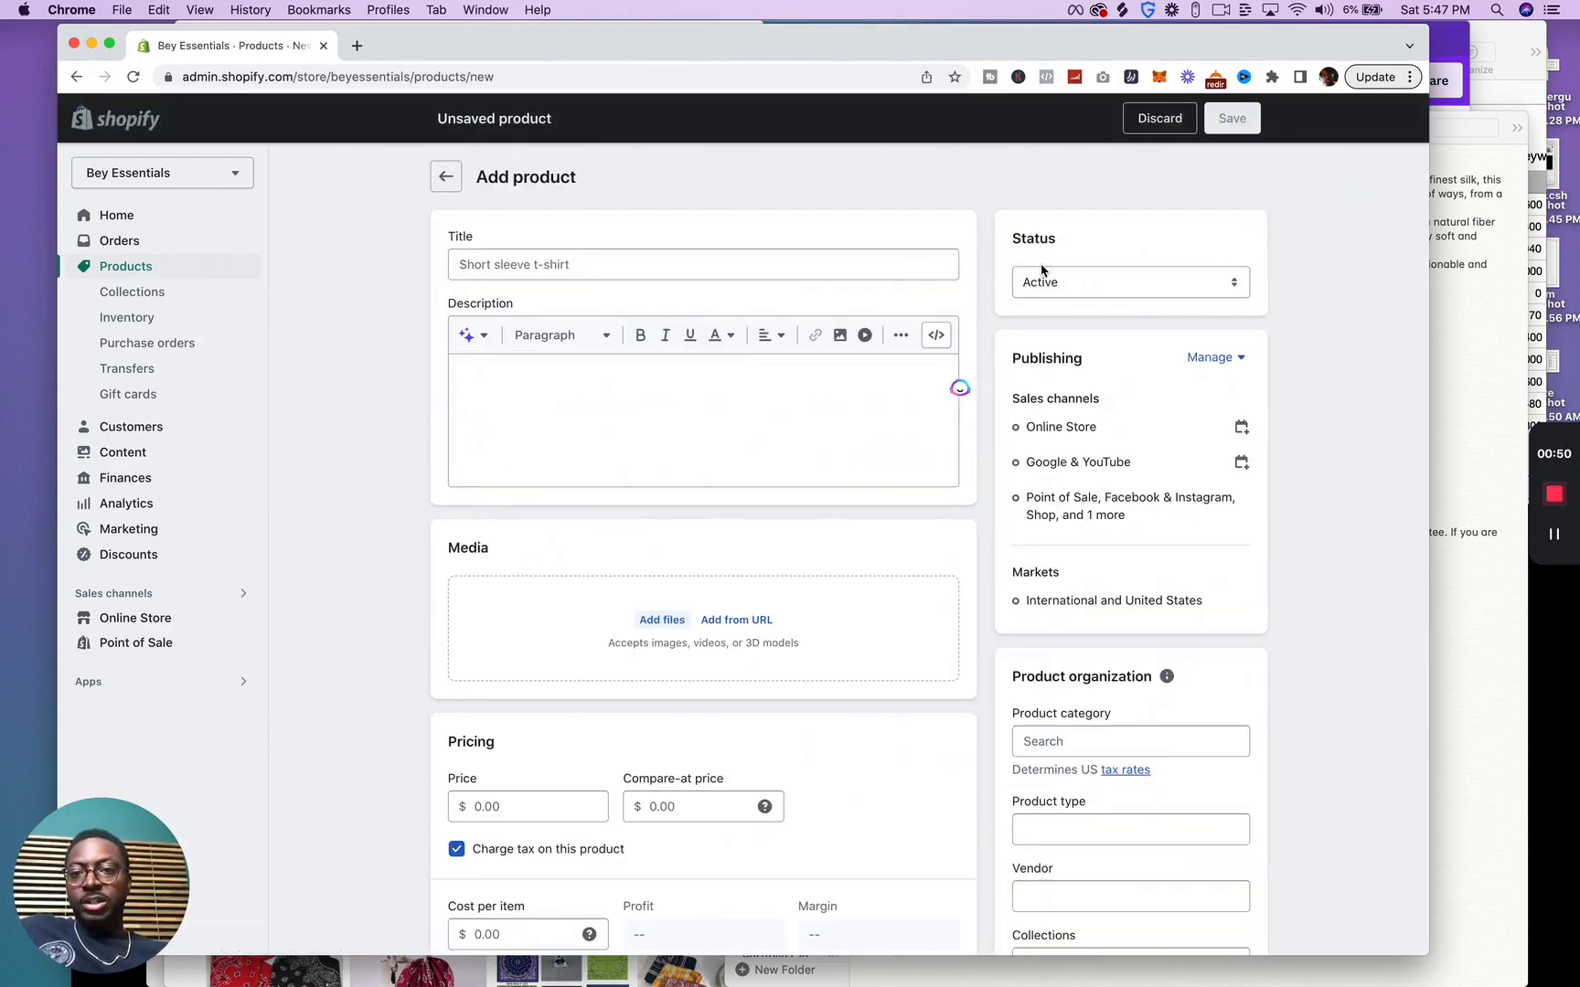
left_click(1474, 332)
left_click_drag(1388, 562, 872, 152)
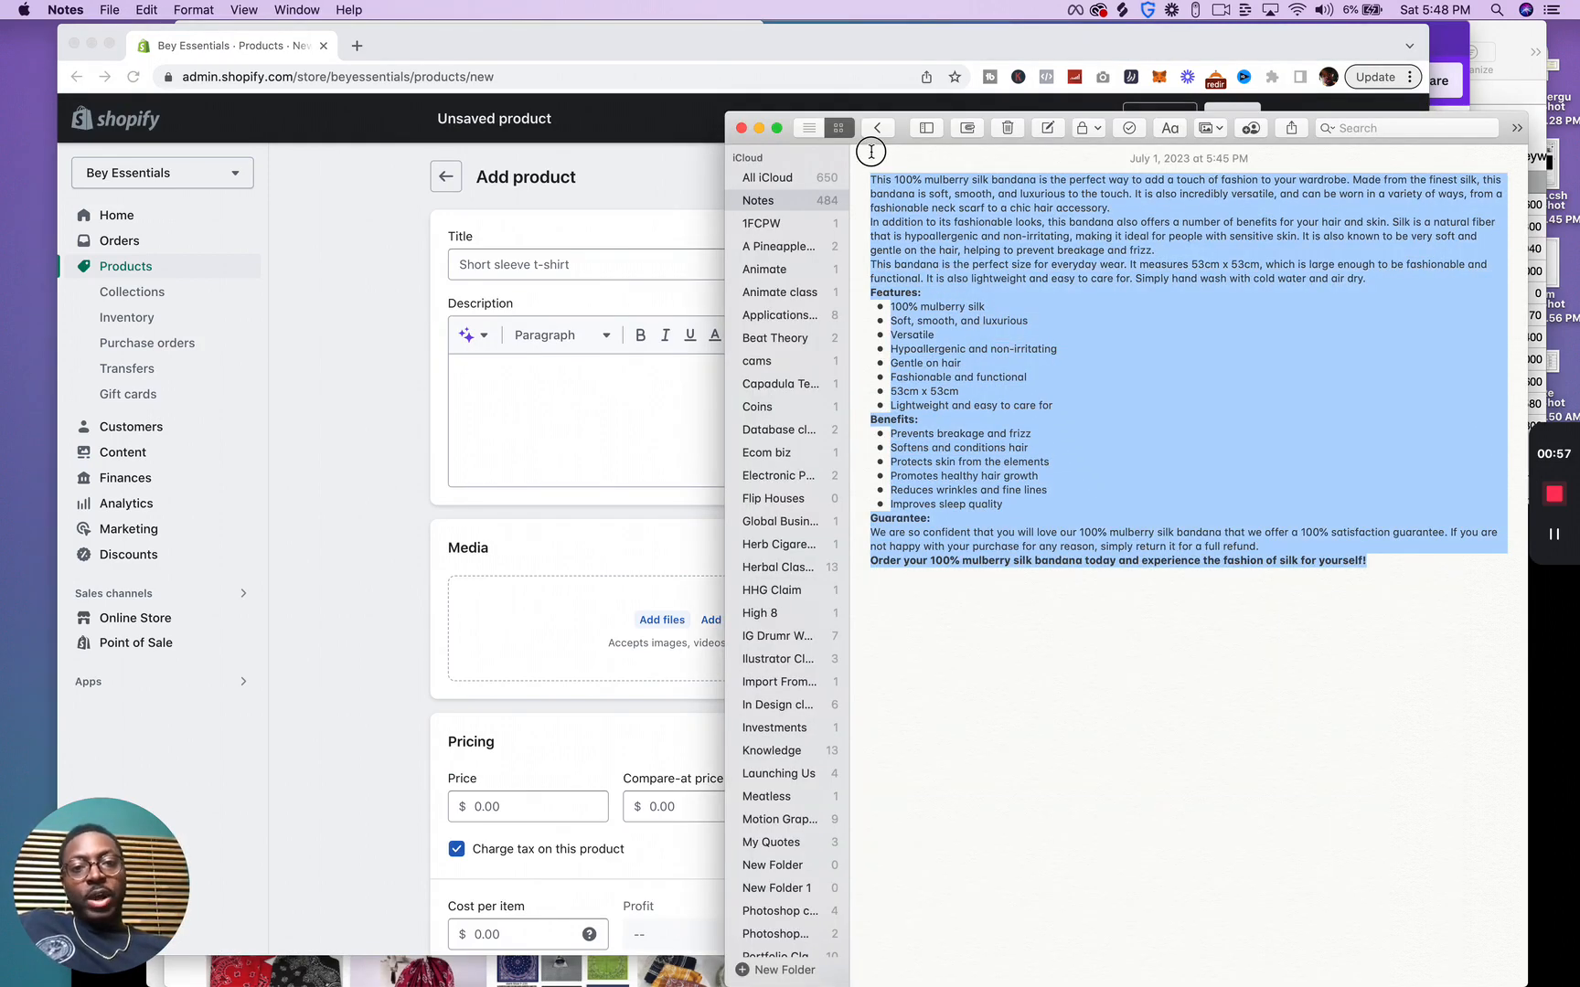
left_click(872, 152)
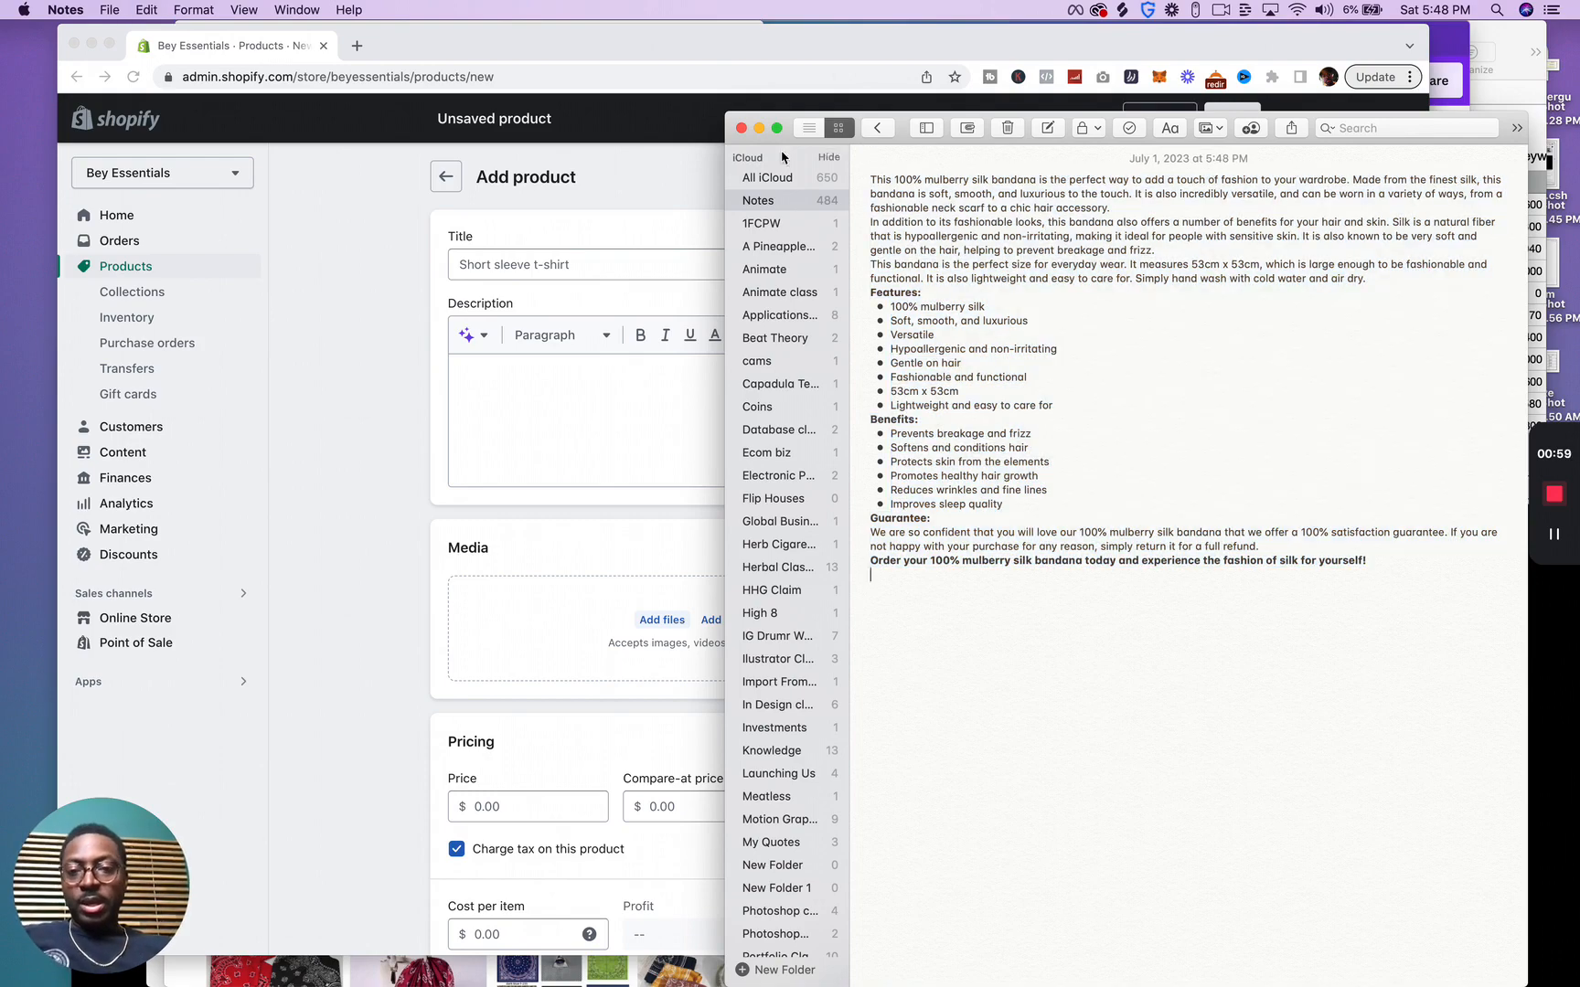
Switch back to Shopify and paste the copied bandana text into the new product's description.
left_click(505, 420)
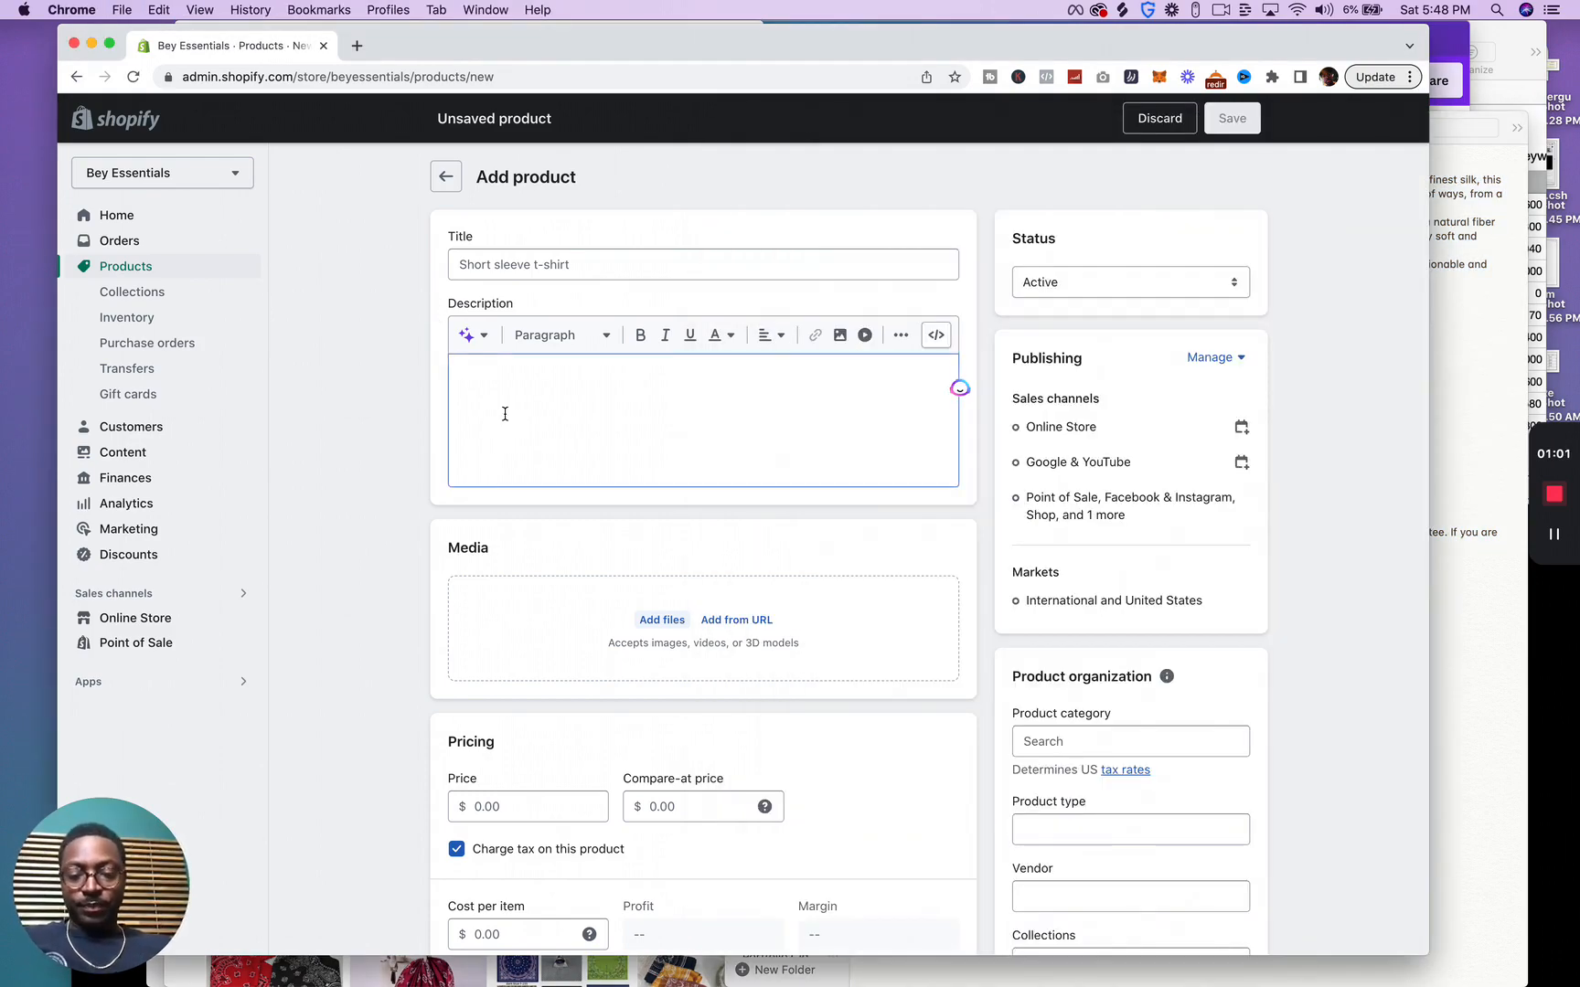
key("super+v")
scroll(606, 529, "up", 3)
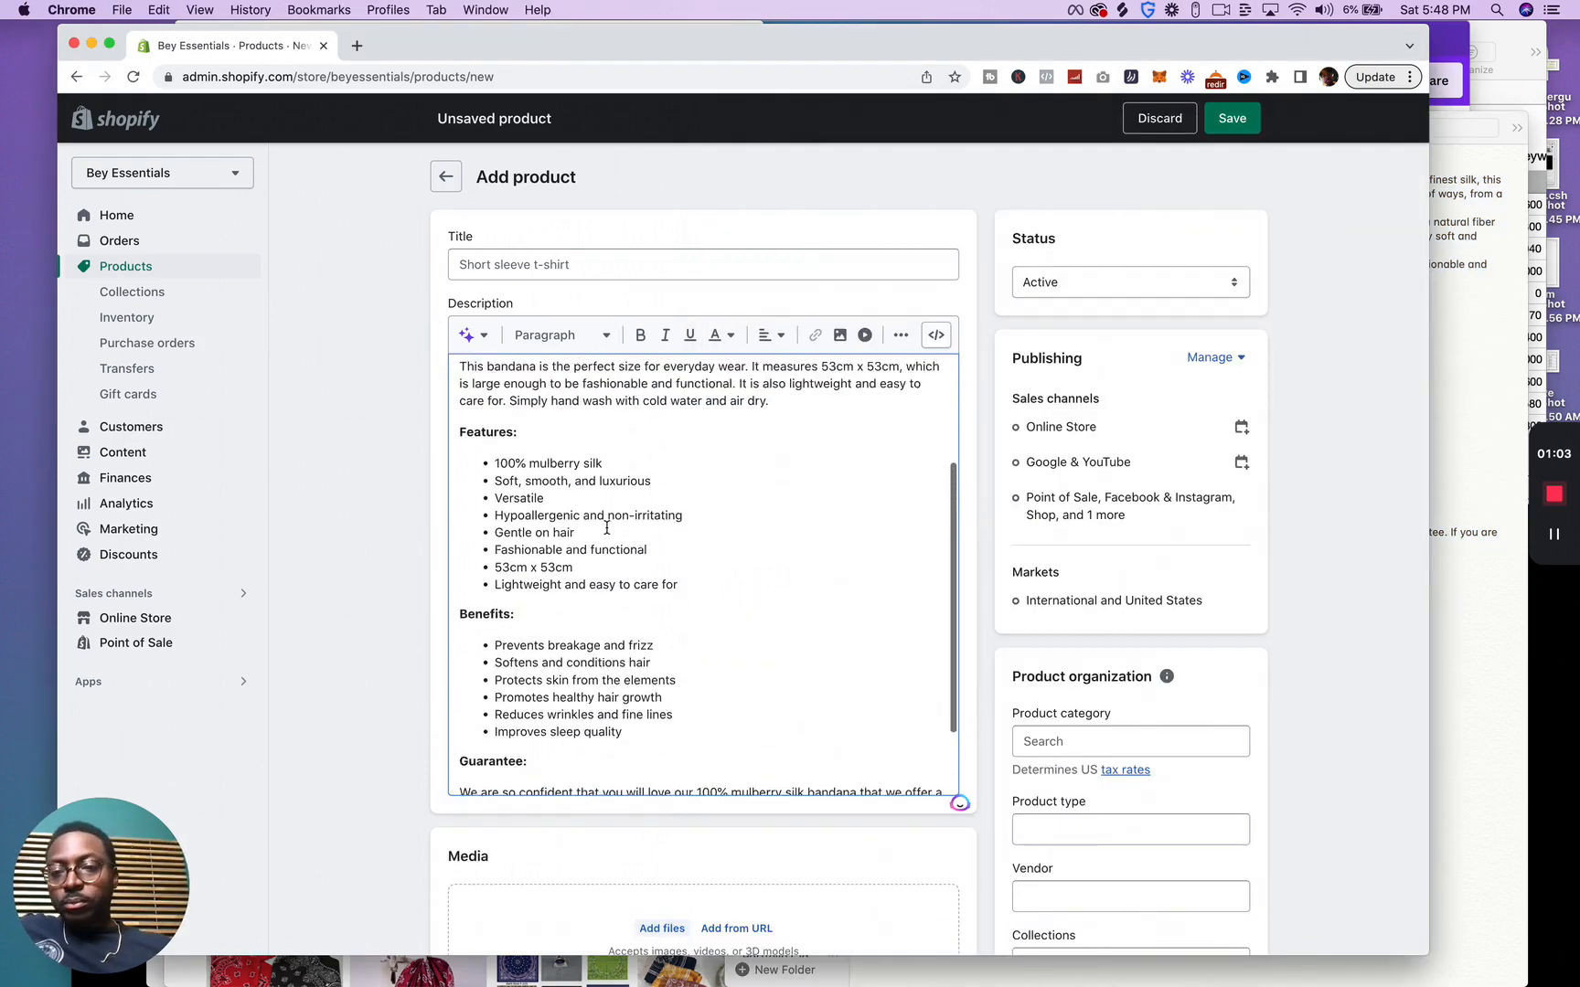
scroll(606, 529, "up", 4)
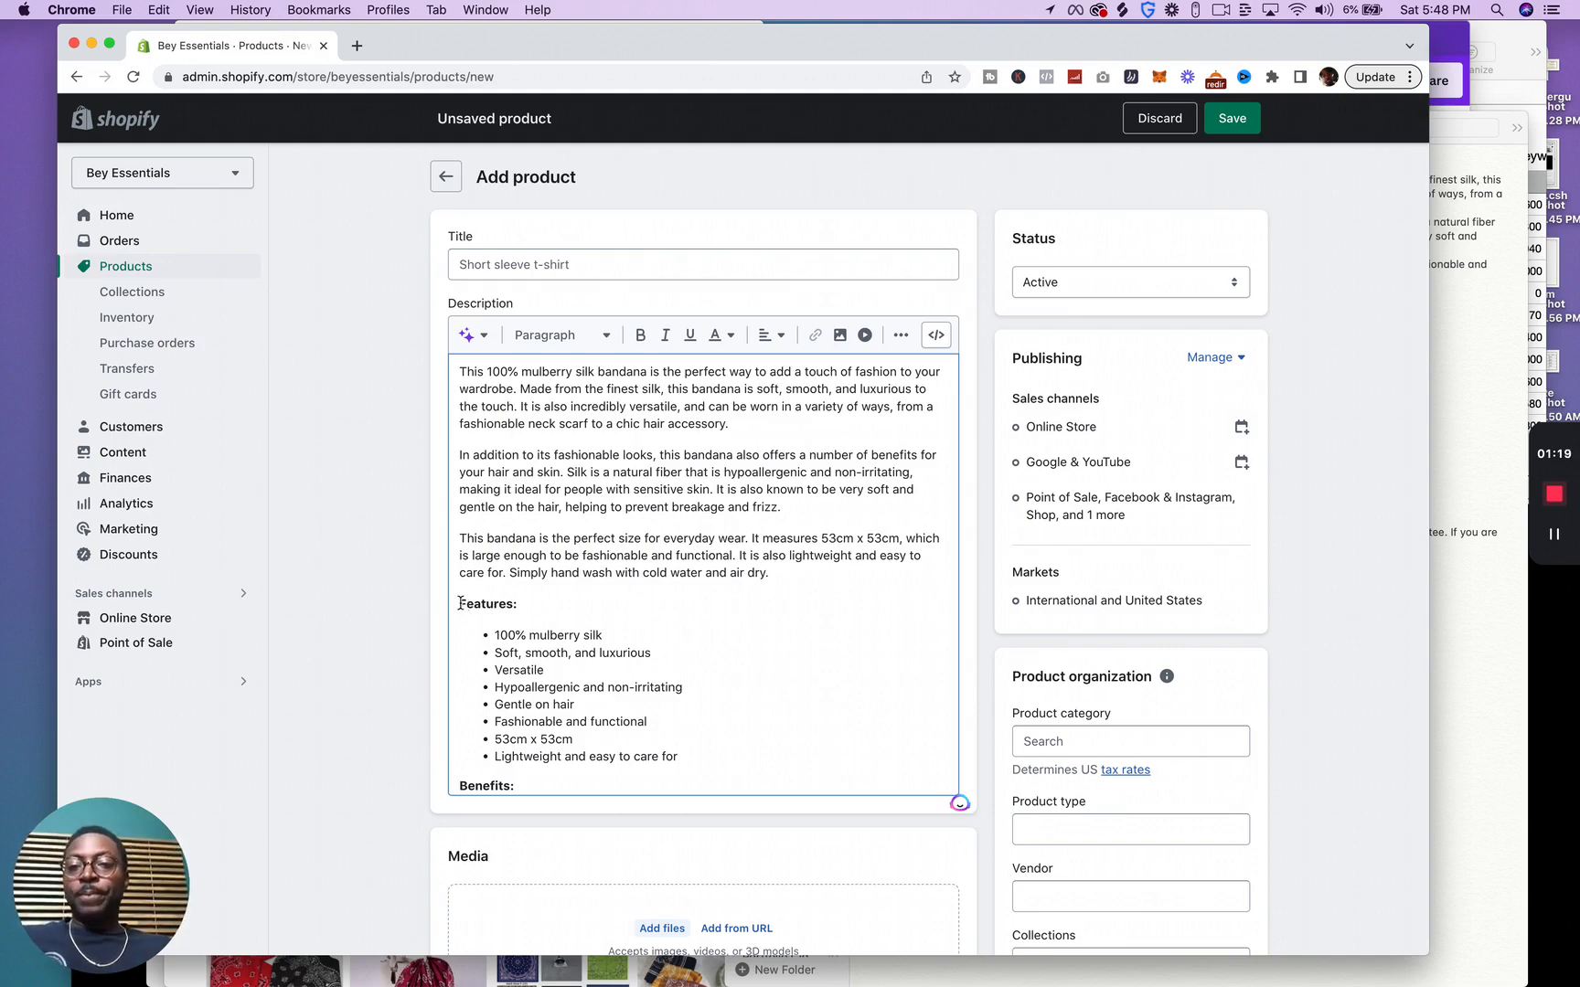
Title the product "100% Pure Mulberry Silk Scarf/Bandana".
left_click(600, 268)
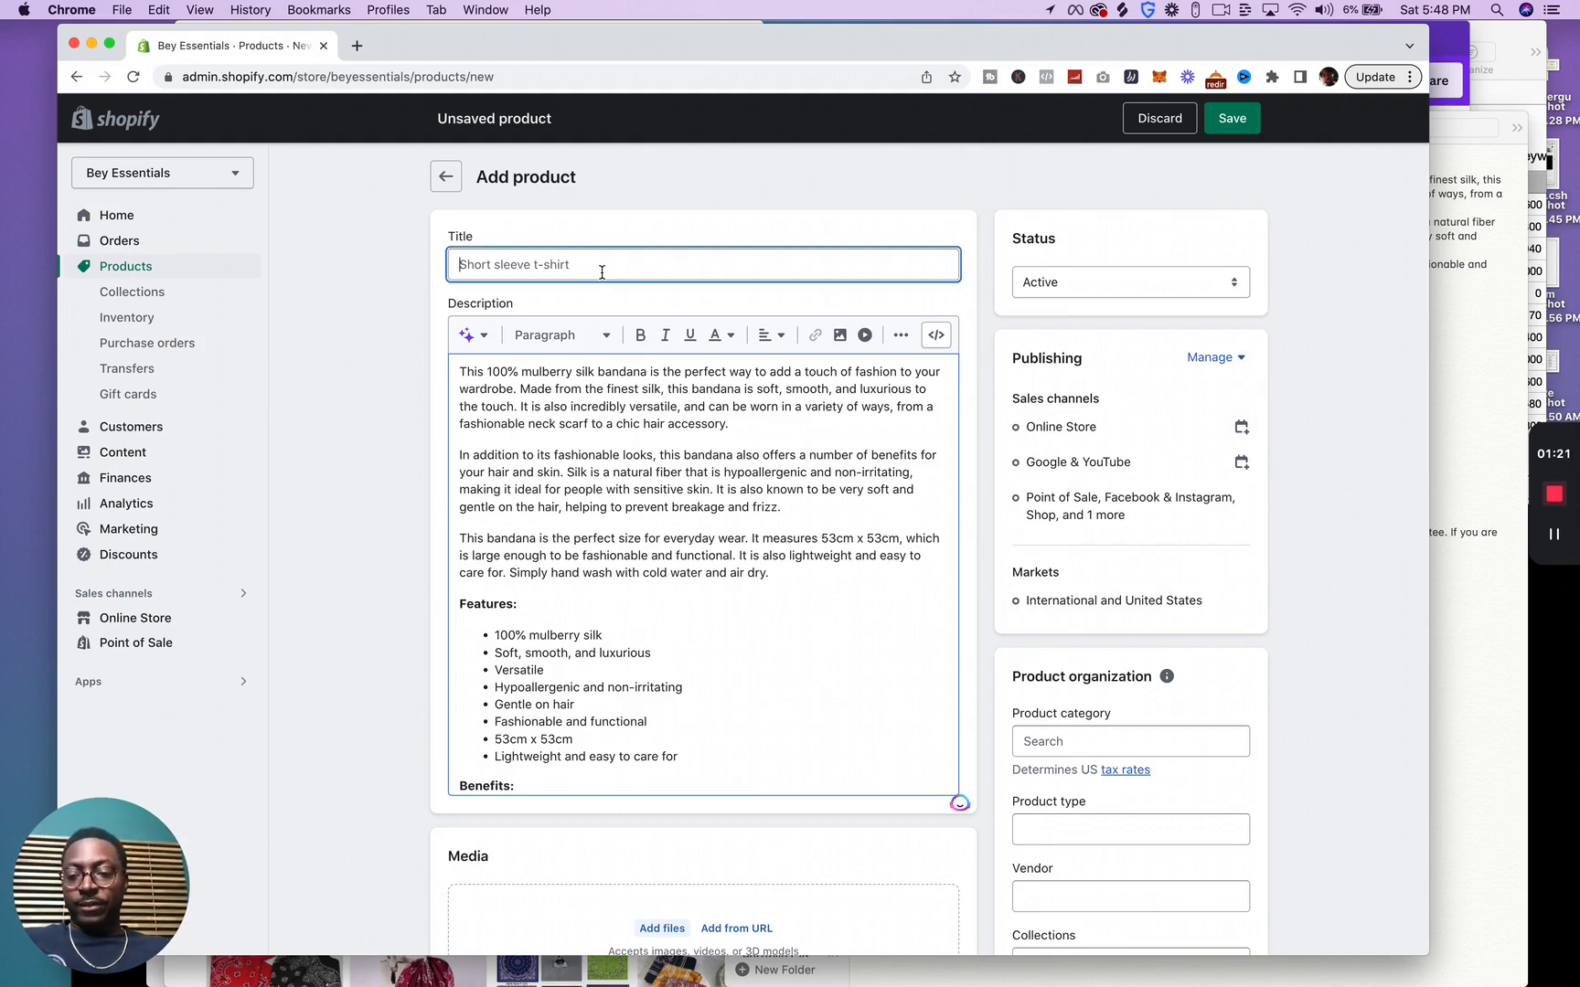
type("100")
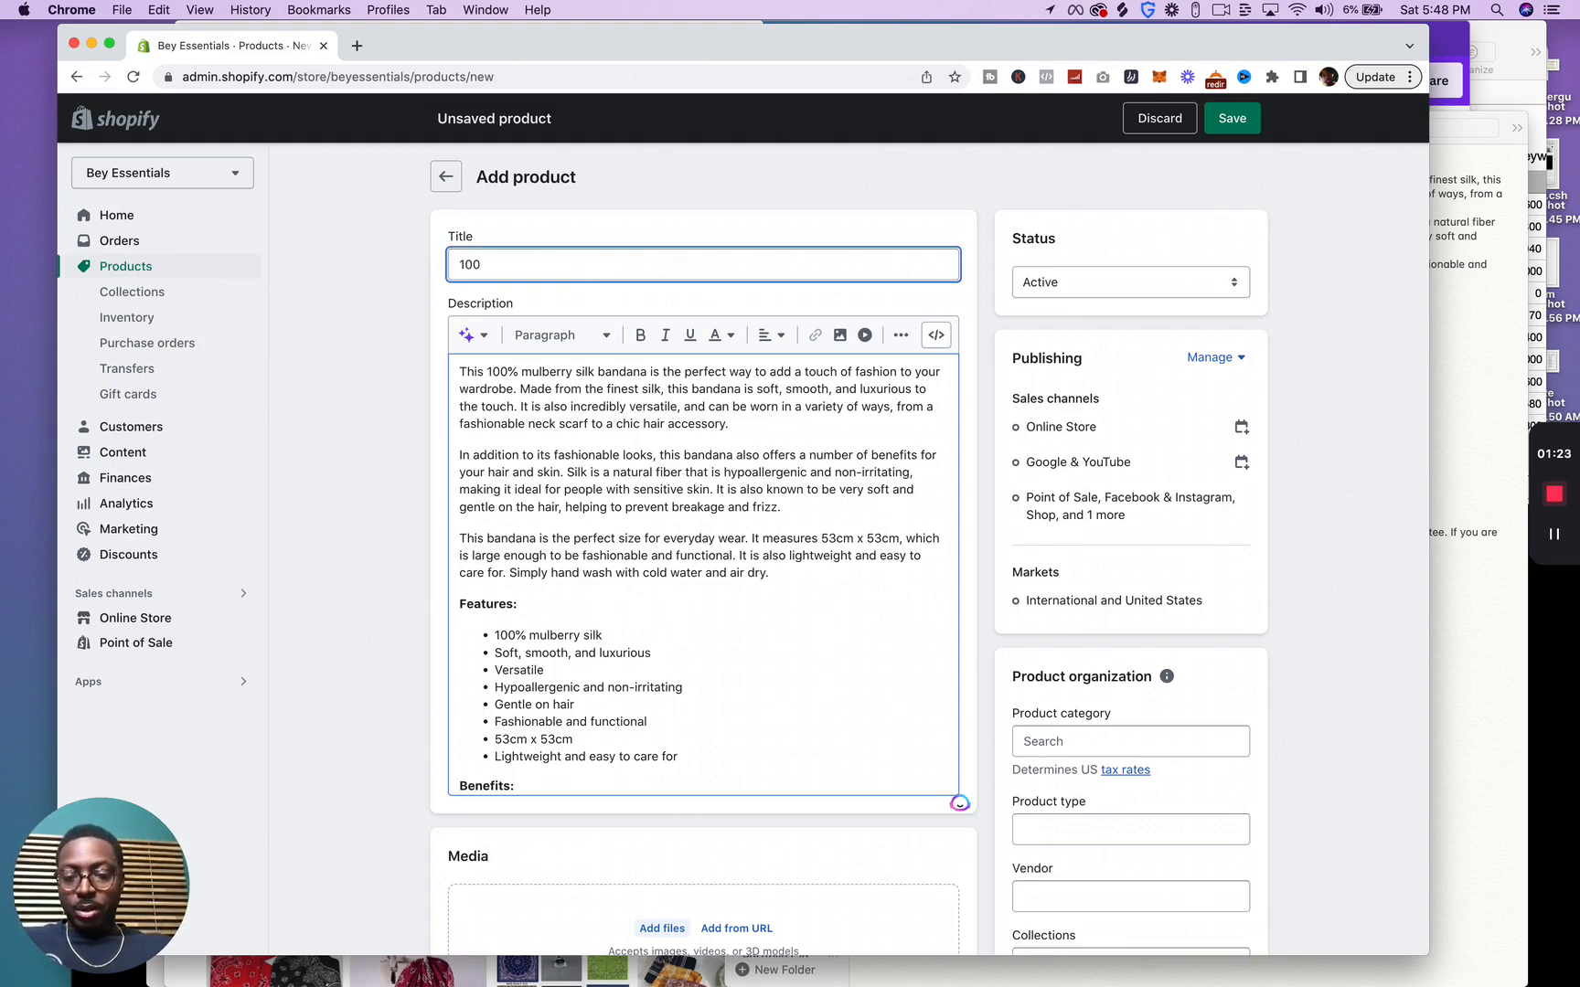
type("%")
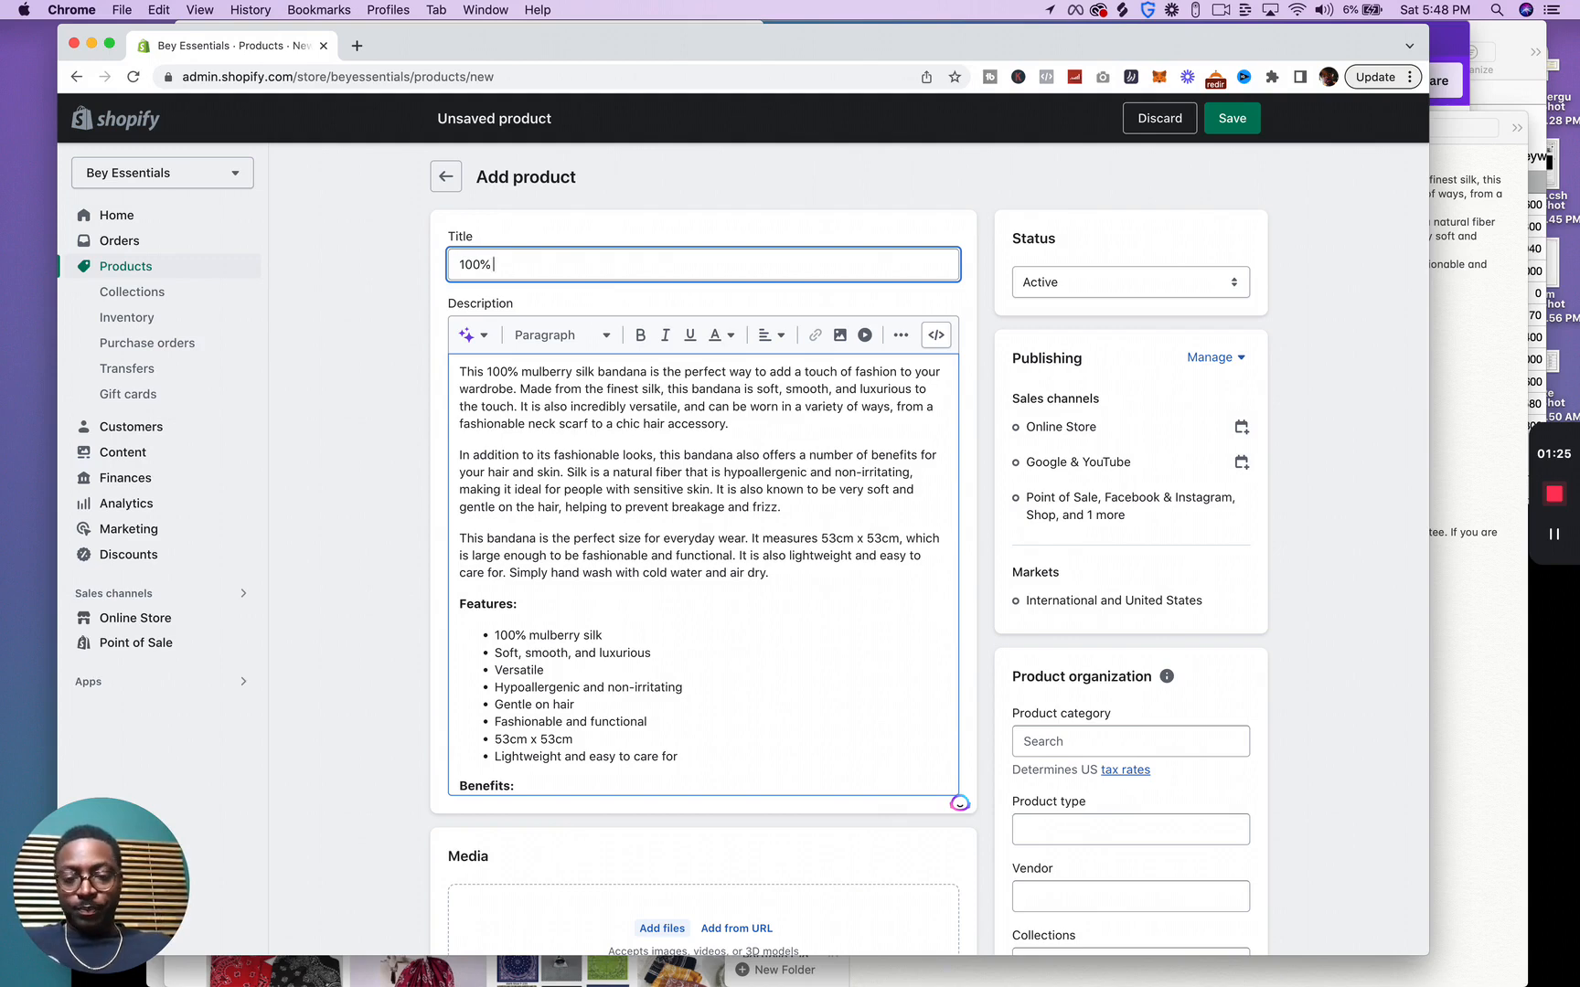
type(" Purs")
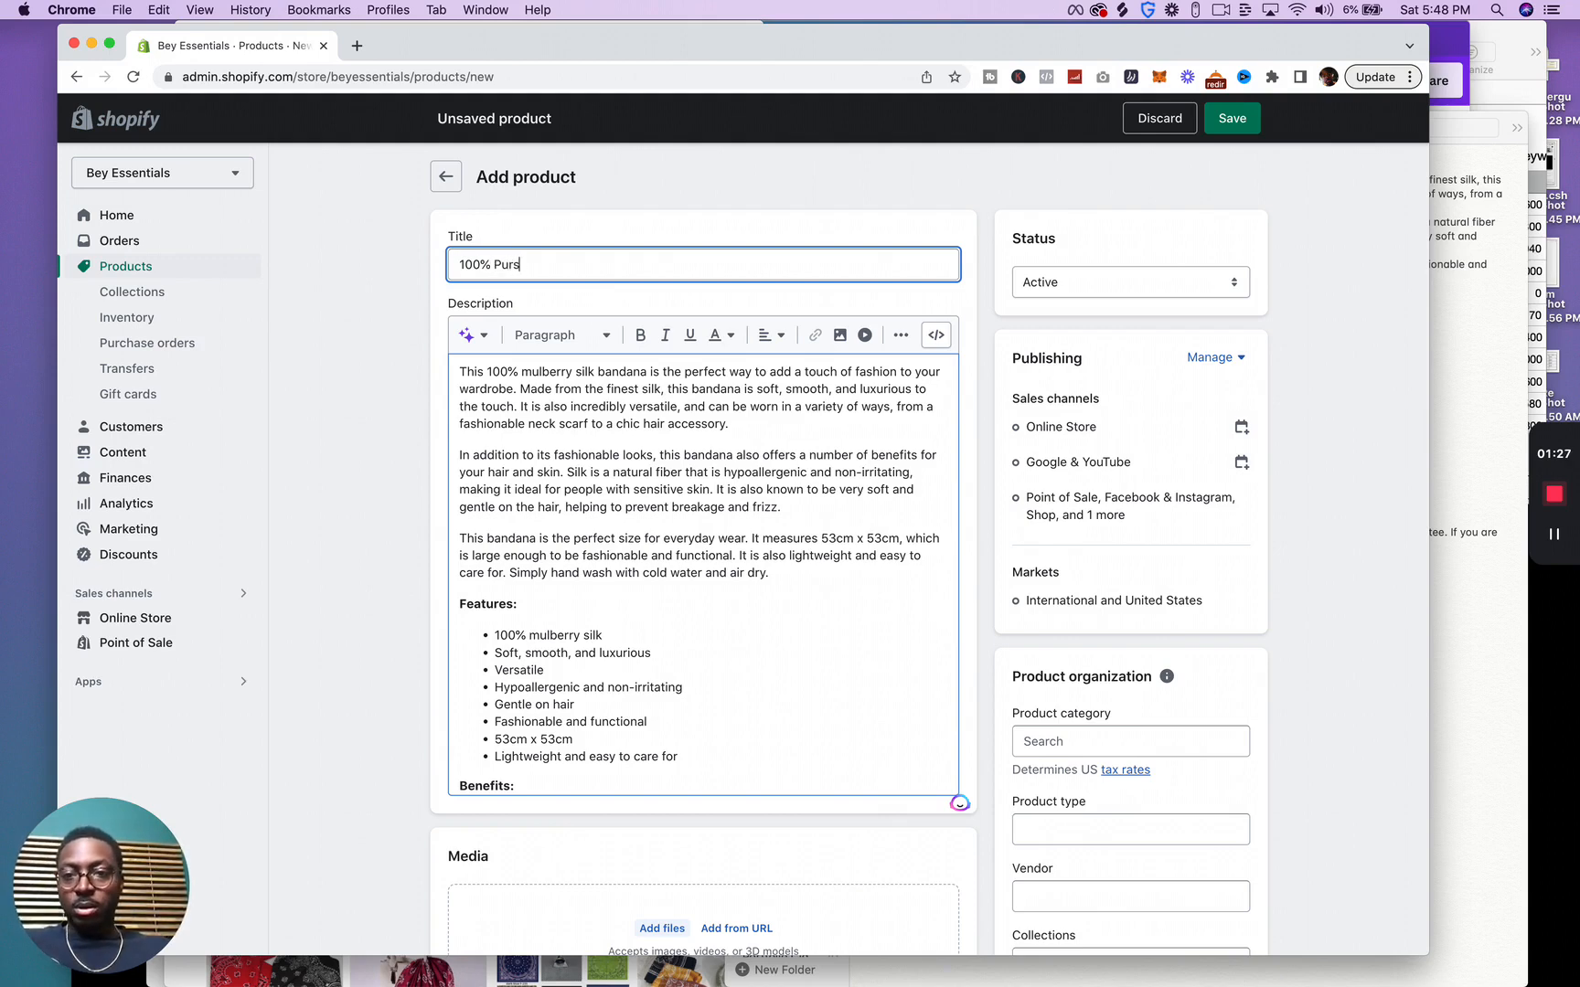
key("BackSpace")
type("e Mul")
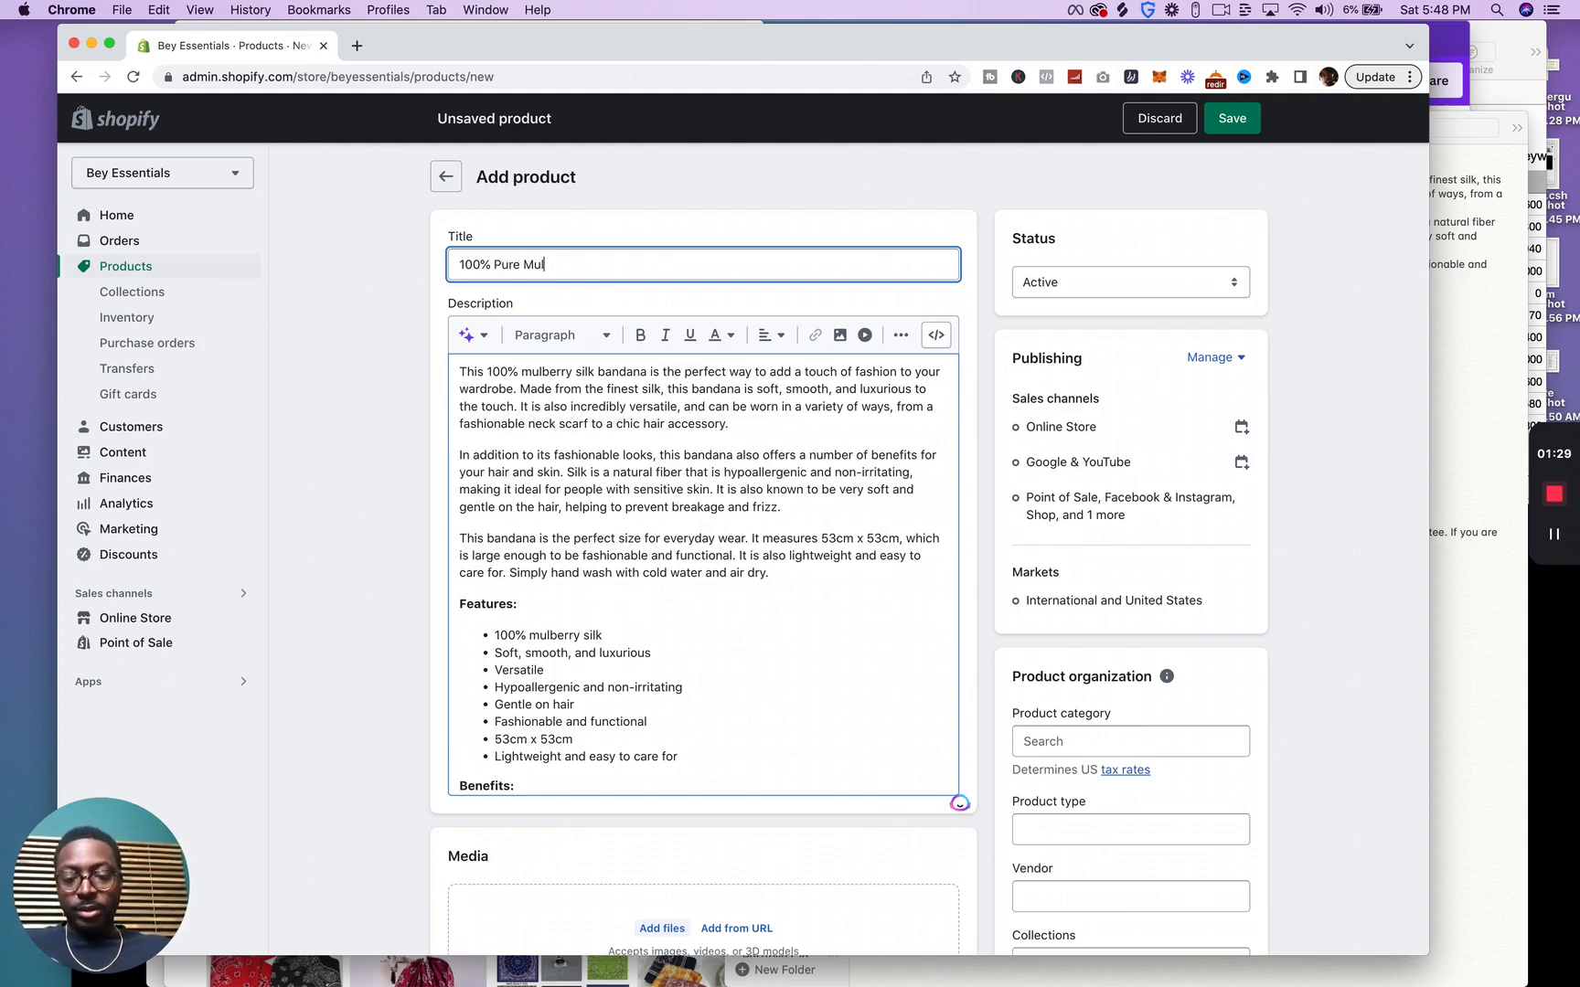
type("berr")
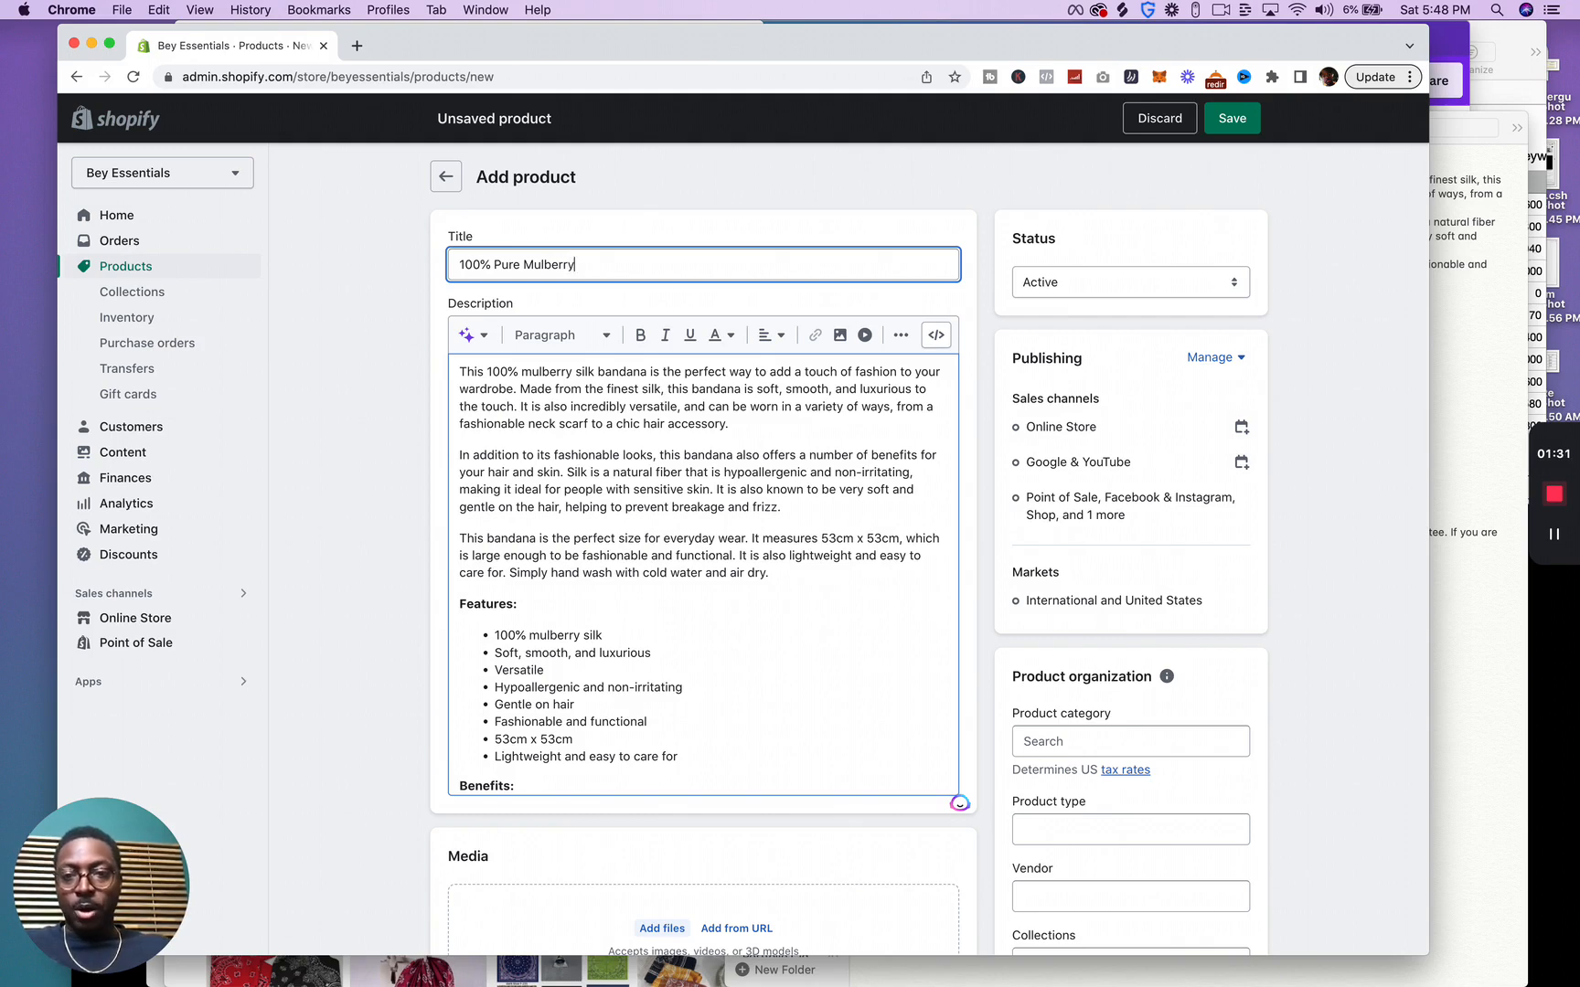
type("y ")
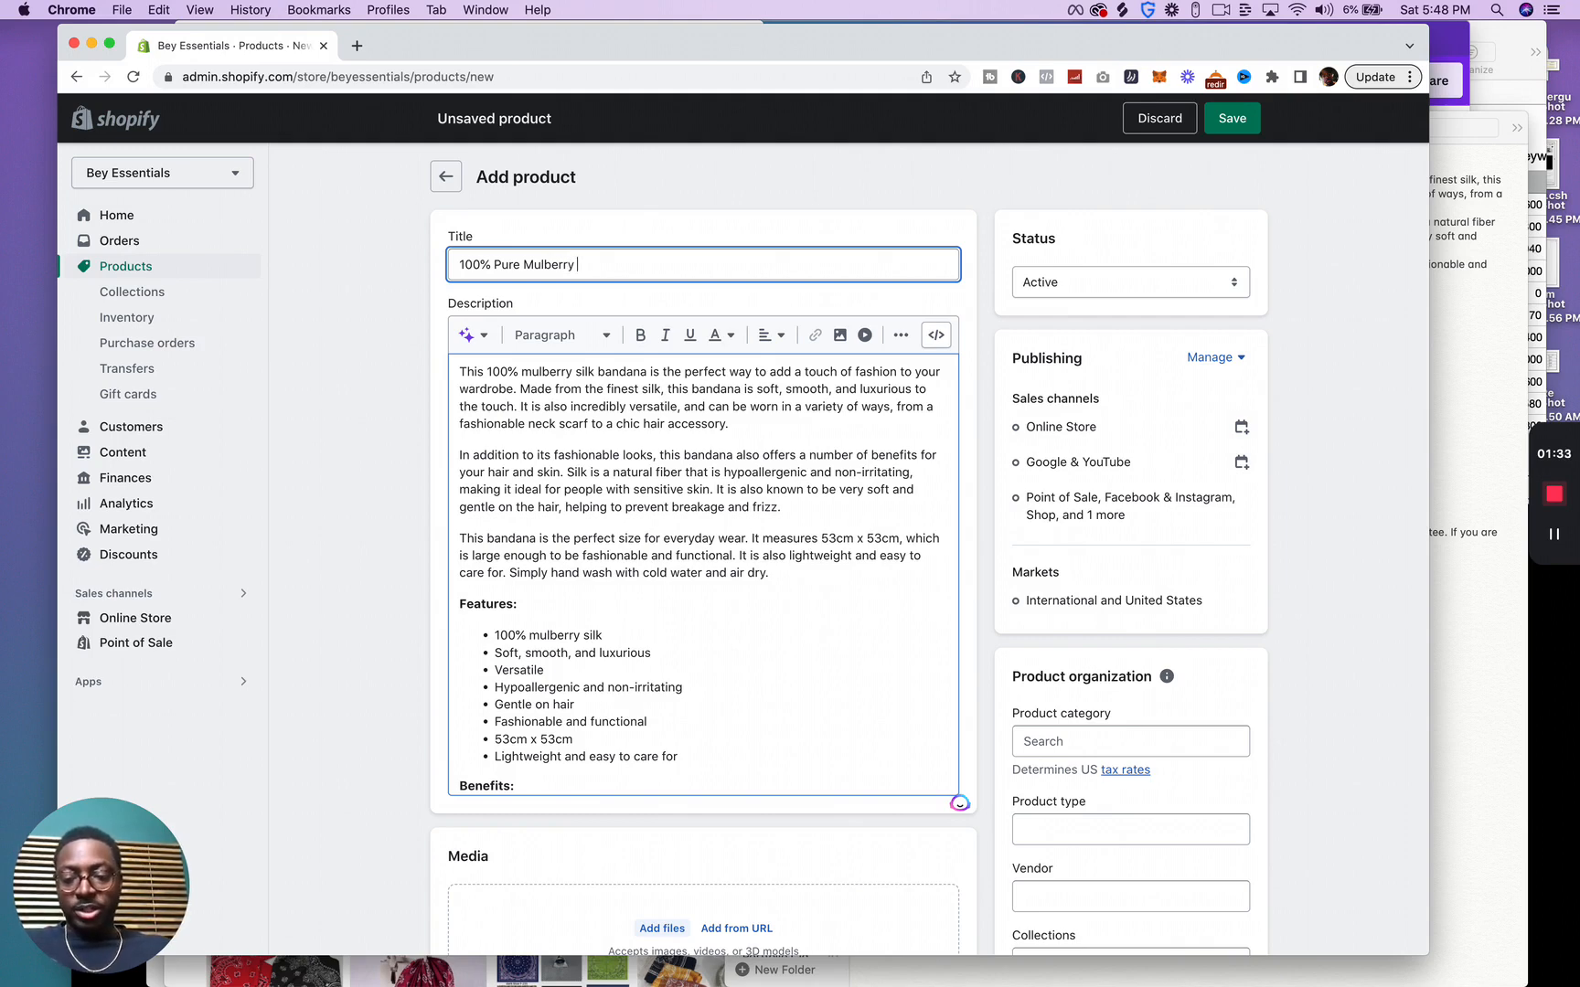
type("Silk ")
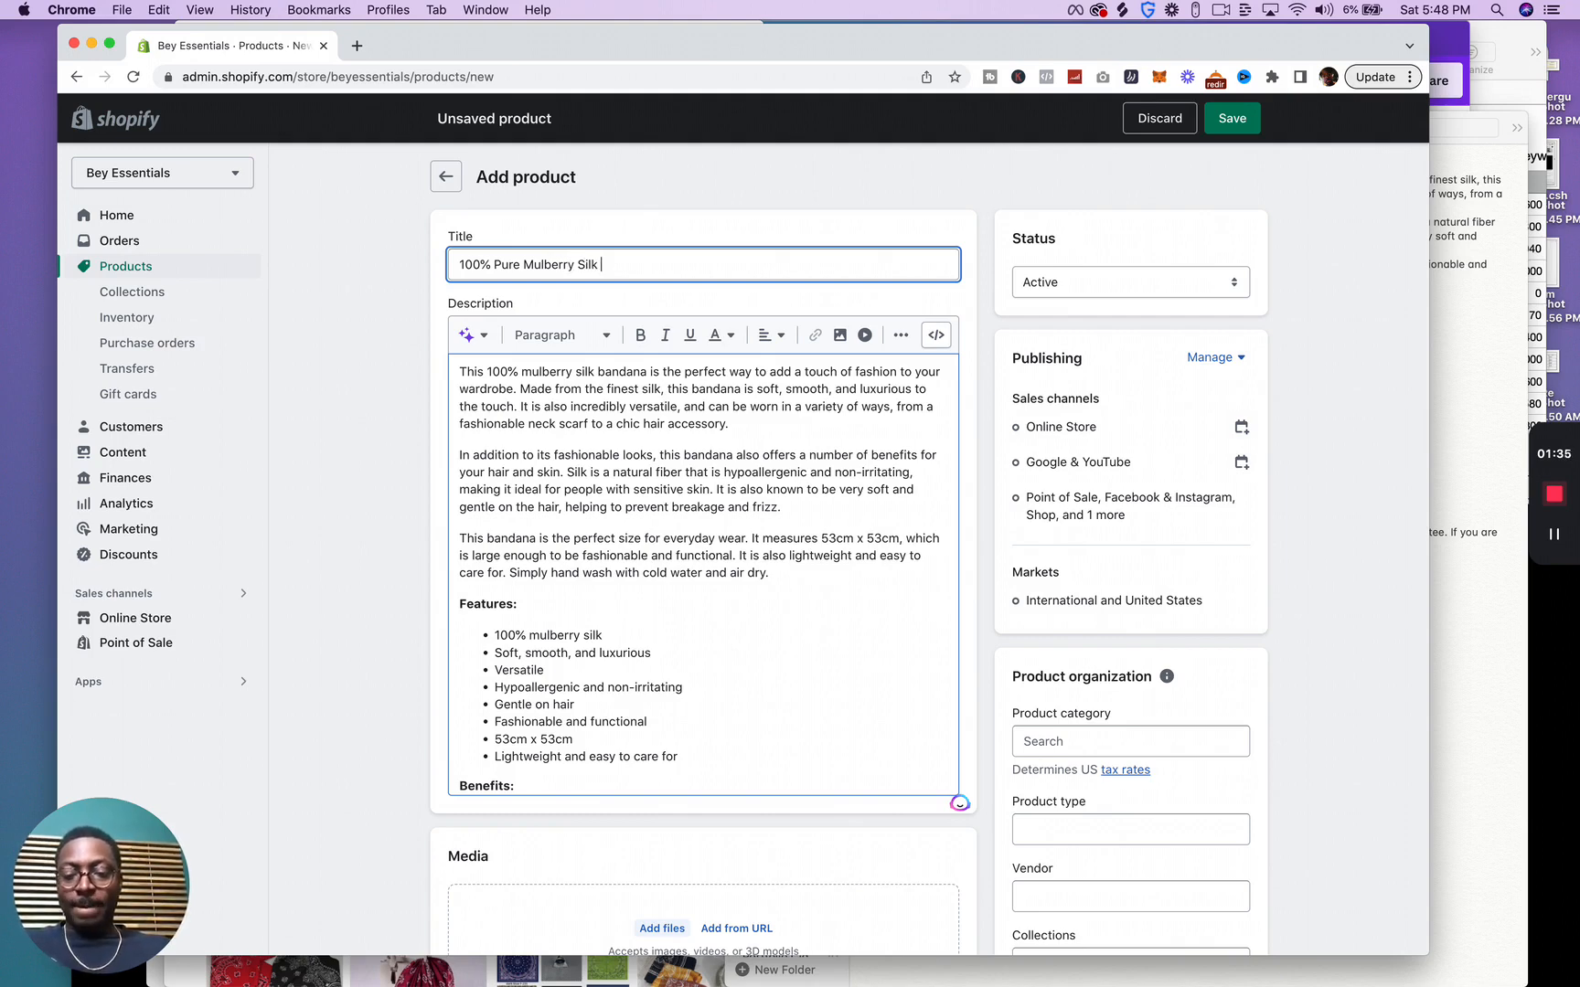
type("Banda")
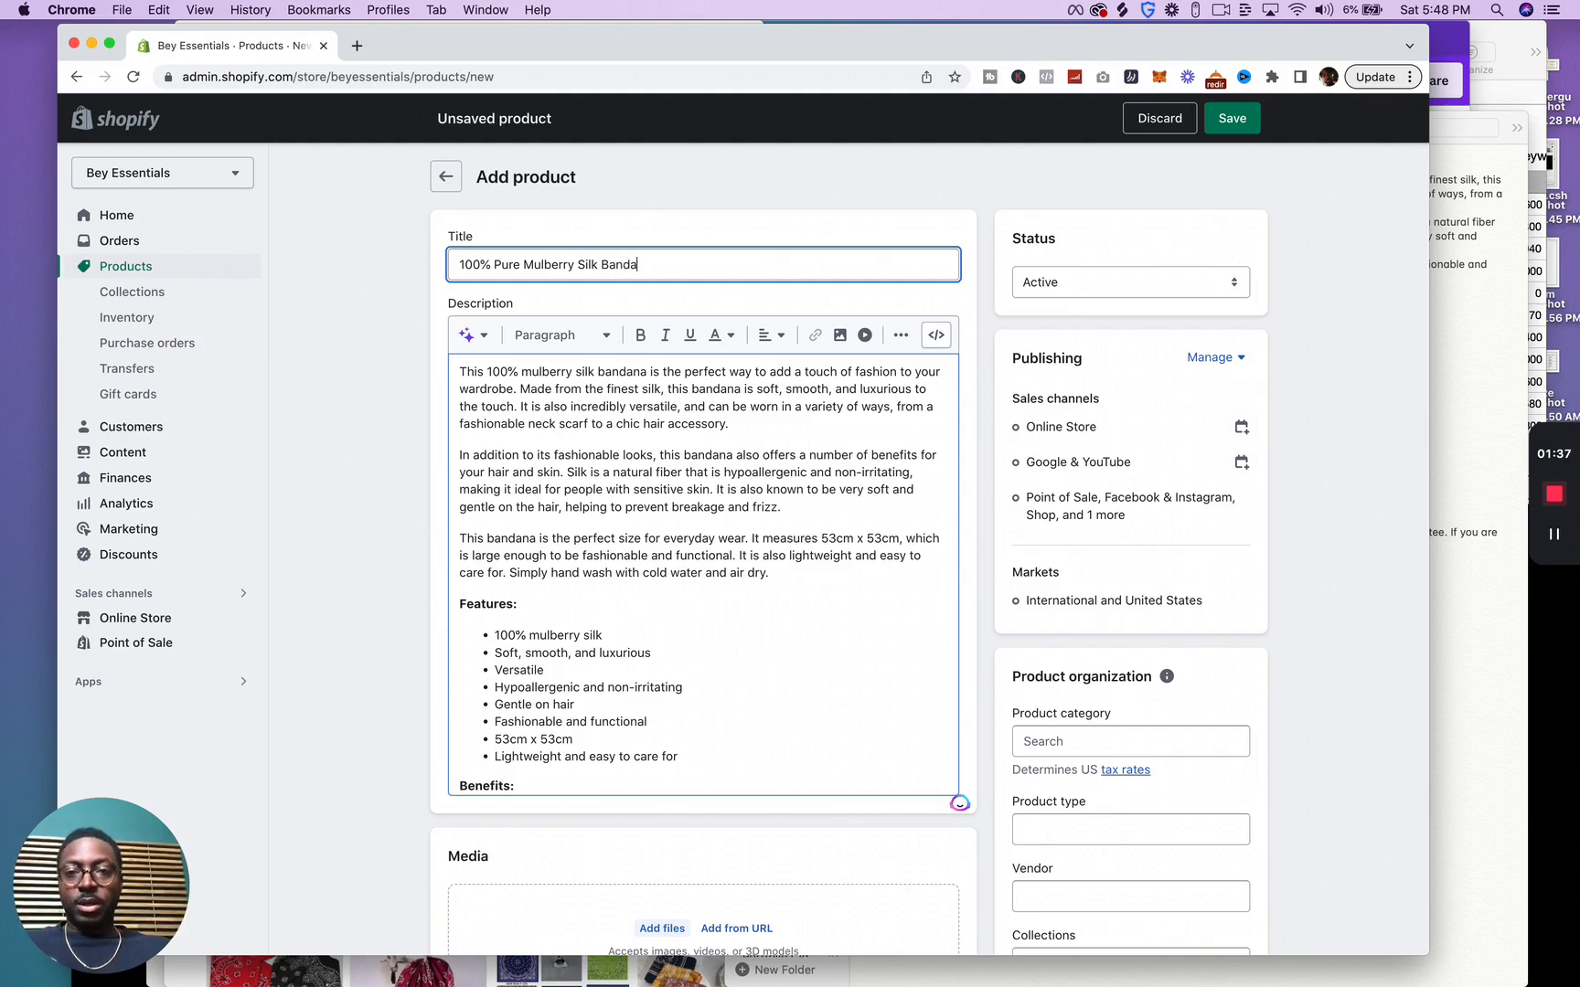
key("BackSpace")
key("BackSpace")
key("BackSpace")
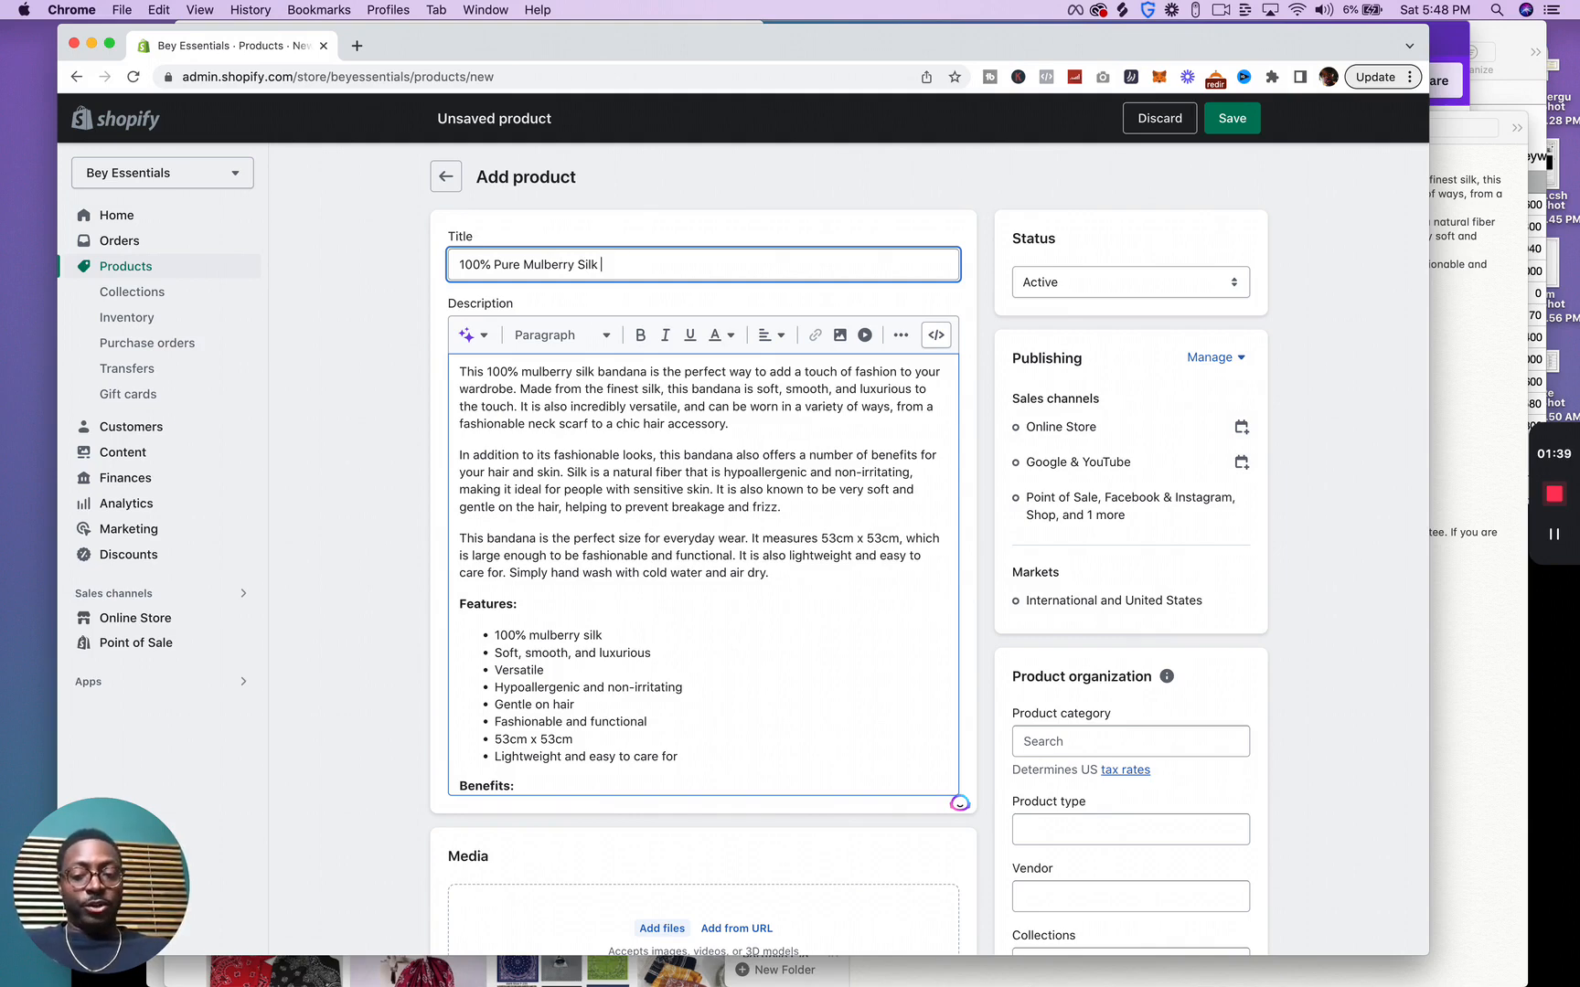
type("Silk")
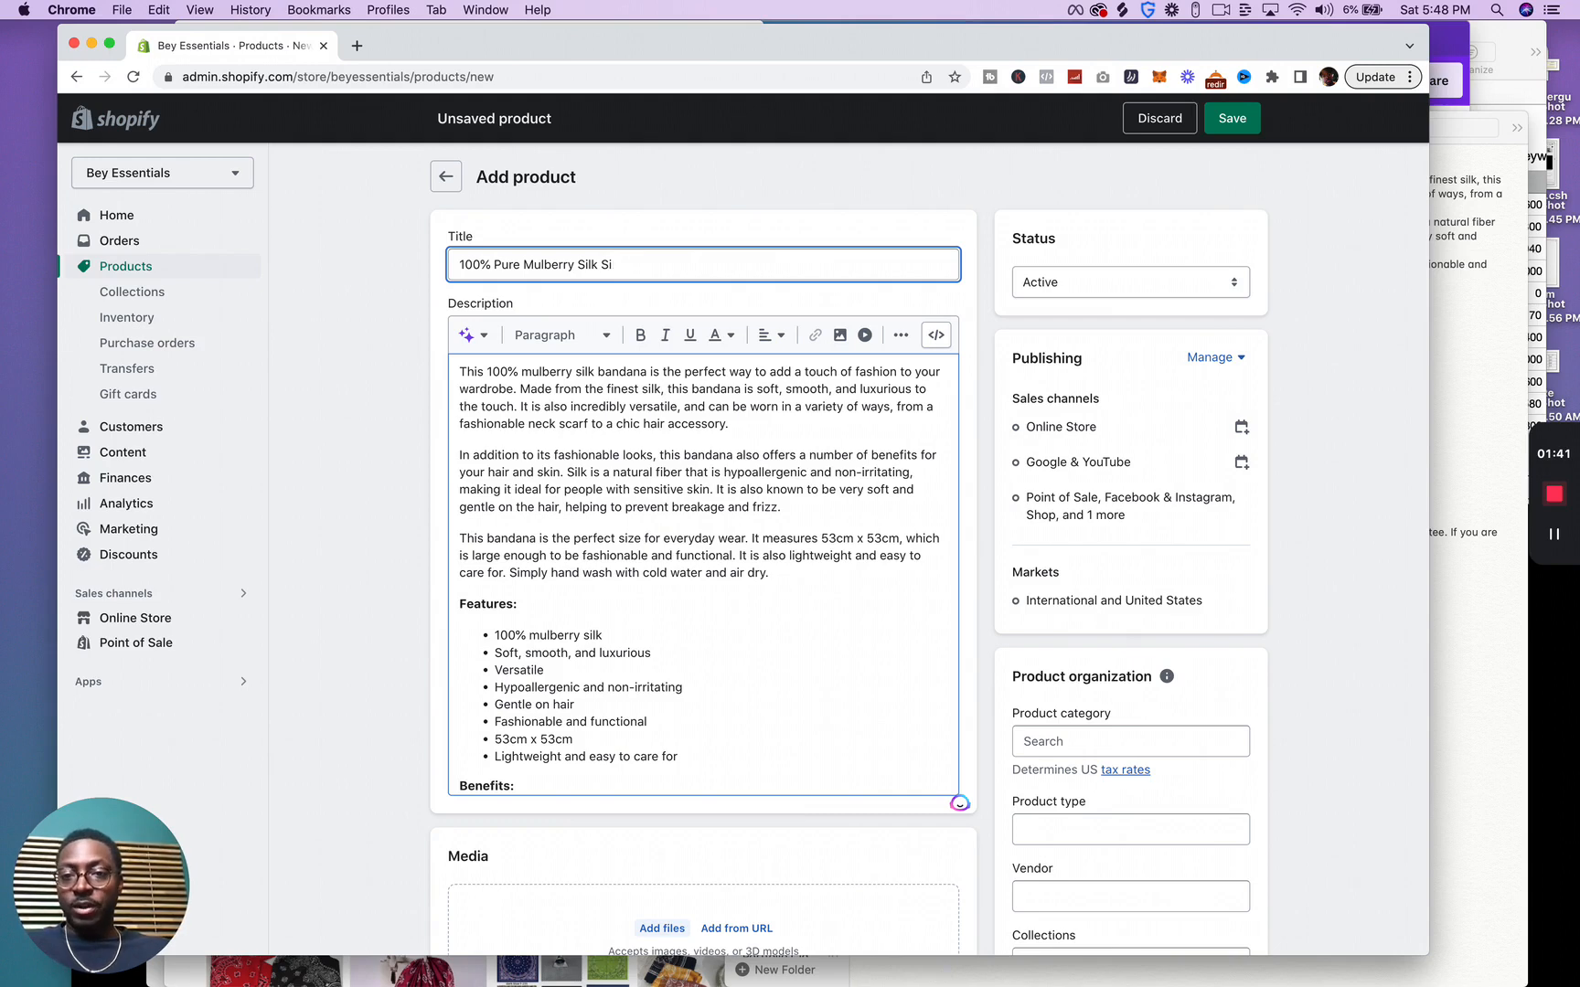
type("sc")
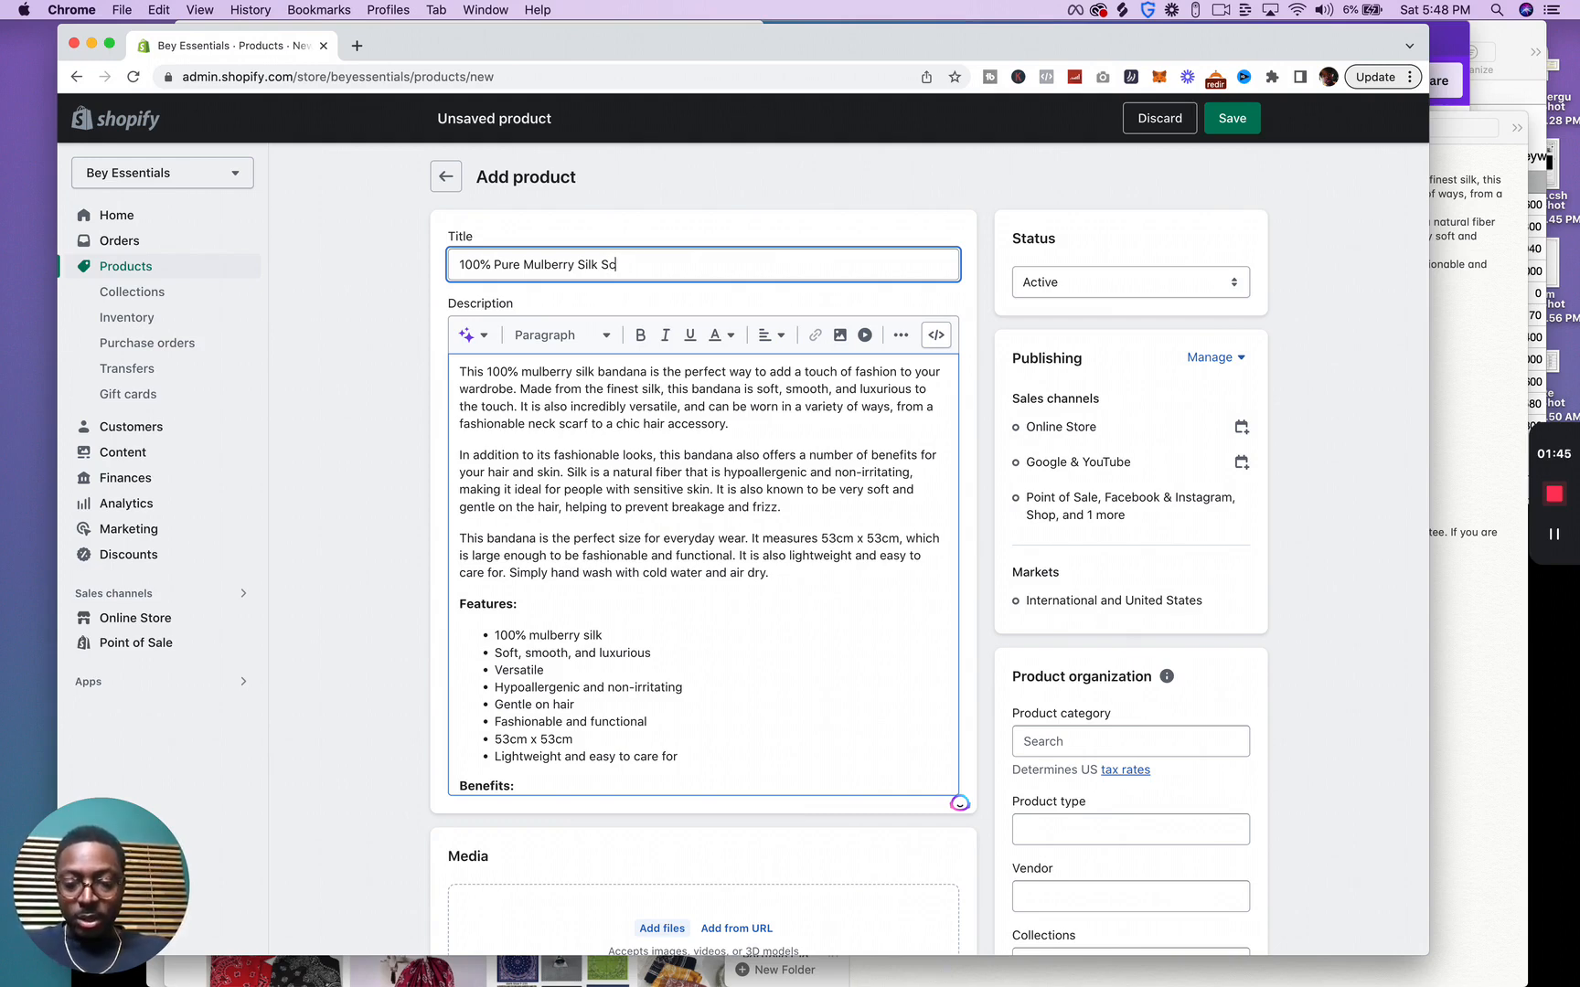
type("arf")
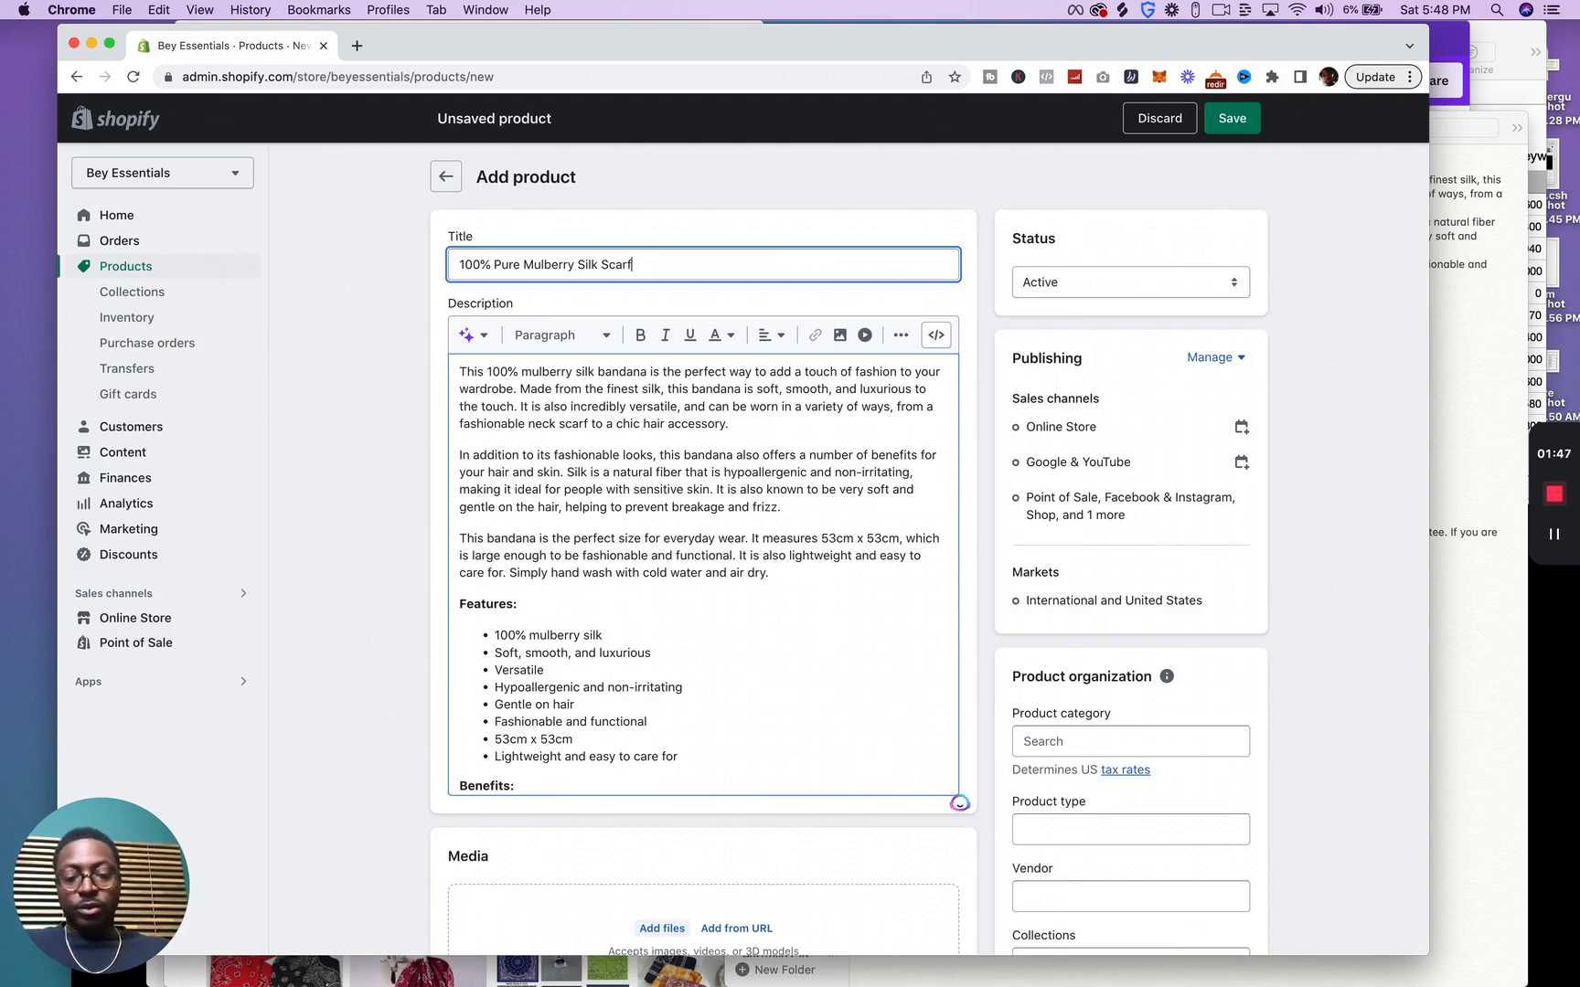
type("/Banda")
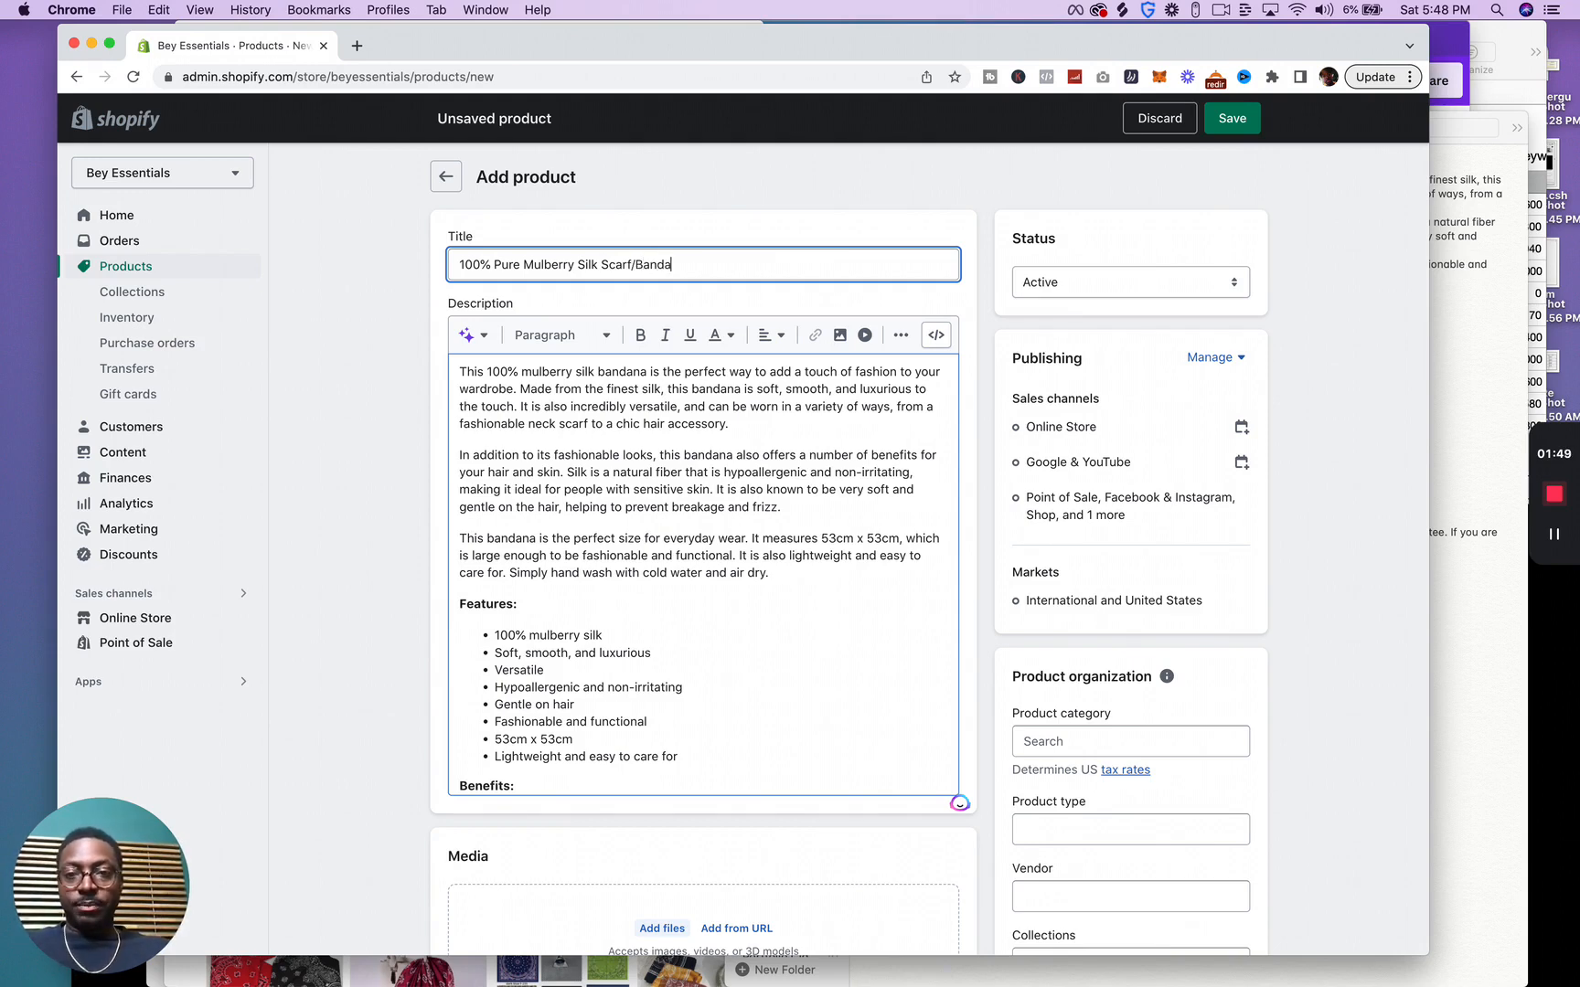
type("na")
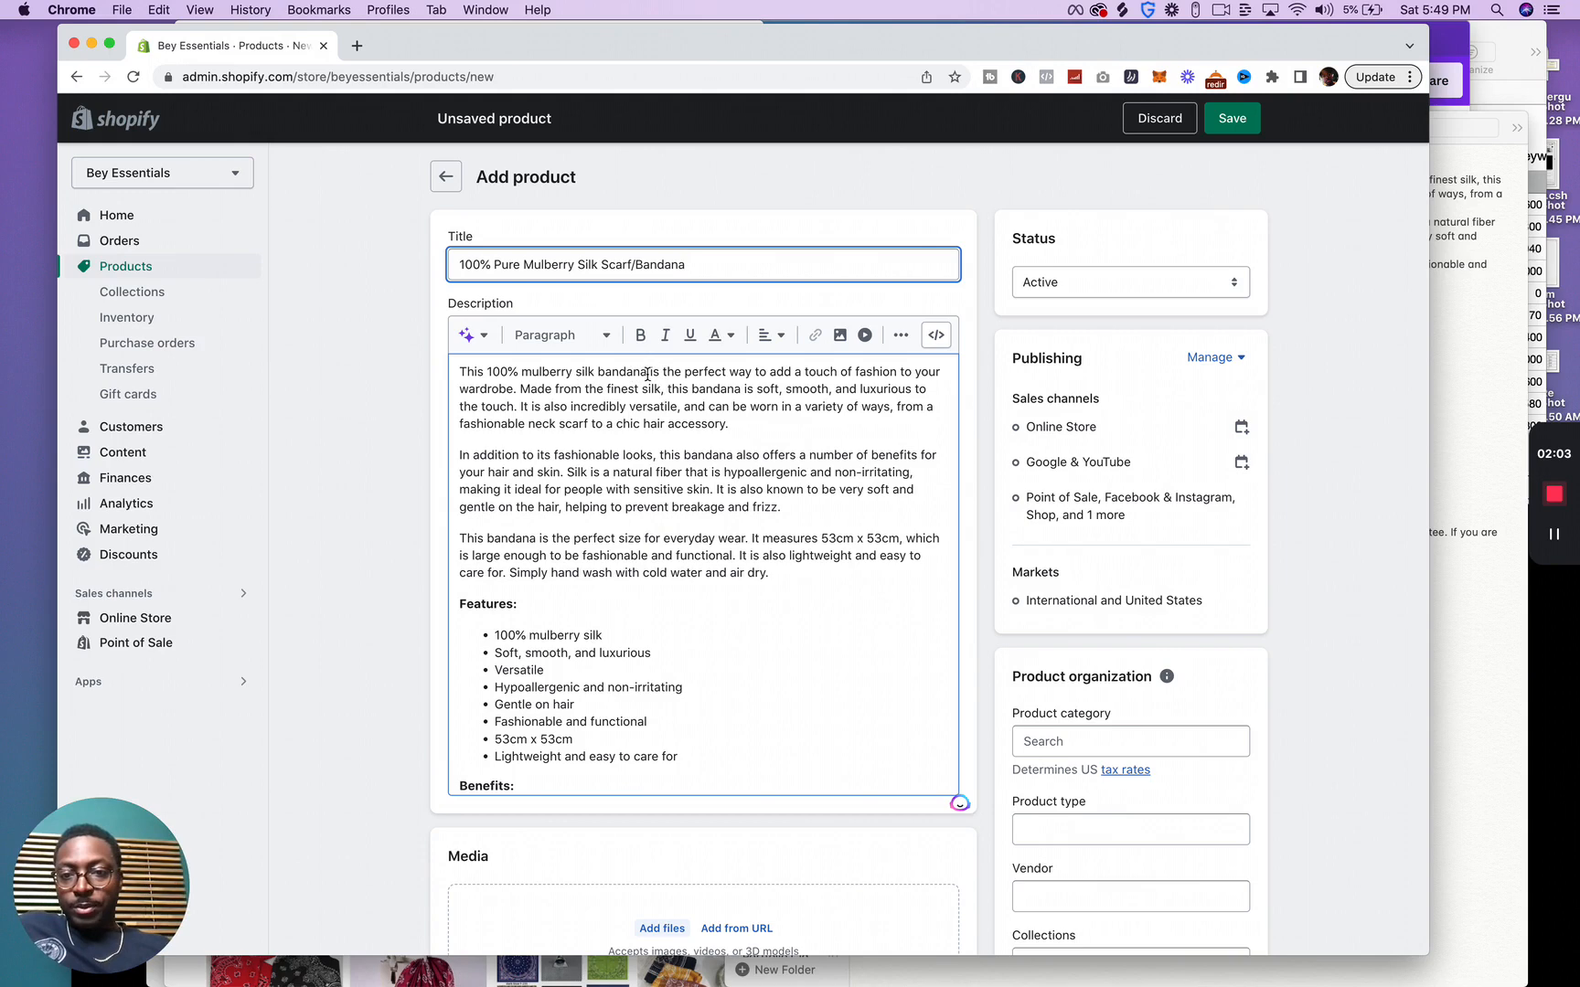
Insert "scarf/" directly before "bandana" in the first sentence of the product description.
left_click(596, 374)
type("scra")
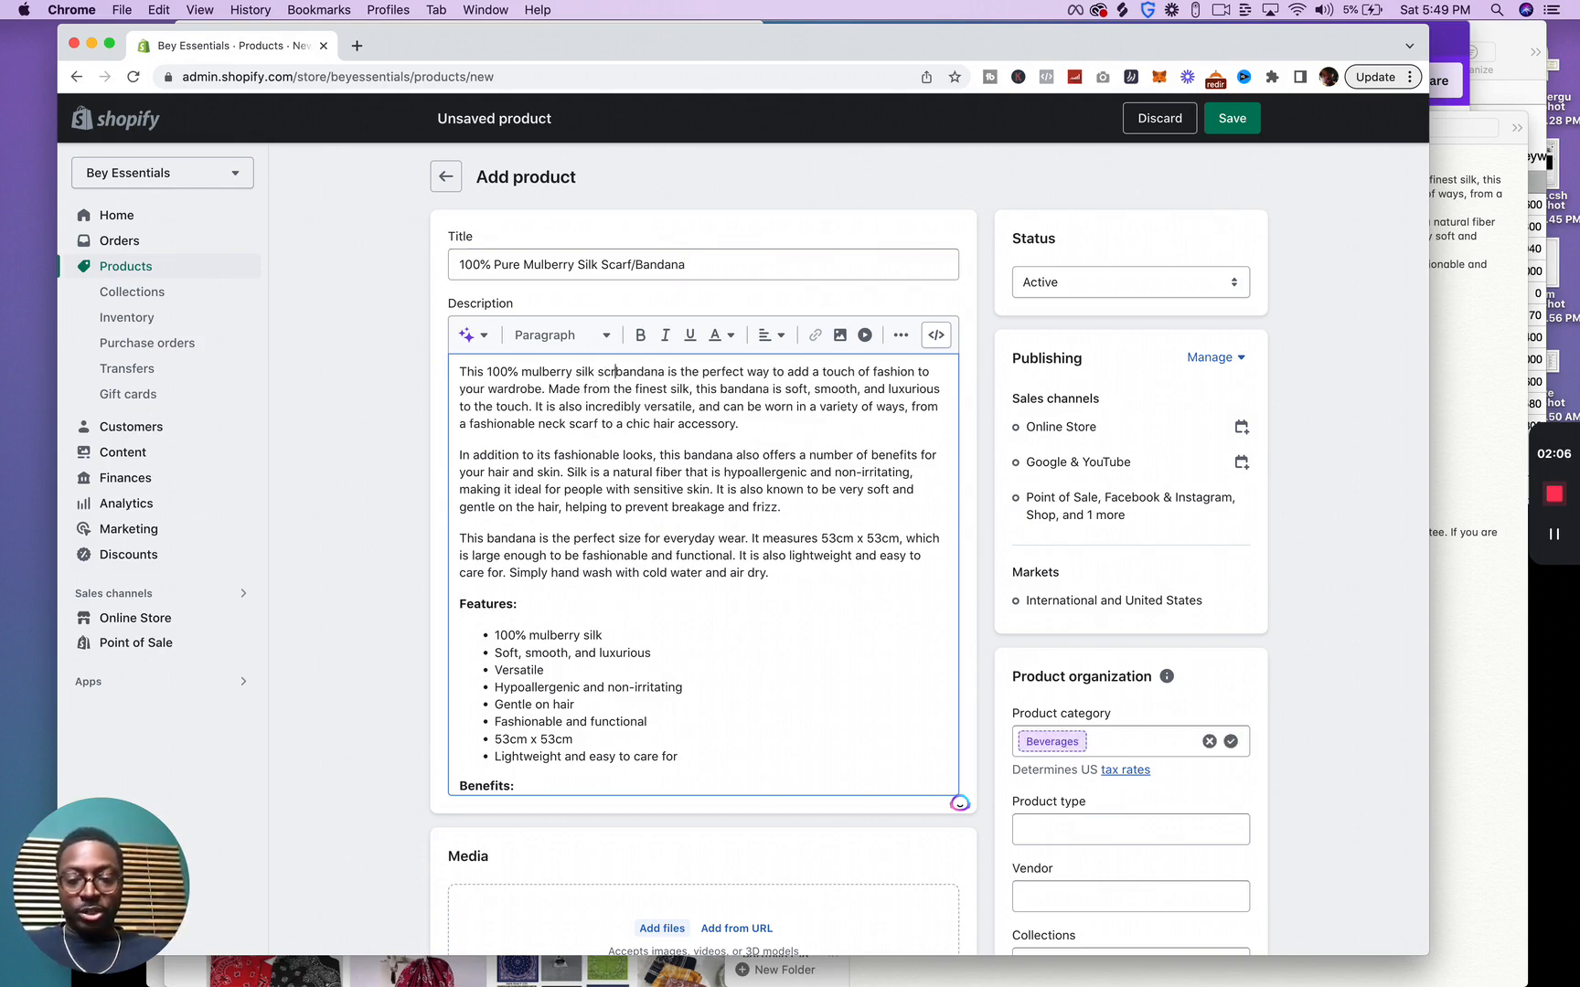
type("f/")
key("BackSpace")
key("BackSpace")
key("BackSpace")
key("BackSpace")
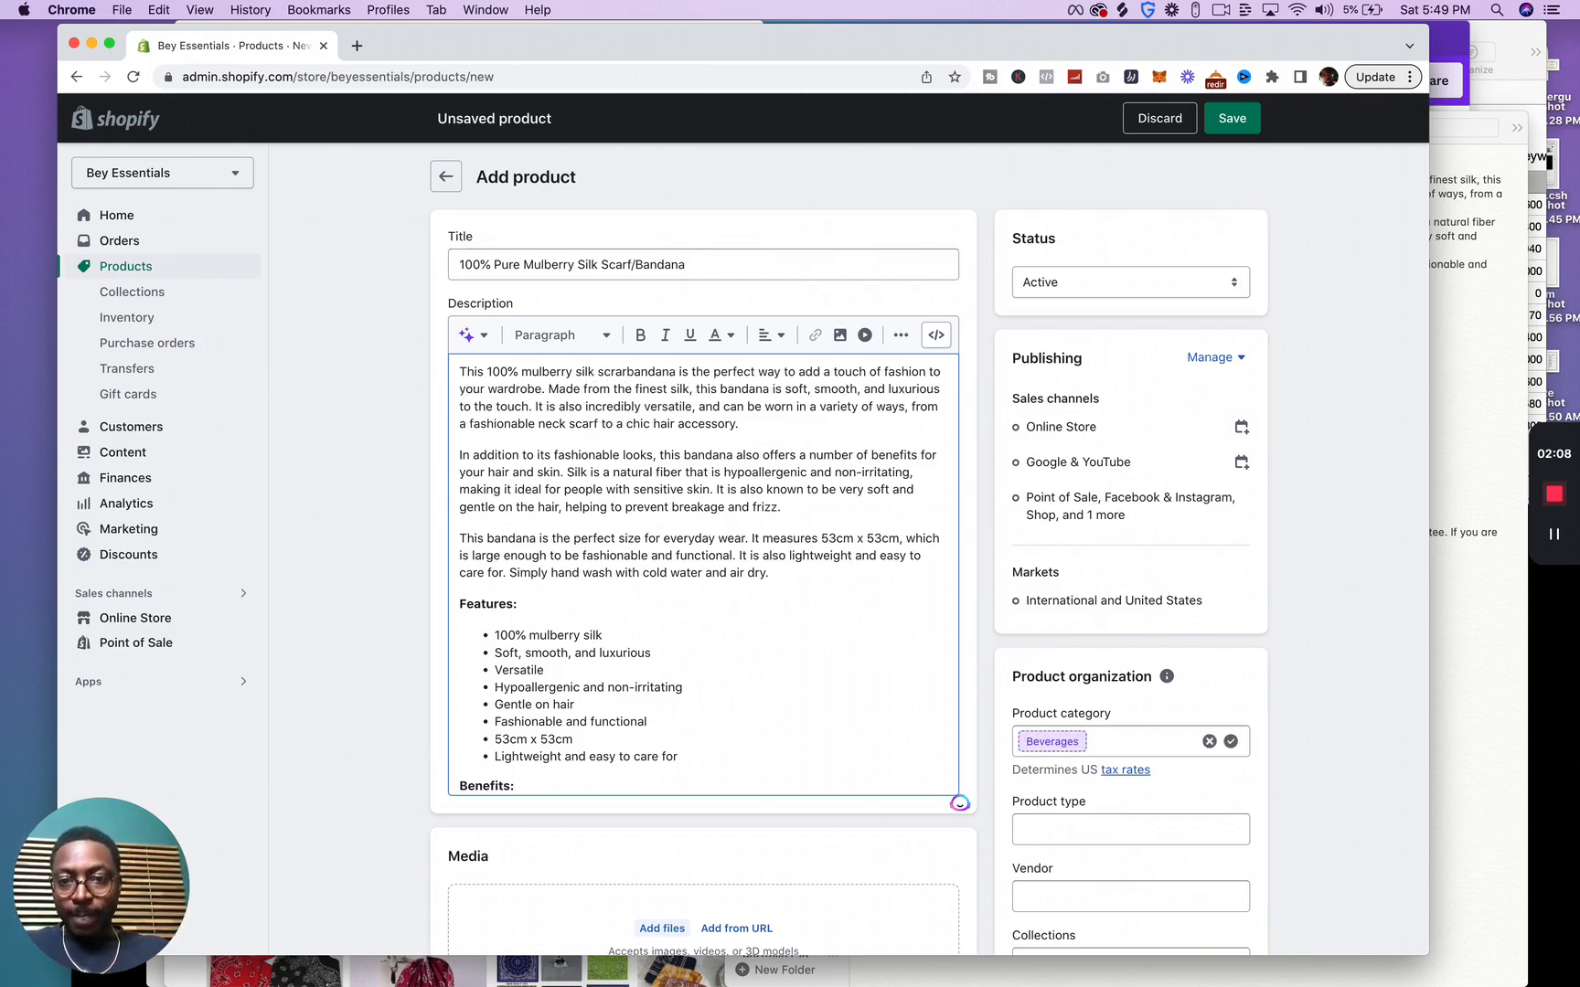
type("arf")
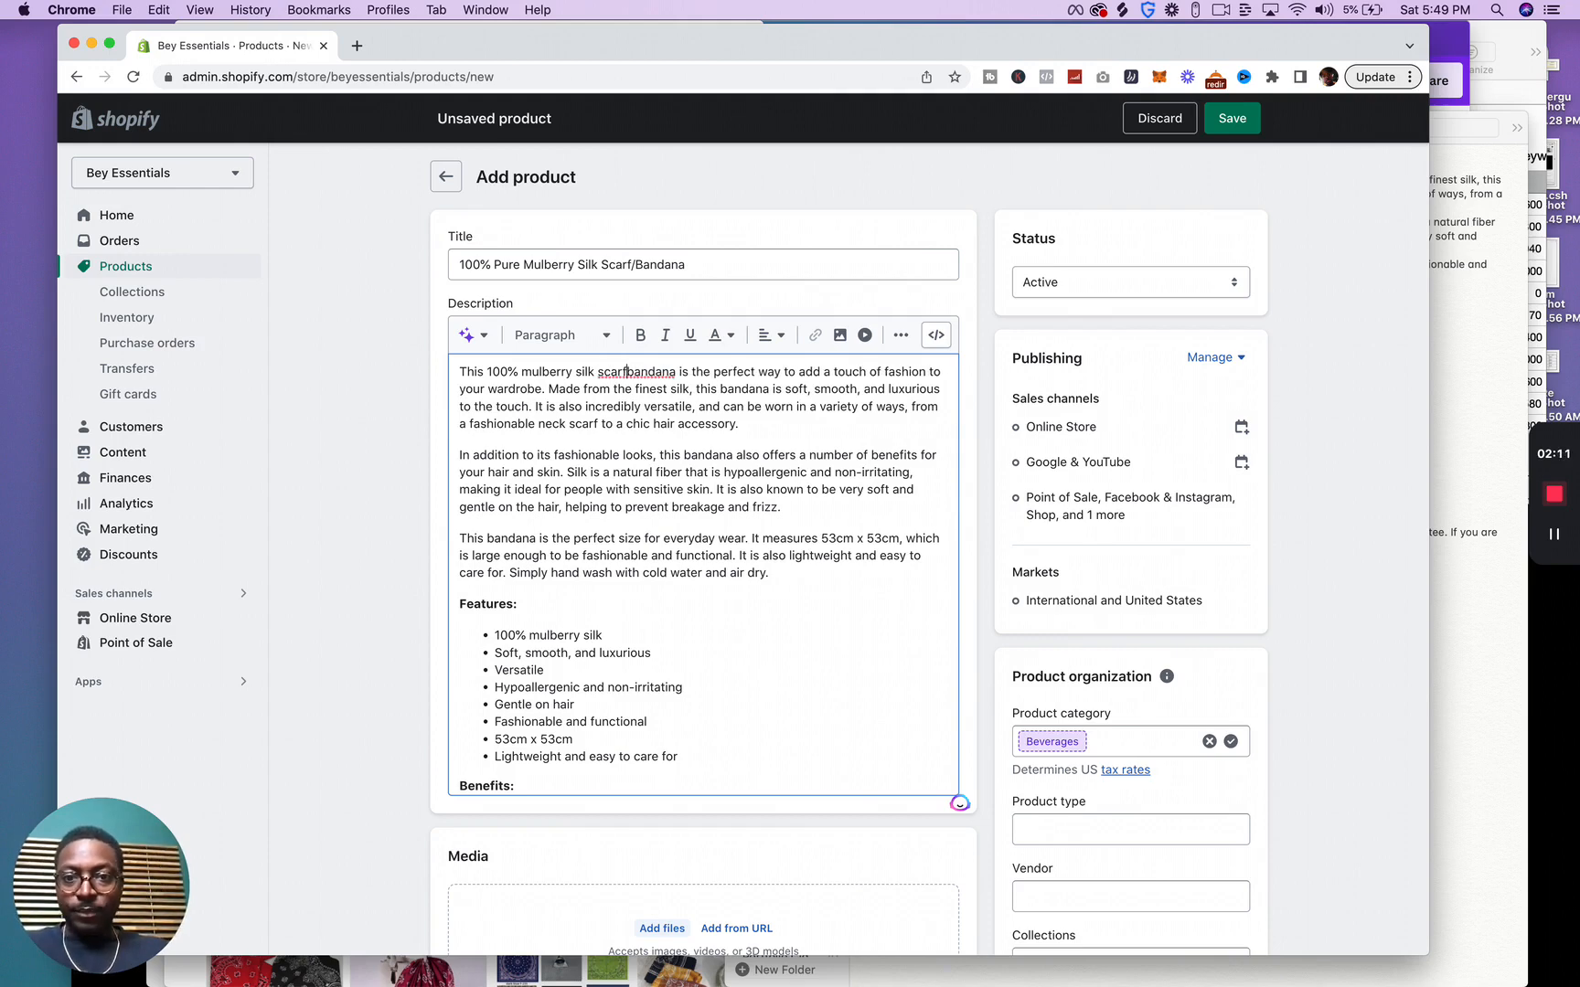
type("/")
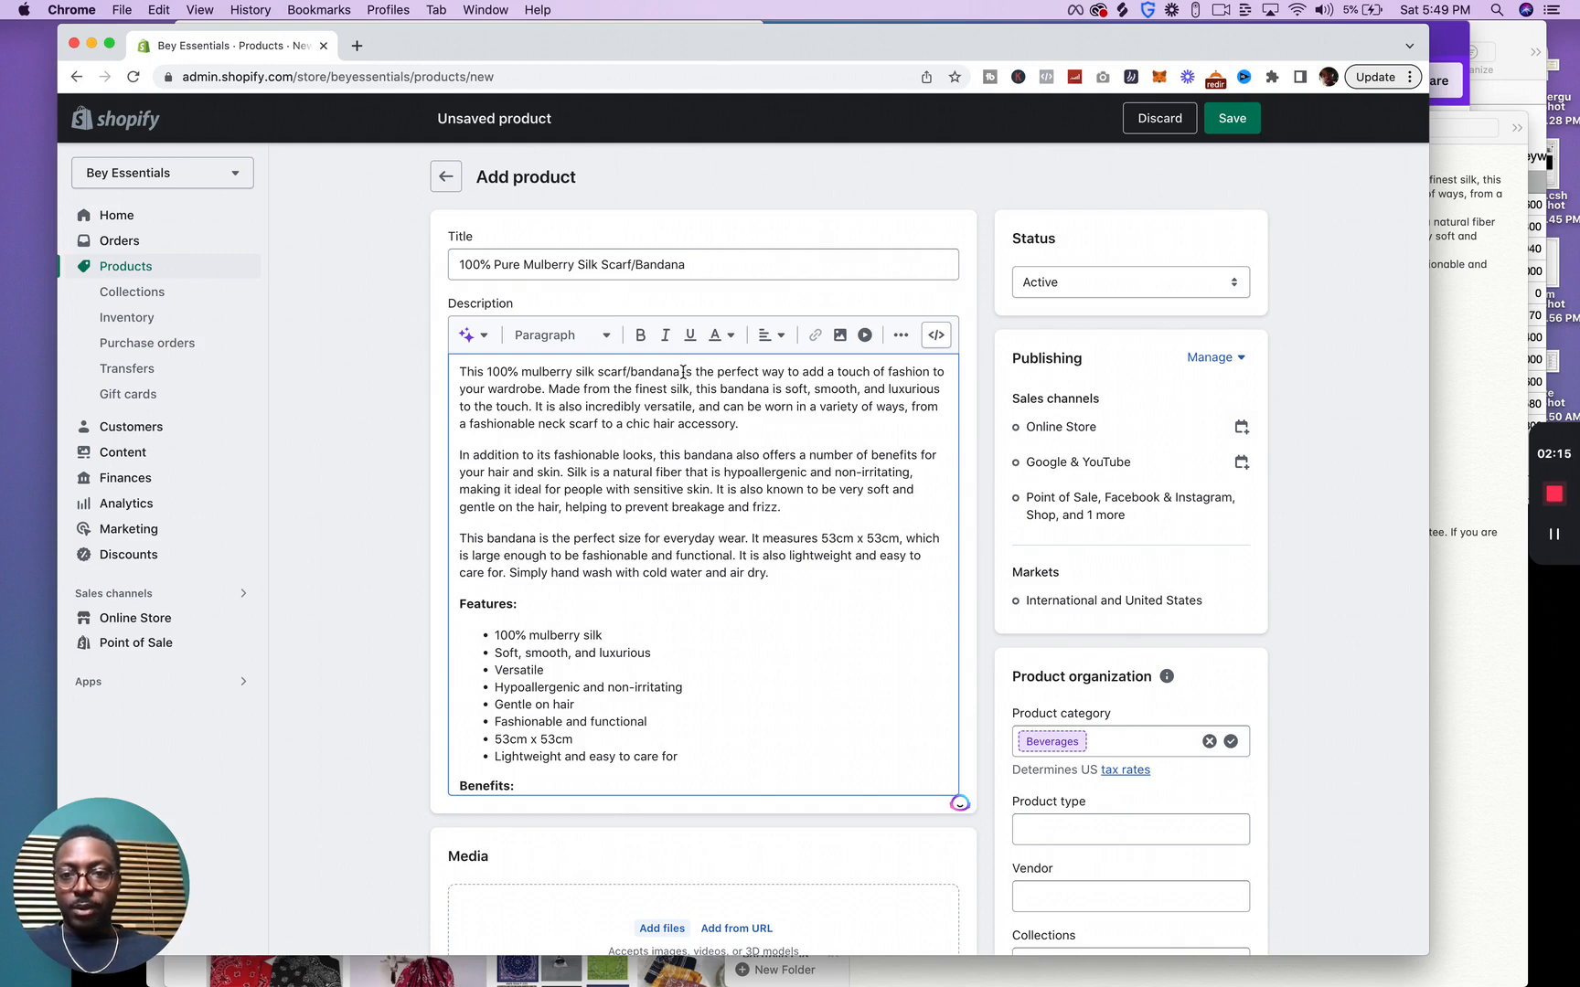
Copy the opening phrase "This 100% mulberry silk scarf/bandana" onto its own new line above the description's first paragraph.
left_click_drag(681, 371, 454, 370)
key("super+c")
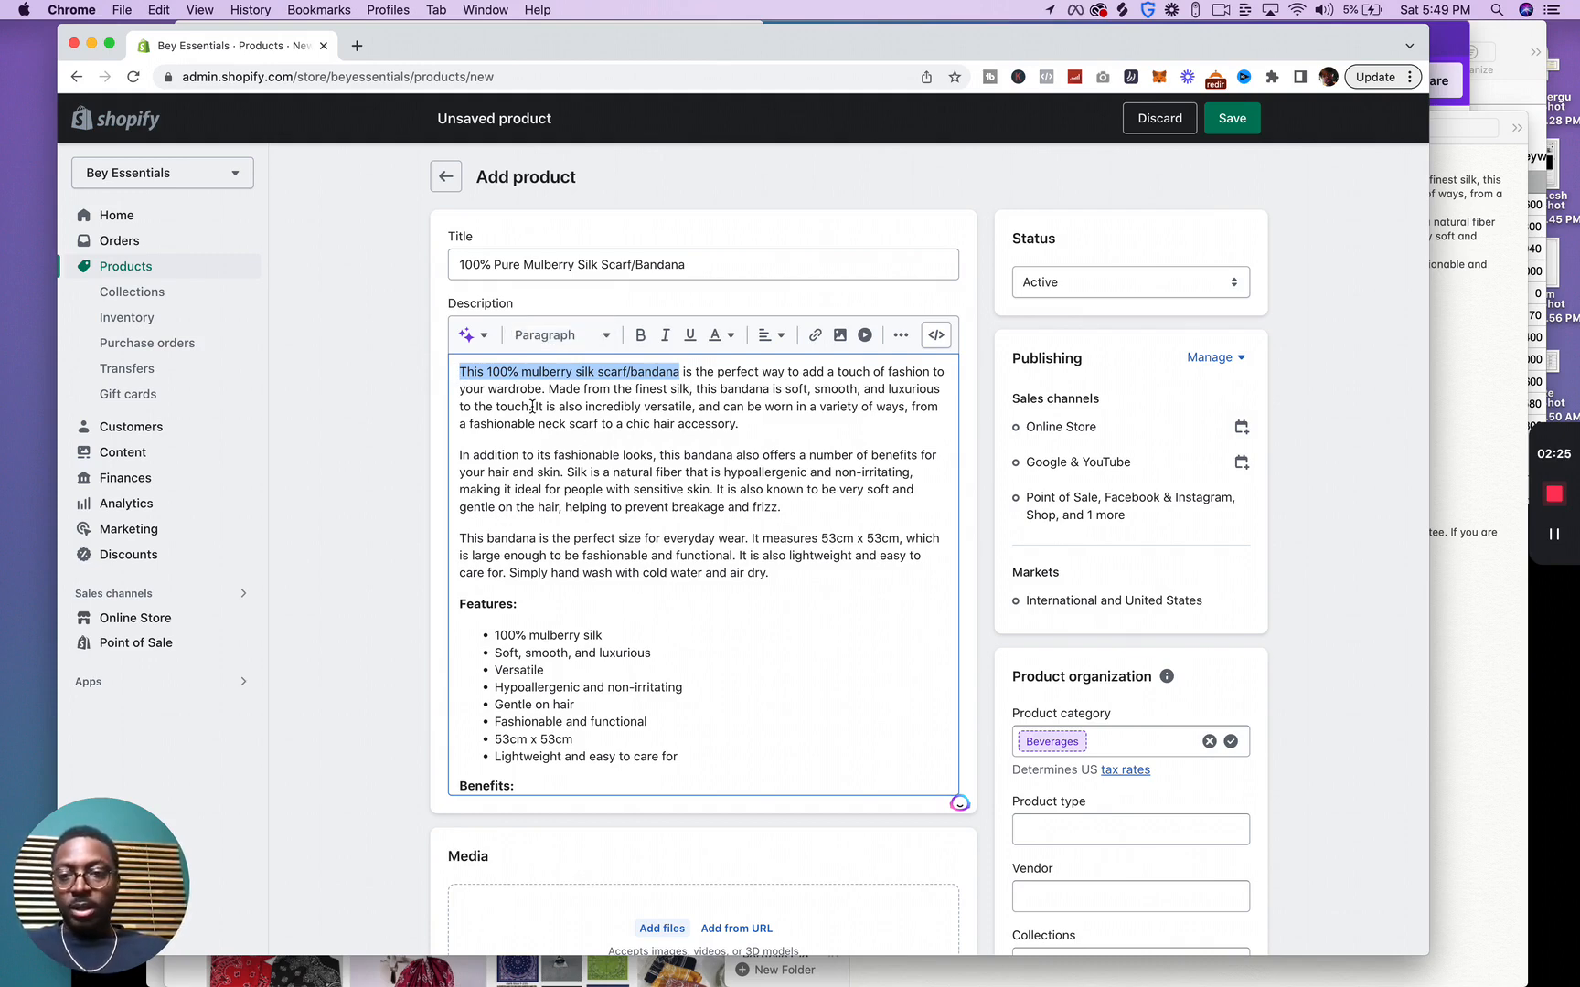
left_click(457, 371)
key("Return")
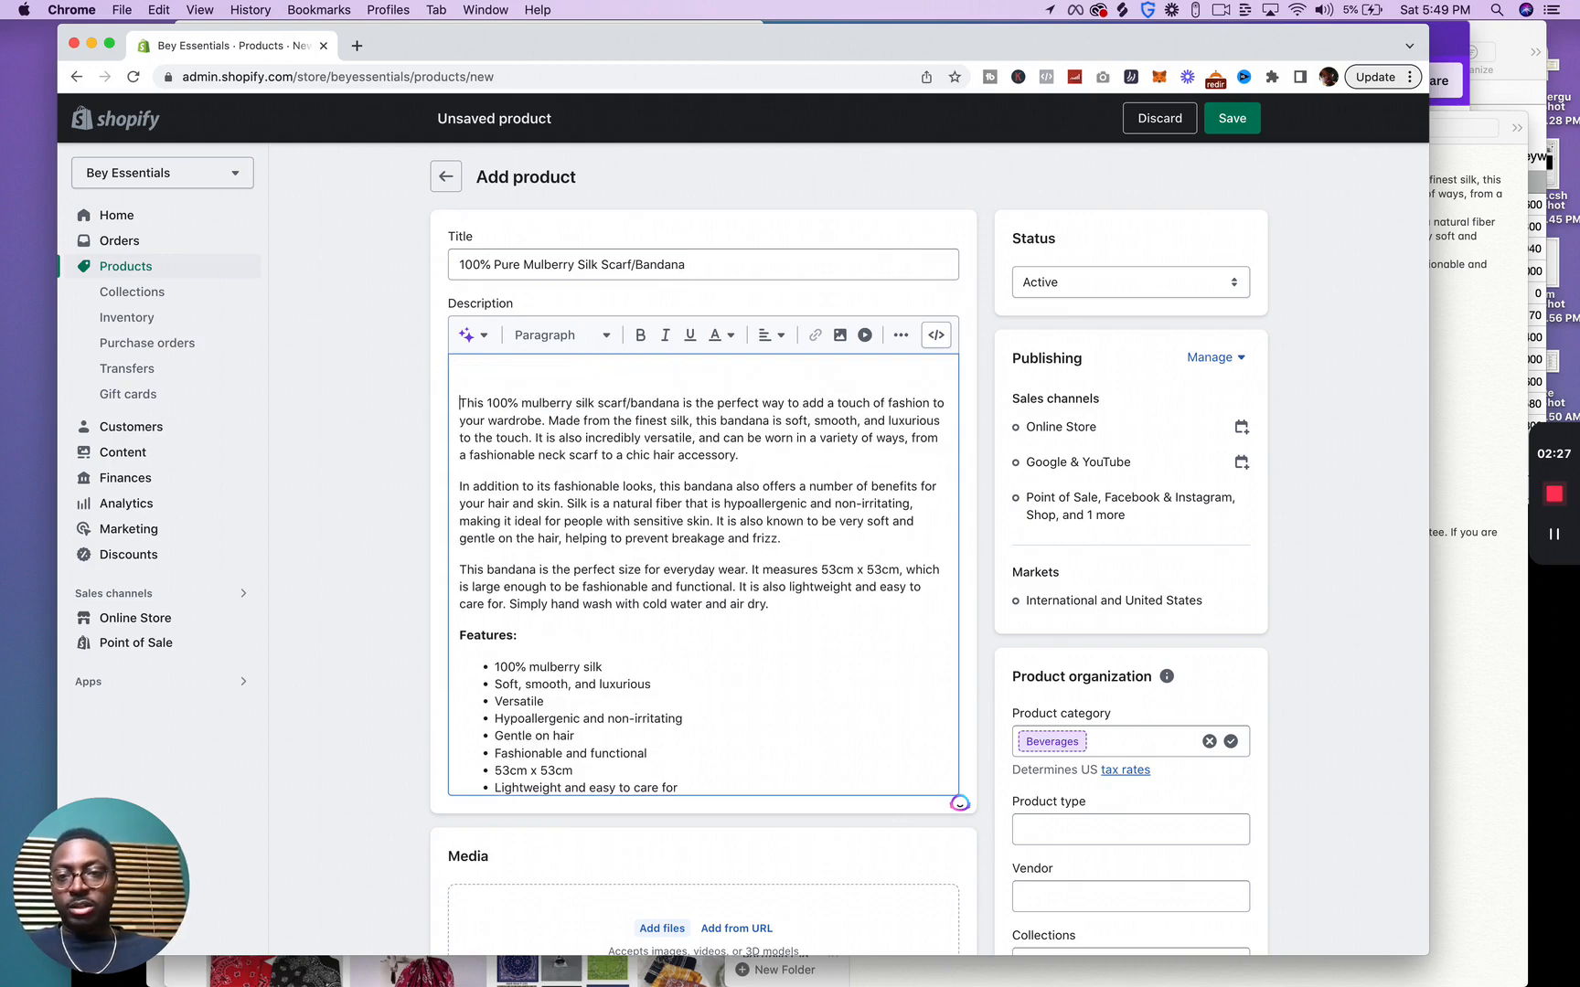
key("Return")
key("Up")
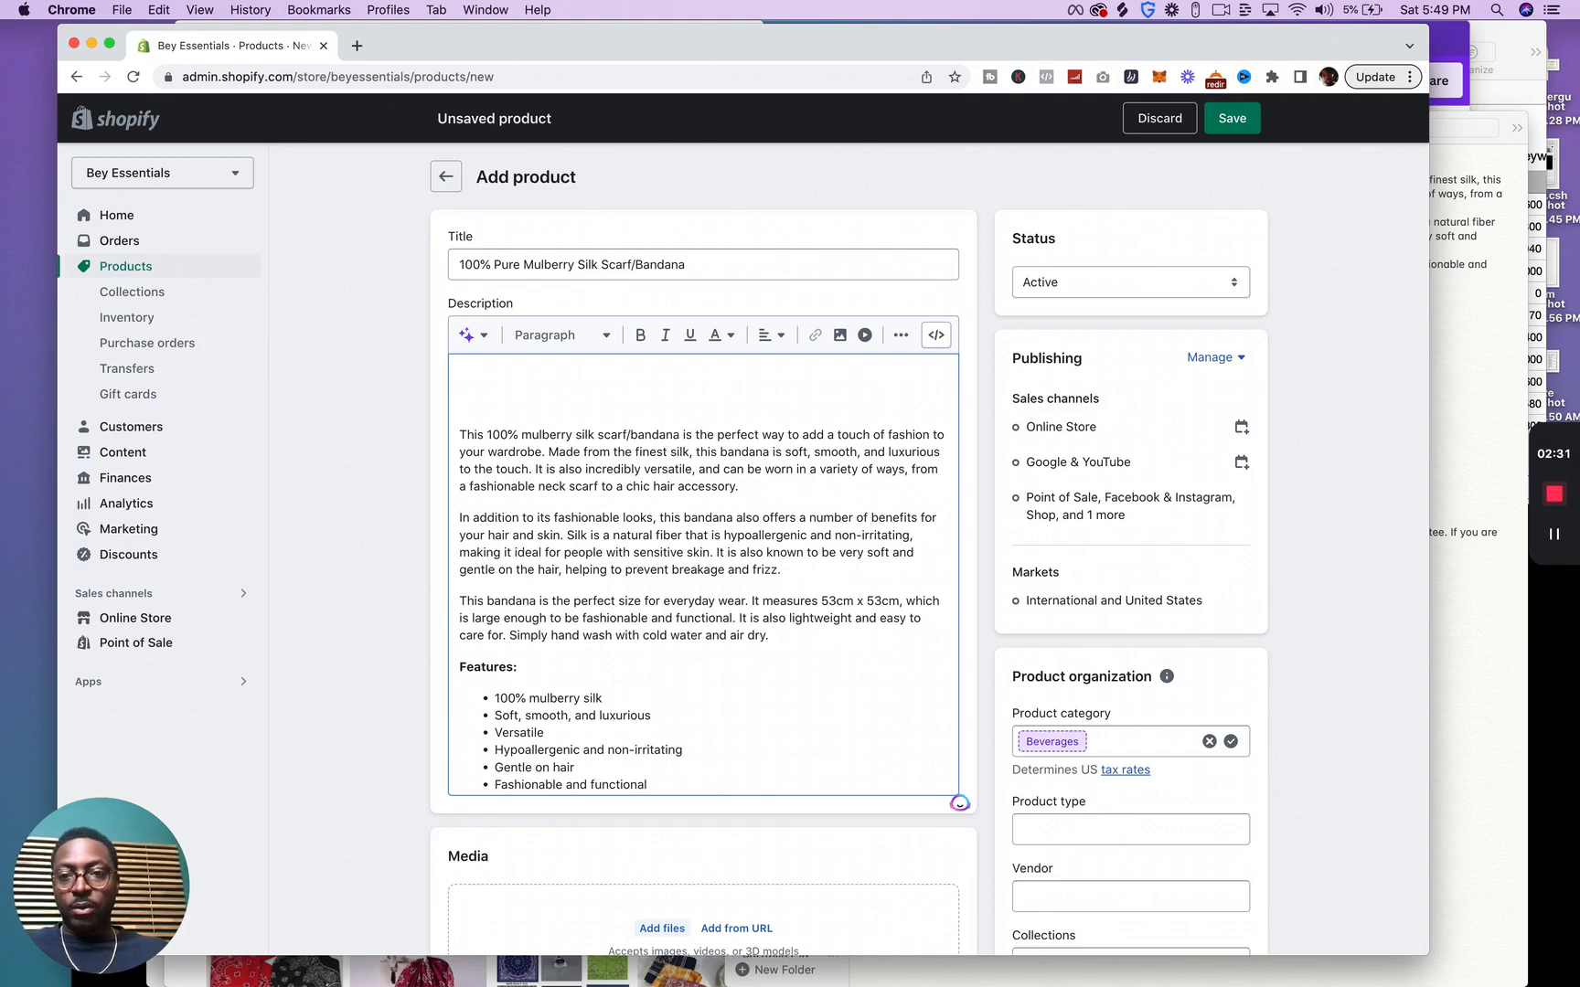
key("Delete")
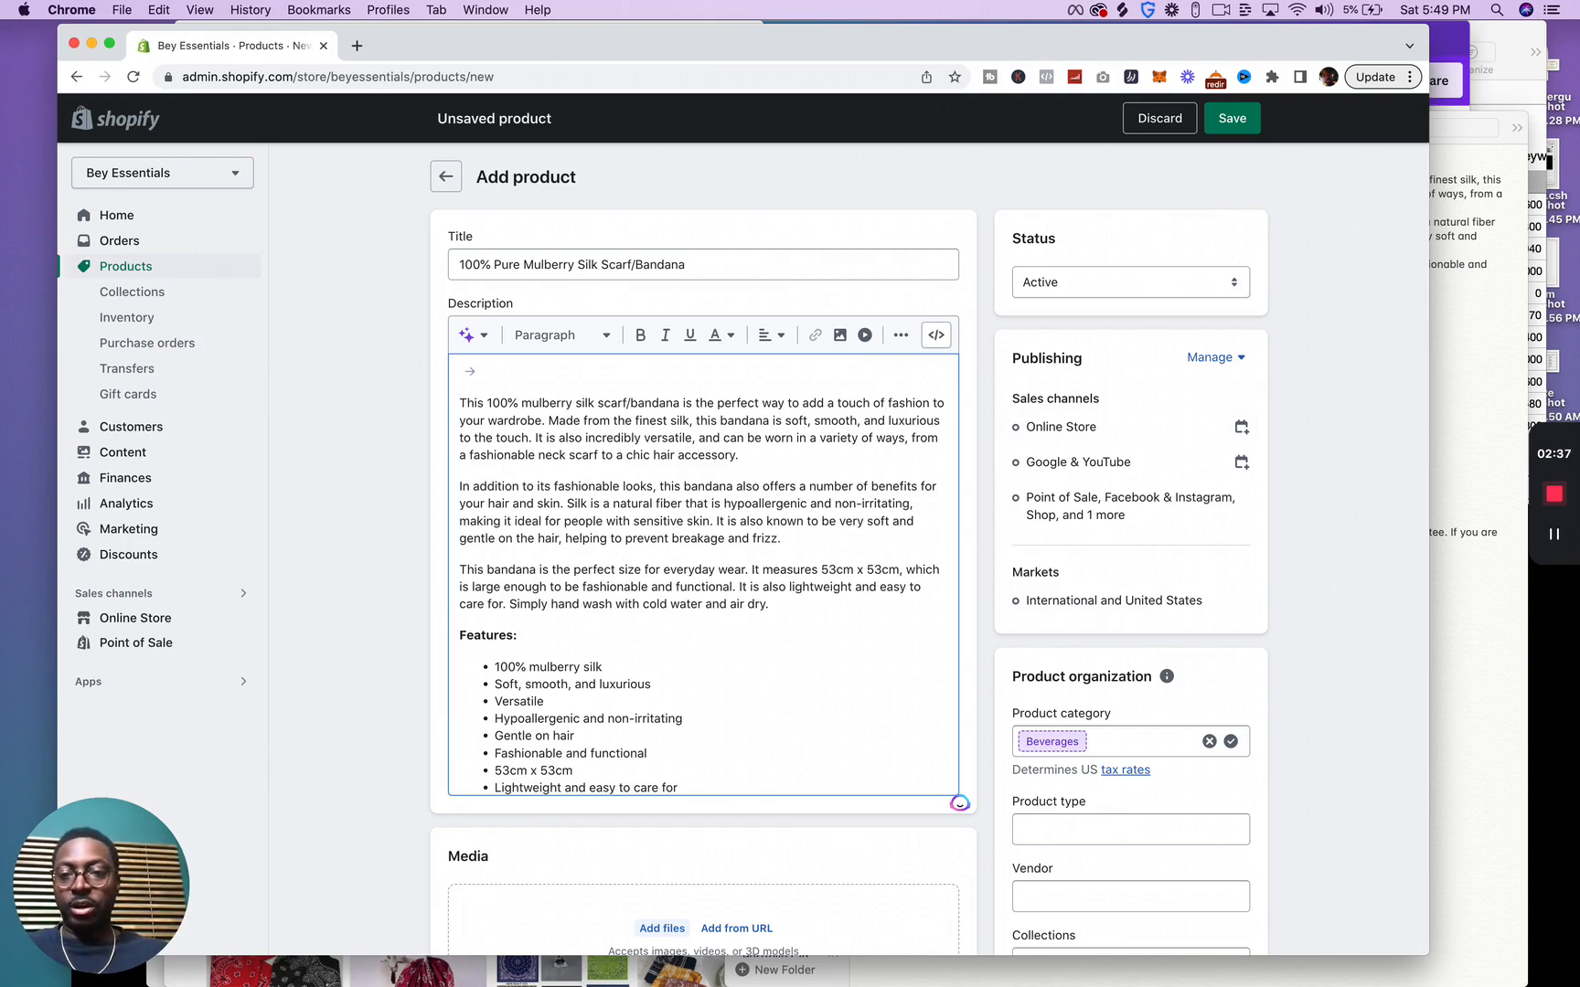
key("super+v")
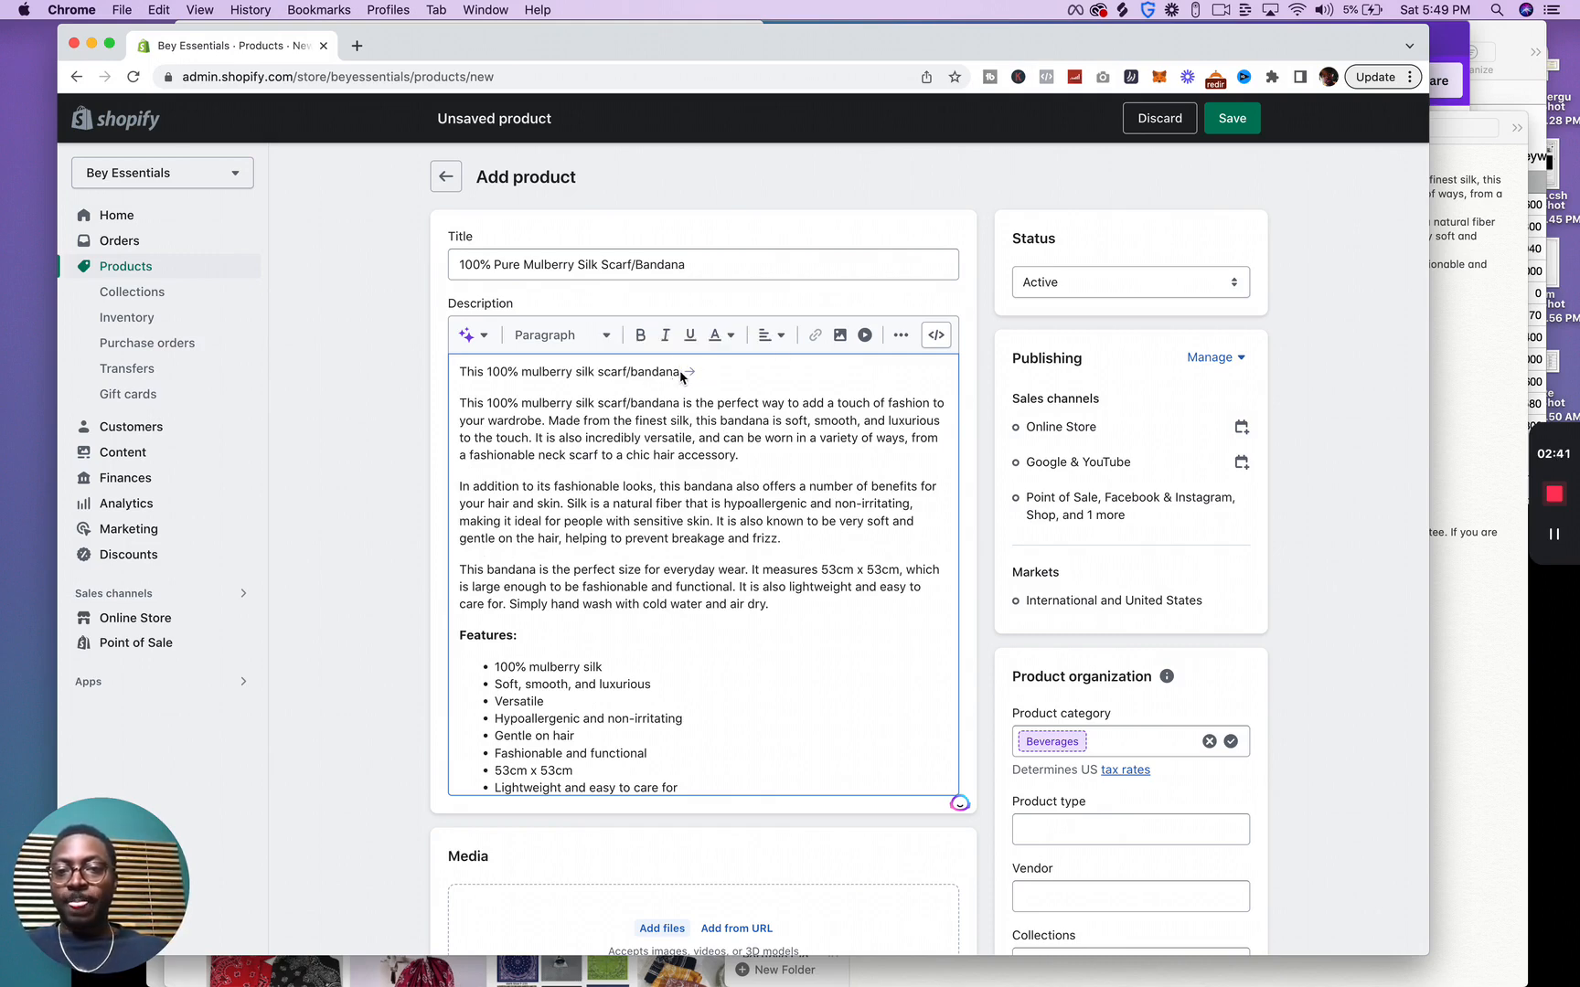
Format the new first line of the description as Heading 2.
left_click_drag(681, 375, 442, 369)
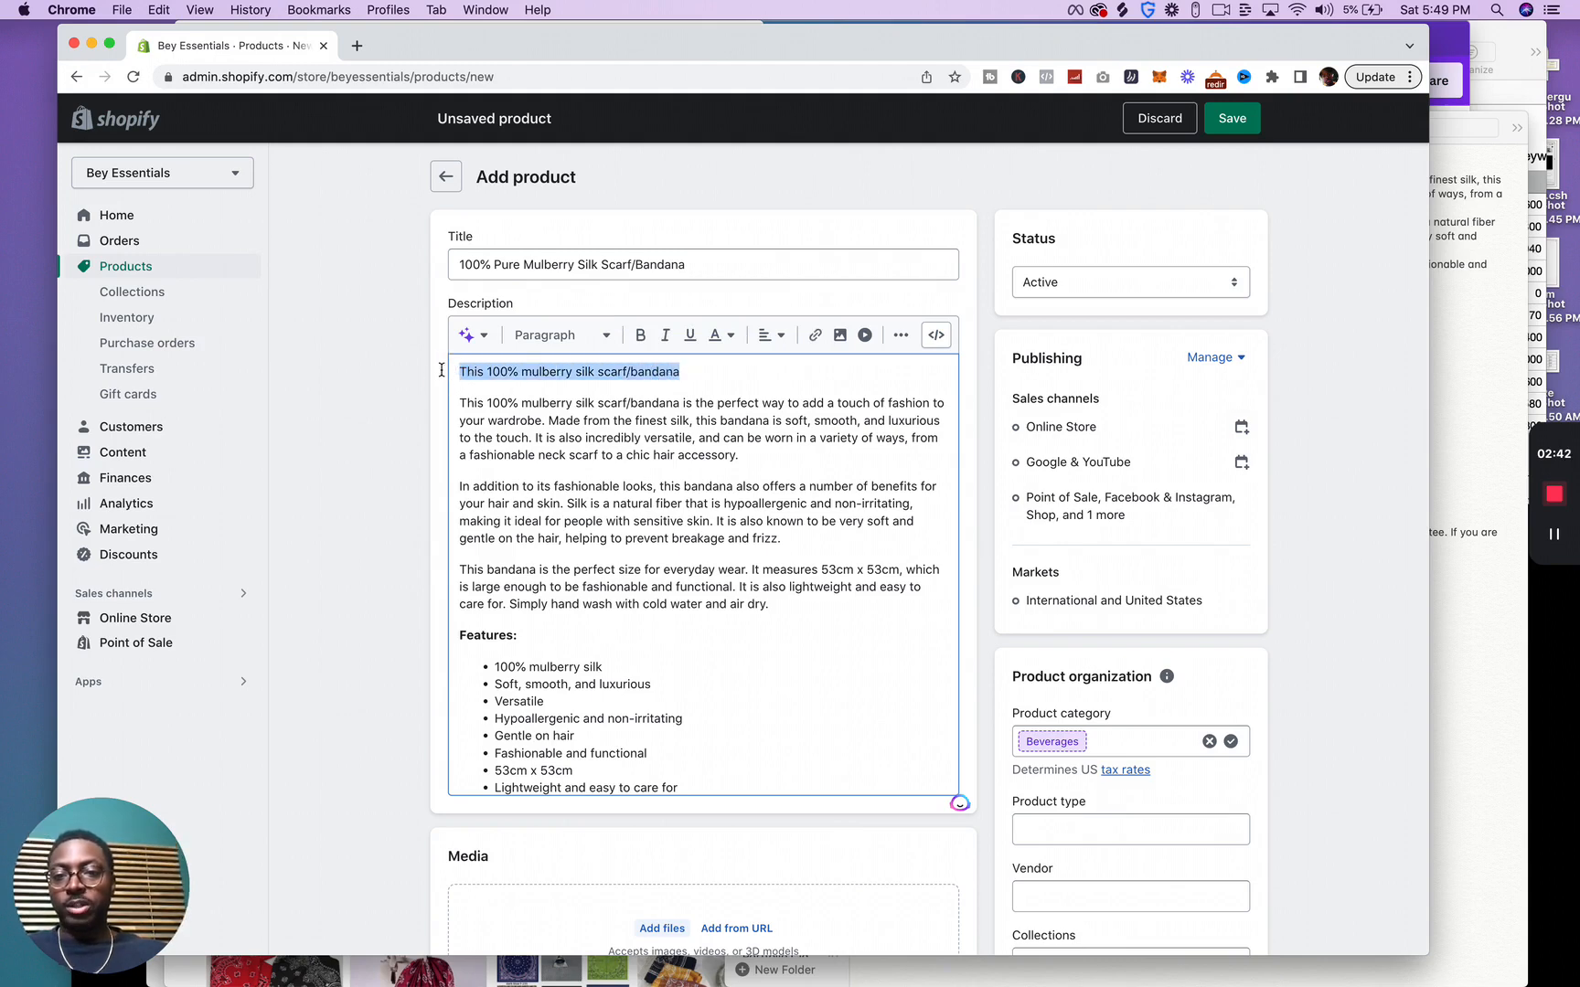
left_click(537, 338)
left_click(559, 458)
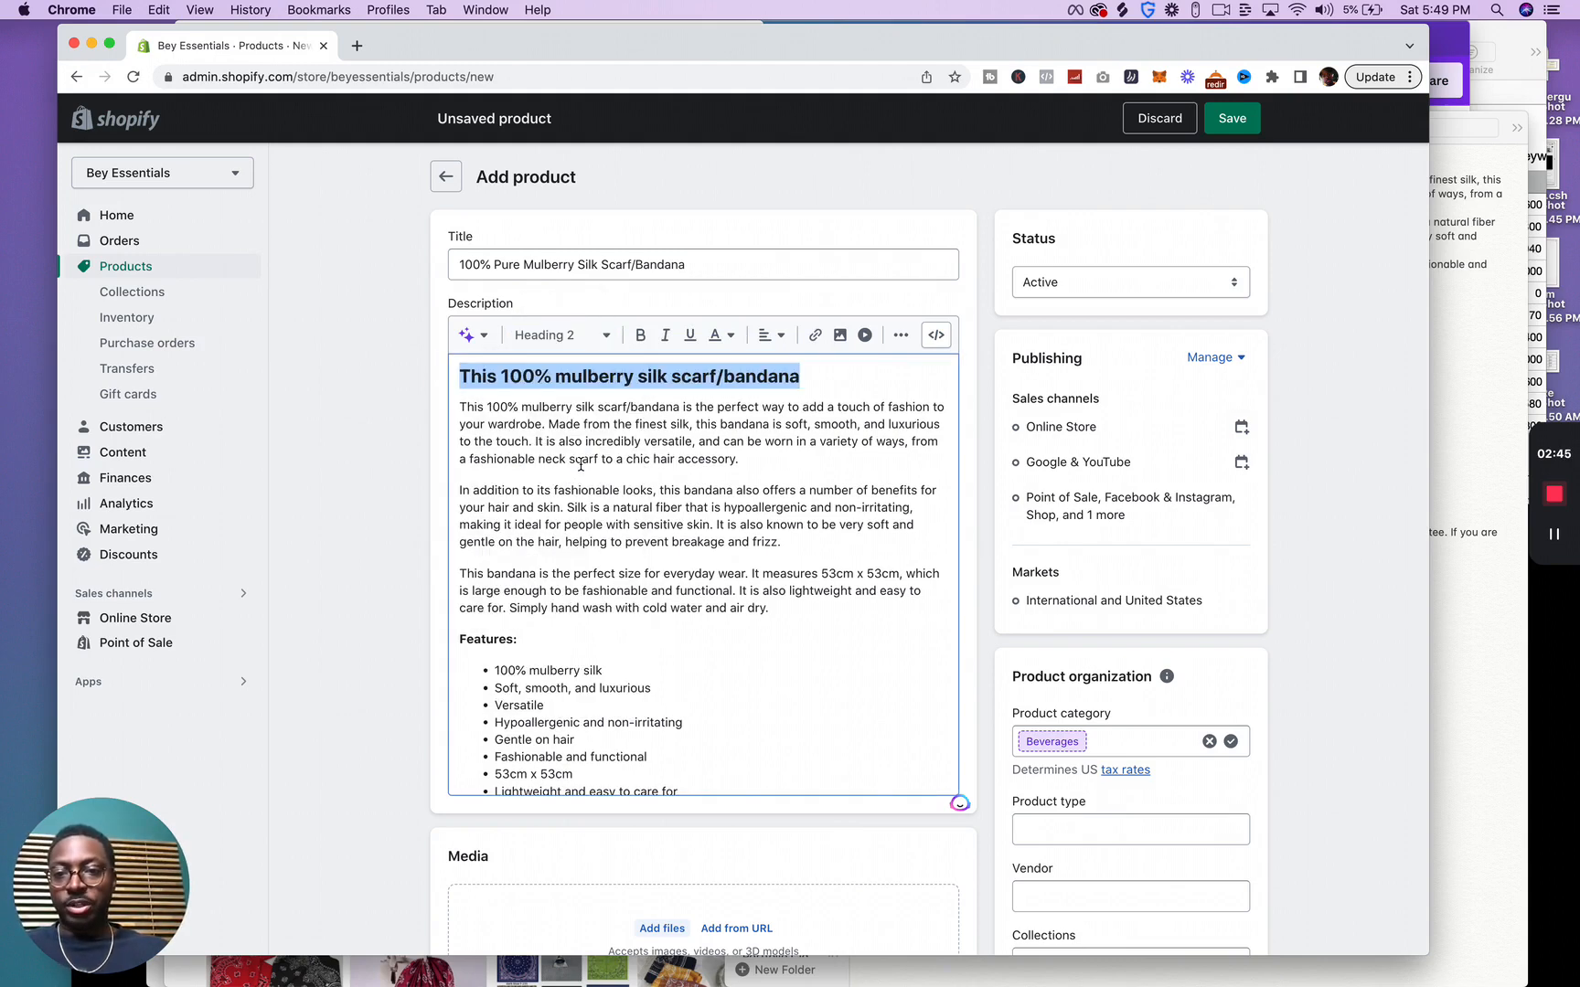
Capitalize the words "Mulberry", "Silk", "Scarf" and "Bandana" in the heading at the start of the description.
left_click(738, 378)
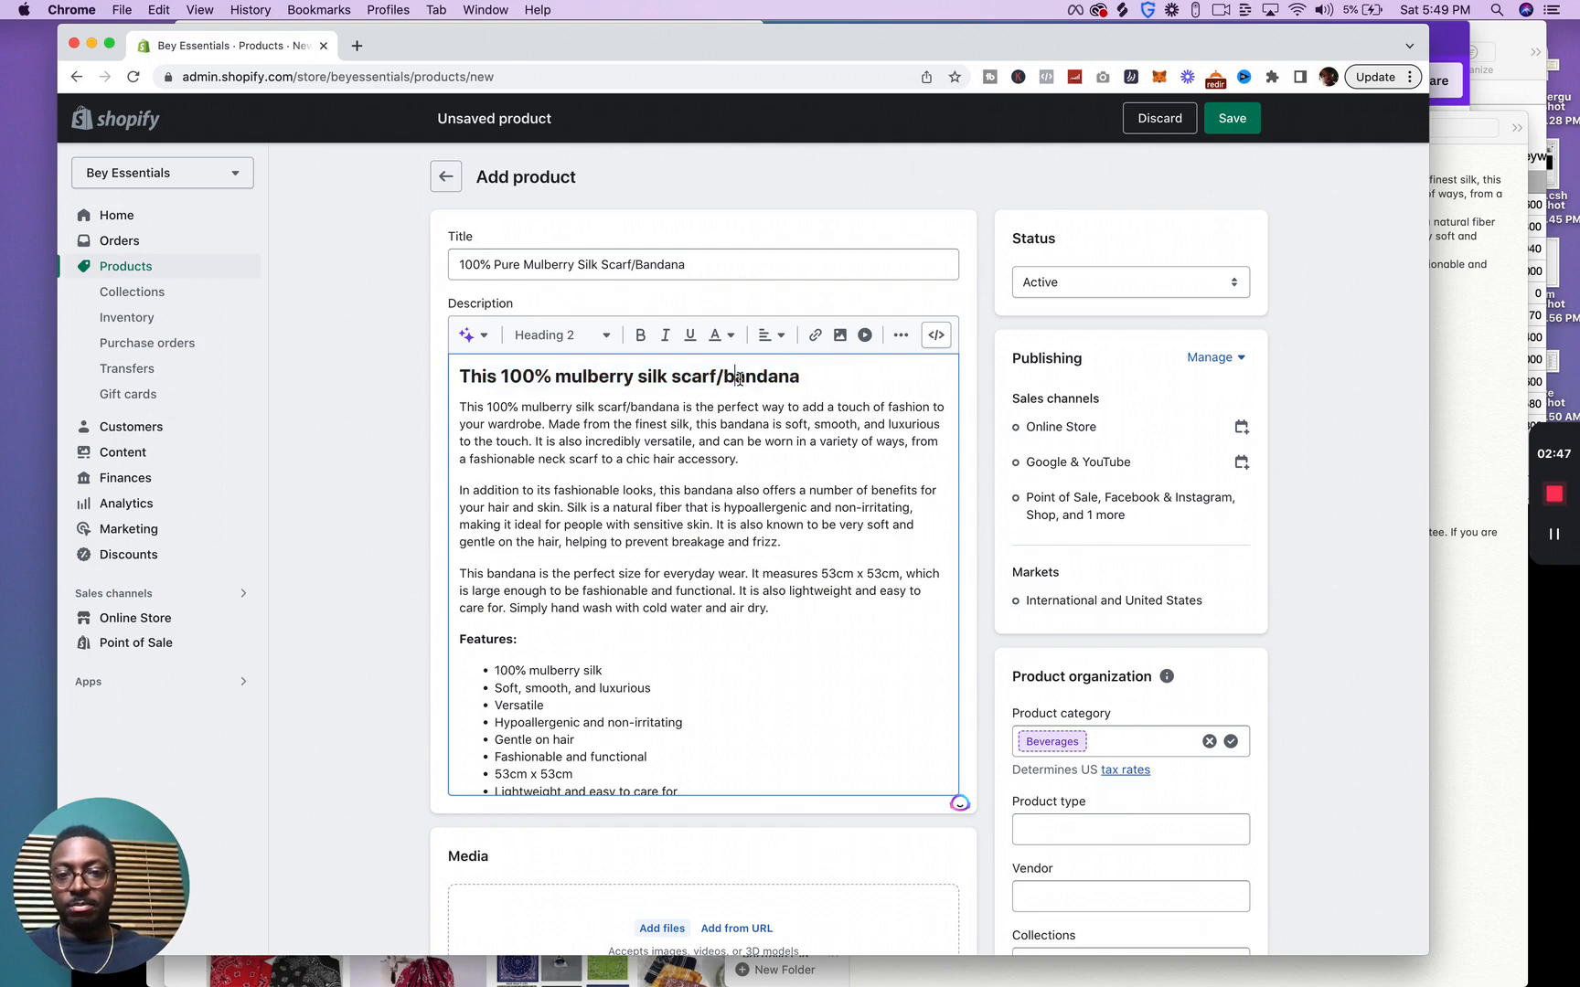
key("BackSpace")
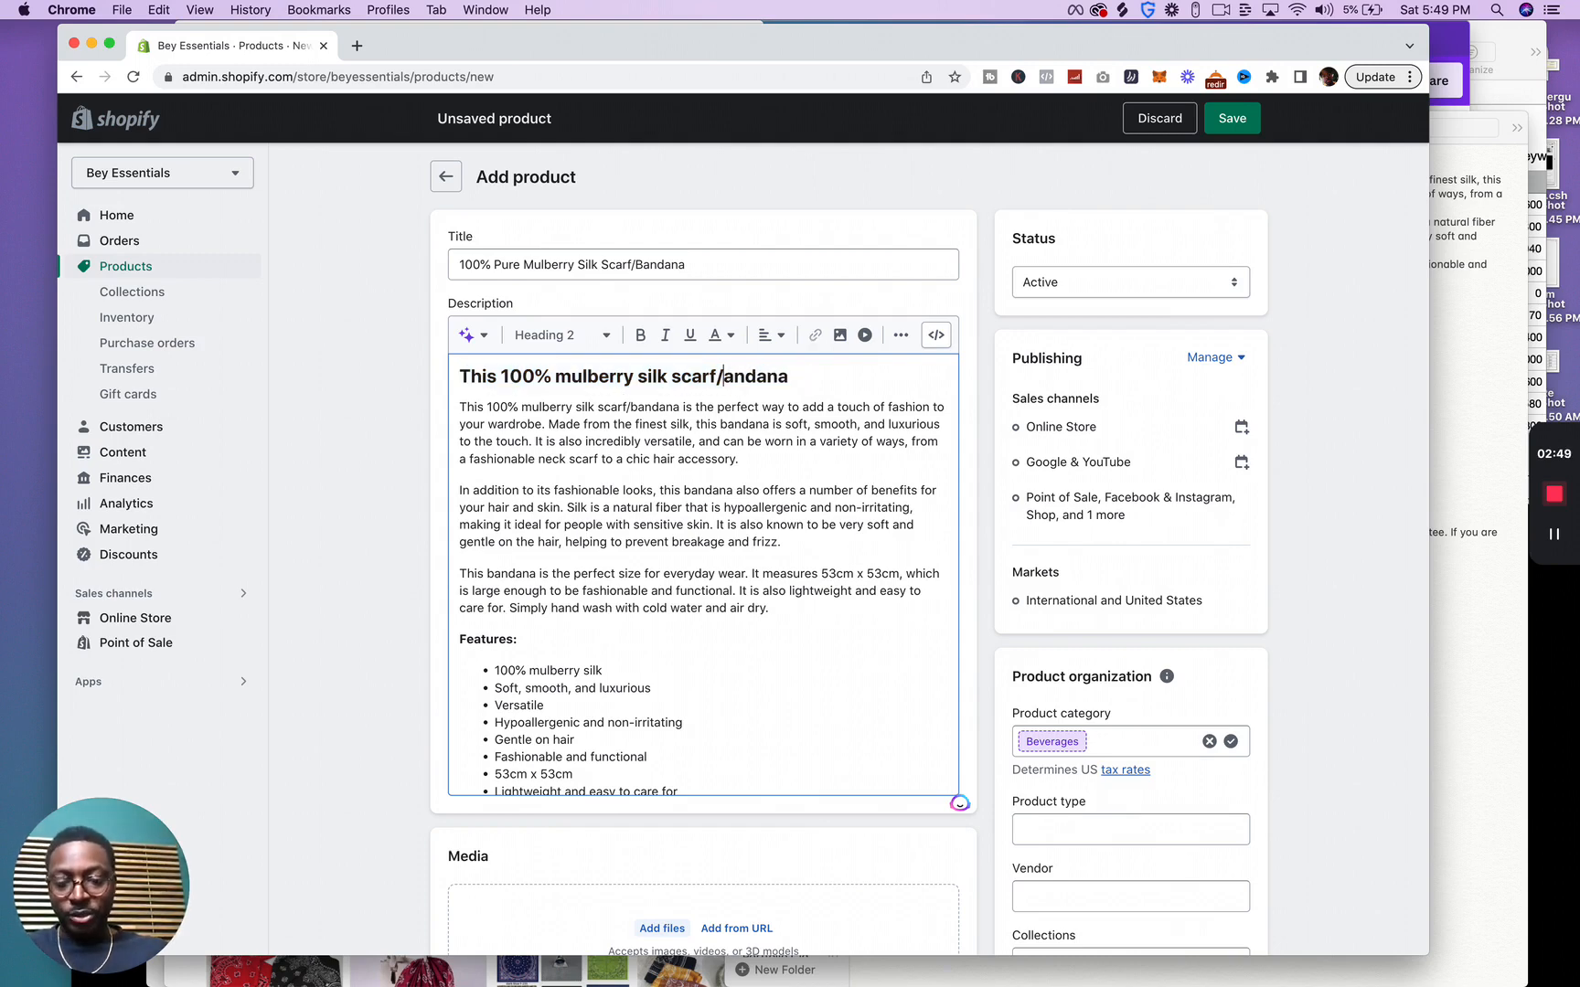
type("B")
key("Left")
key("Left")
key("Left")
key("Left")
key("Left")
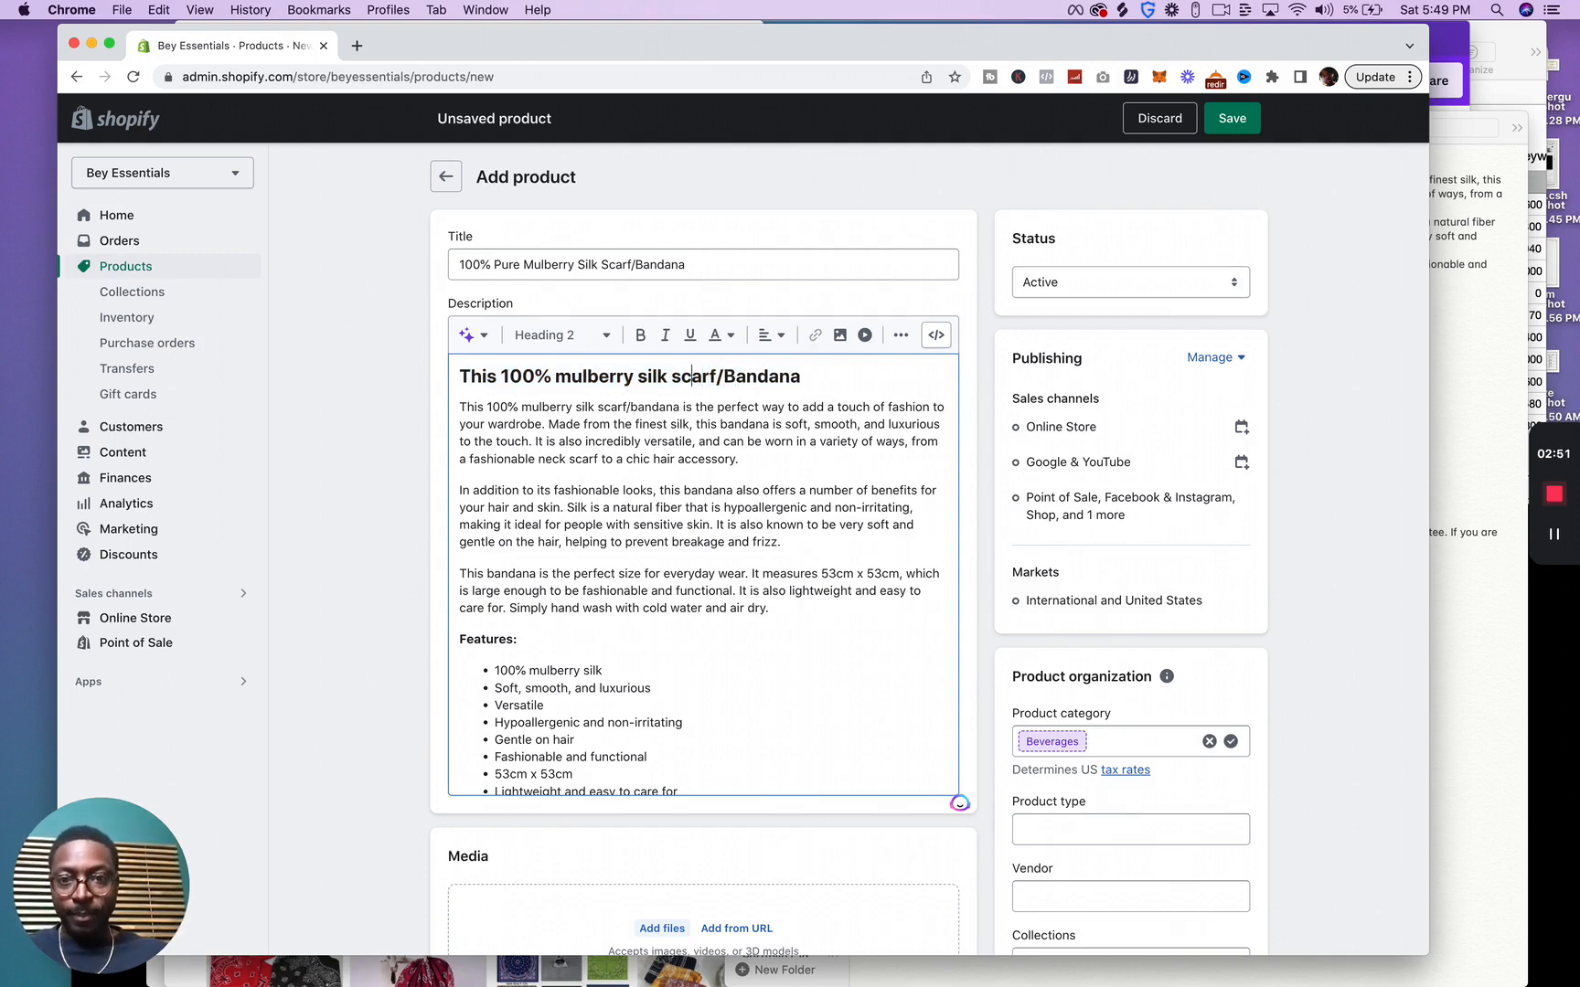
key("BackSpace")
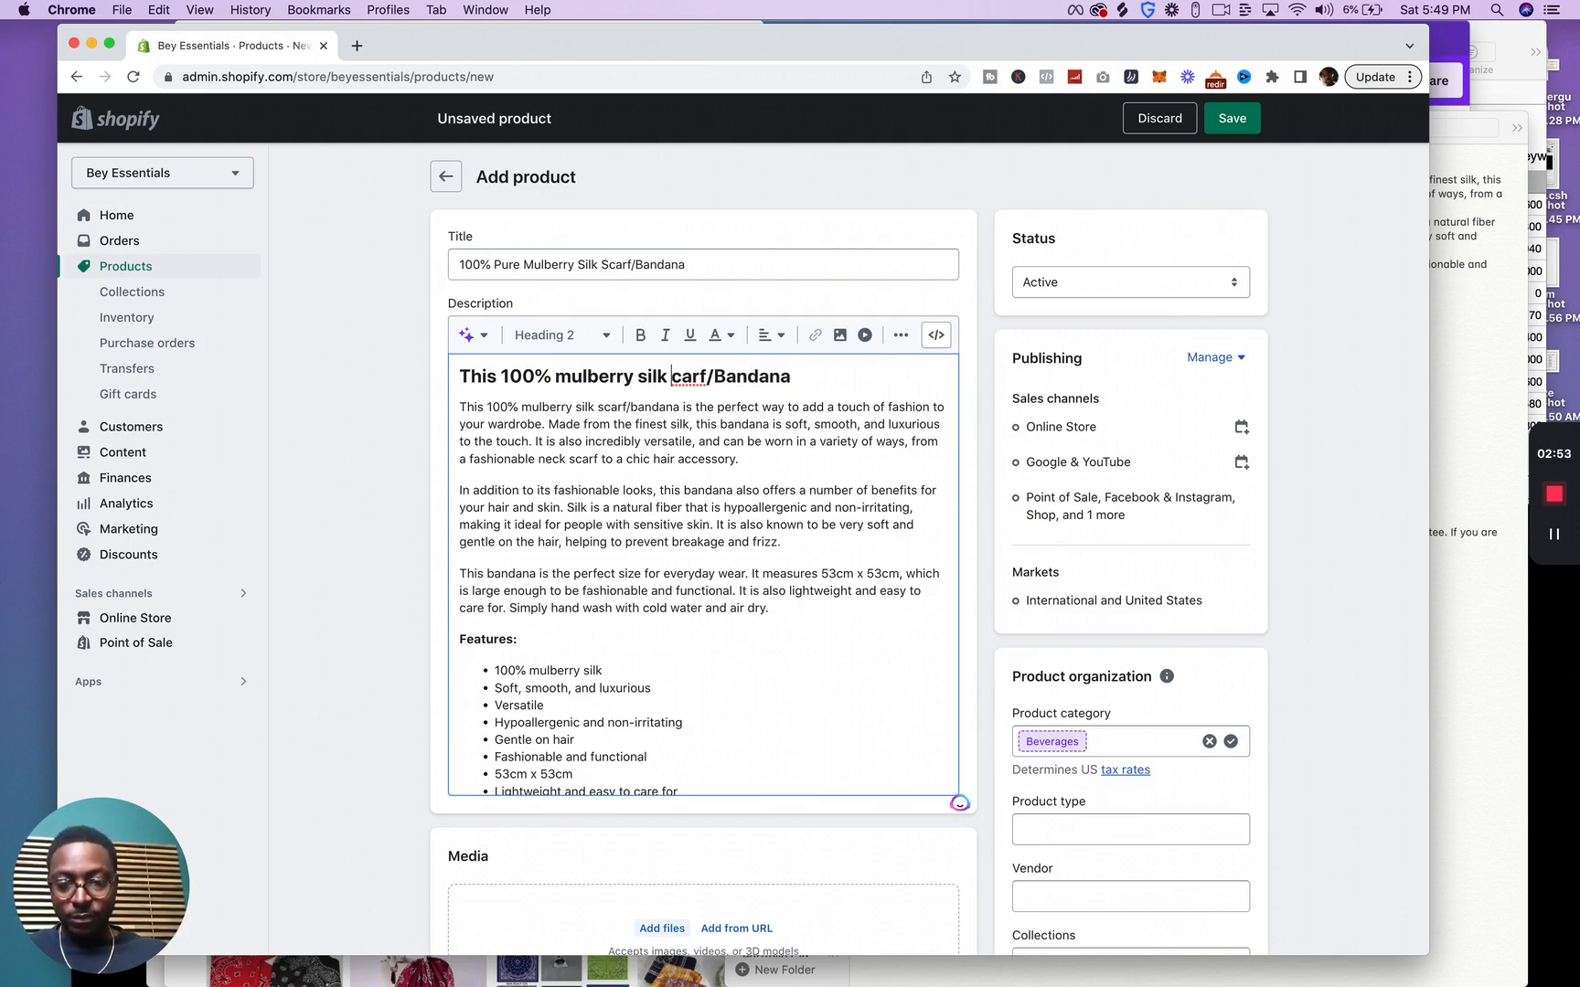
type("S")
key("Left")
key("Left")
key("Left")
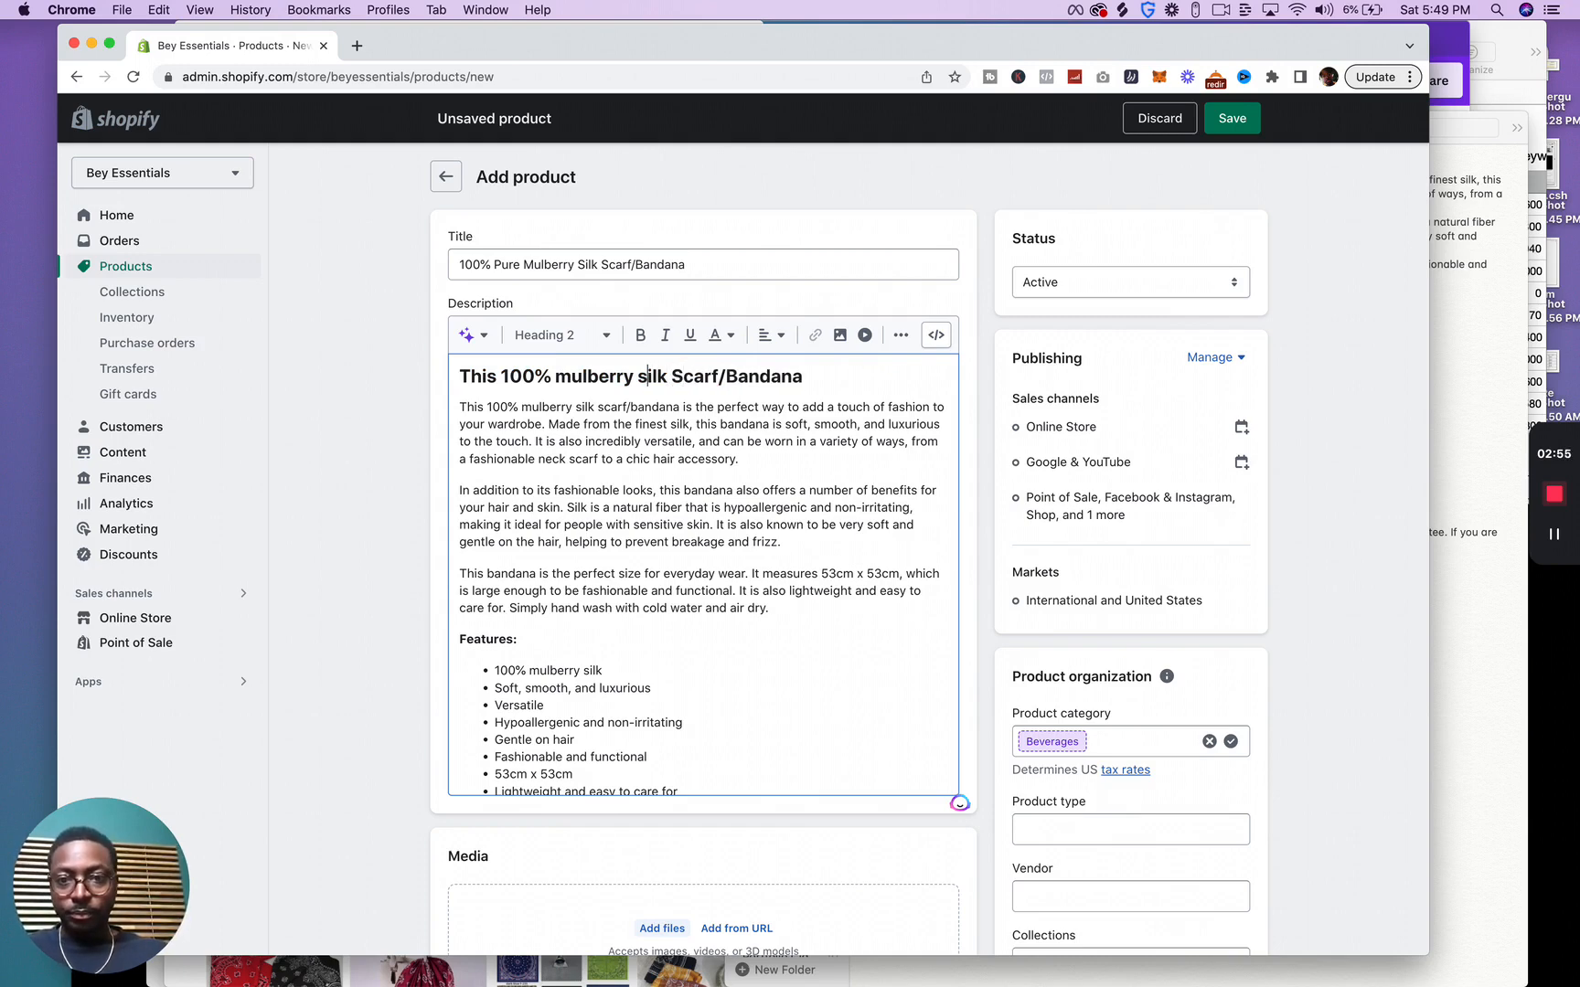
key("BackSpace")
type("S")
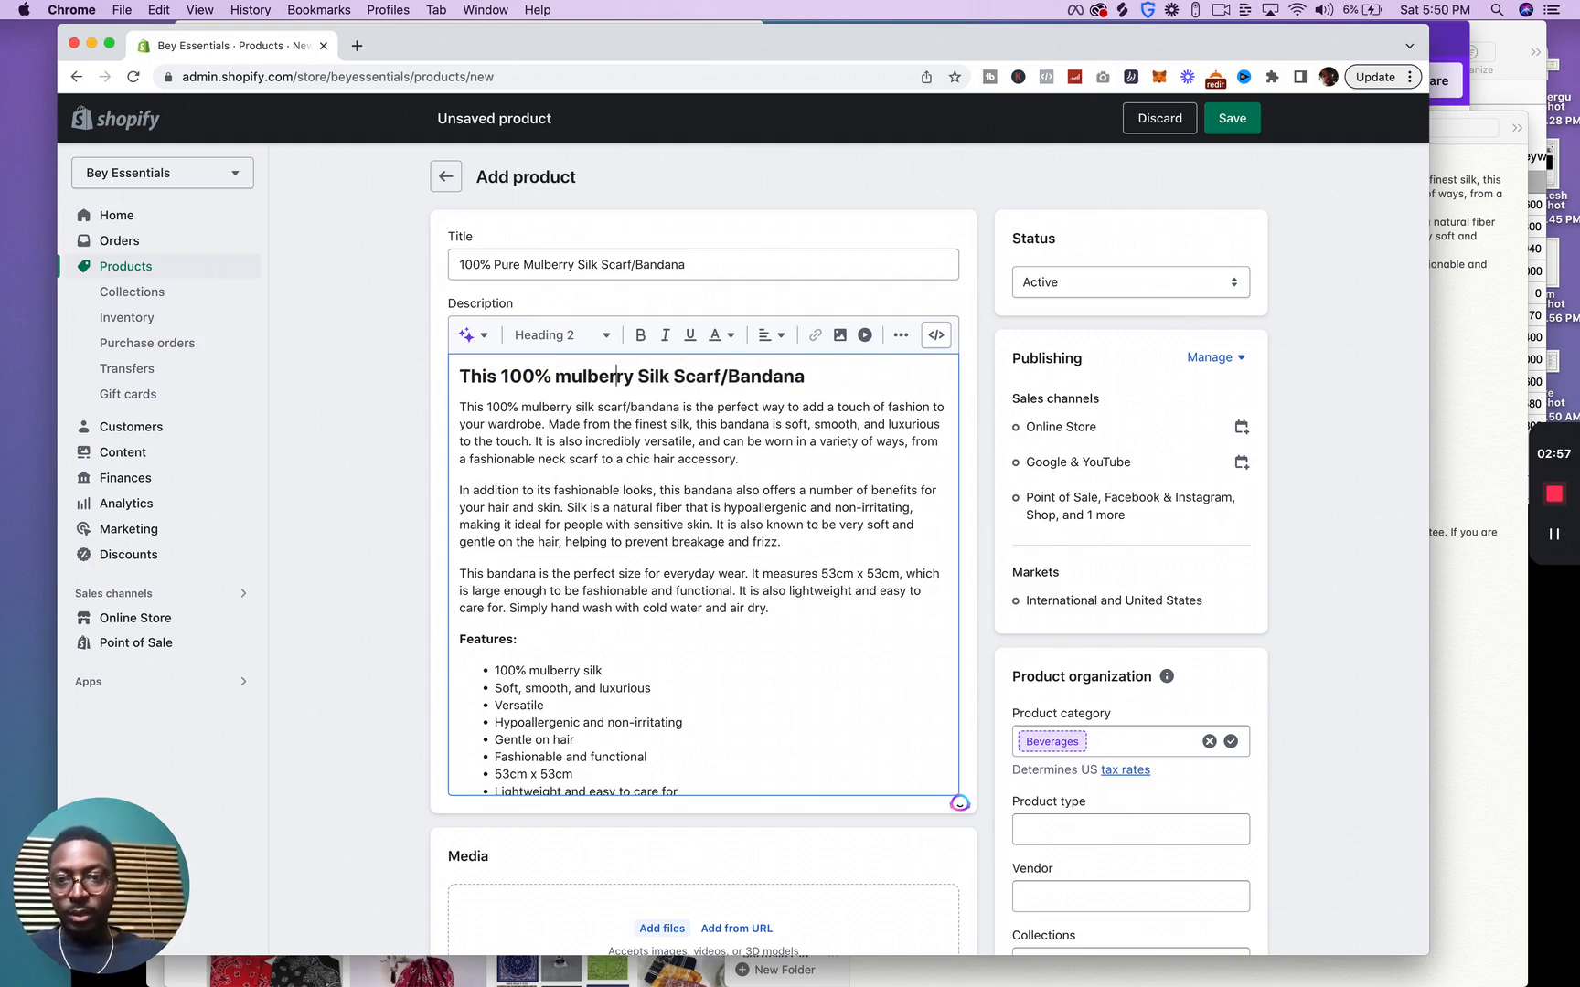
Turn the "Features:" label into a Heading 2 line reading "Silk Scarf/Bandana Features:".
scroll(649, 619, "down", 2)
left_click(460, 565)
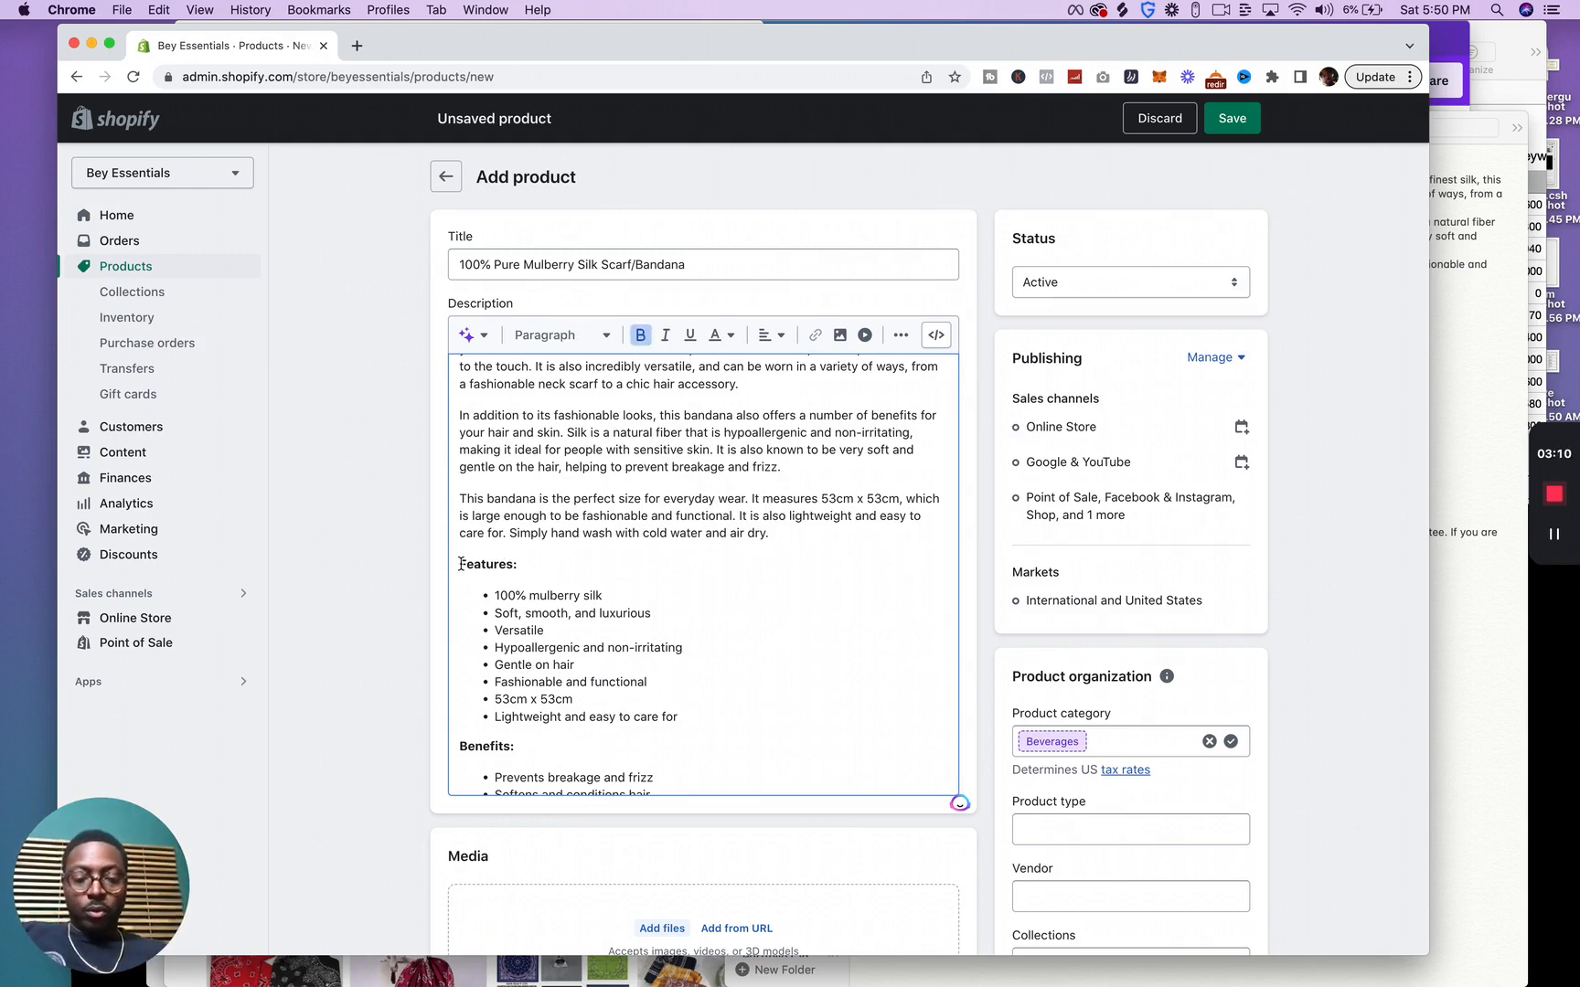
type("Silk Scarf/Bandana")
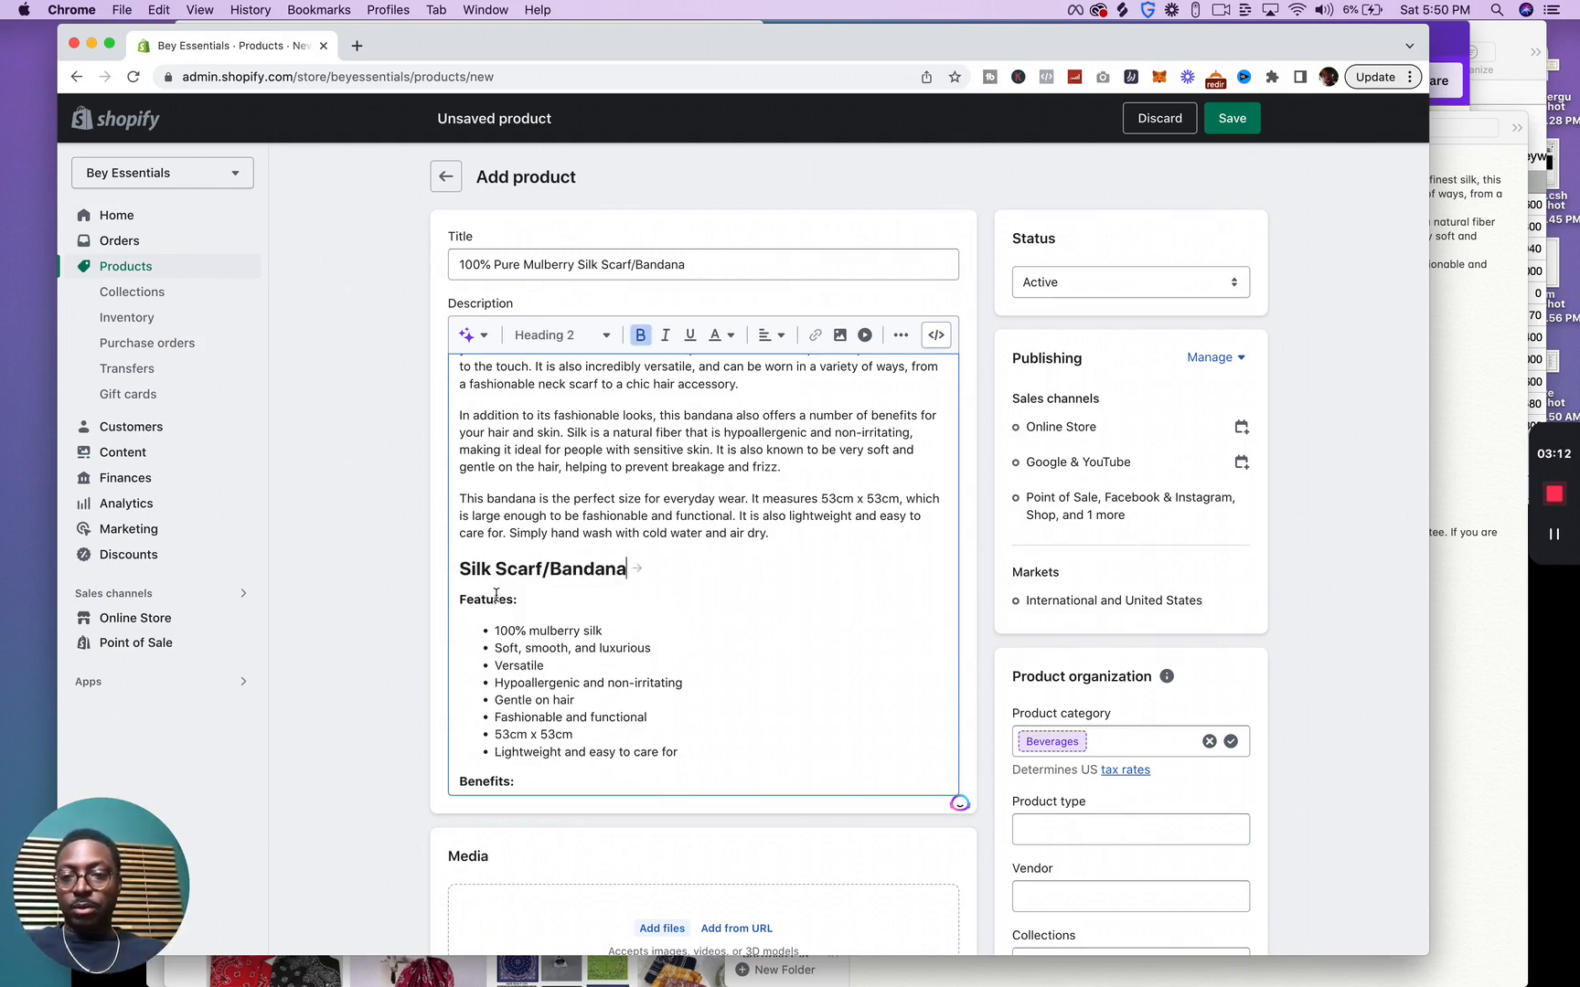
left_click(460, 600)
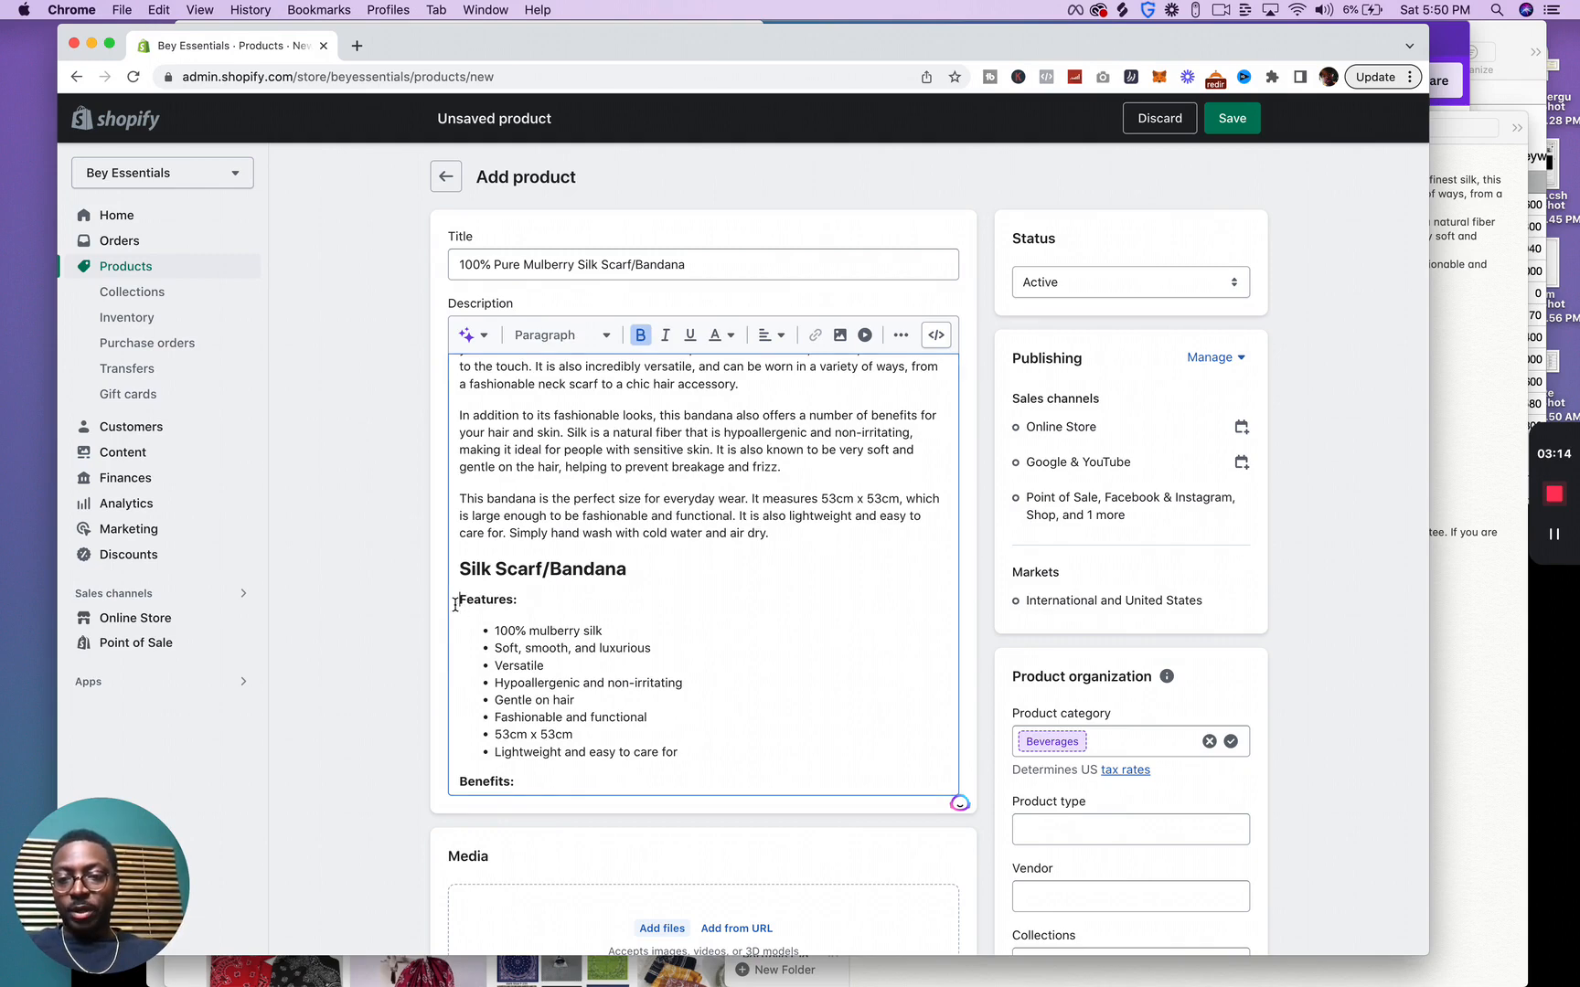
key("BackSpace")
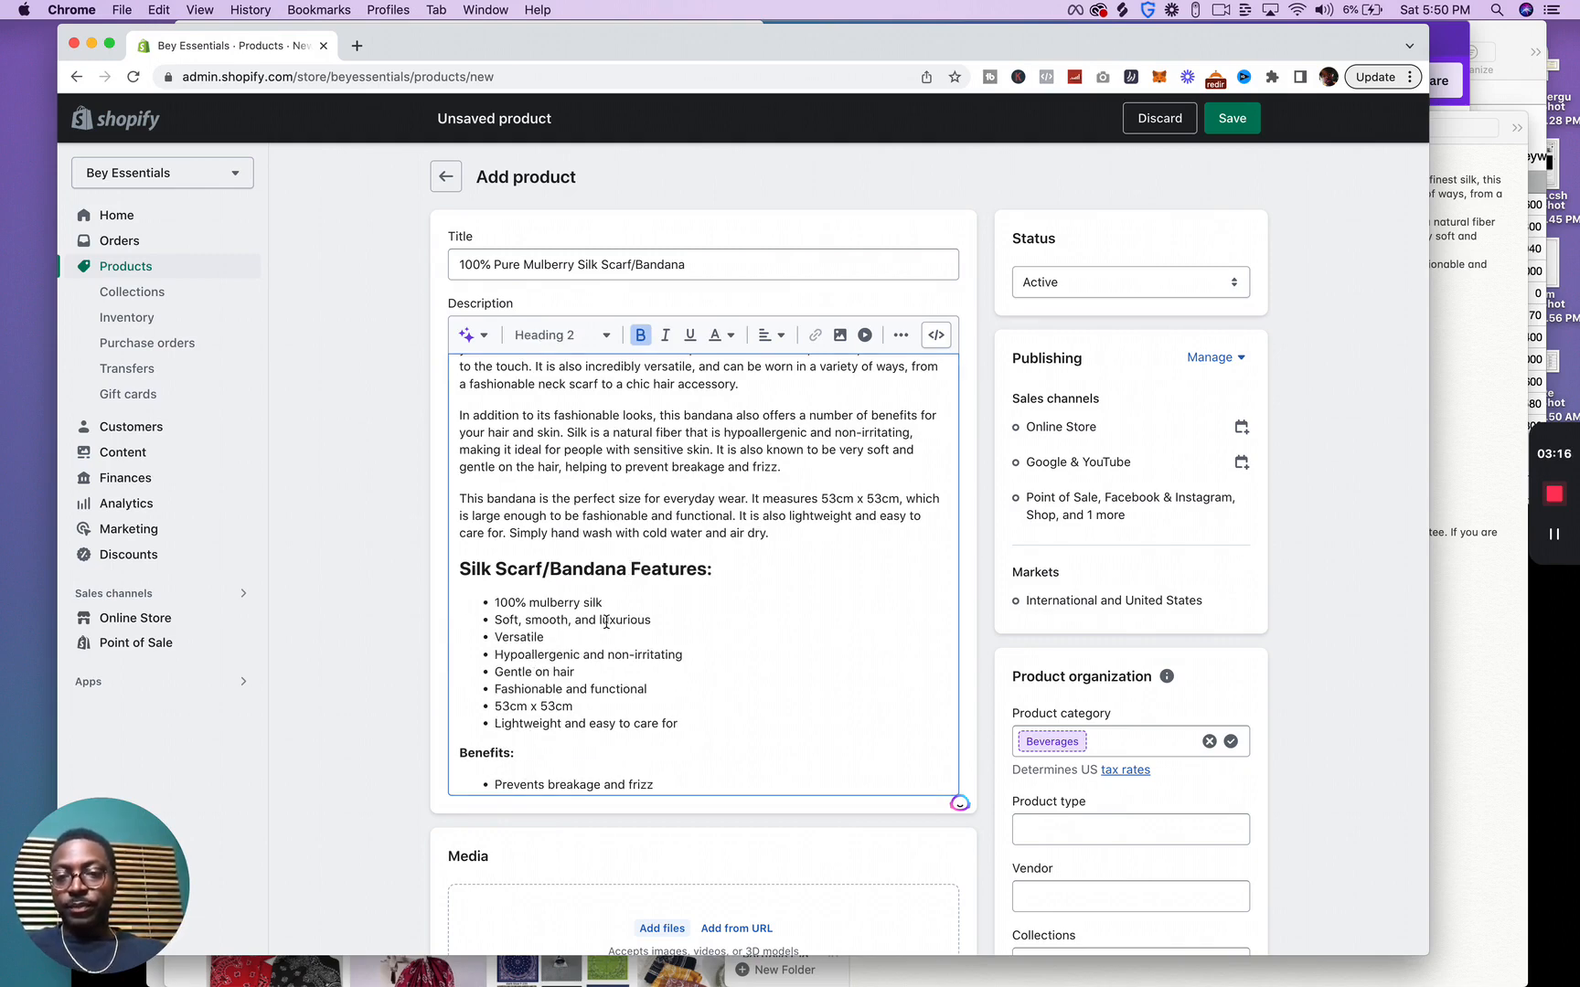
Shorten the features heading to "Silk Scarf Features:".
left_click_drag(706, 572, 430, 565)
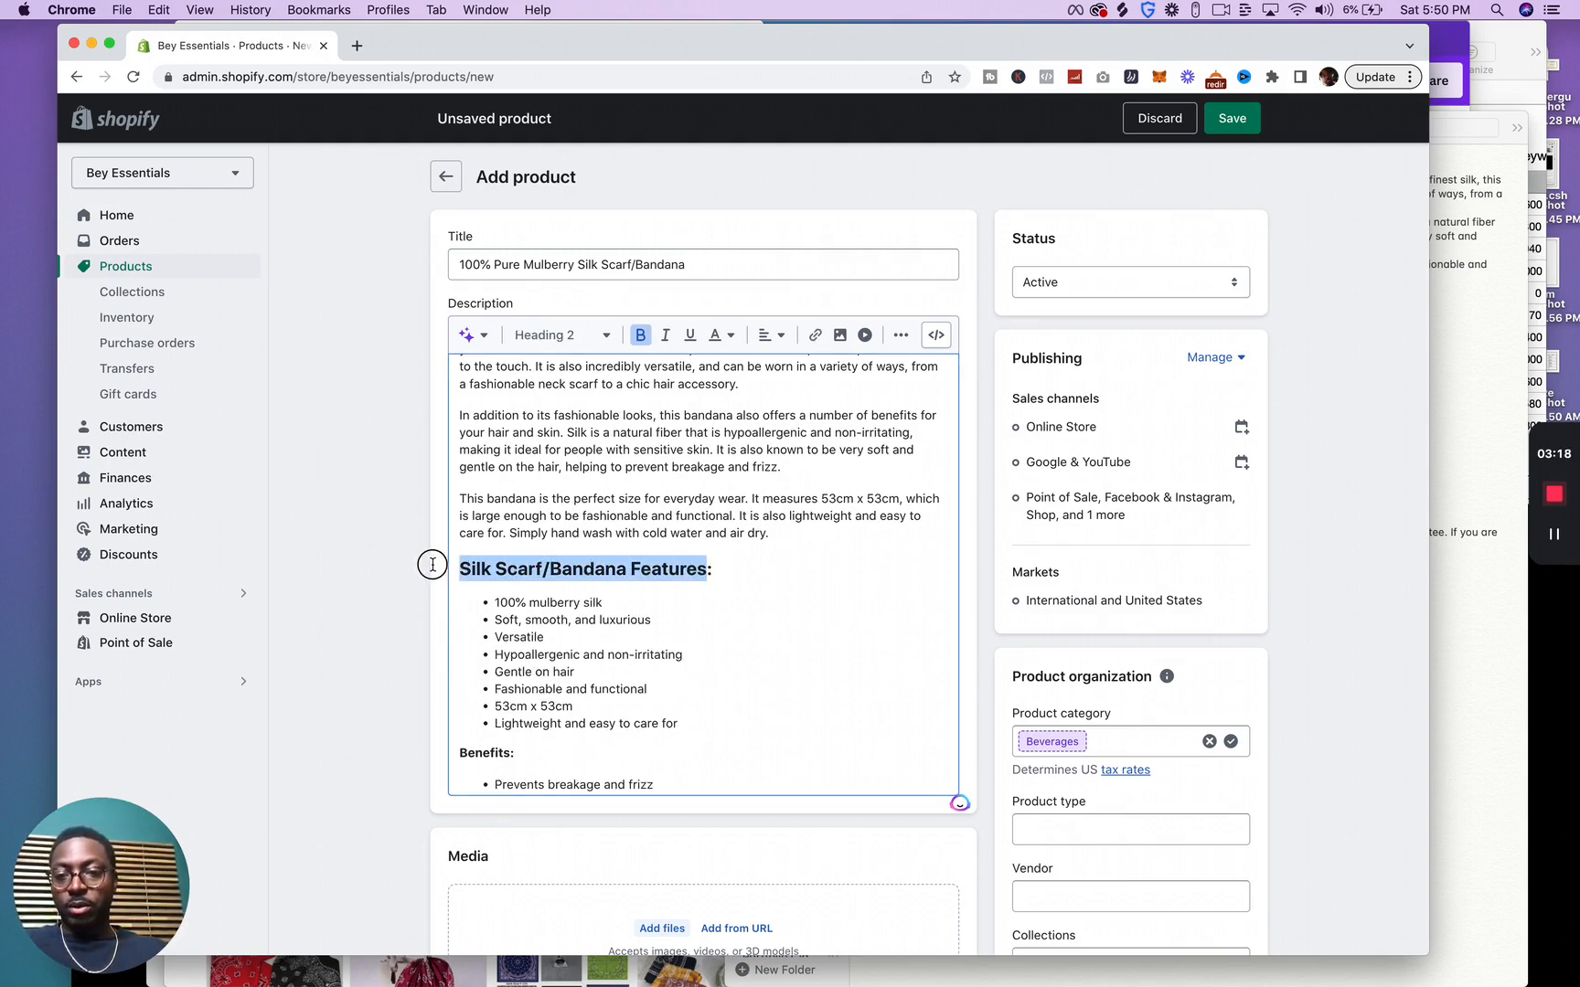
left_click(547, 571)
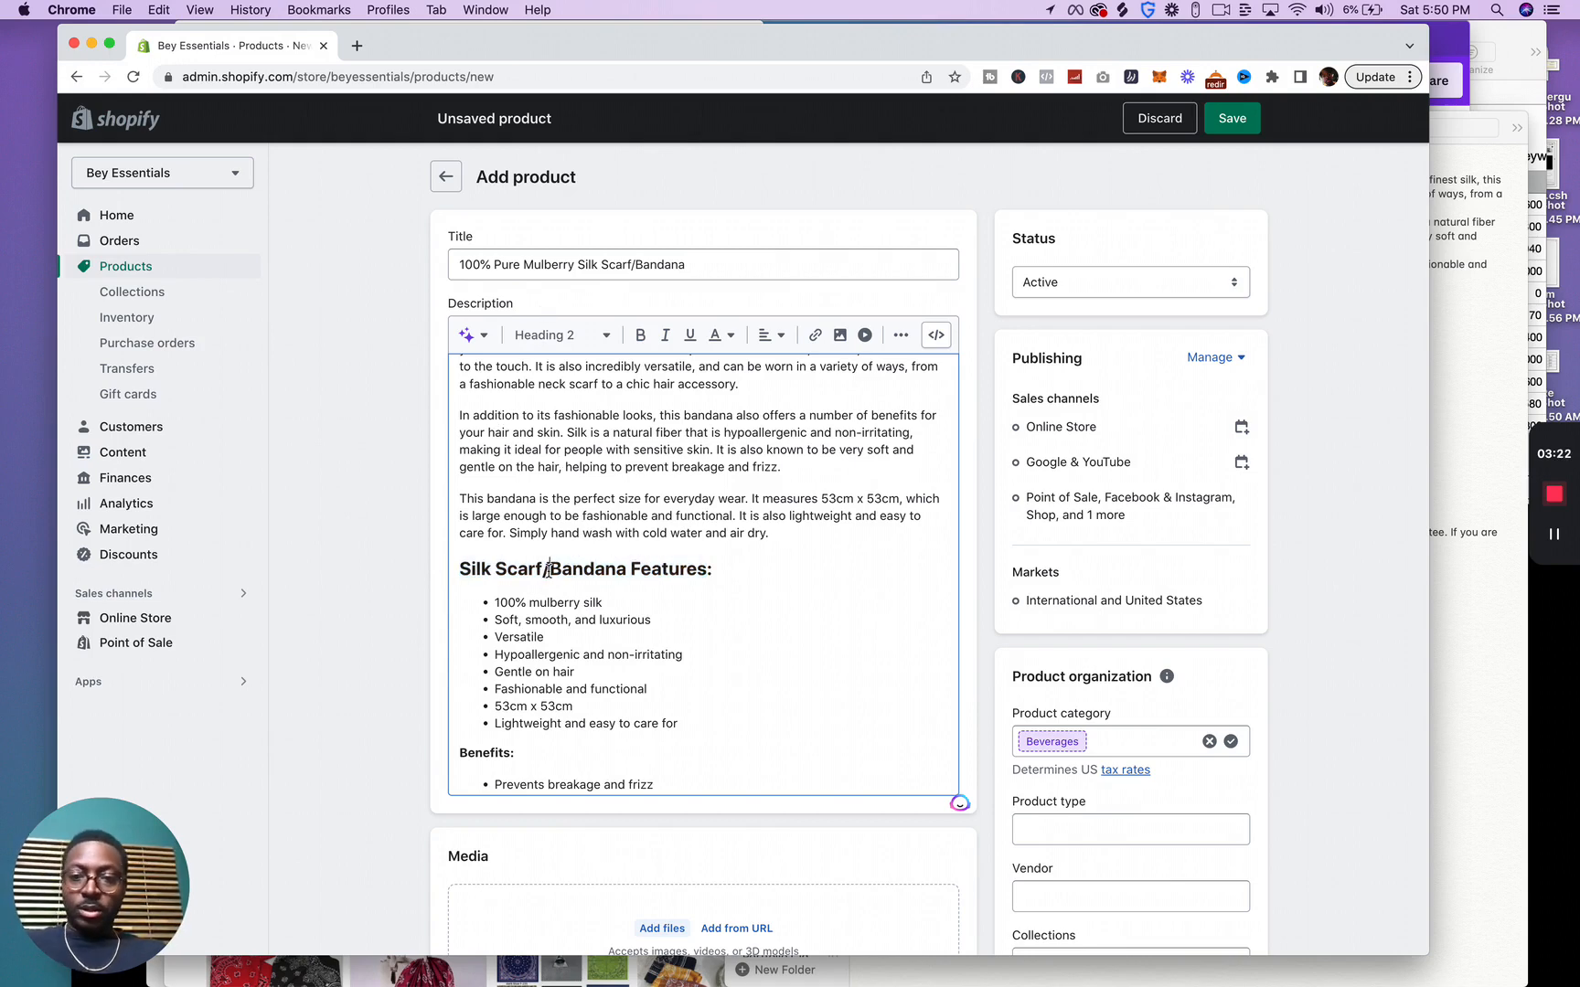
key("BackSpace")
key("BackSpace")
key("BackSpace")
key("BackSpace")
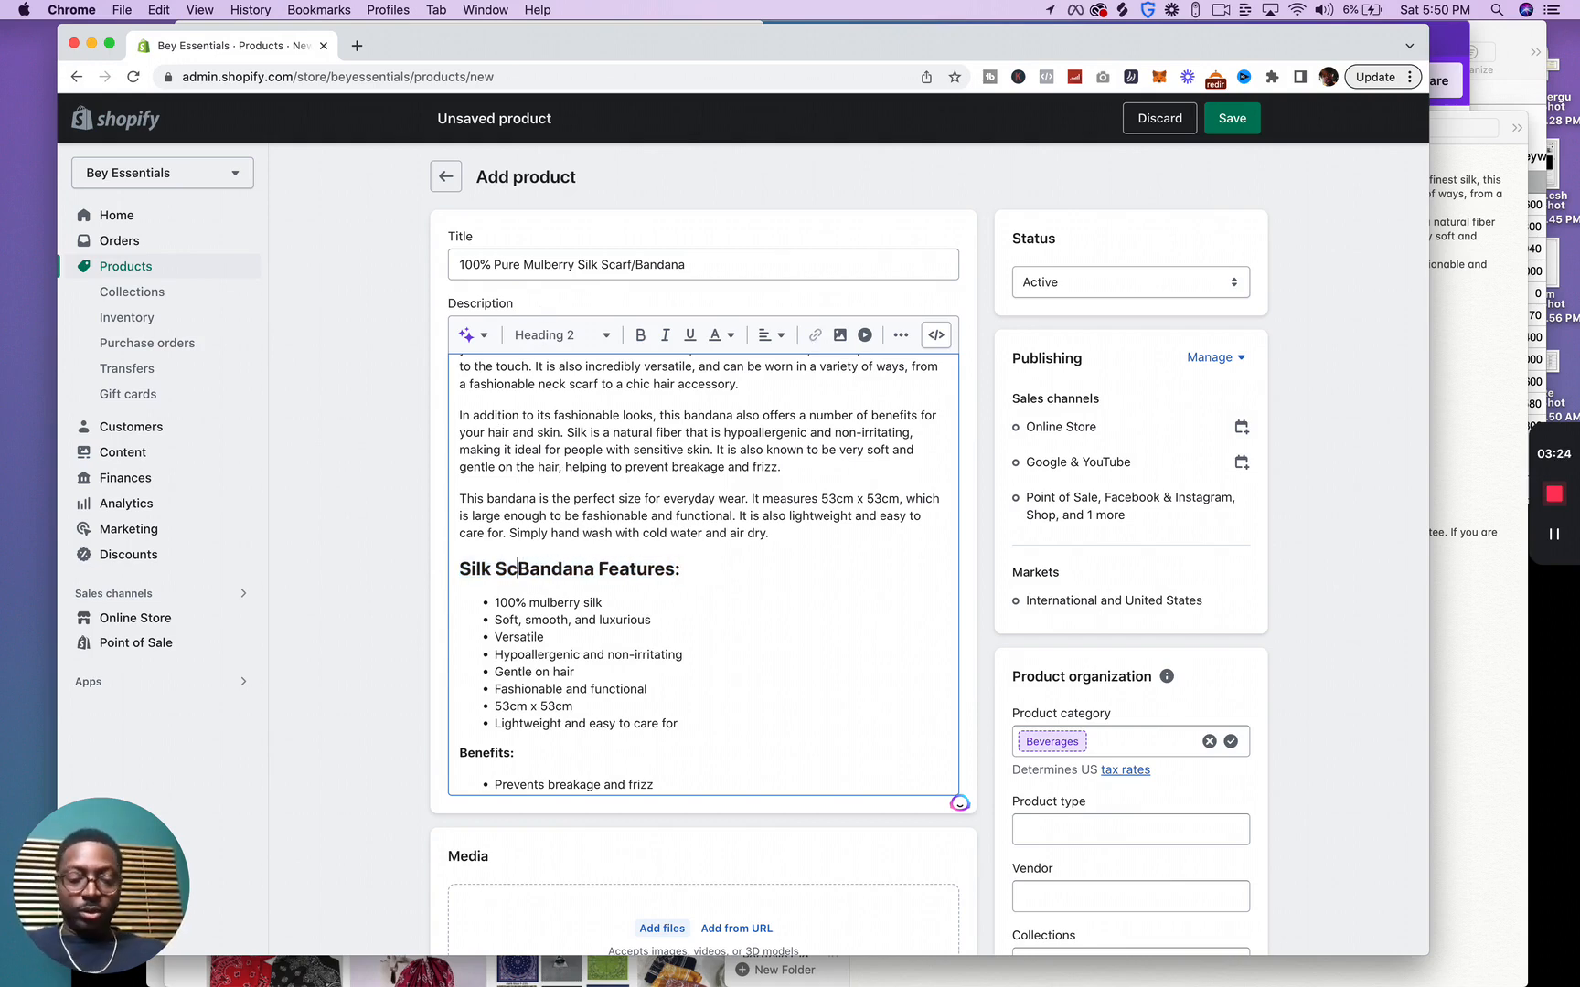
key("Right")
key("Right")
key("Right")
key("Right")
key("BackSpace")
key("BackSpace")
key("BackSpace")
key("BackSpace")
key("BackSpace")
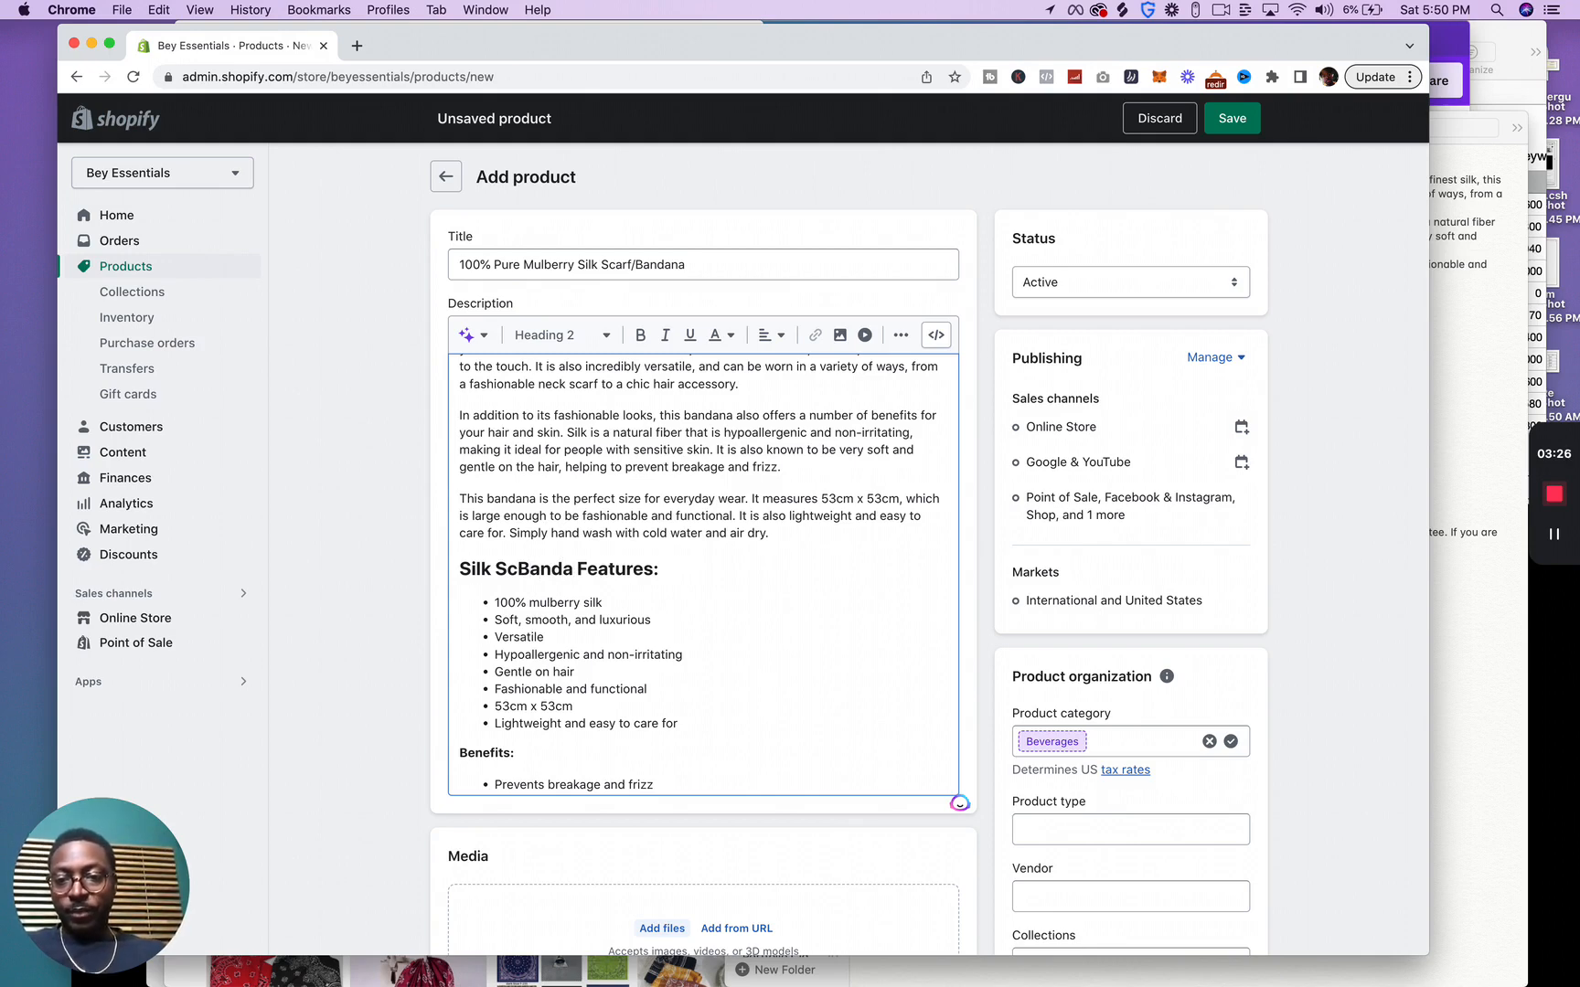
key("BackSpace")
key("BackSpace")
type("ar")
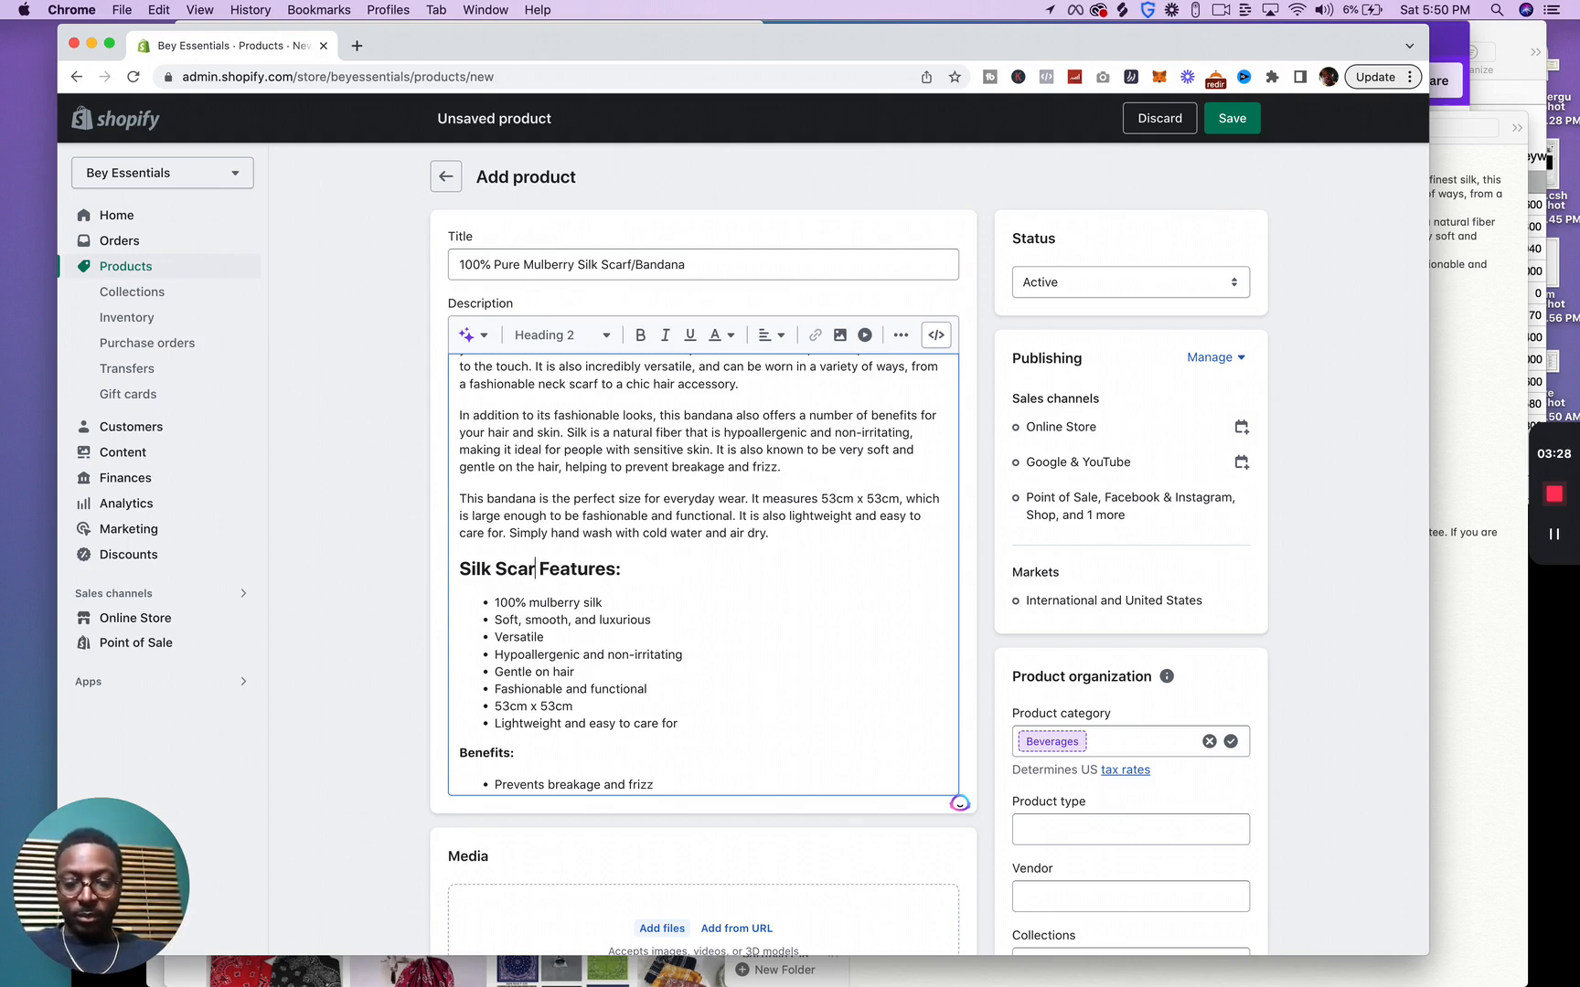
type("f")
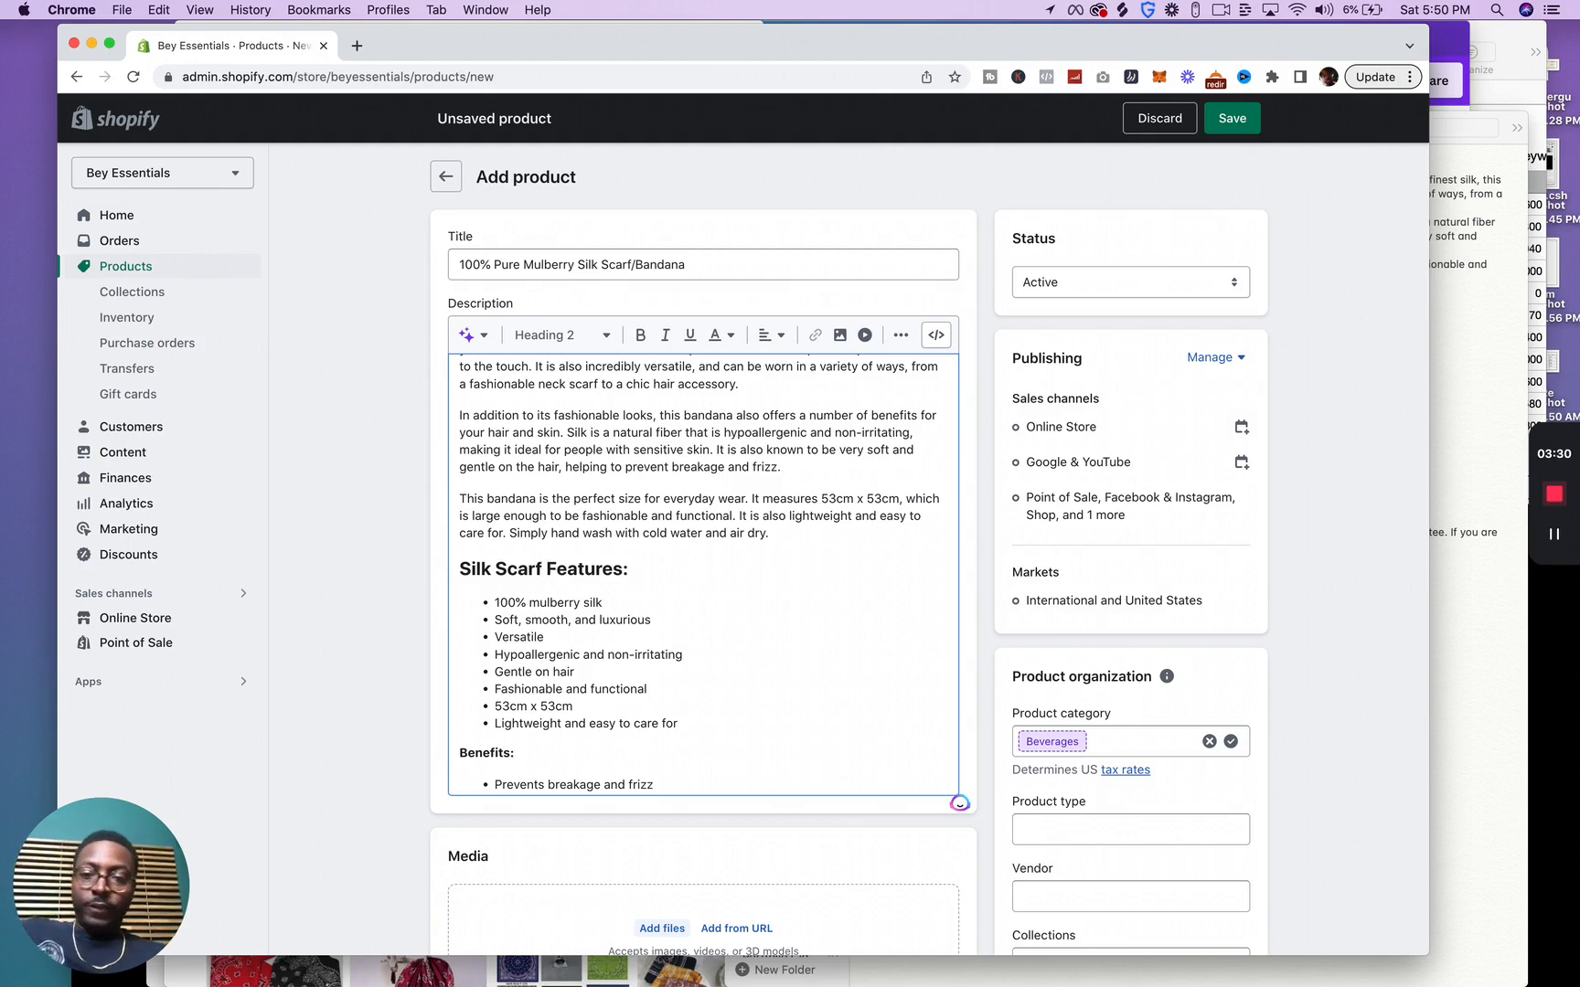
Reword the "Benefits:" label to "Silk Benefits:" and format it as Heading 2.
scroll(621, 637, "down", 3)
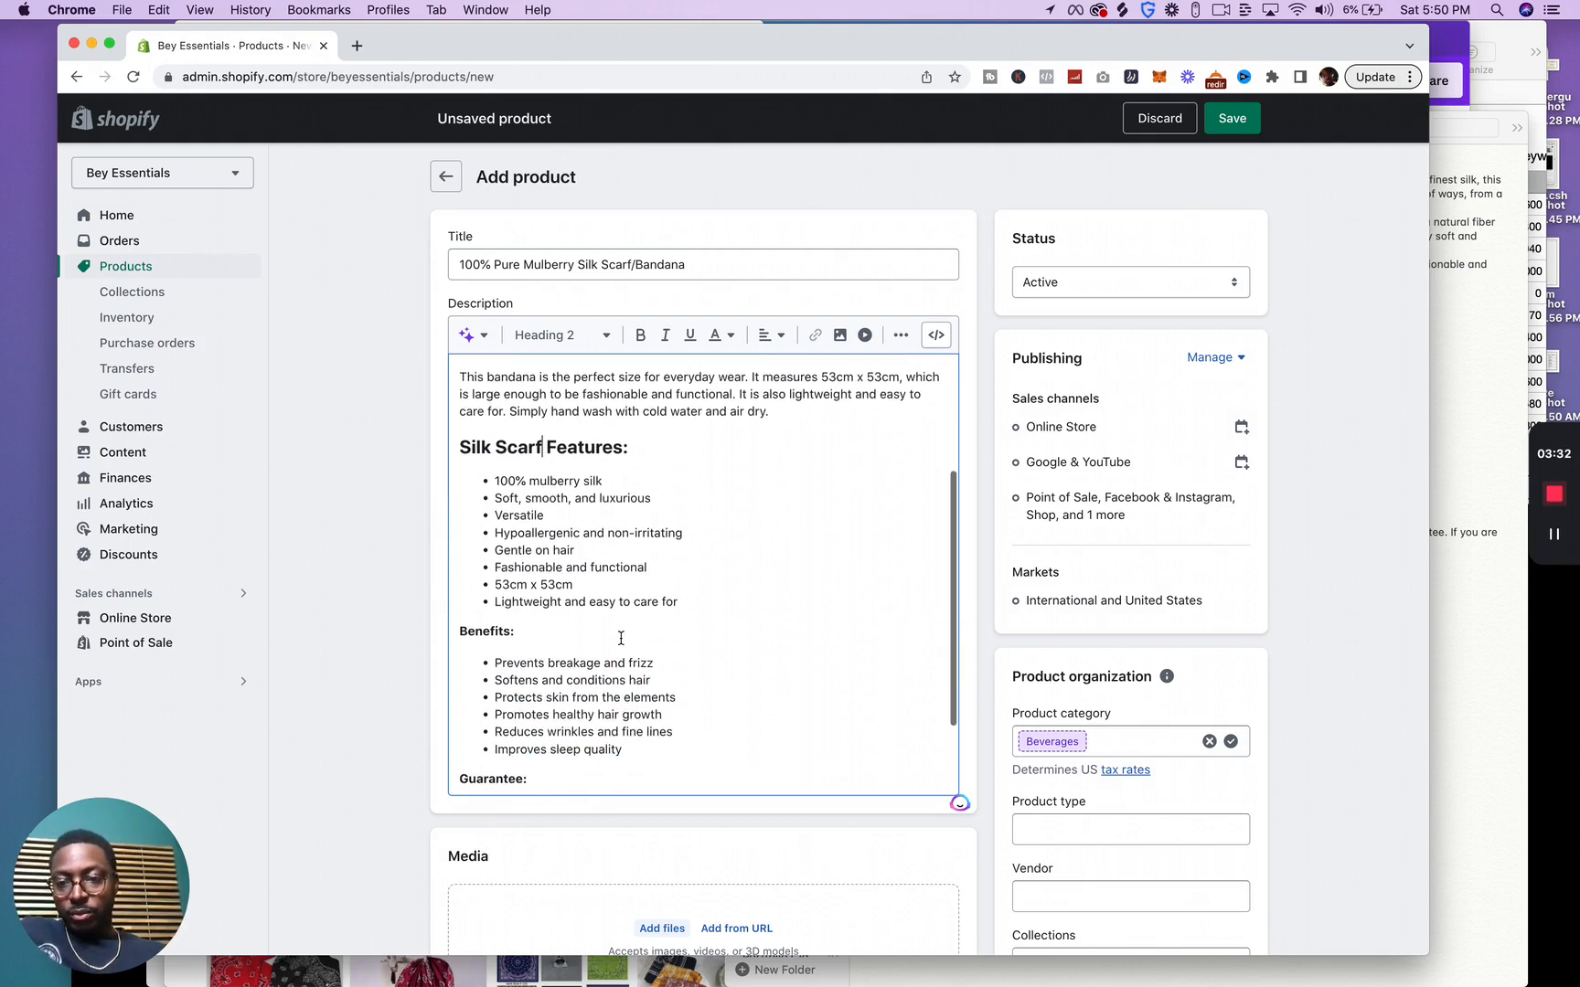
left_click(461, 632)
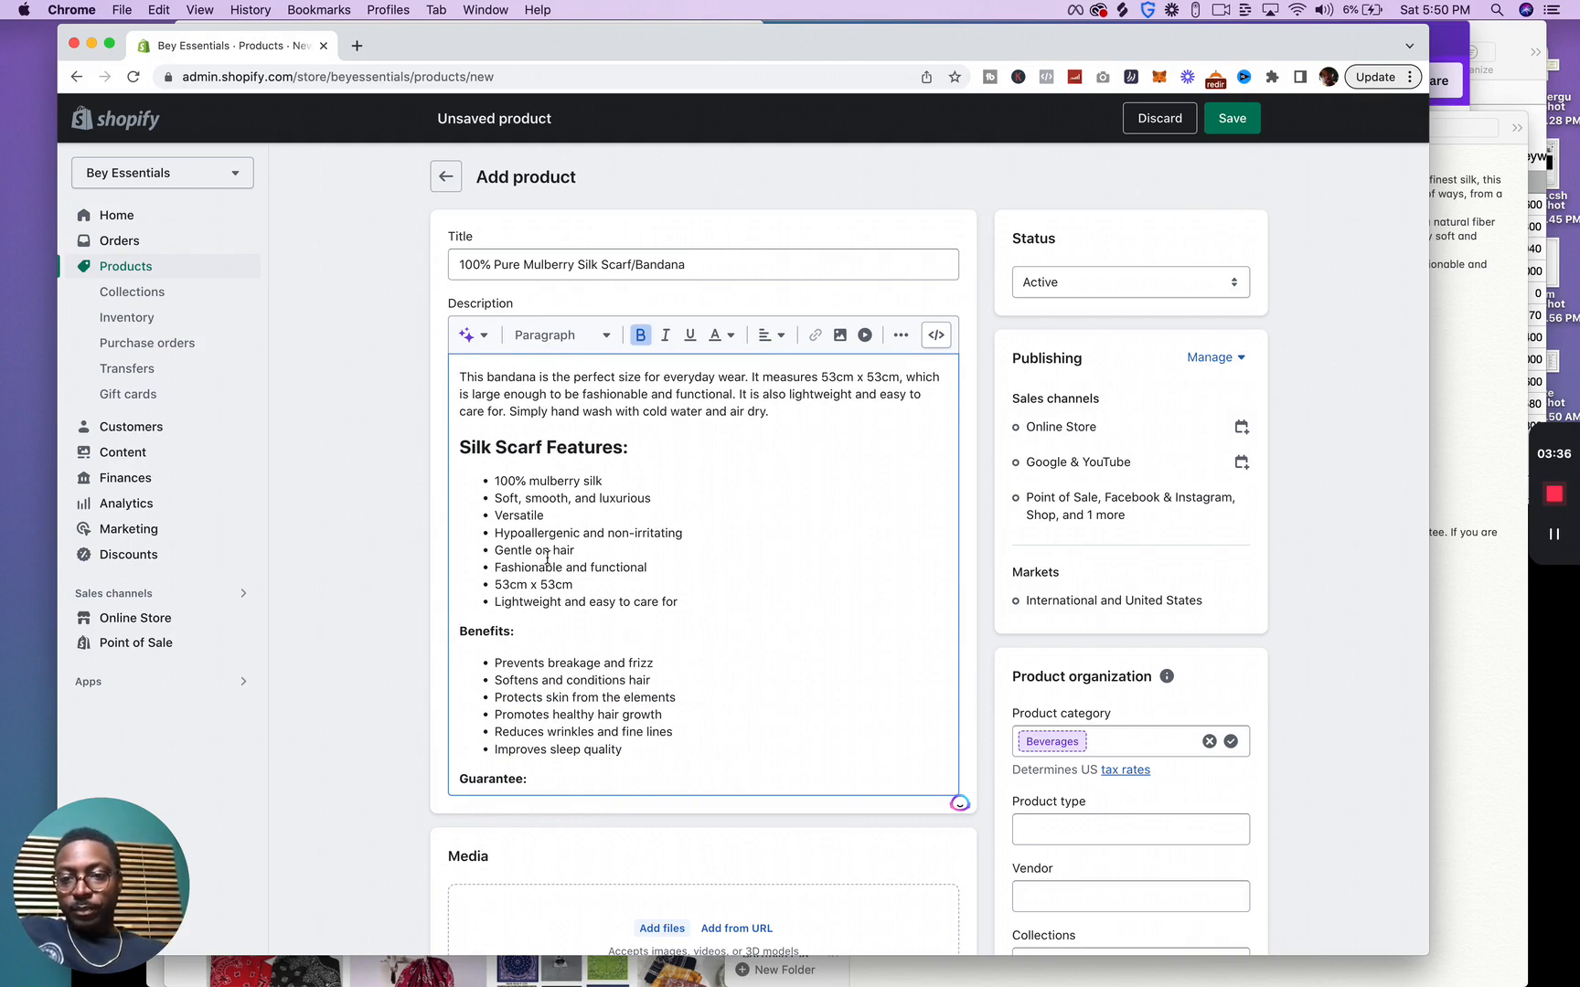
type("Sil")
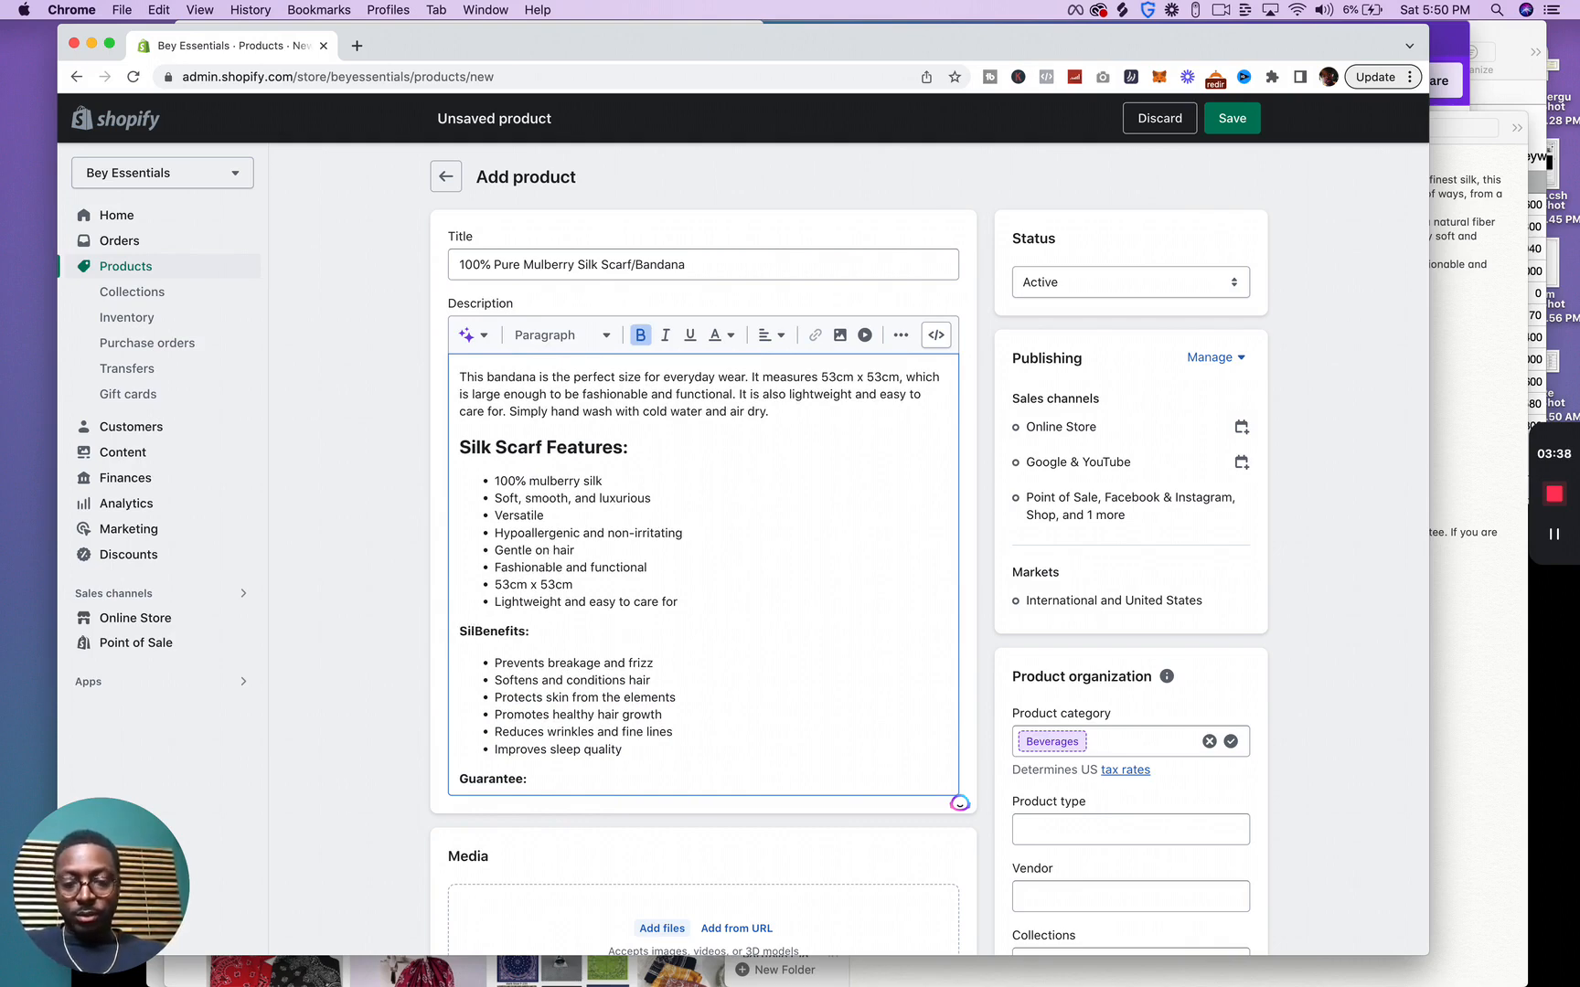
type("k")
left_click_drag(556, 631, 454, 633)
left_click(558, 334)
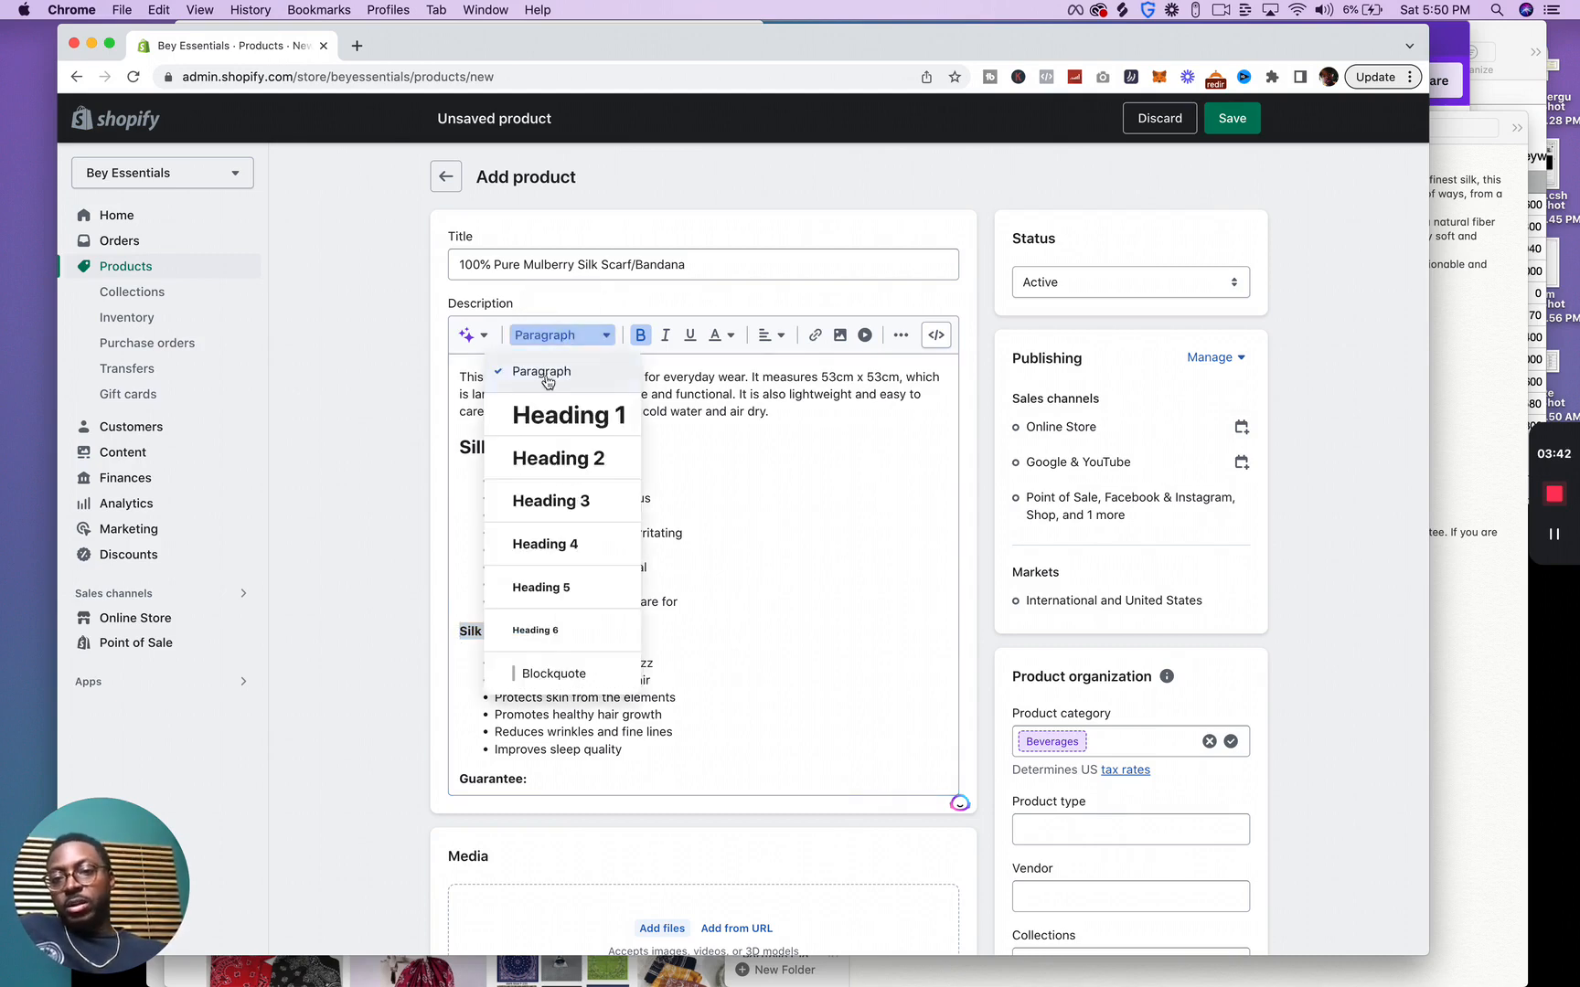
left_click(557, 462)
Insert "Bey Essentials" before the "Guarantee:" label near the end of the description.
scroll(621, 601, "down", 3)
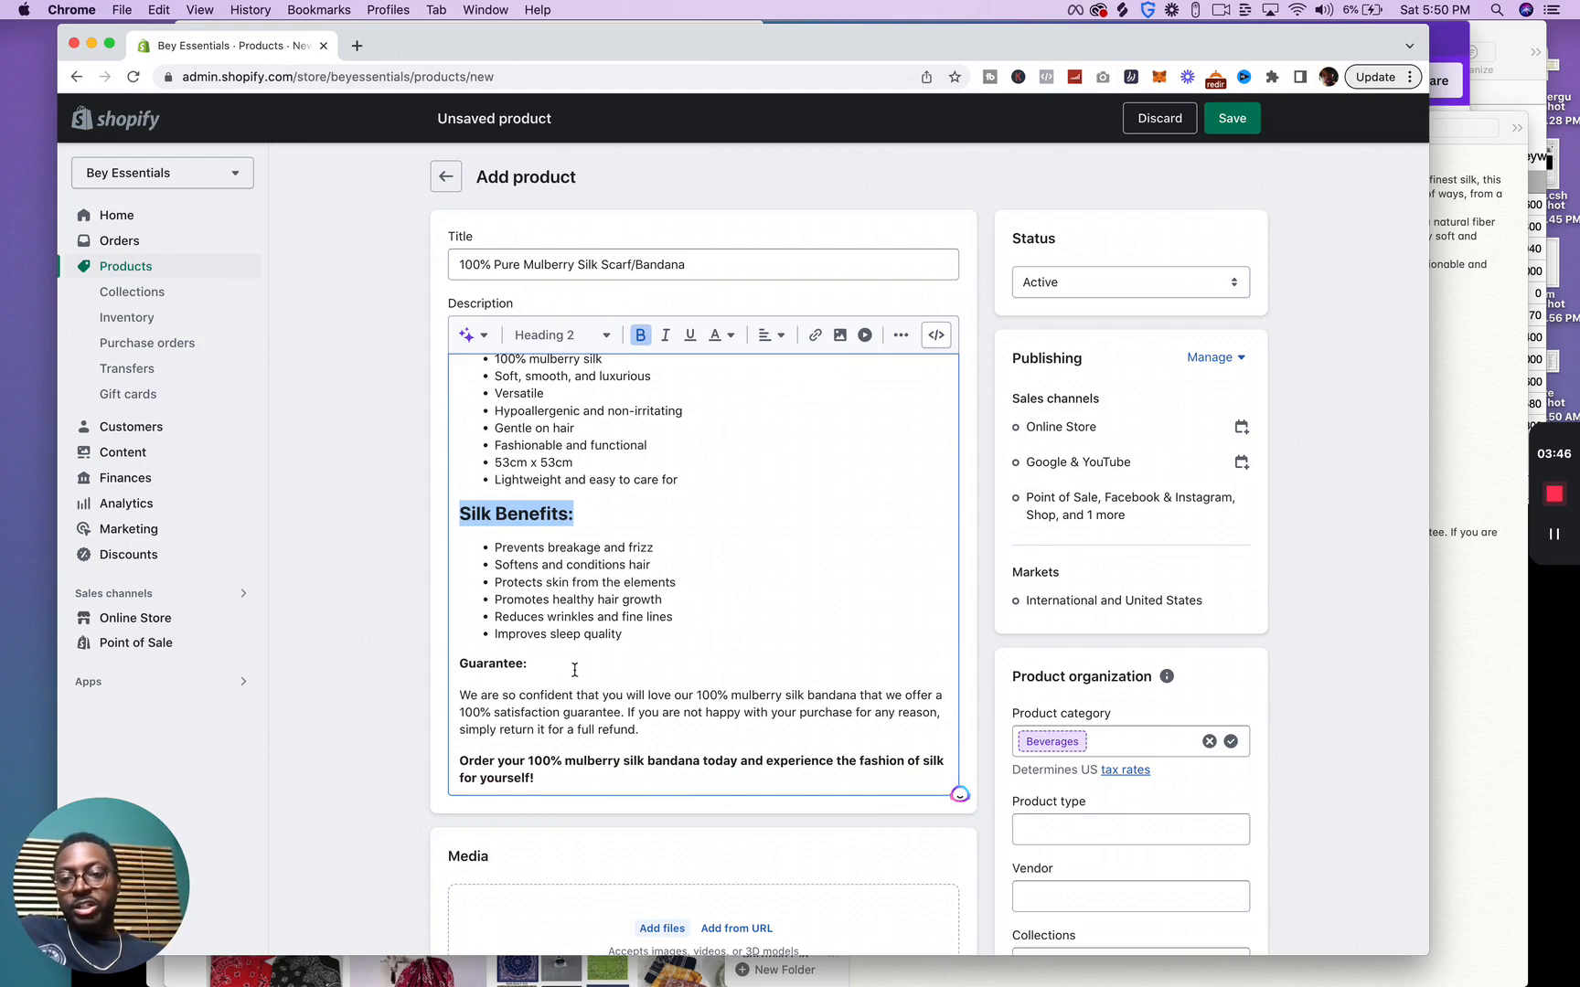
left_click(462, 662)
type("Beye")
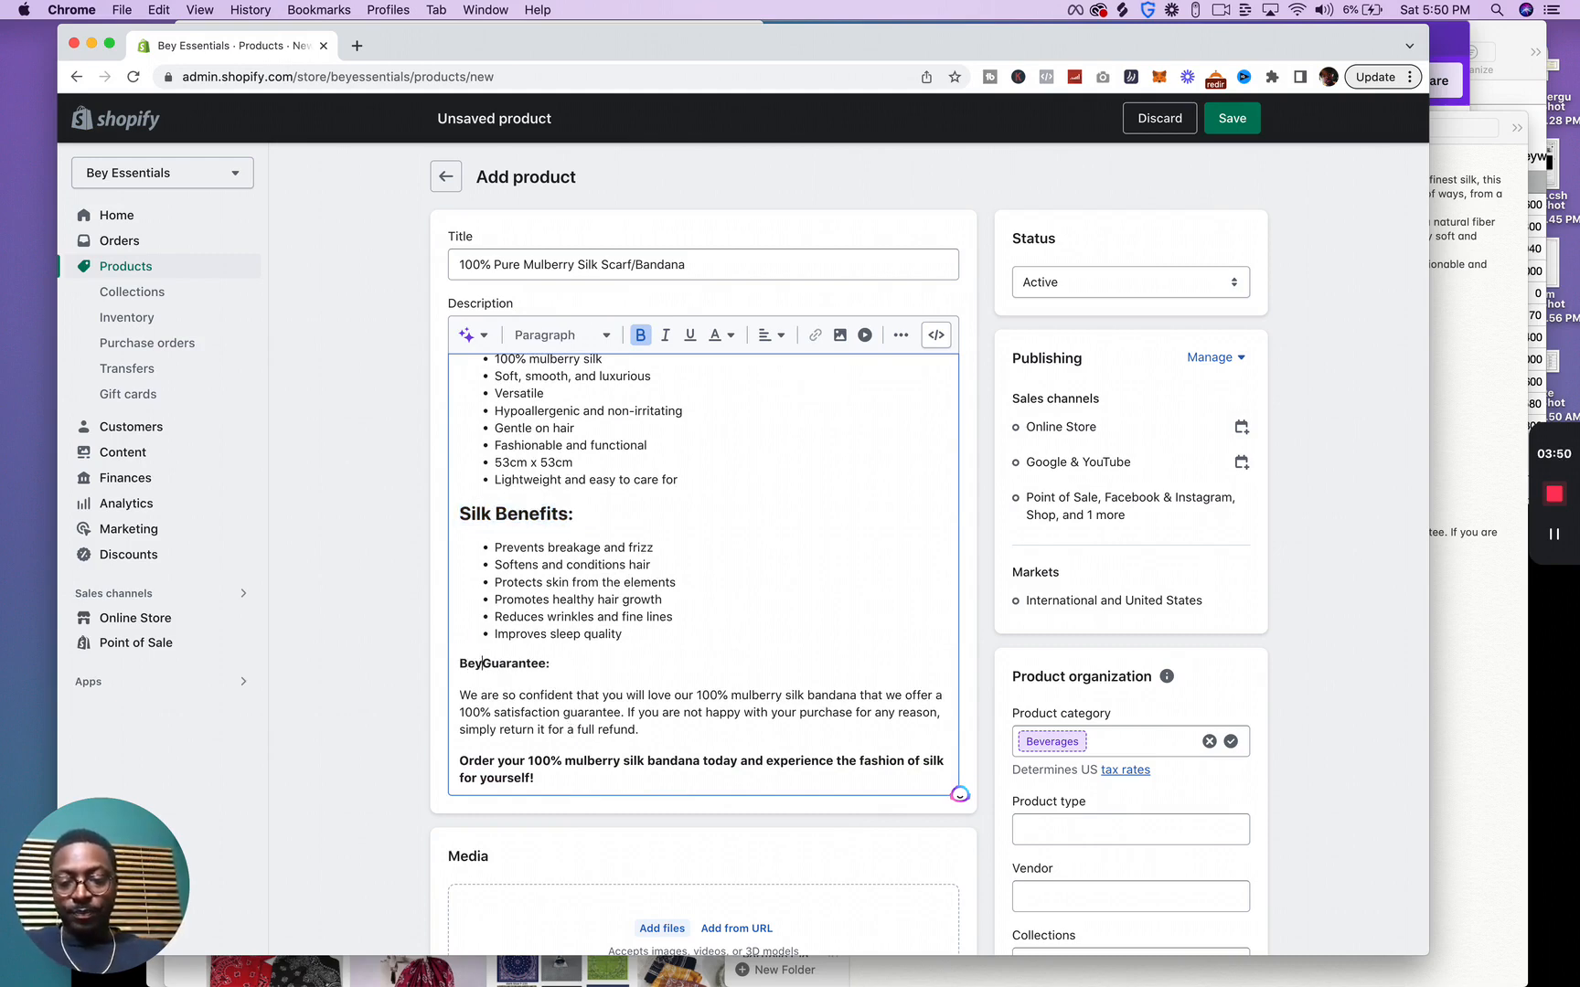
key("BackSpace")
type("Esse")
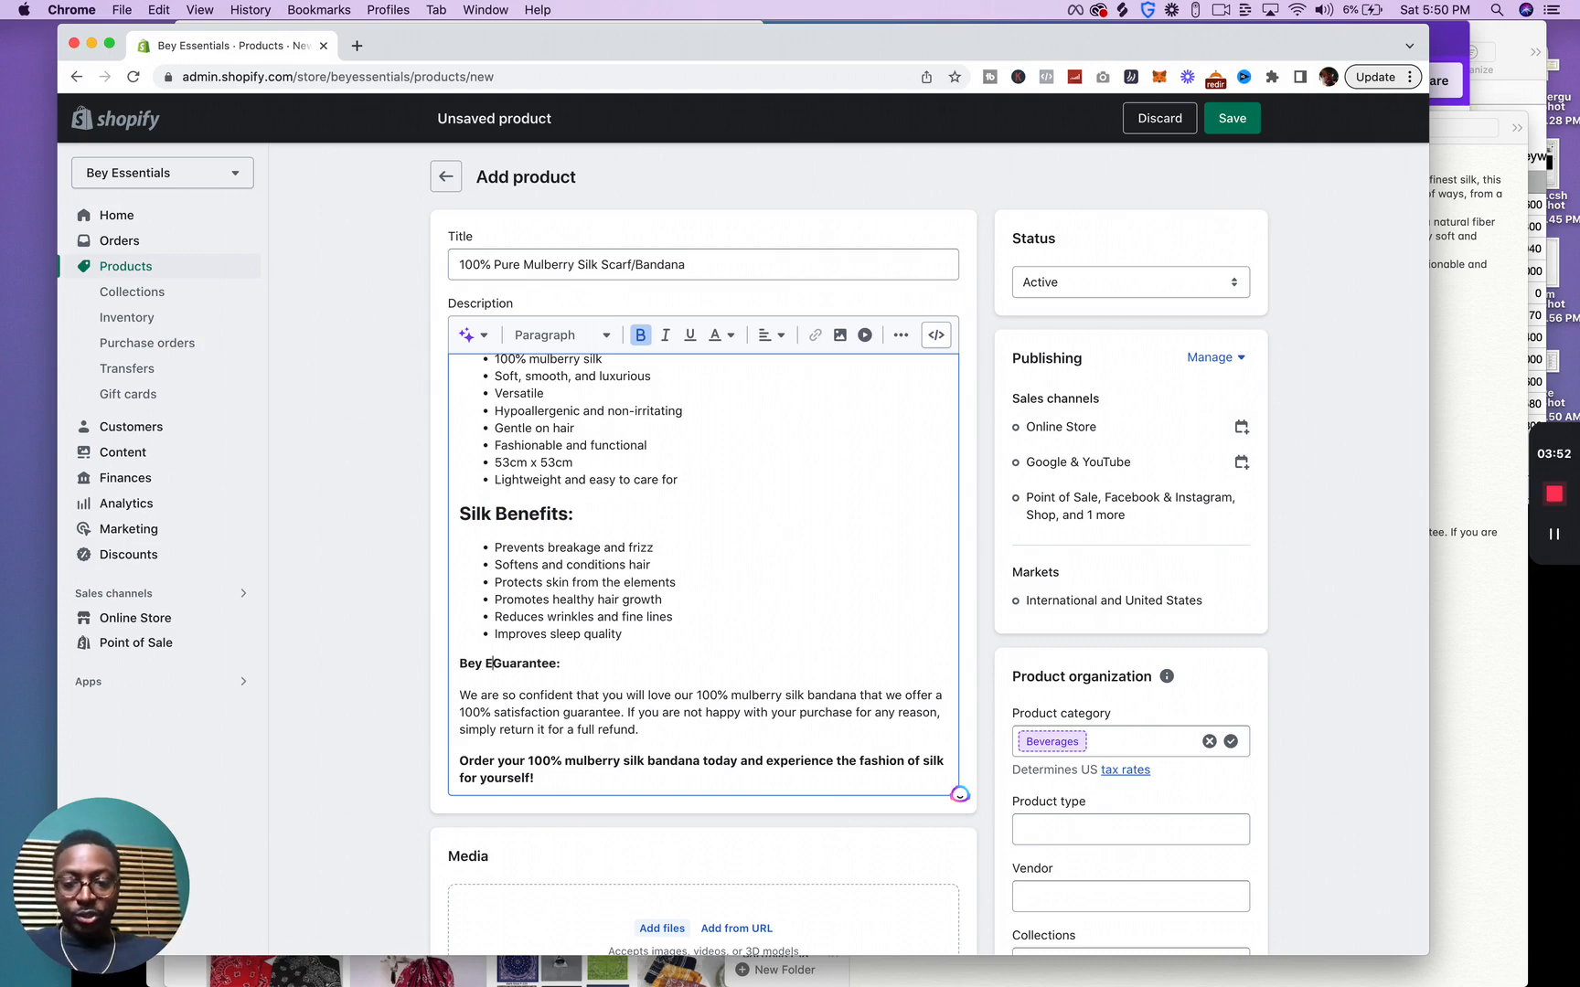
type("ntila")
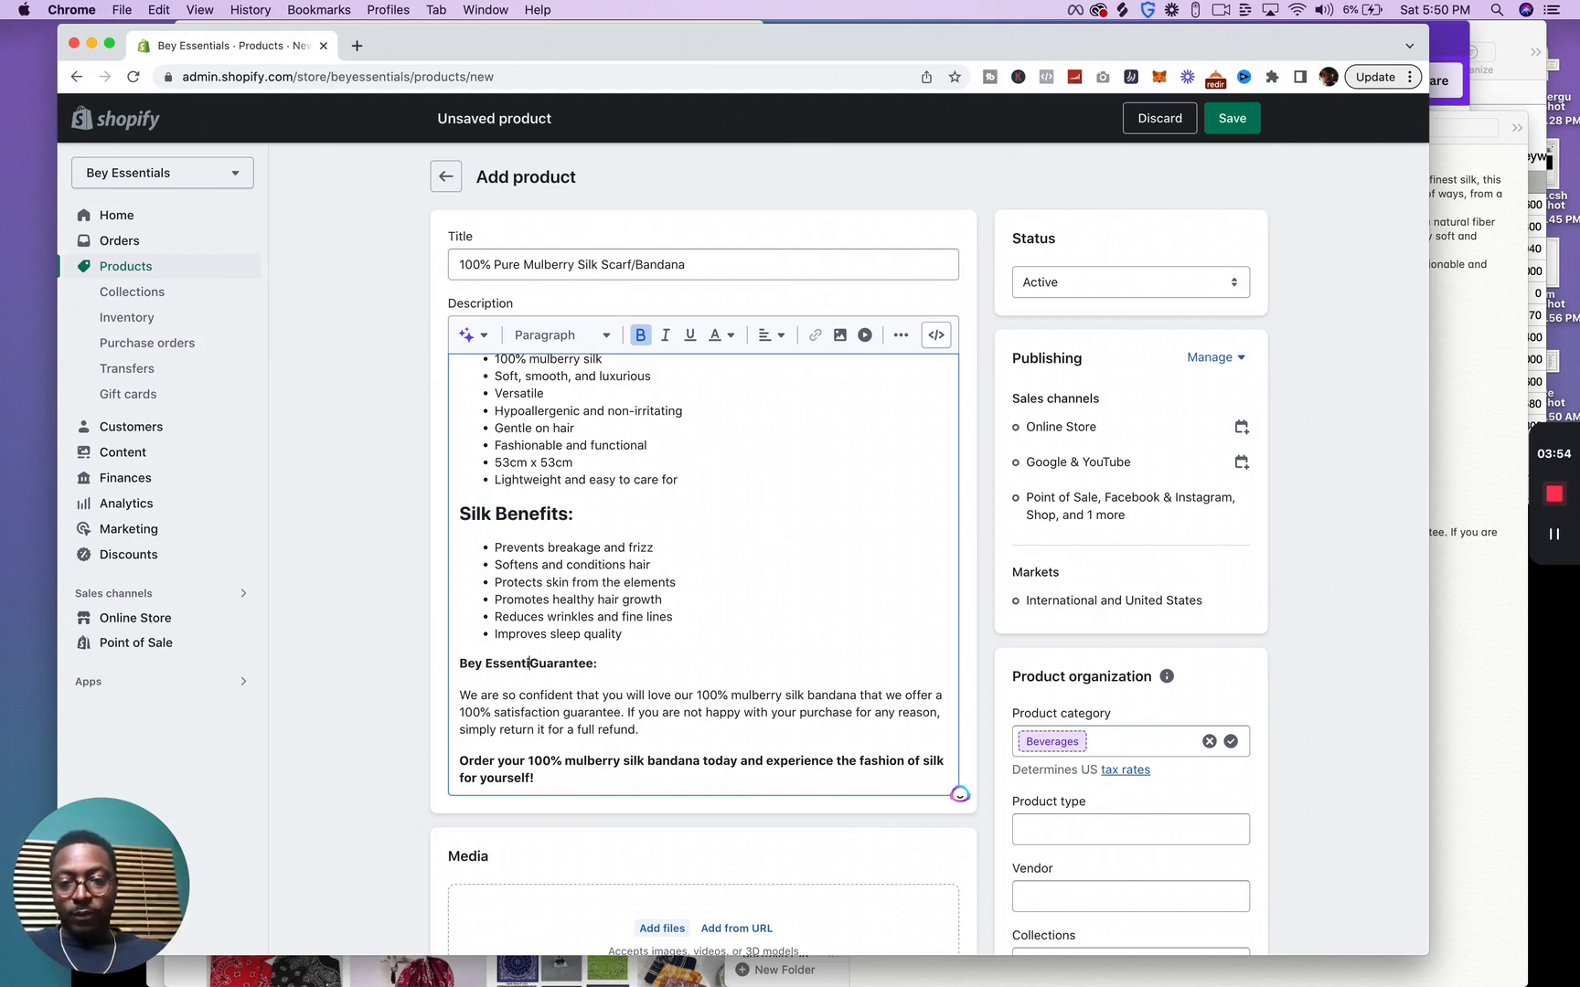
key("BackSpace")
key("BackSpace")
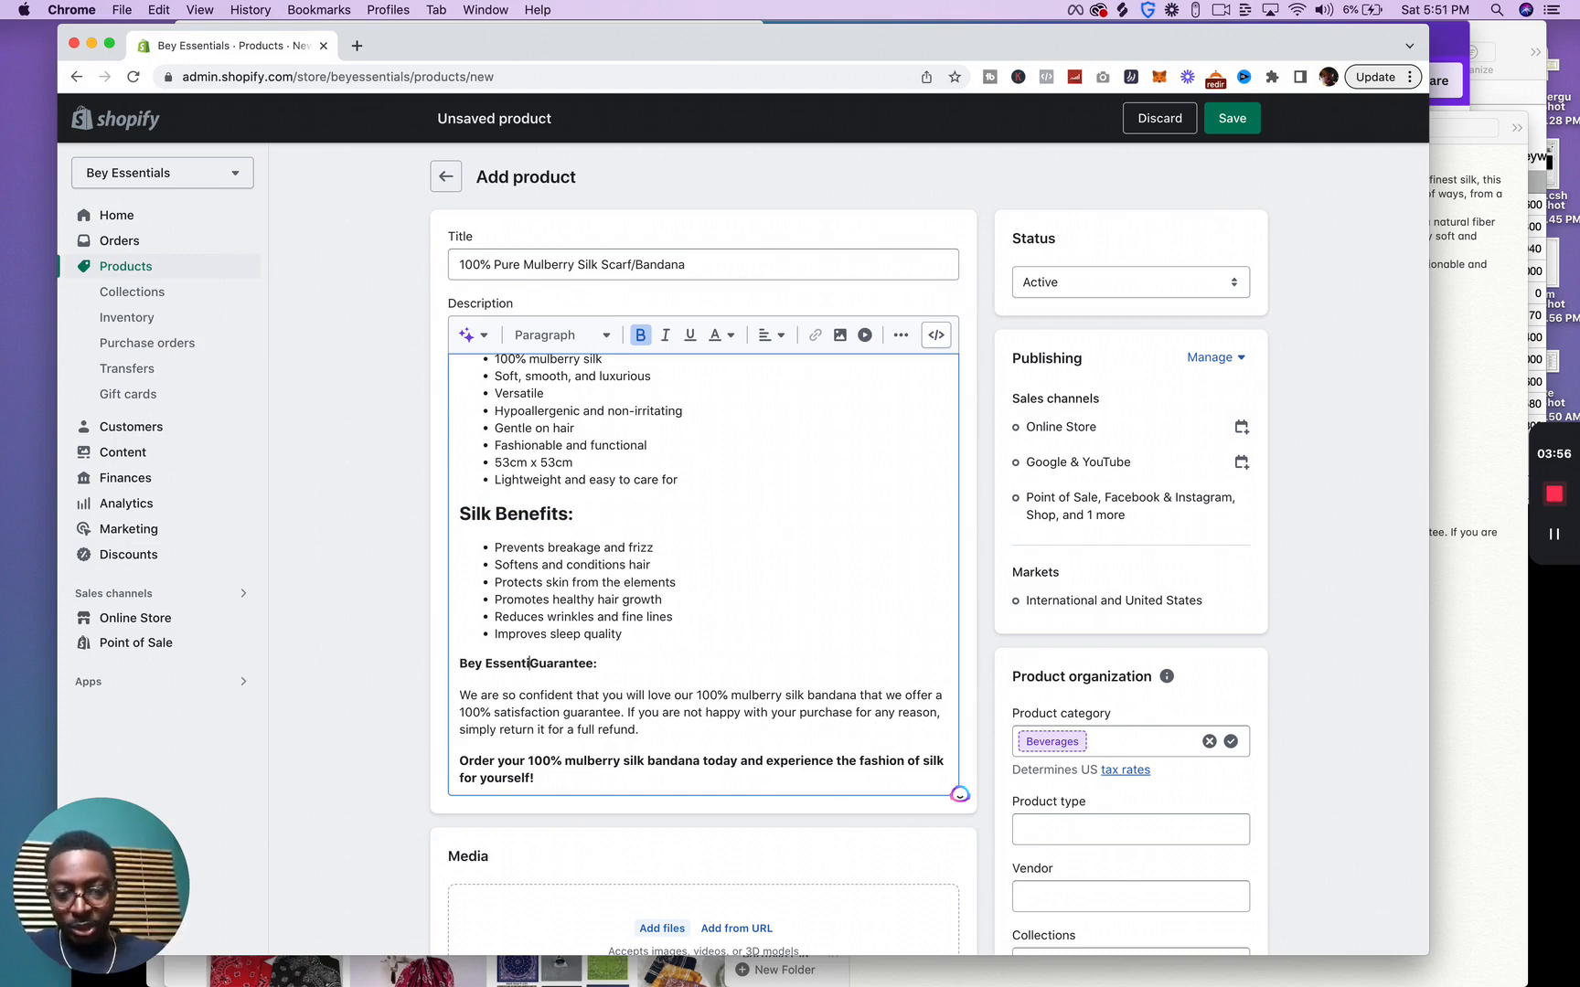
type("als")
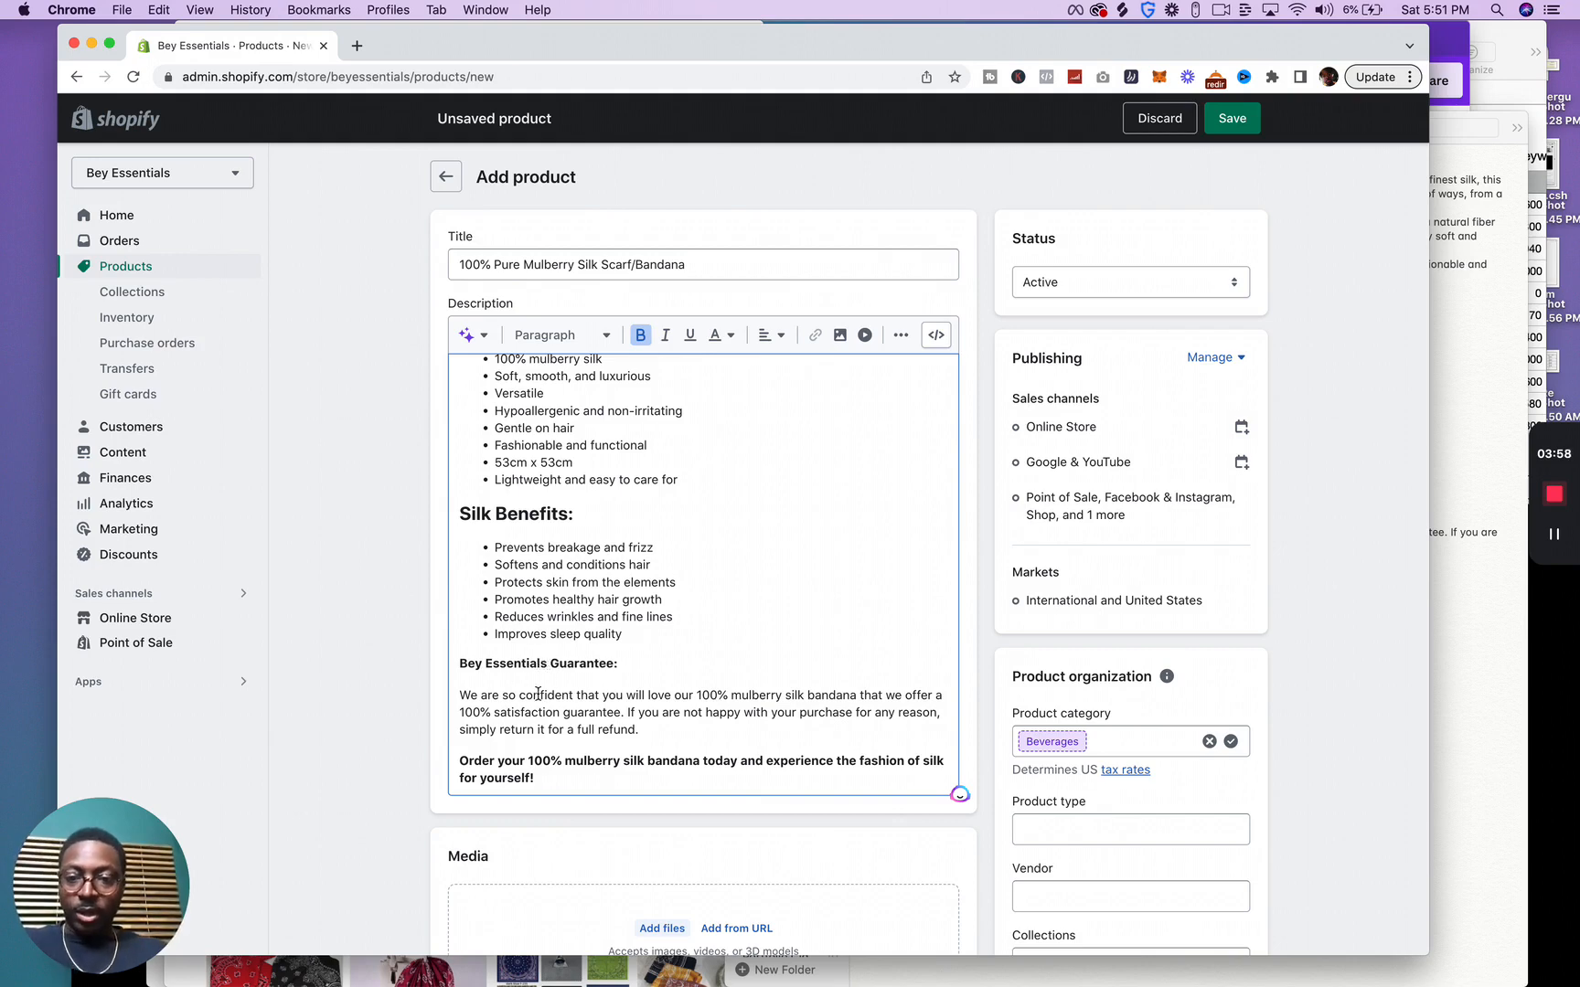
Format the "Bey Essentials Guarantee:" line as Heading 2.
left_click_drag(624, 668, 418, 662)
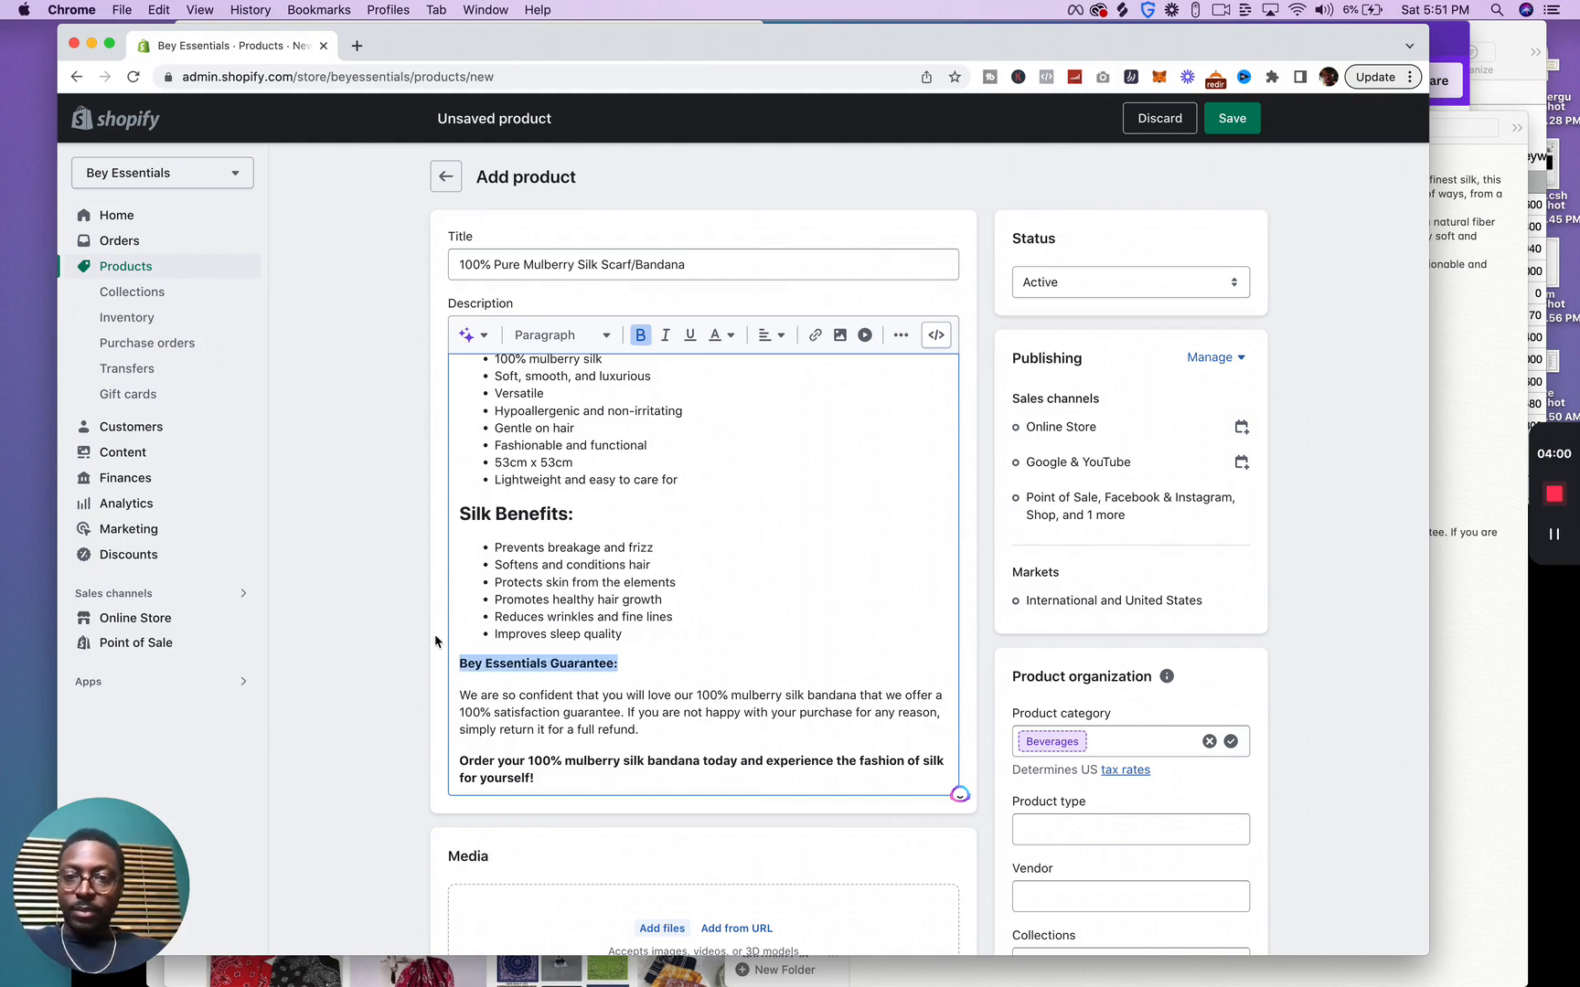
left_click(565, 340)
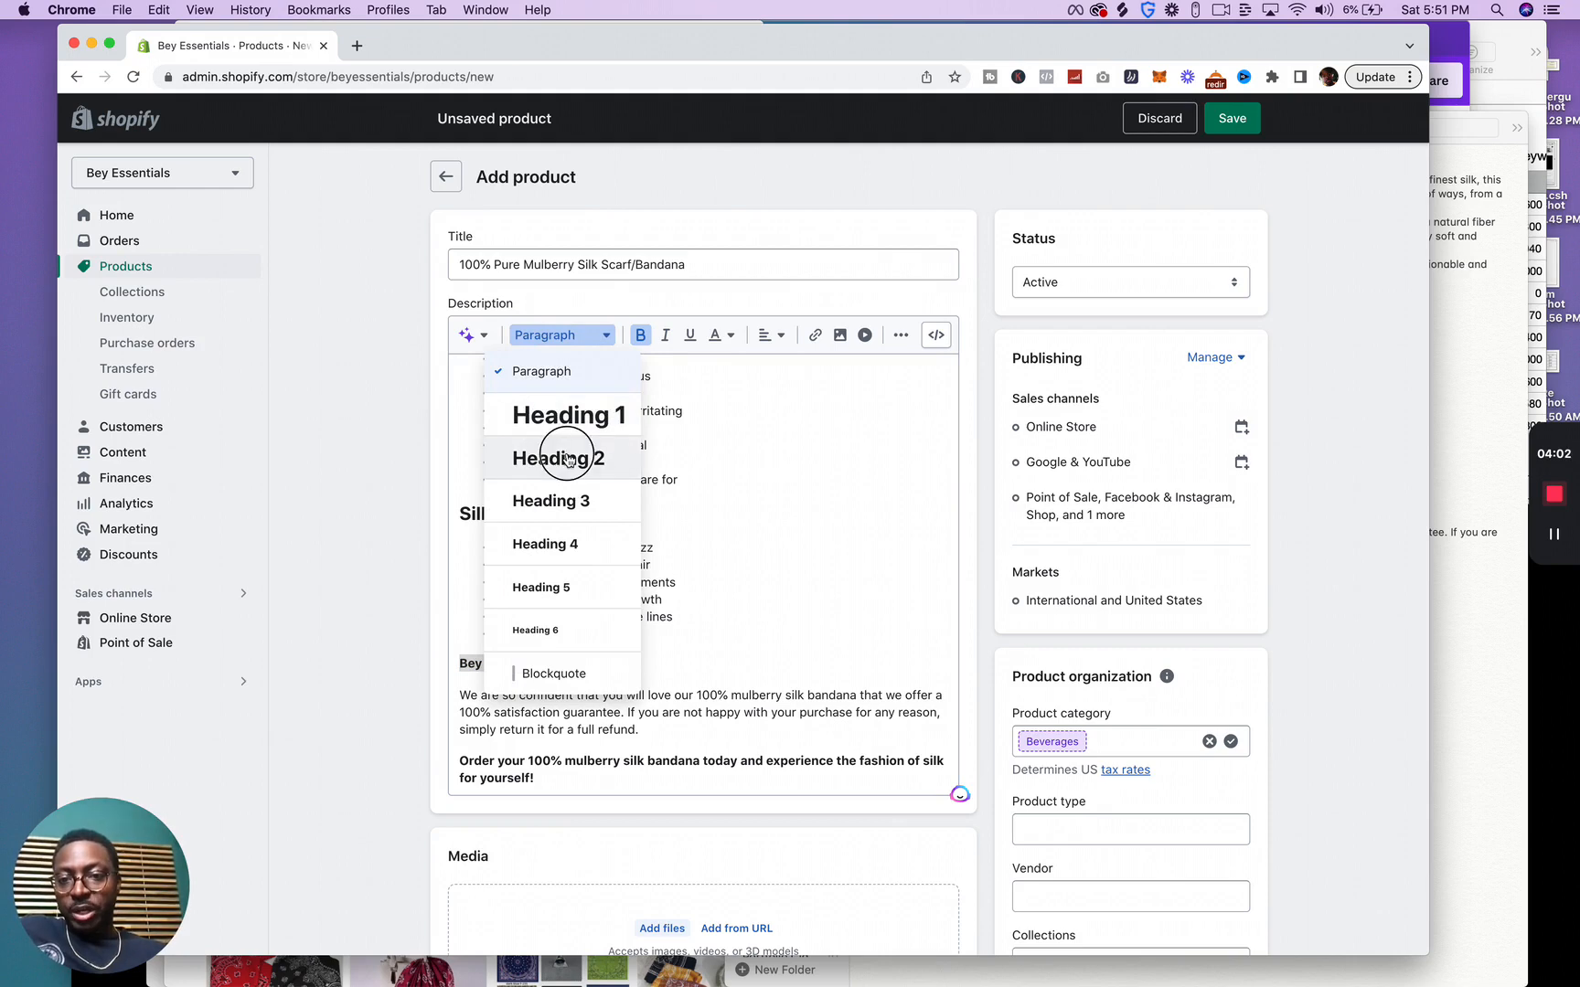
left_click(567, 458)
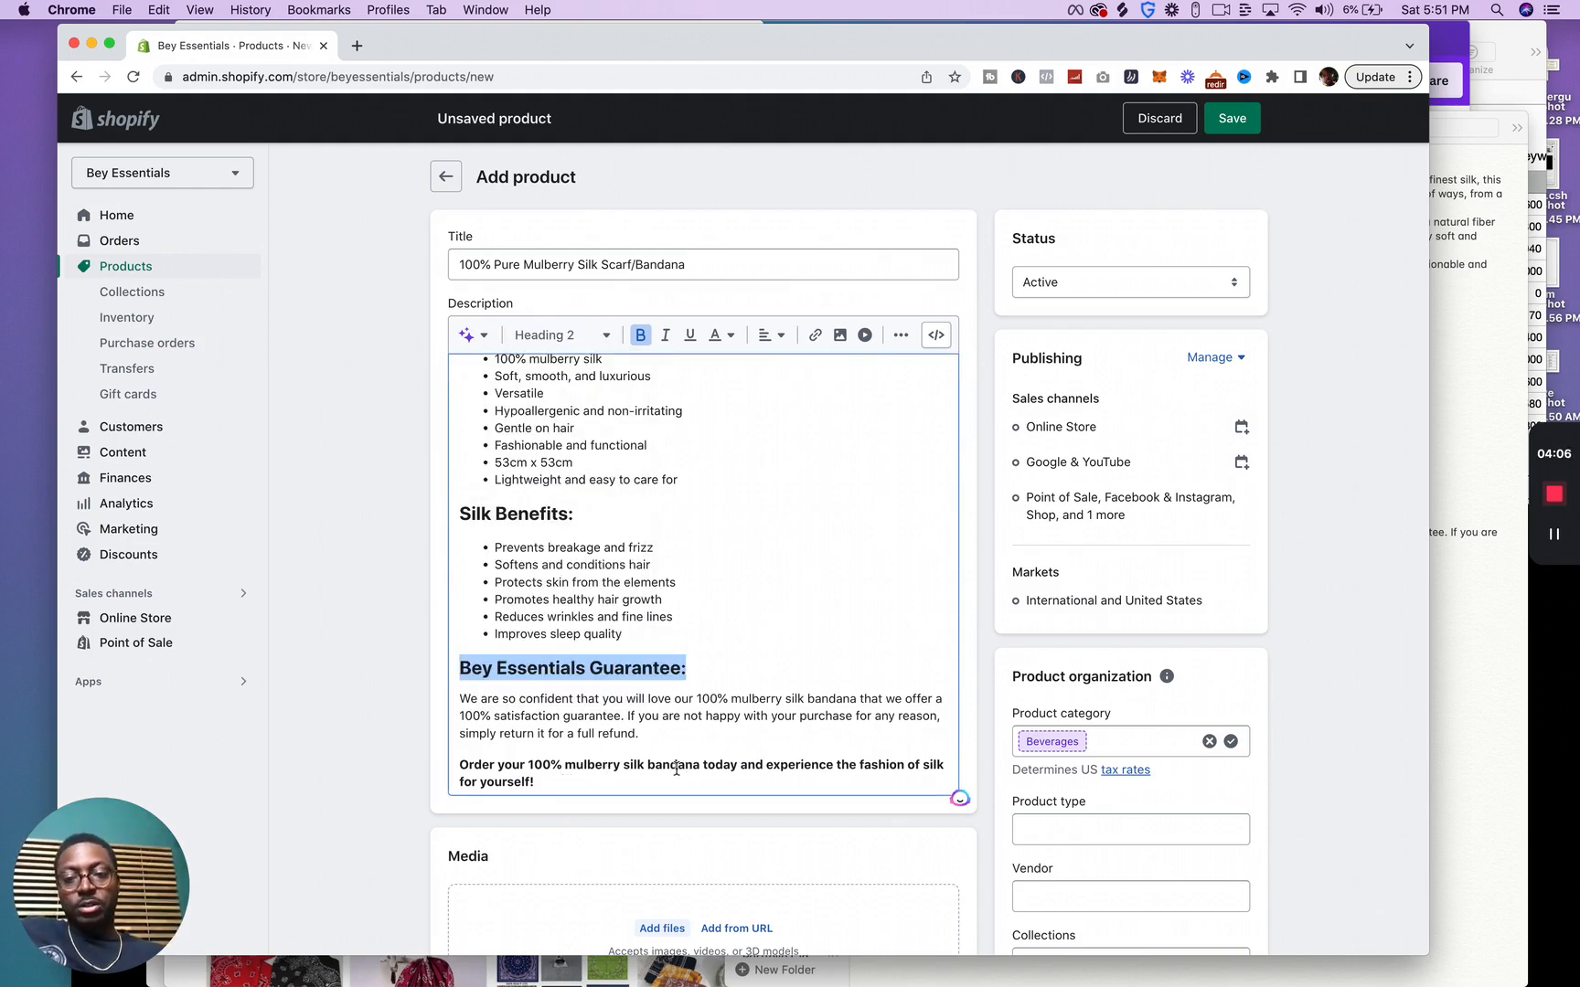
Upload the seven blue, green, tan and white images from the Bandana Pics folder and make the tied blue bandana the first image.
scroll(677, 768, "up", 10)
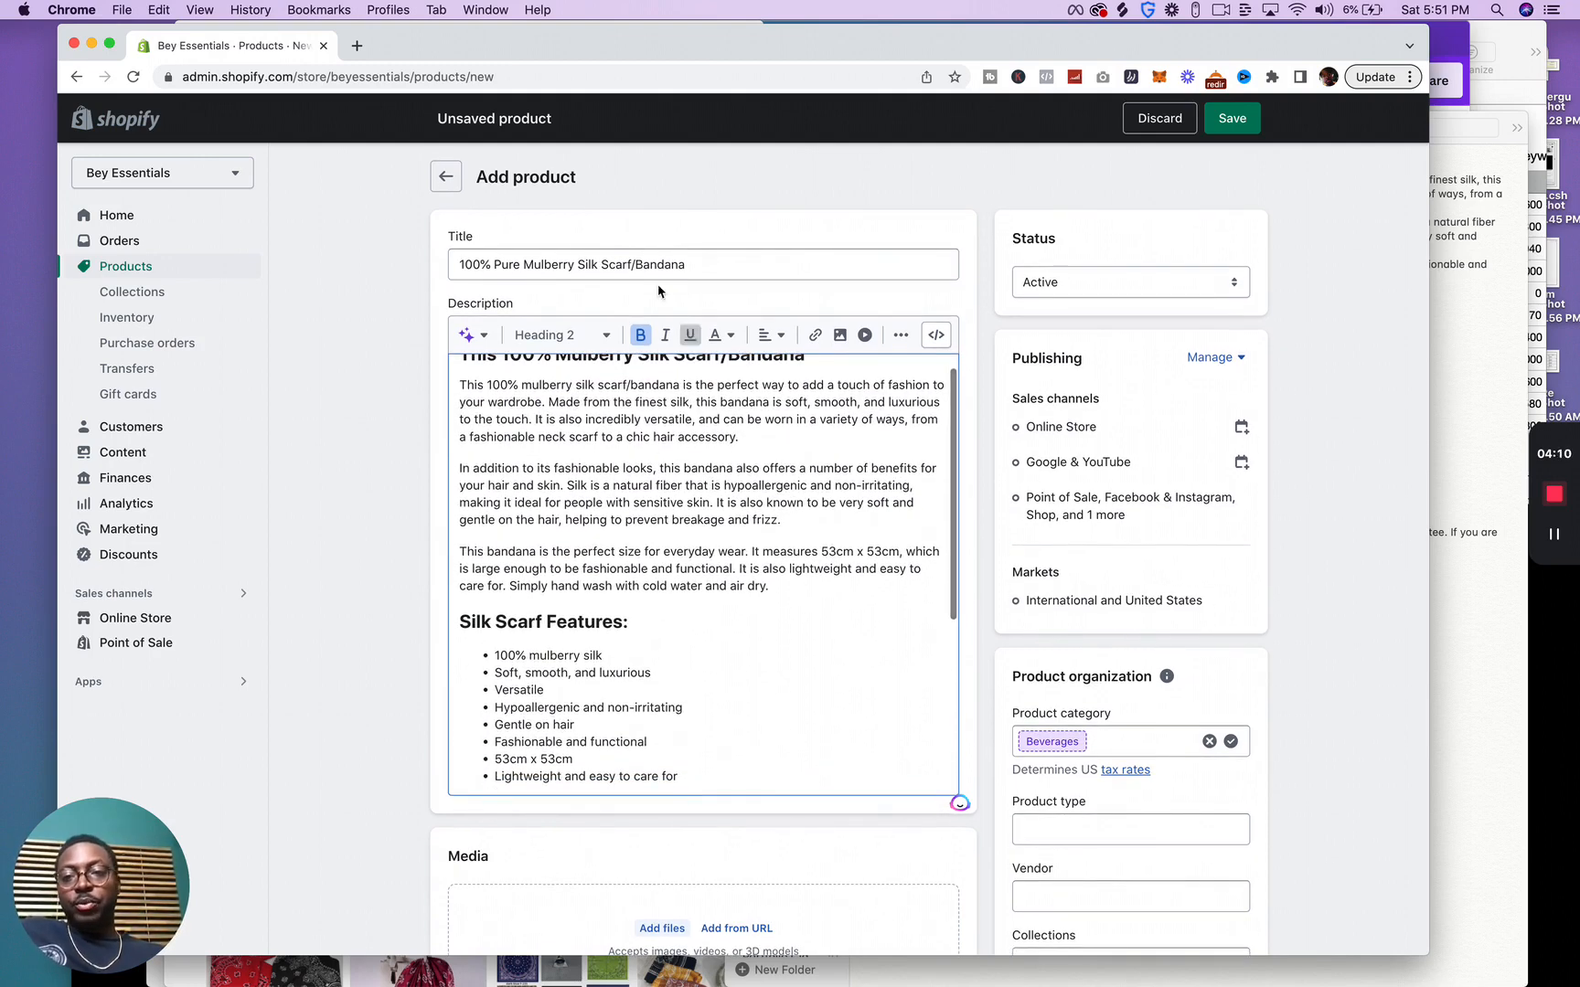
scroll(663, 519, "down", 5)
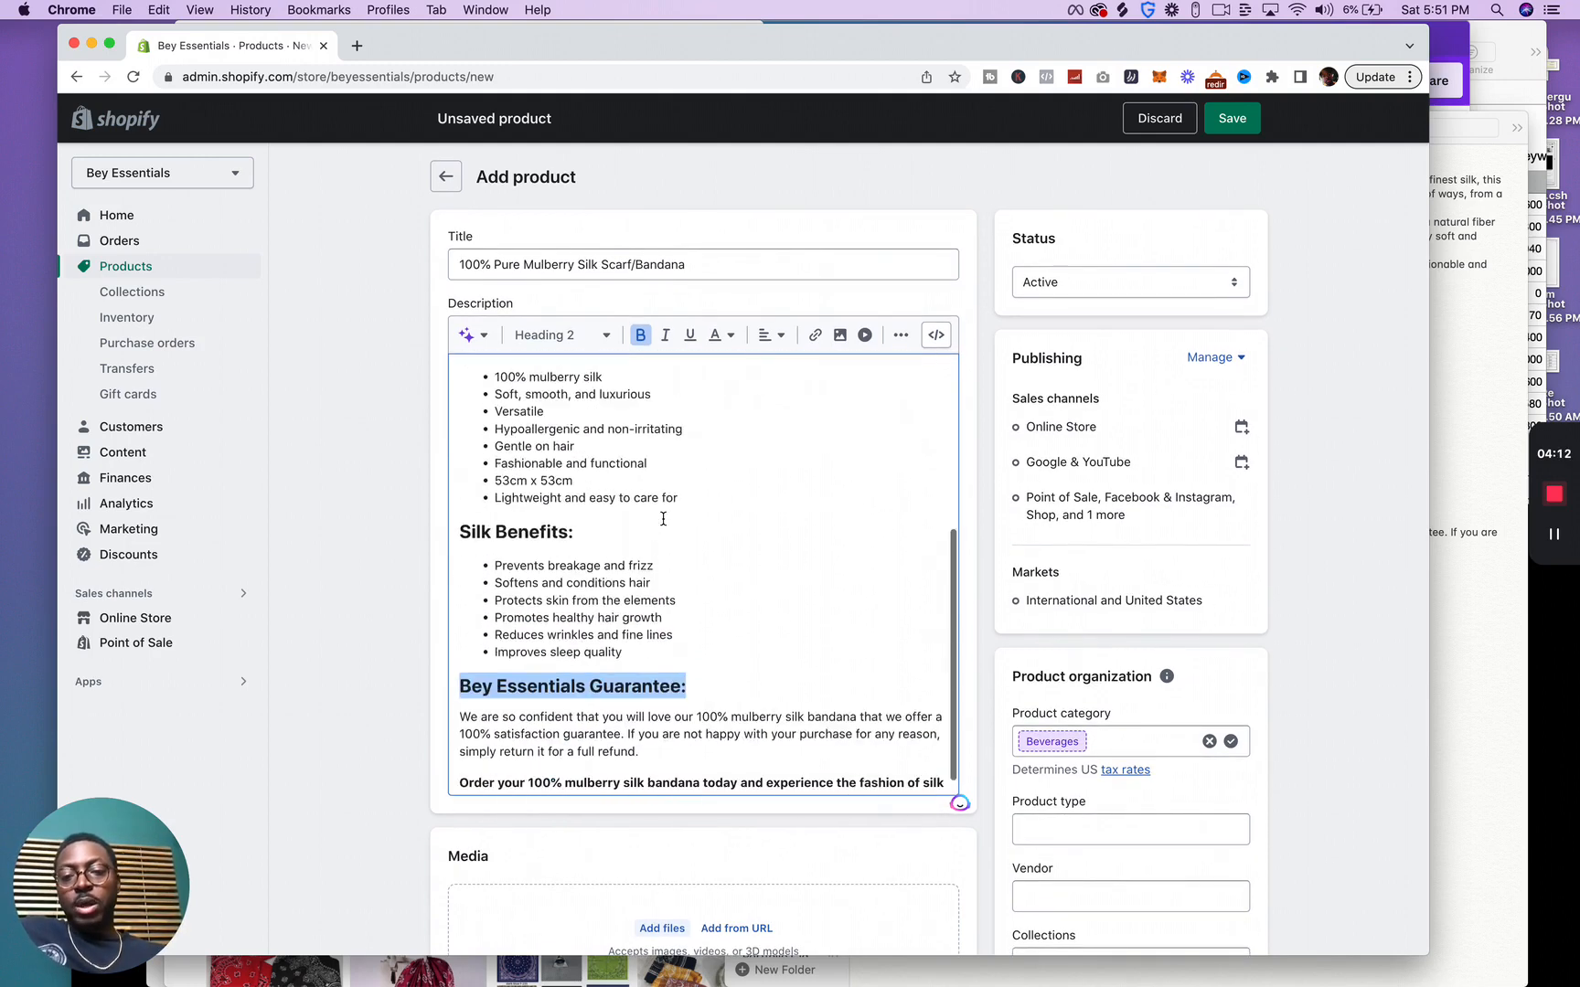
scroll(566, 848, "down", 3)
scroll(566, 848, "down", 2)
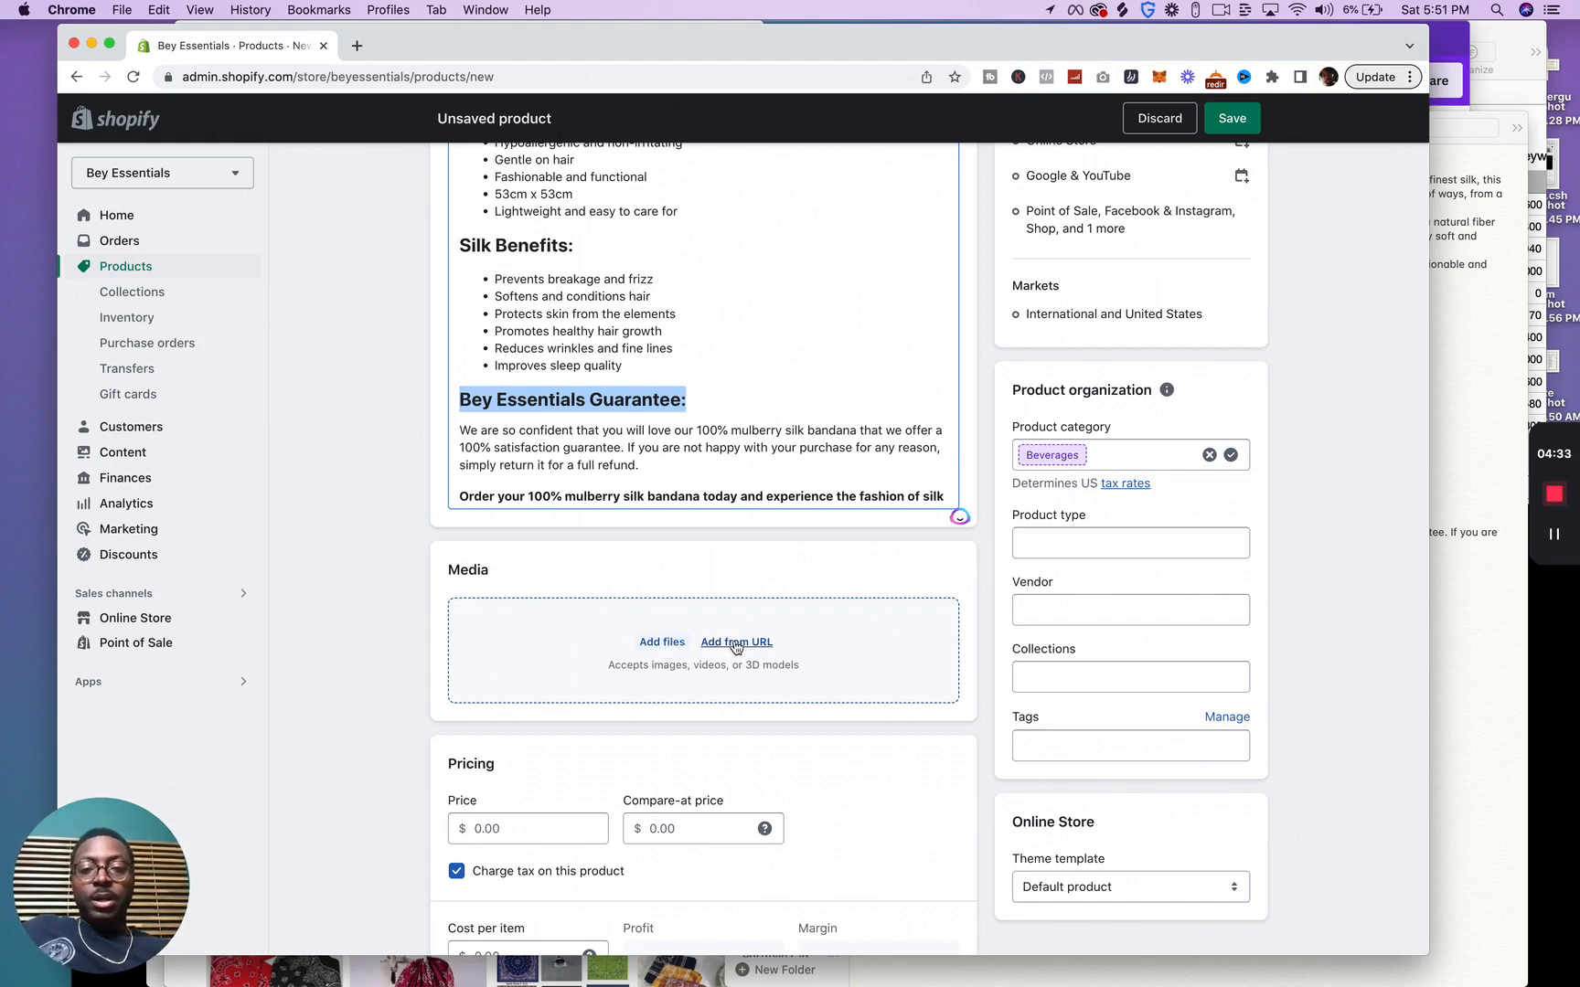
left_click(663, 643)
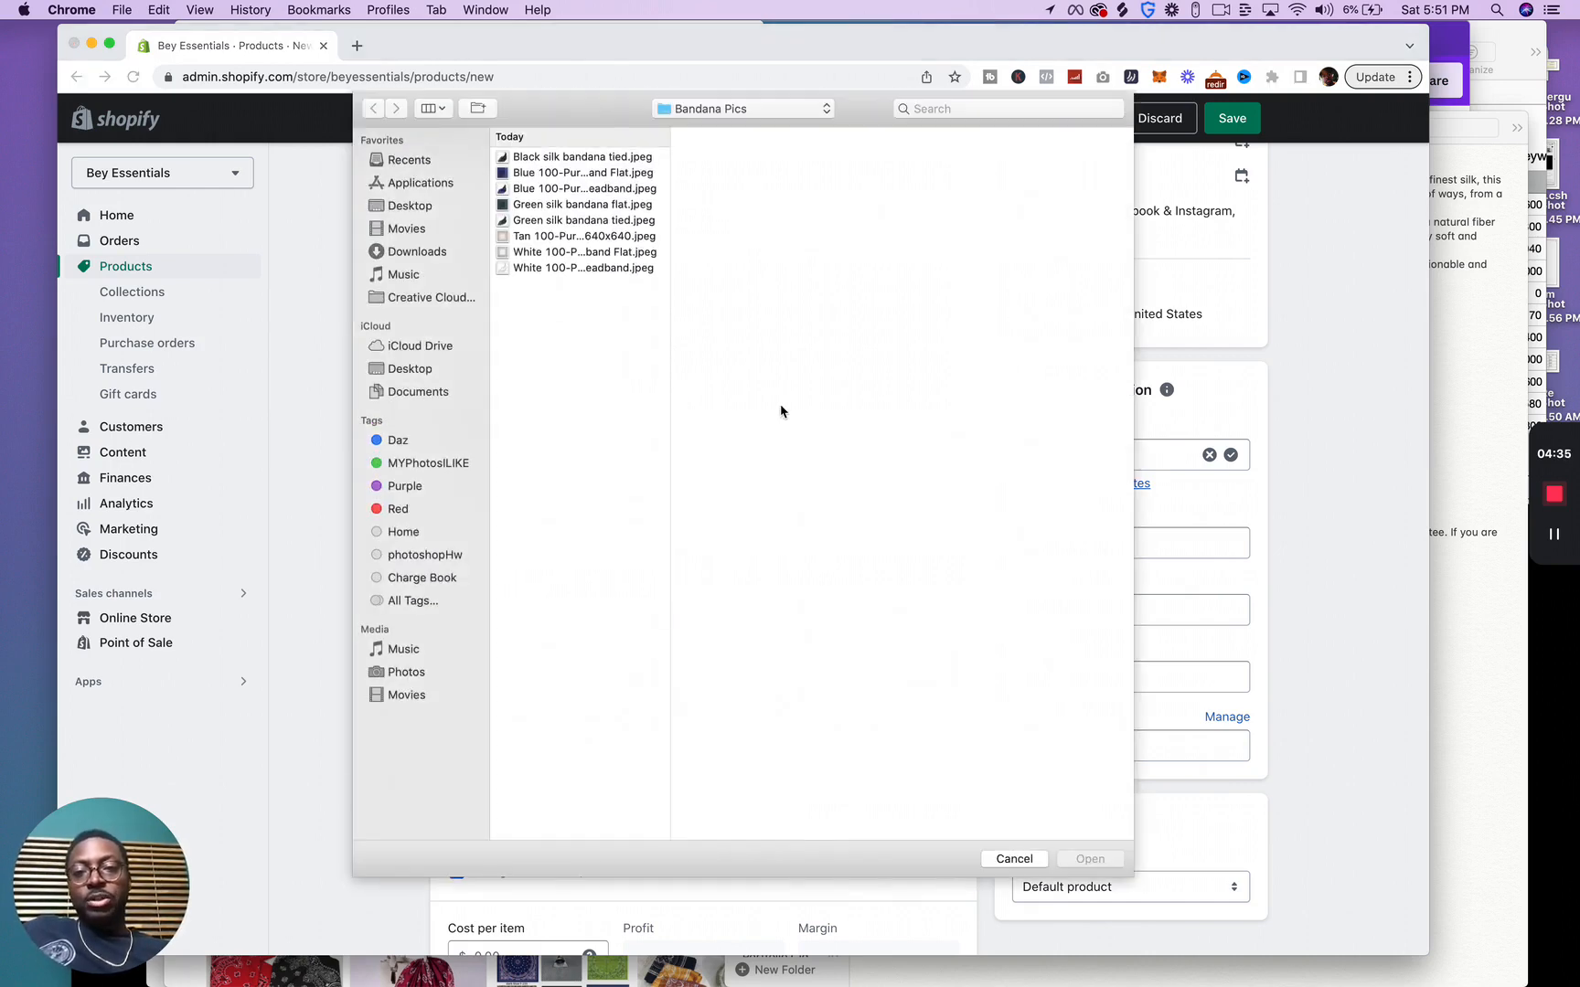
left_click(575, 173)
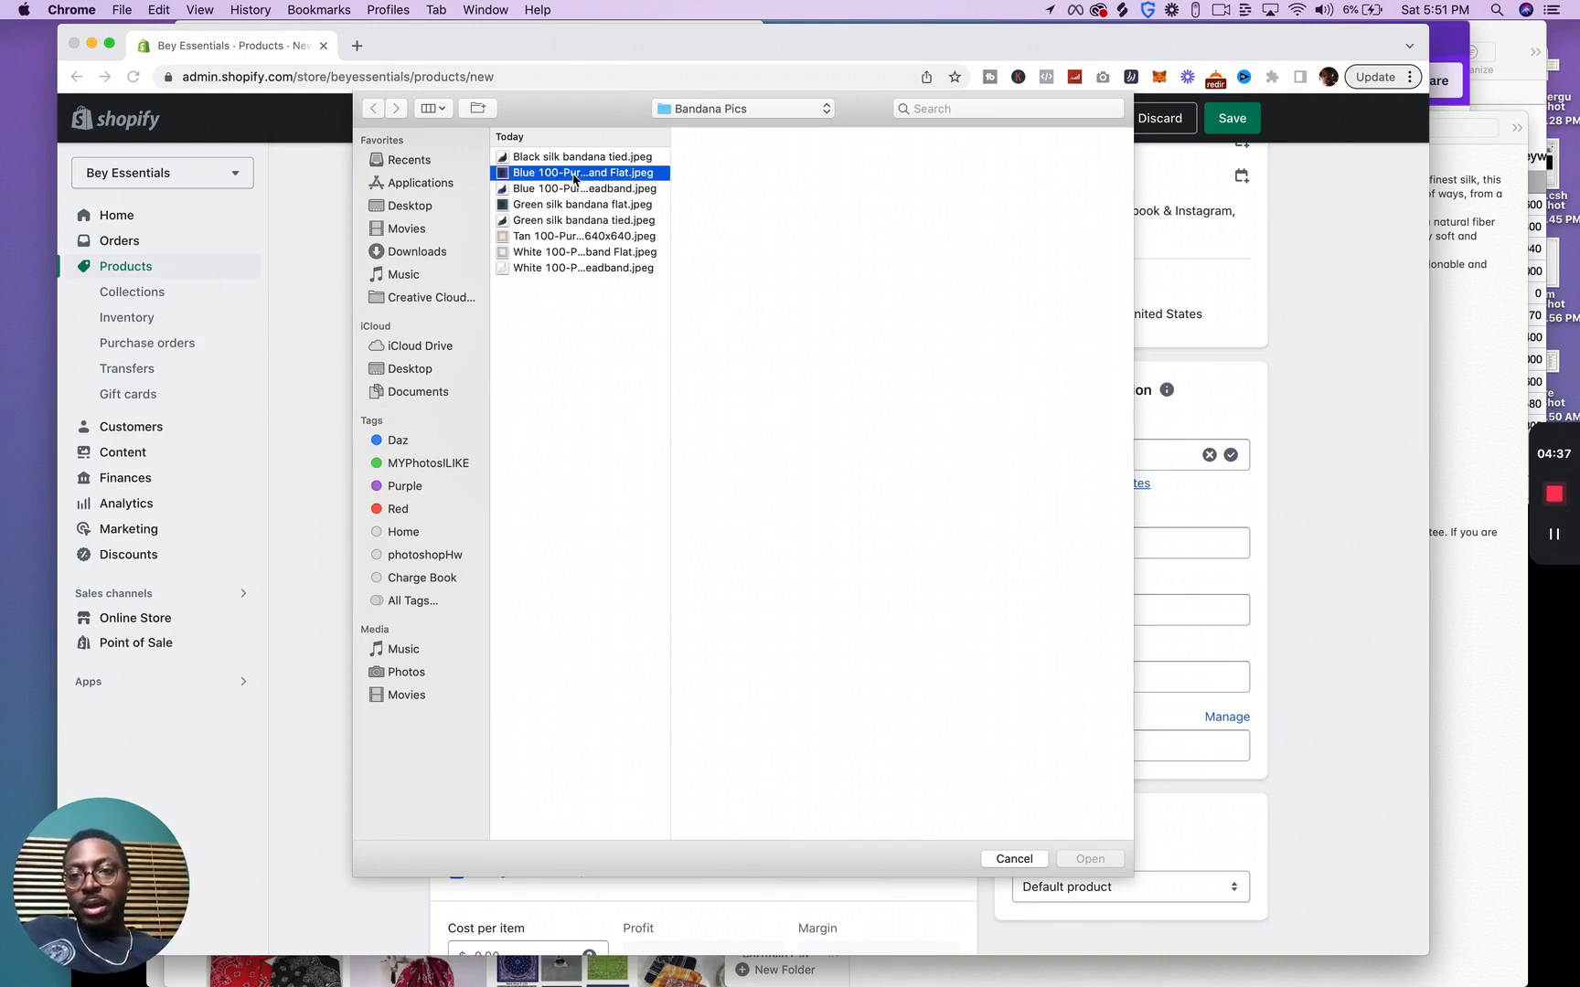
left_click(580, 268, "shift")
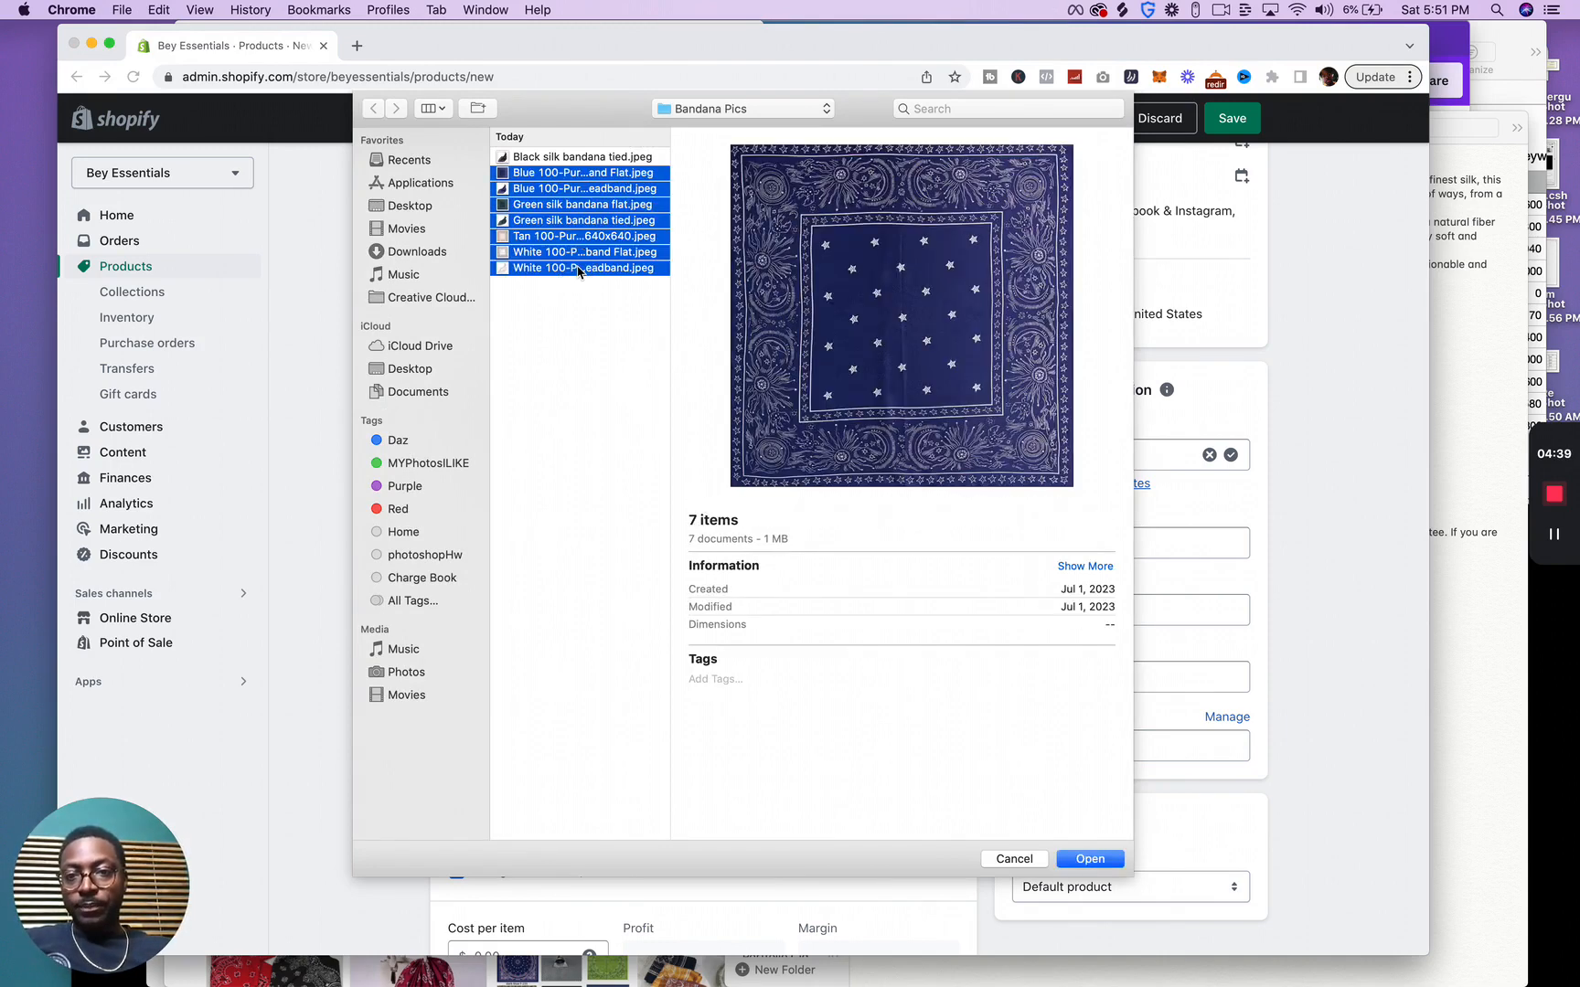
left_click(1093, 859)
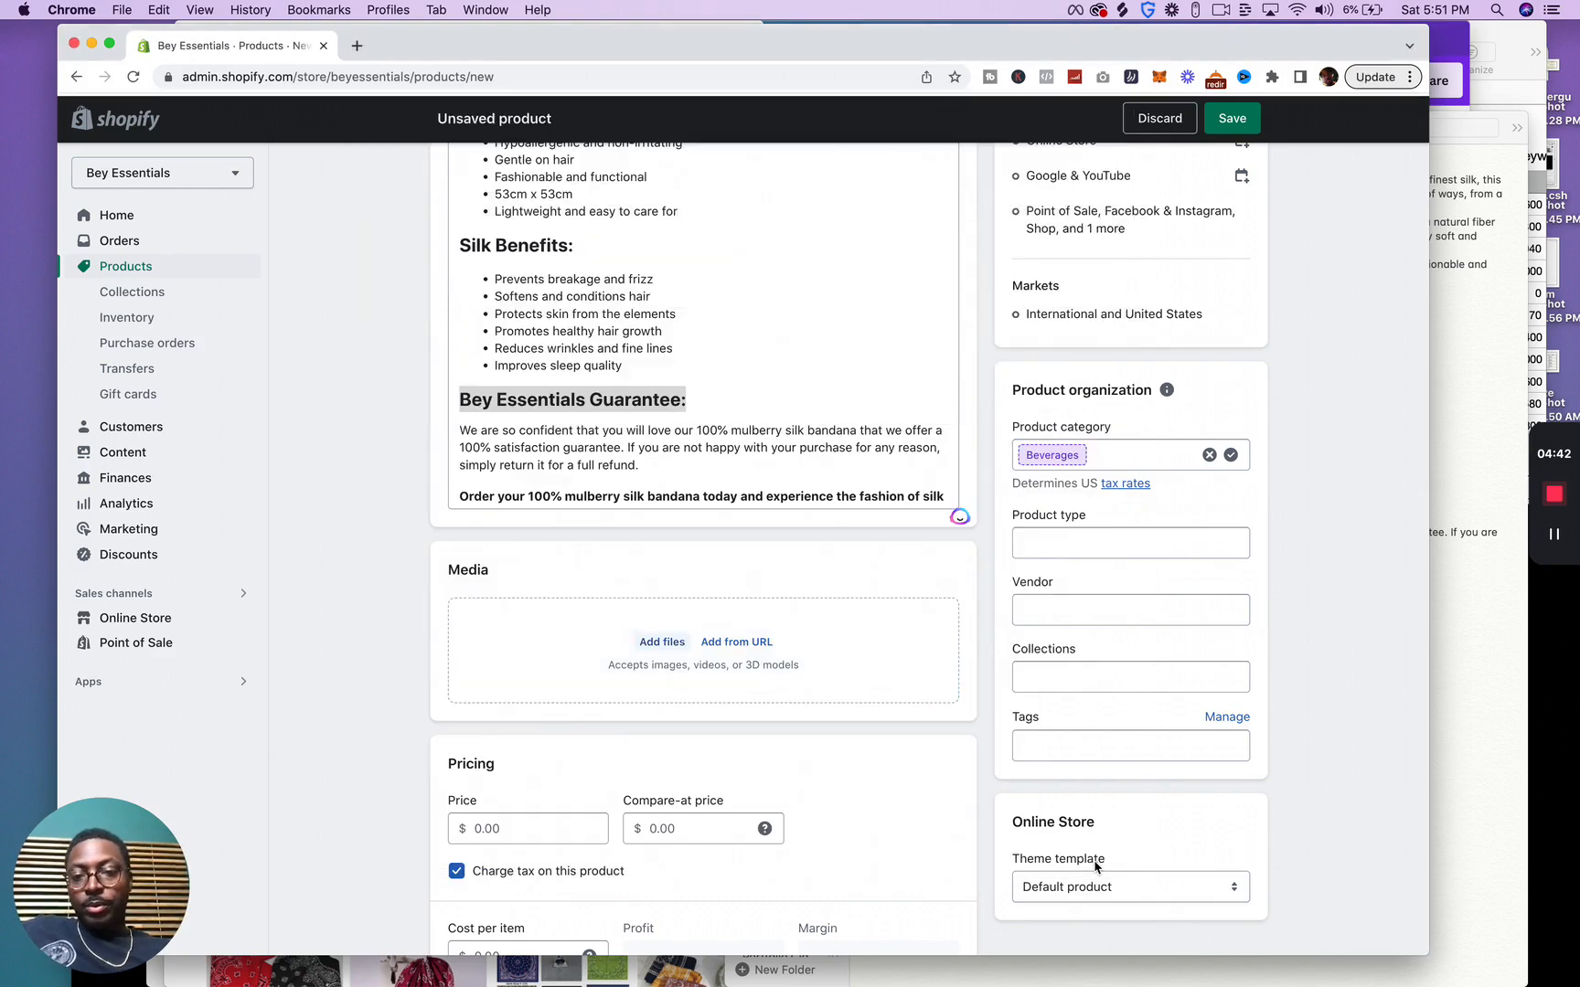
scroll(870, 772, "down", 5)
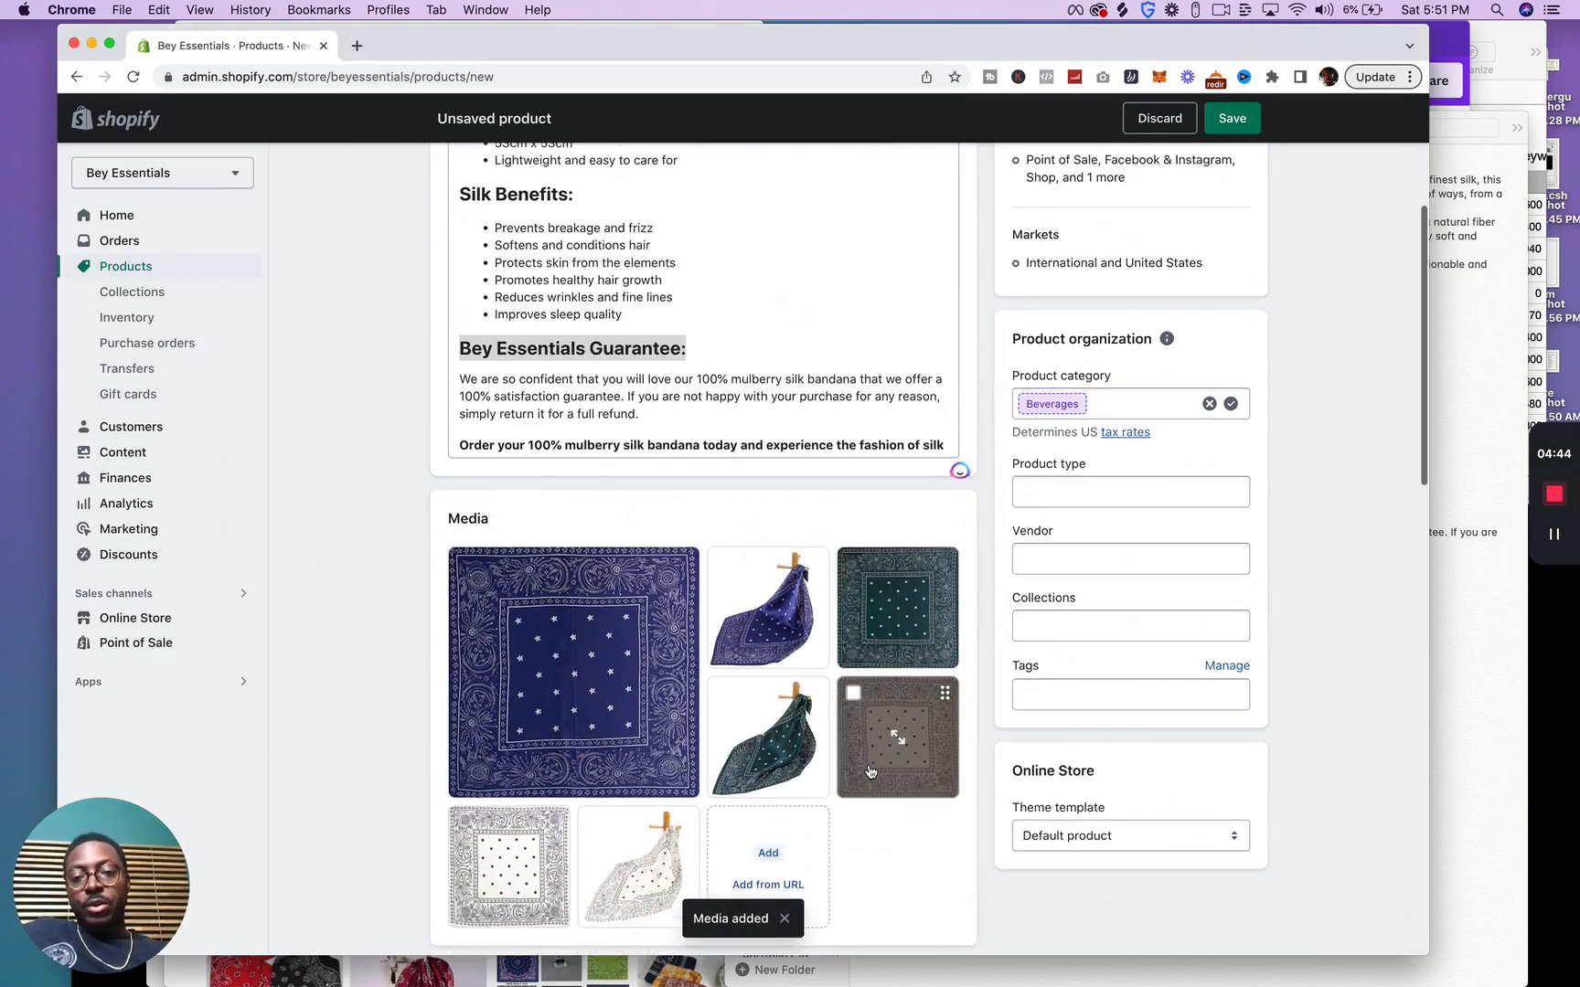
left_click_drag(808, 448, 620, 451)
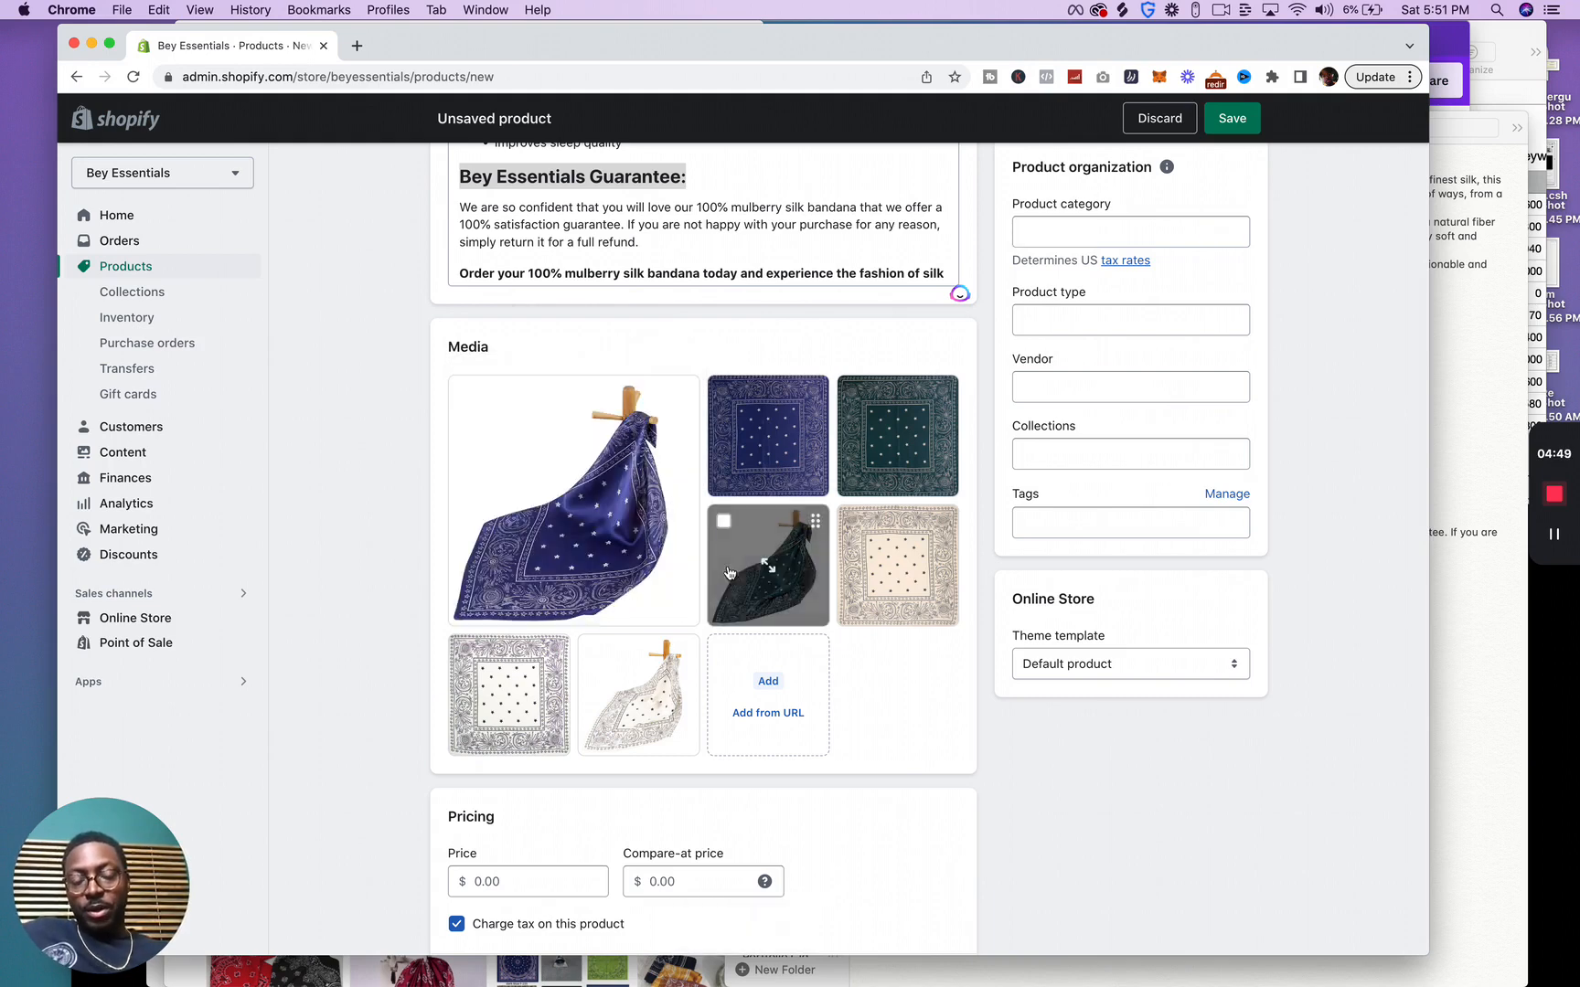
Set the product's compare-at price to $24.99.
scroll(554, 596, "down", 6)
left_click(555, 595)
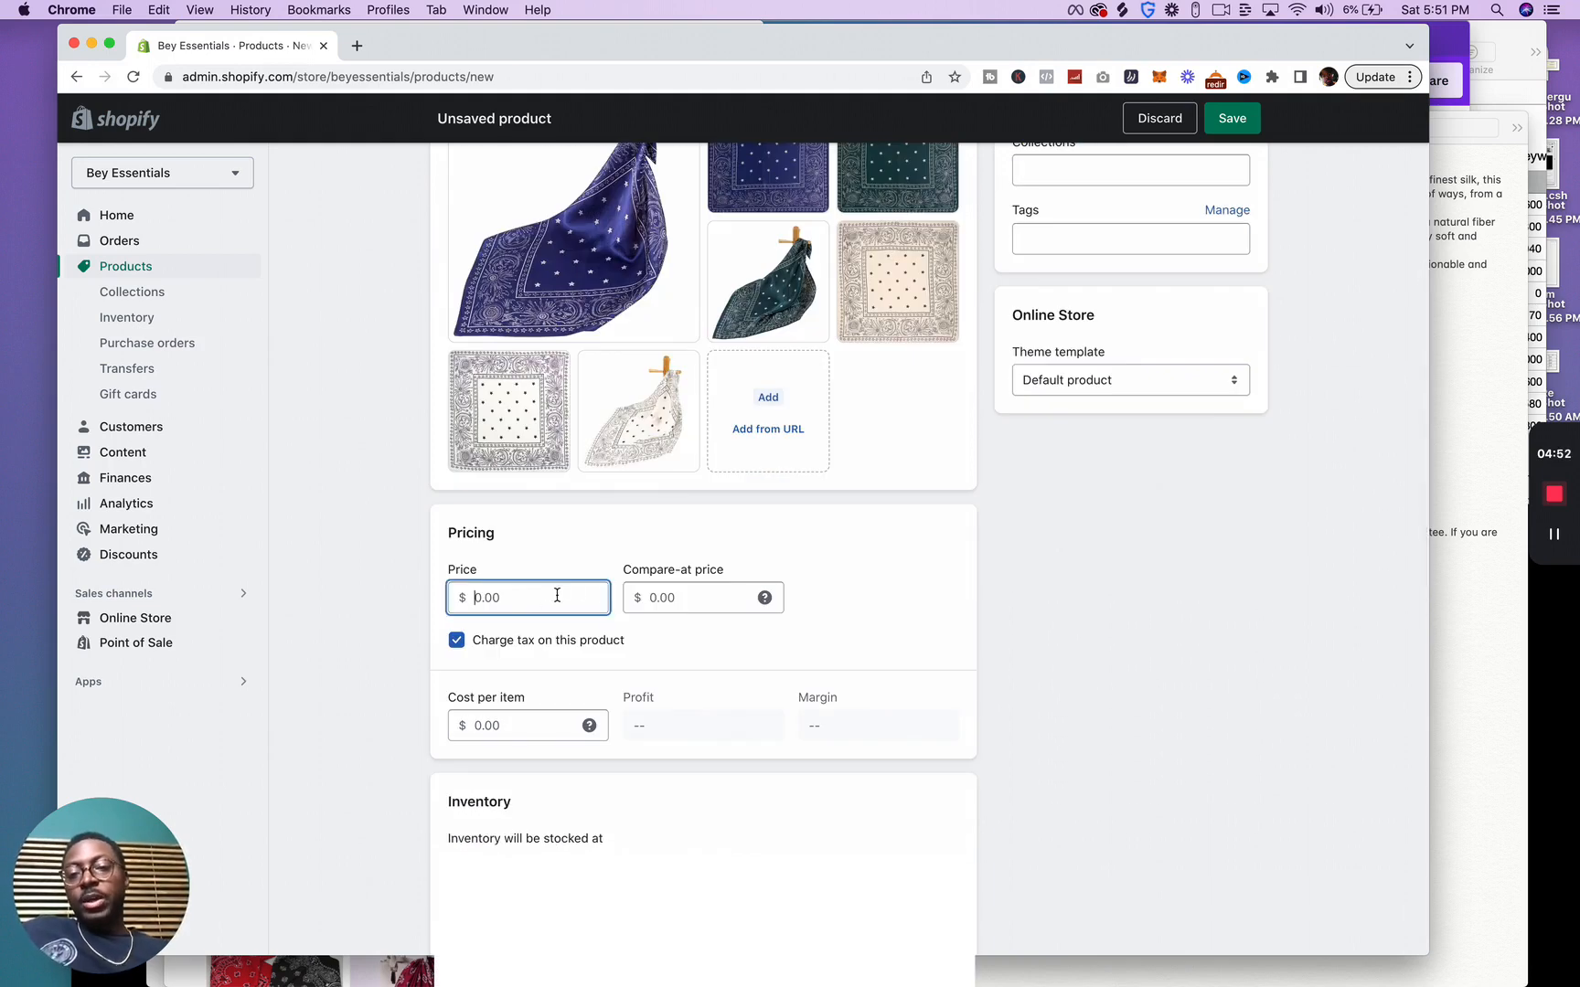
left_click(662, 602)
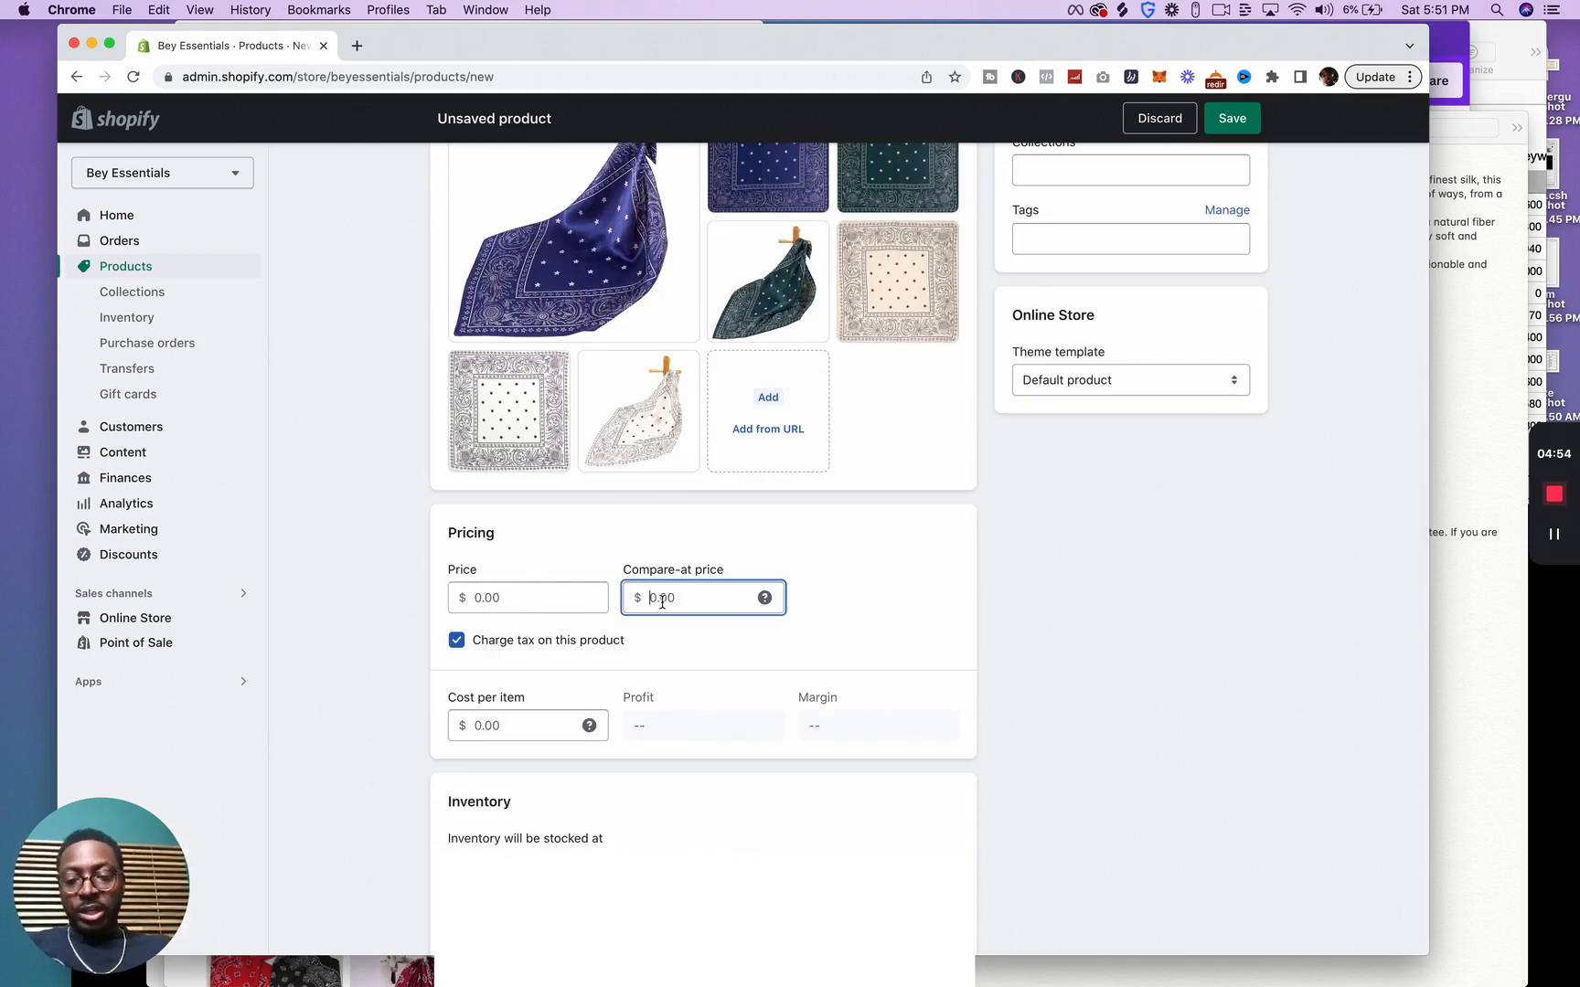
type("25.00")
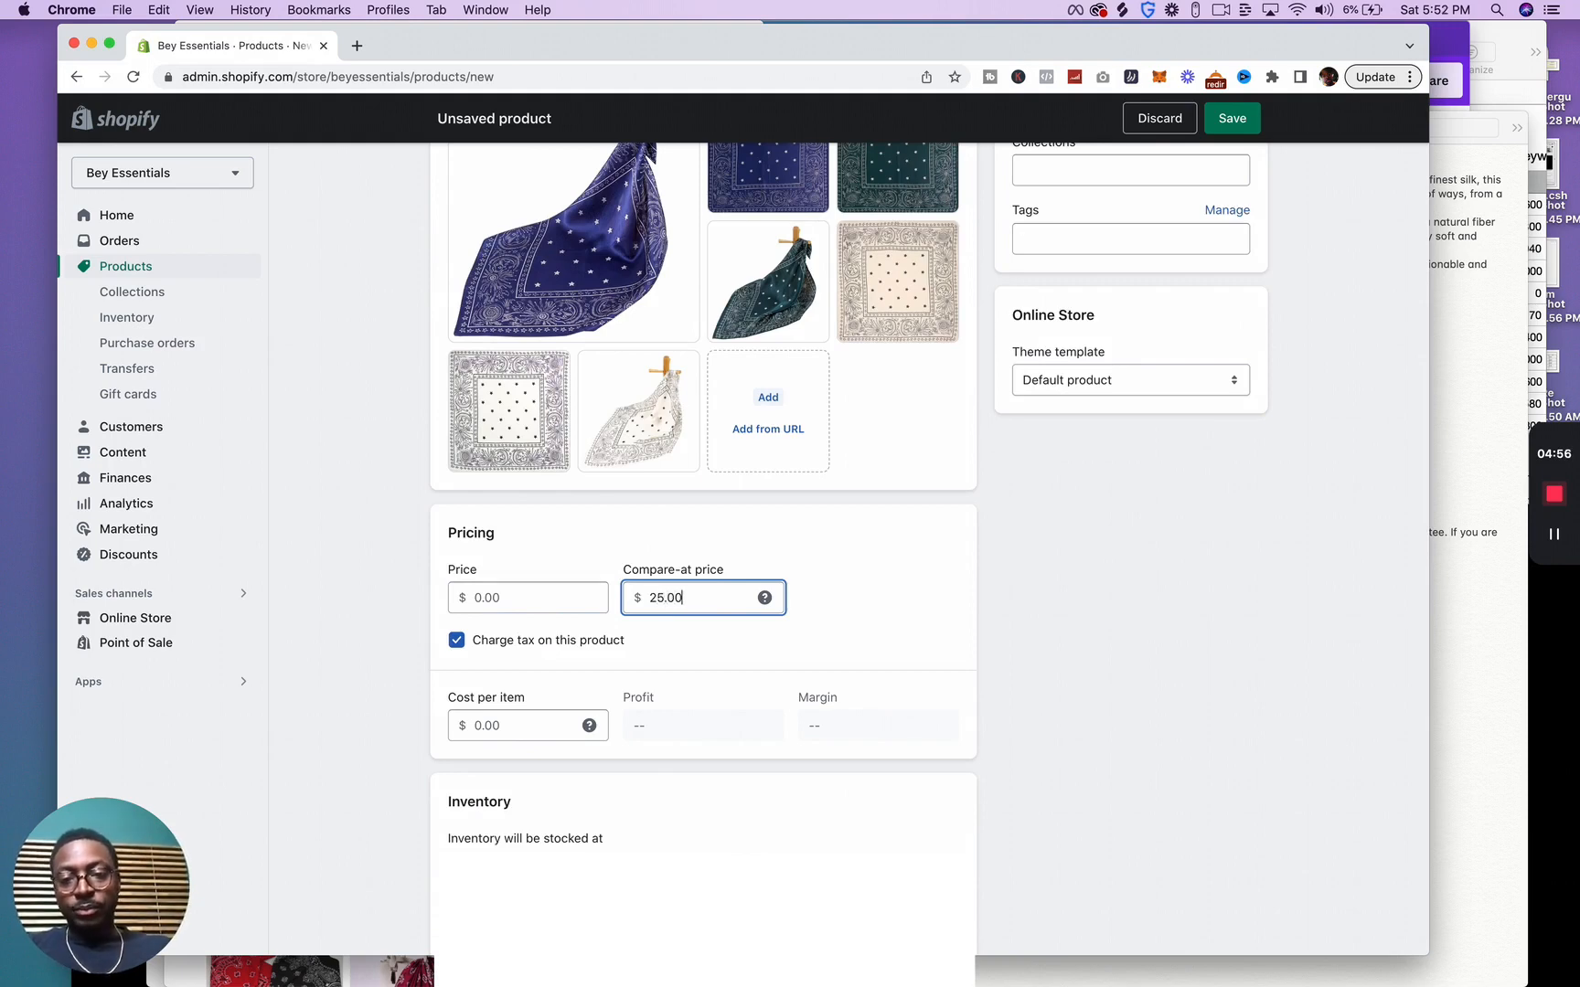
key("BackSpace")
key("BackSpace")
key("BackSpace")
key("BackSpace")
type("4.99")
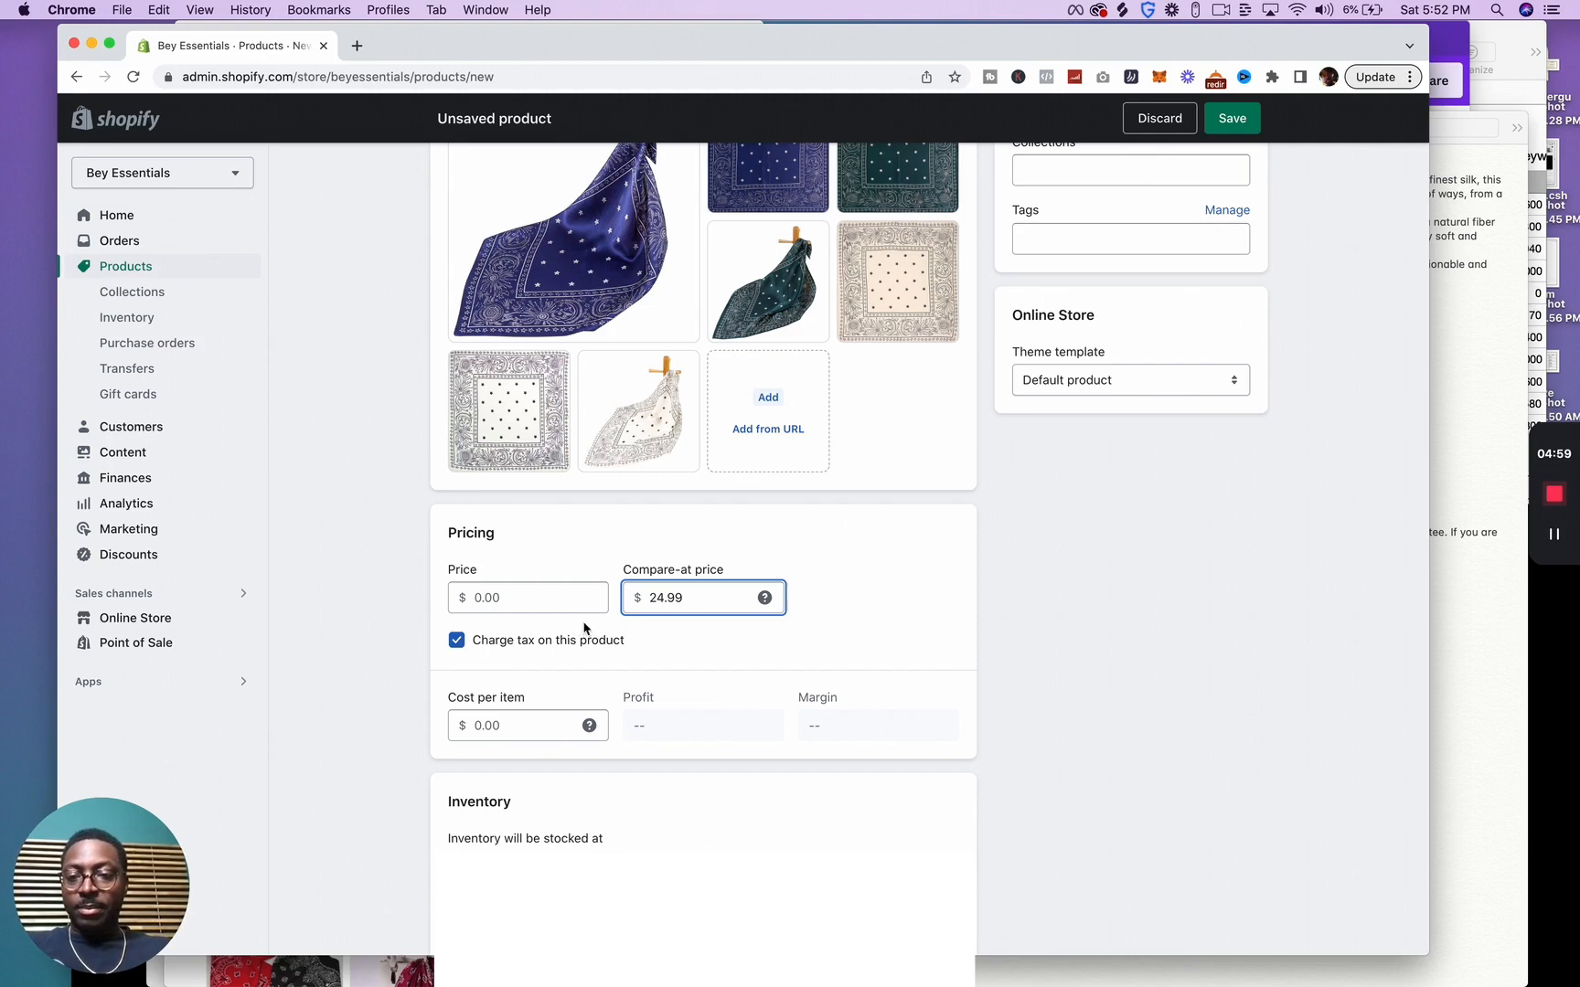
Set the product's selling price to $19.99.
left_click(557, 606)
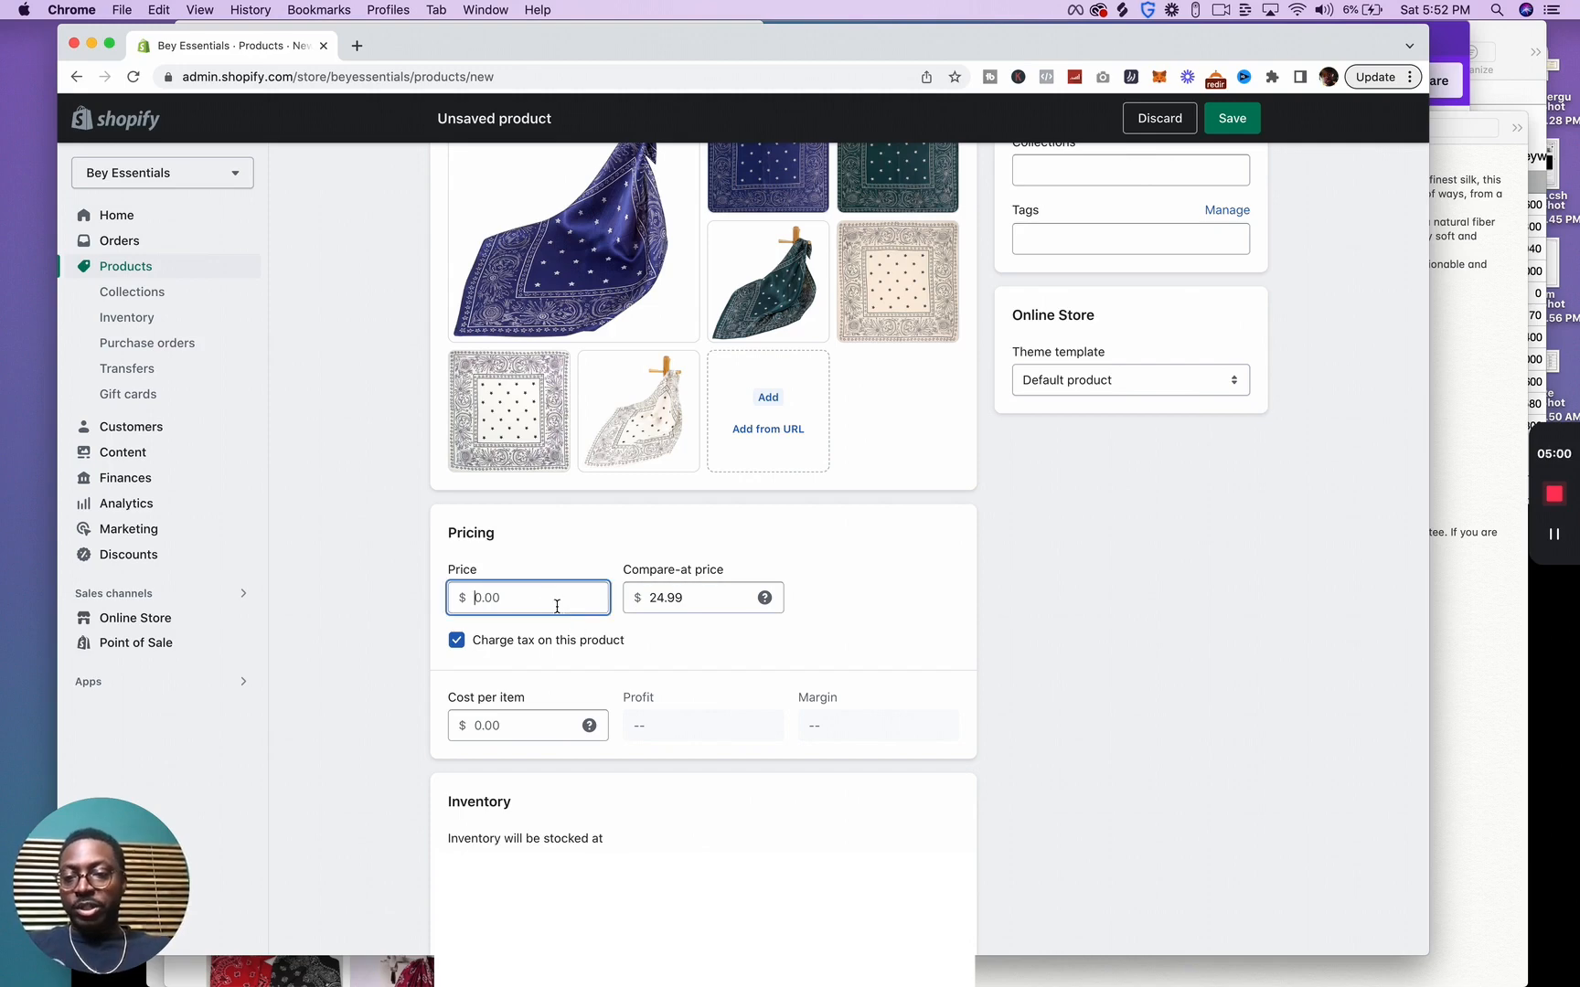
type("19")
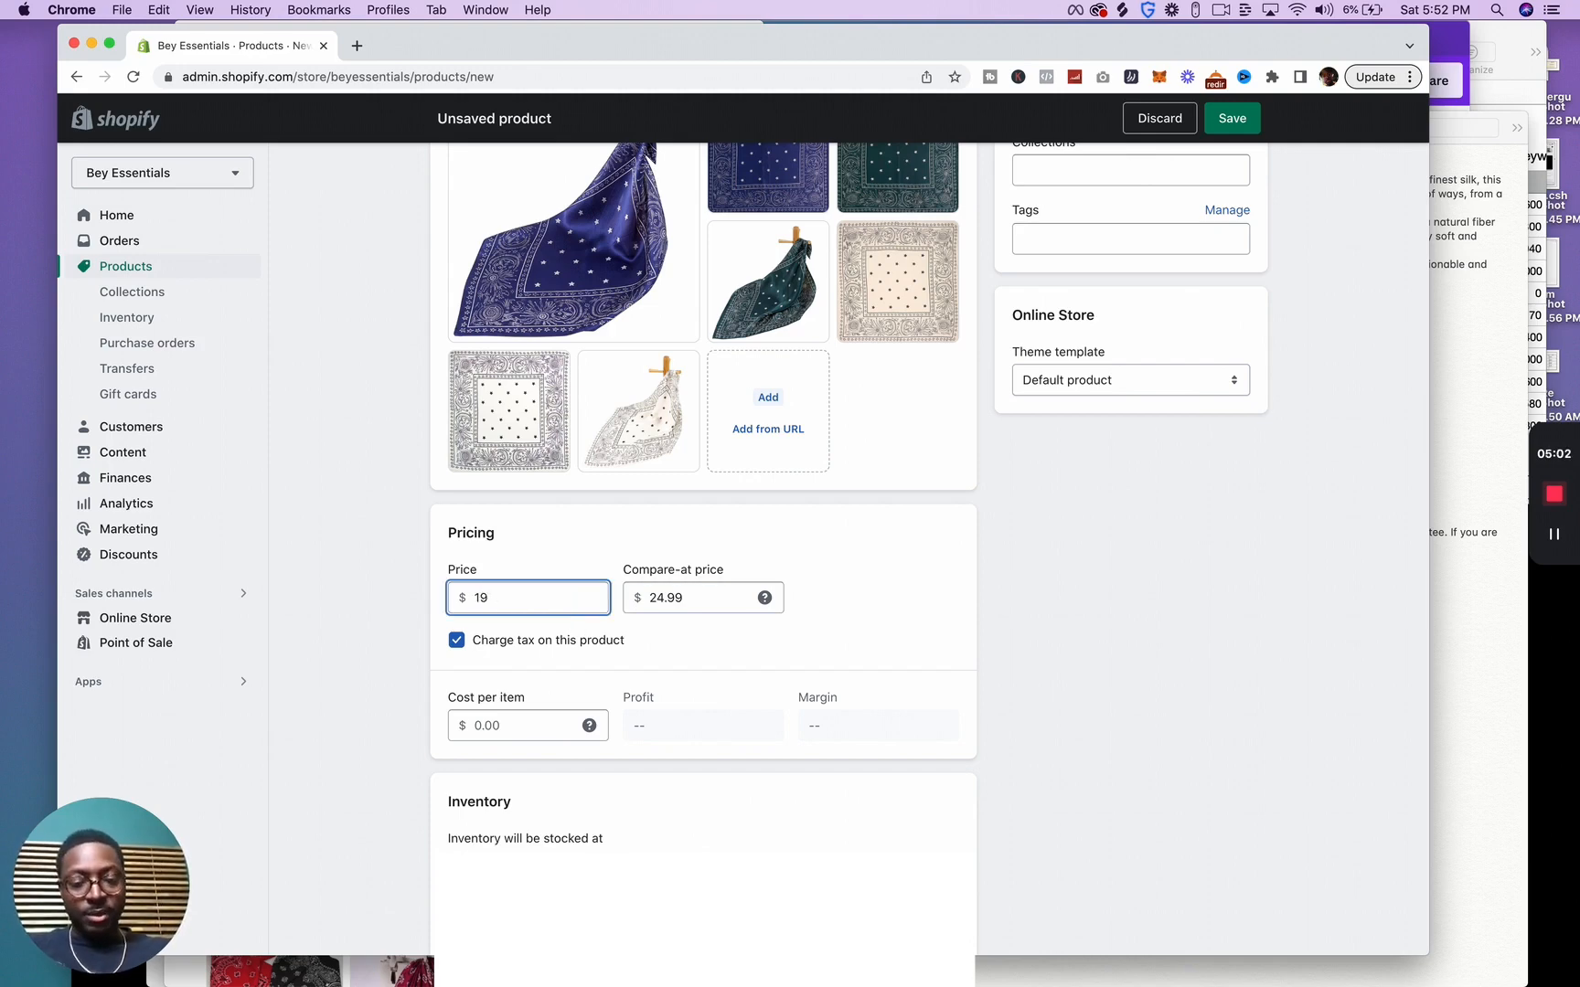
type(".99")
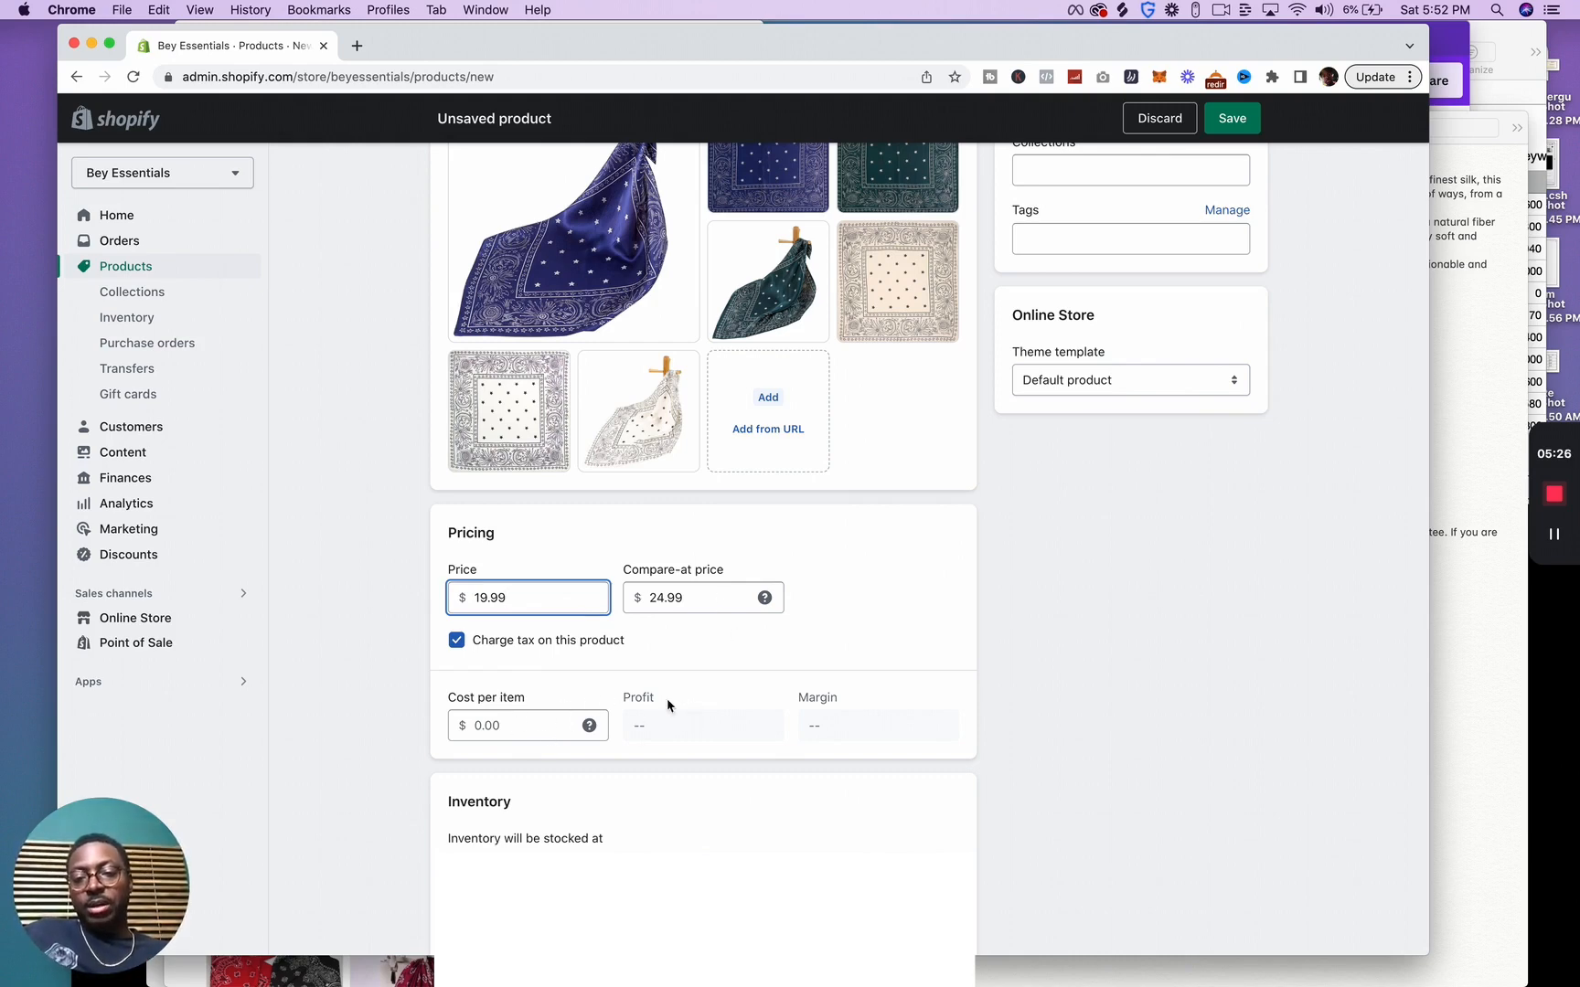
Try $15.00 and $10.00 as the cost per item, and clear the field.
left_click(558, 725)
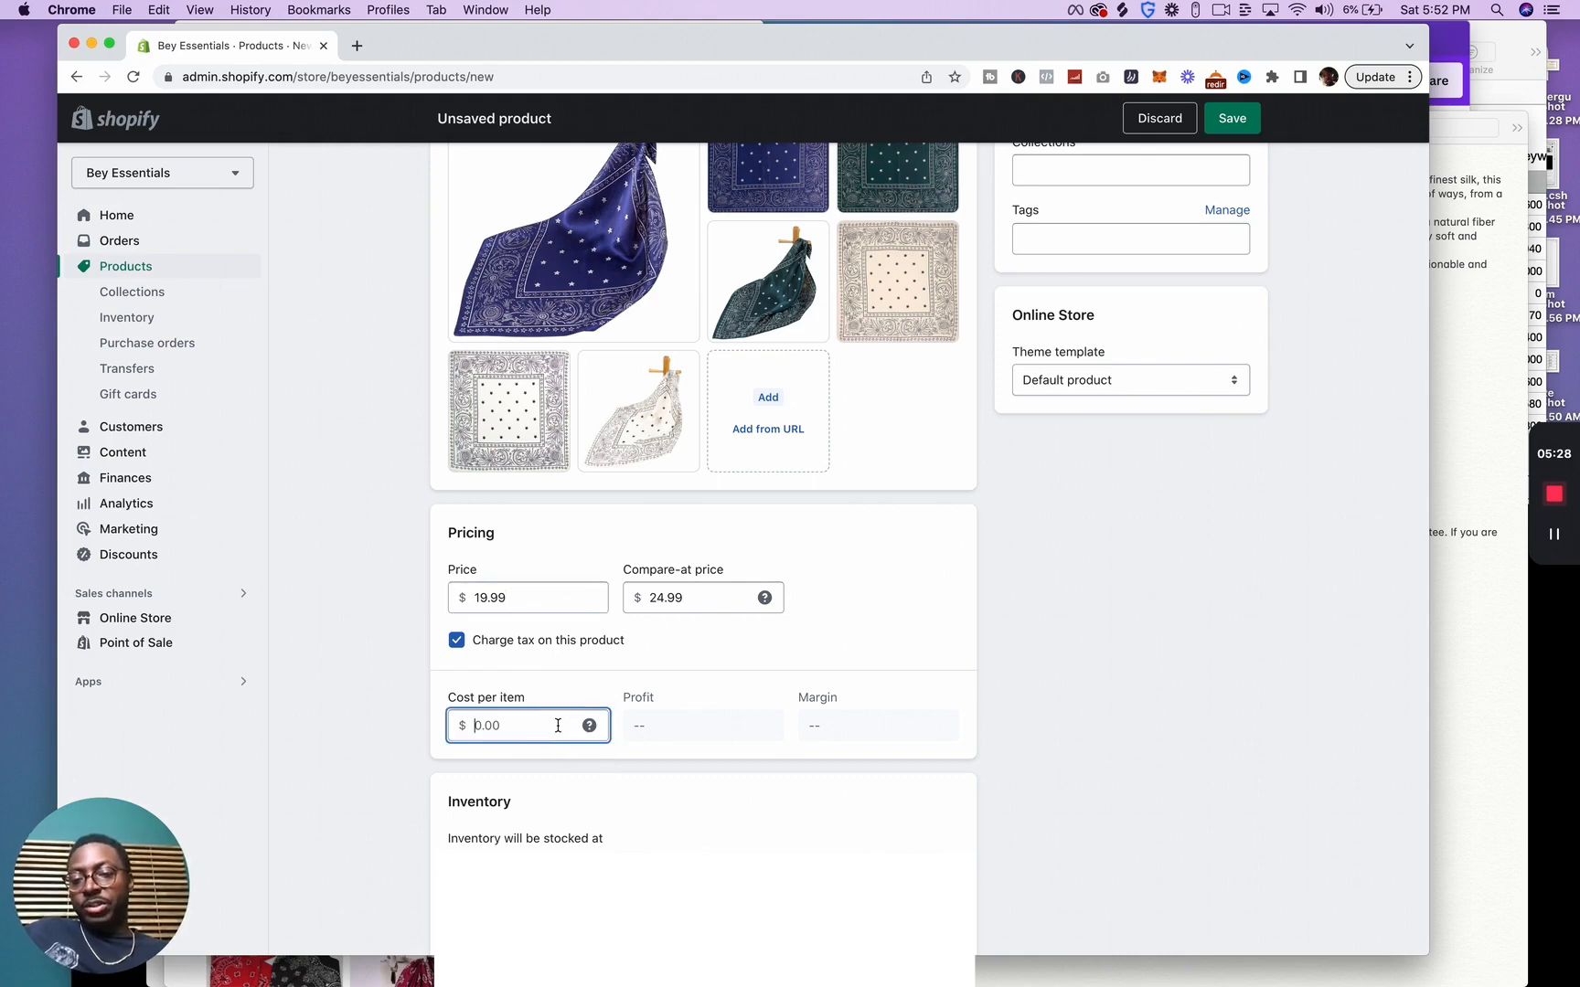
type("15")
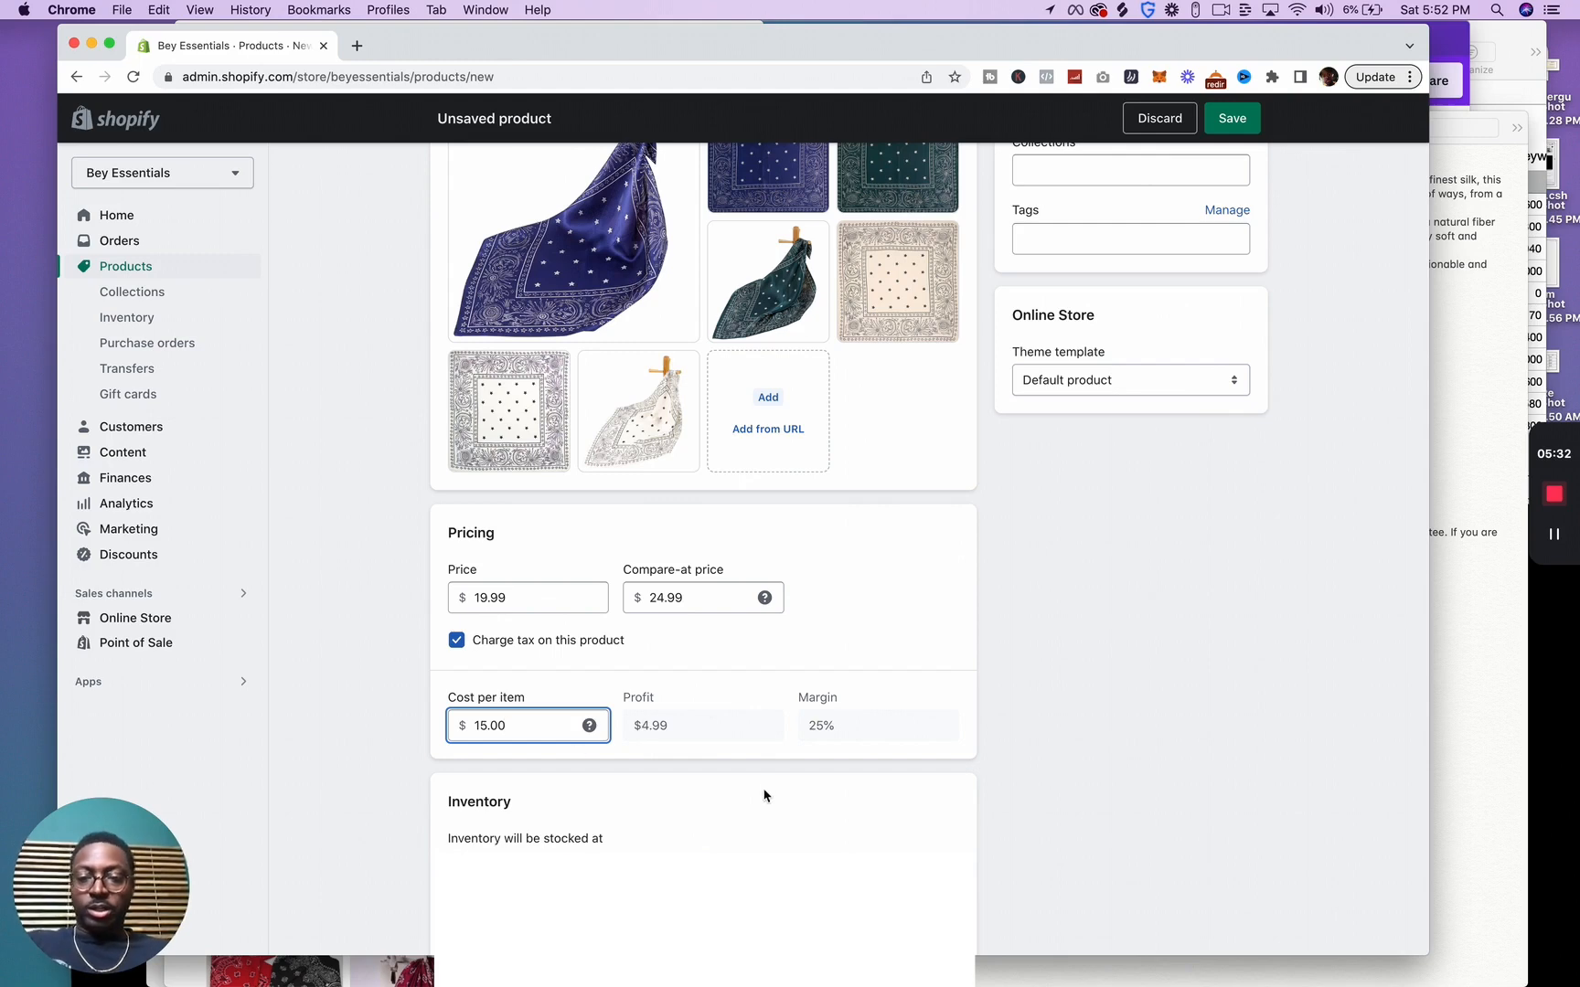
key("BackSpace")
key("BackSpace")
key("BackSpace")
key("BackSpace")
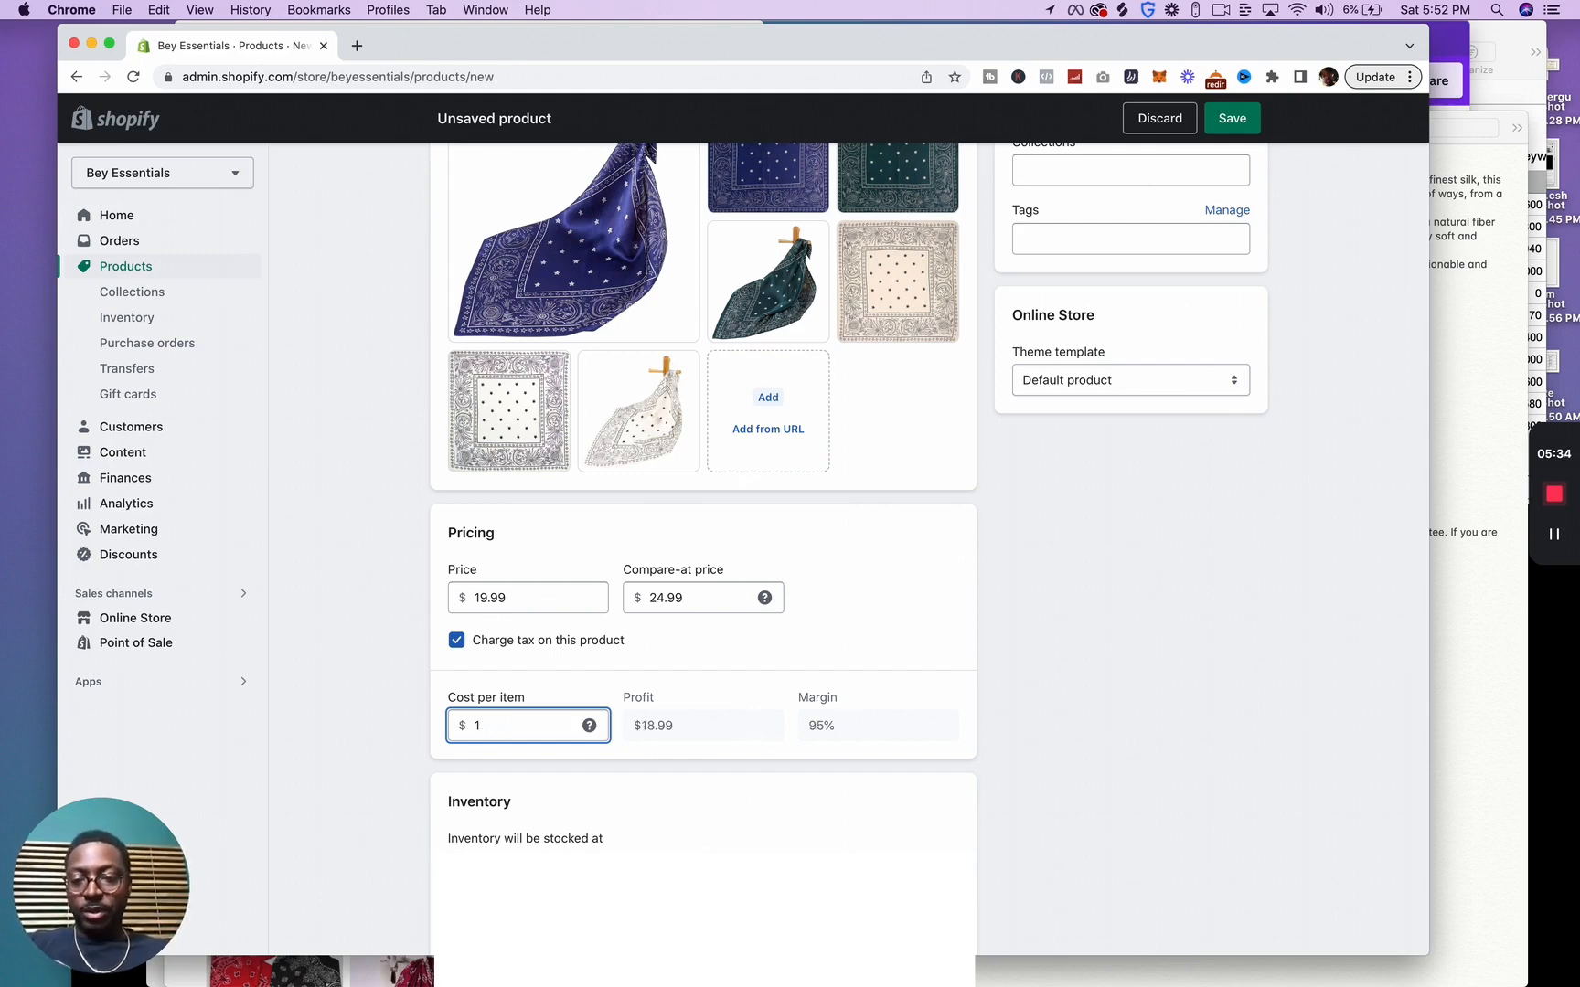
type("0")
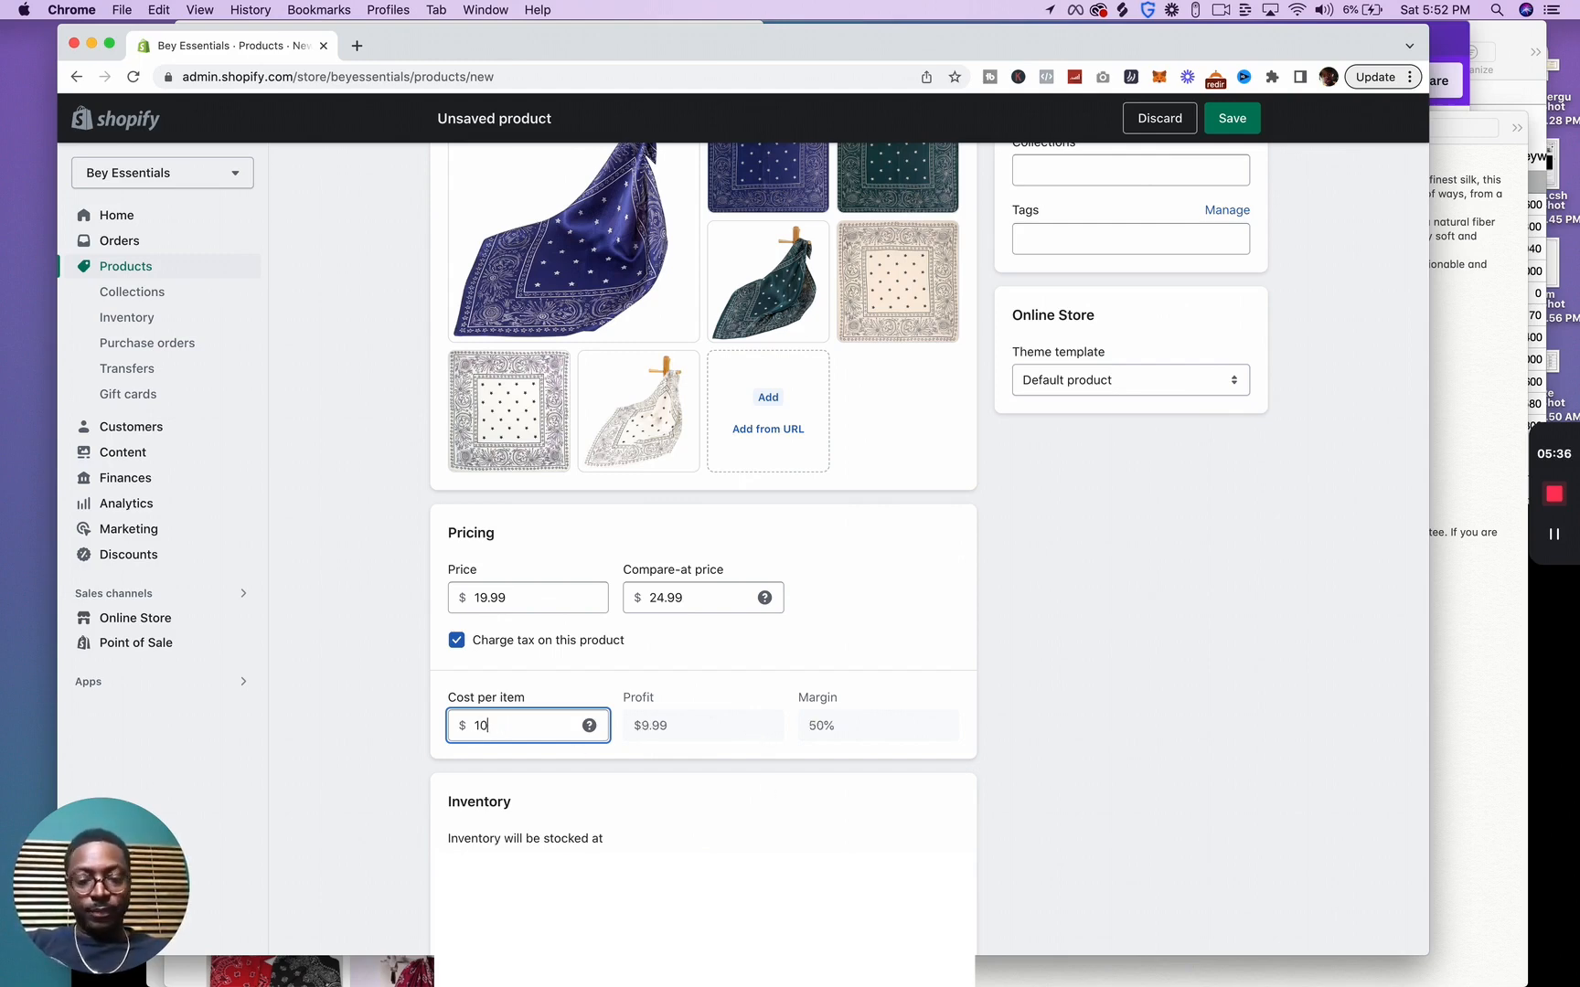
type(".00")
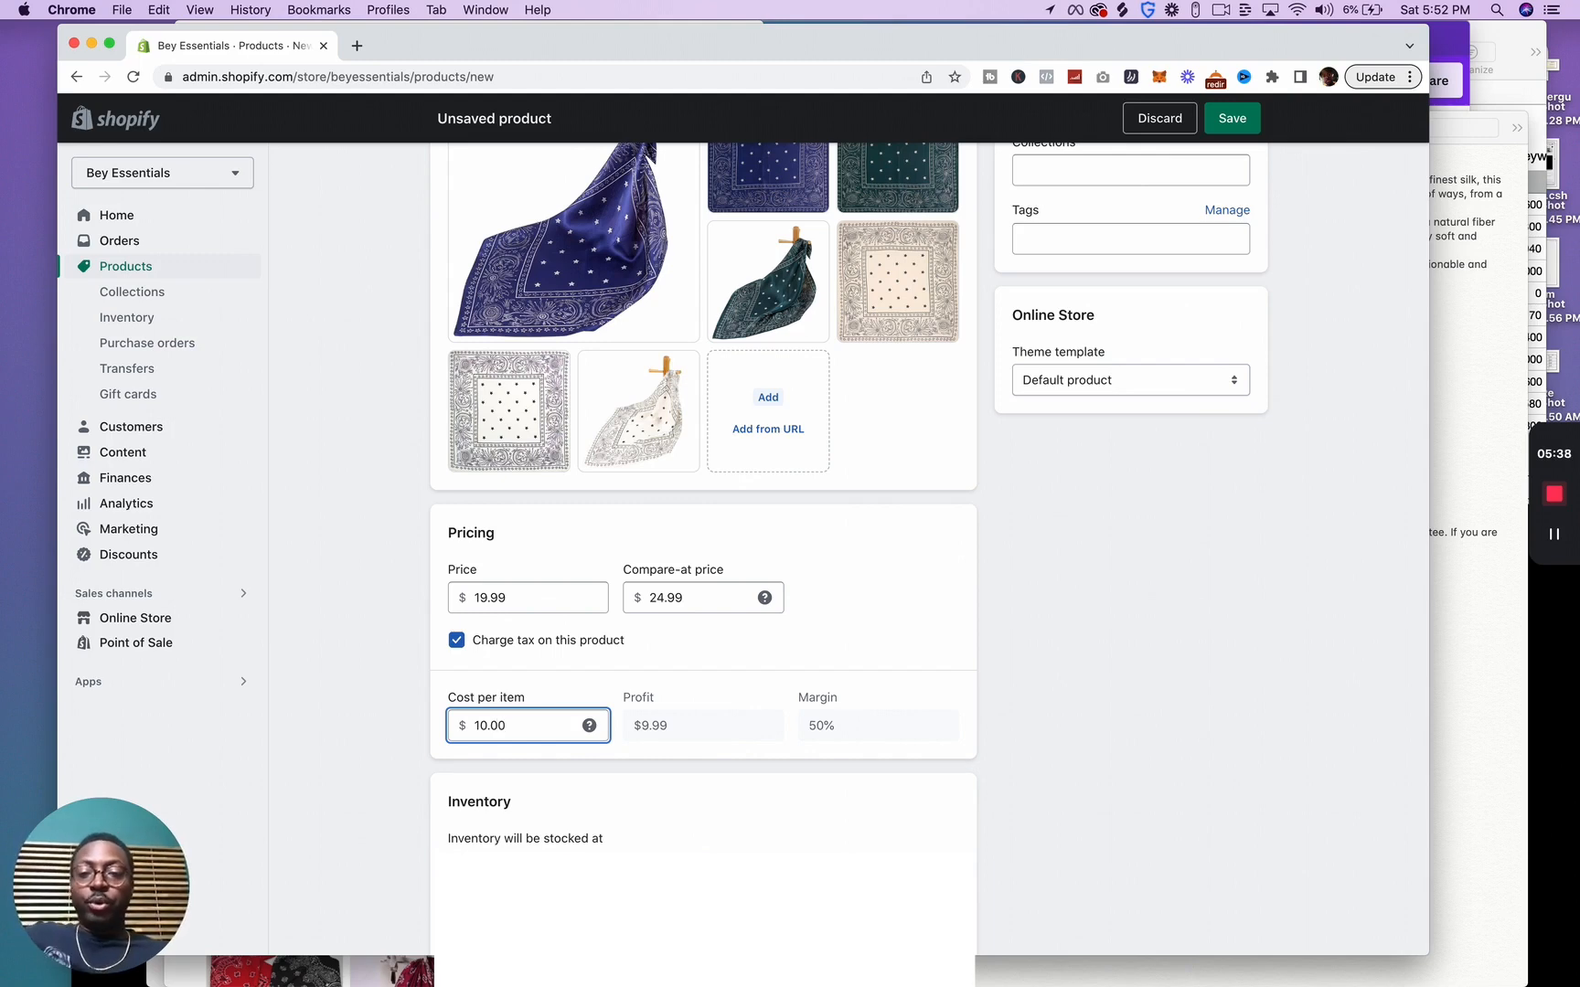
left_click(860, 660)
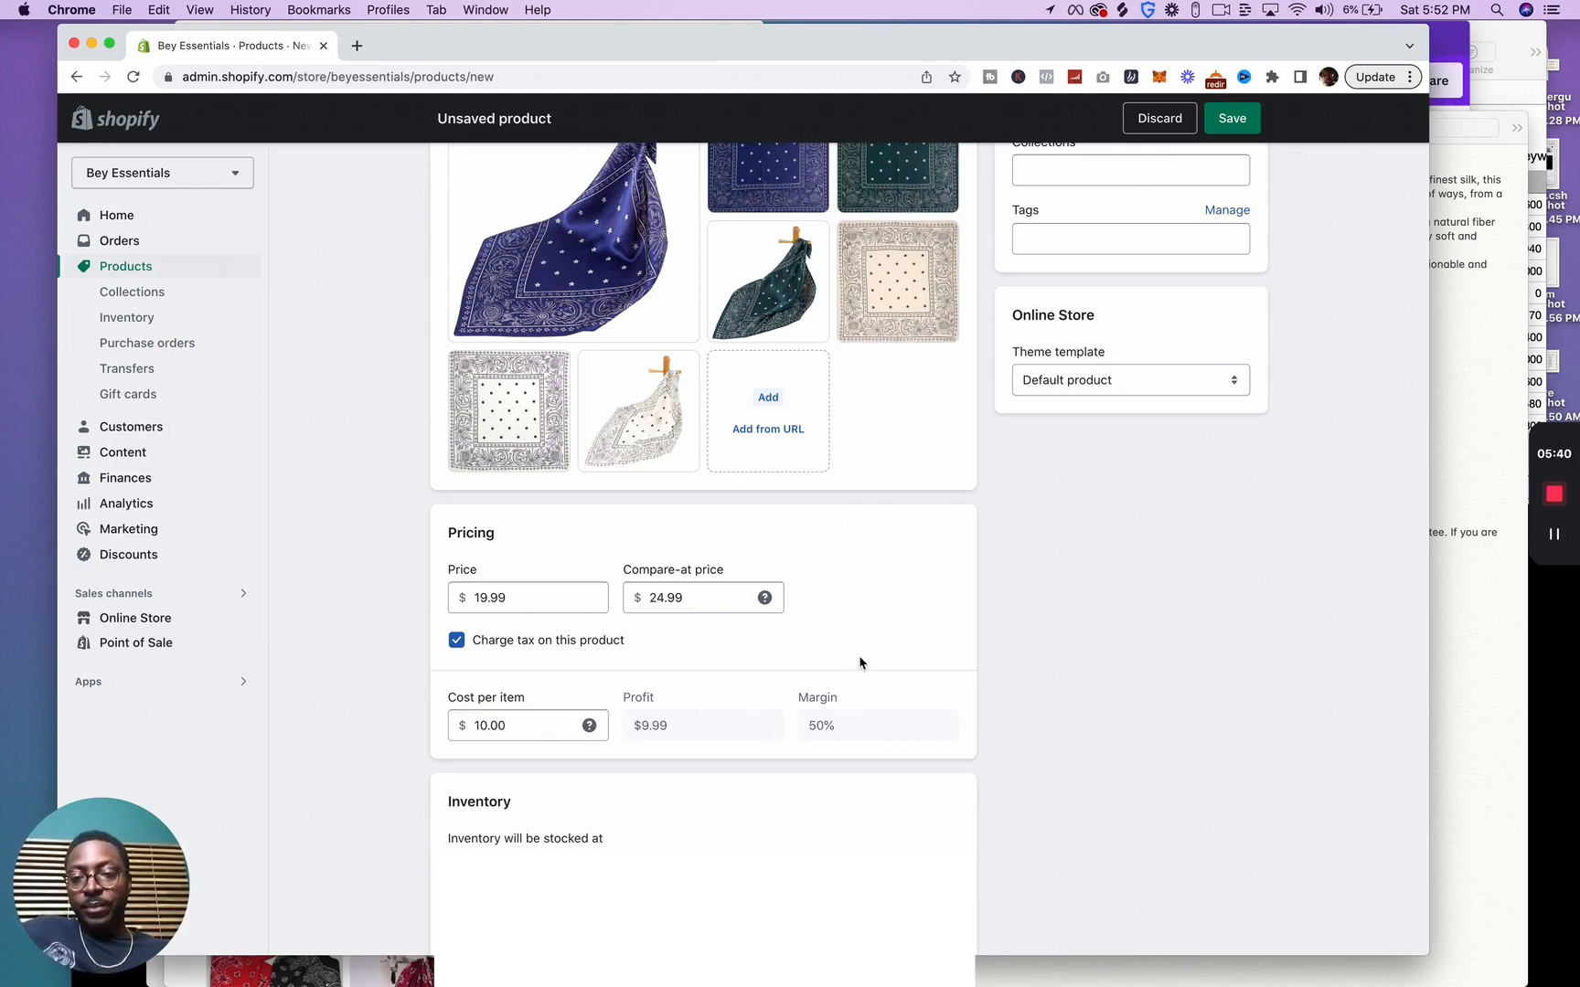
double_click(530, 726)
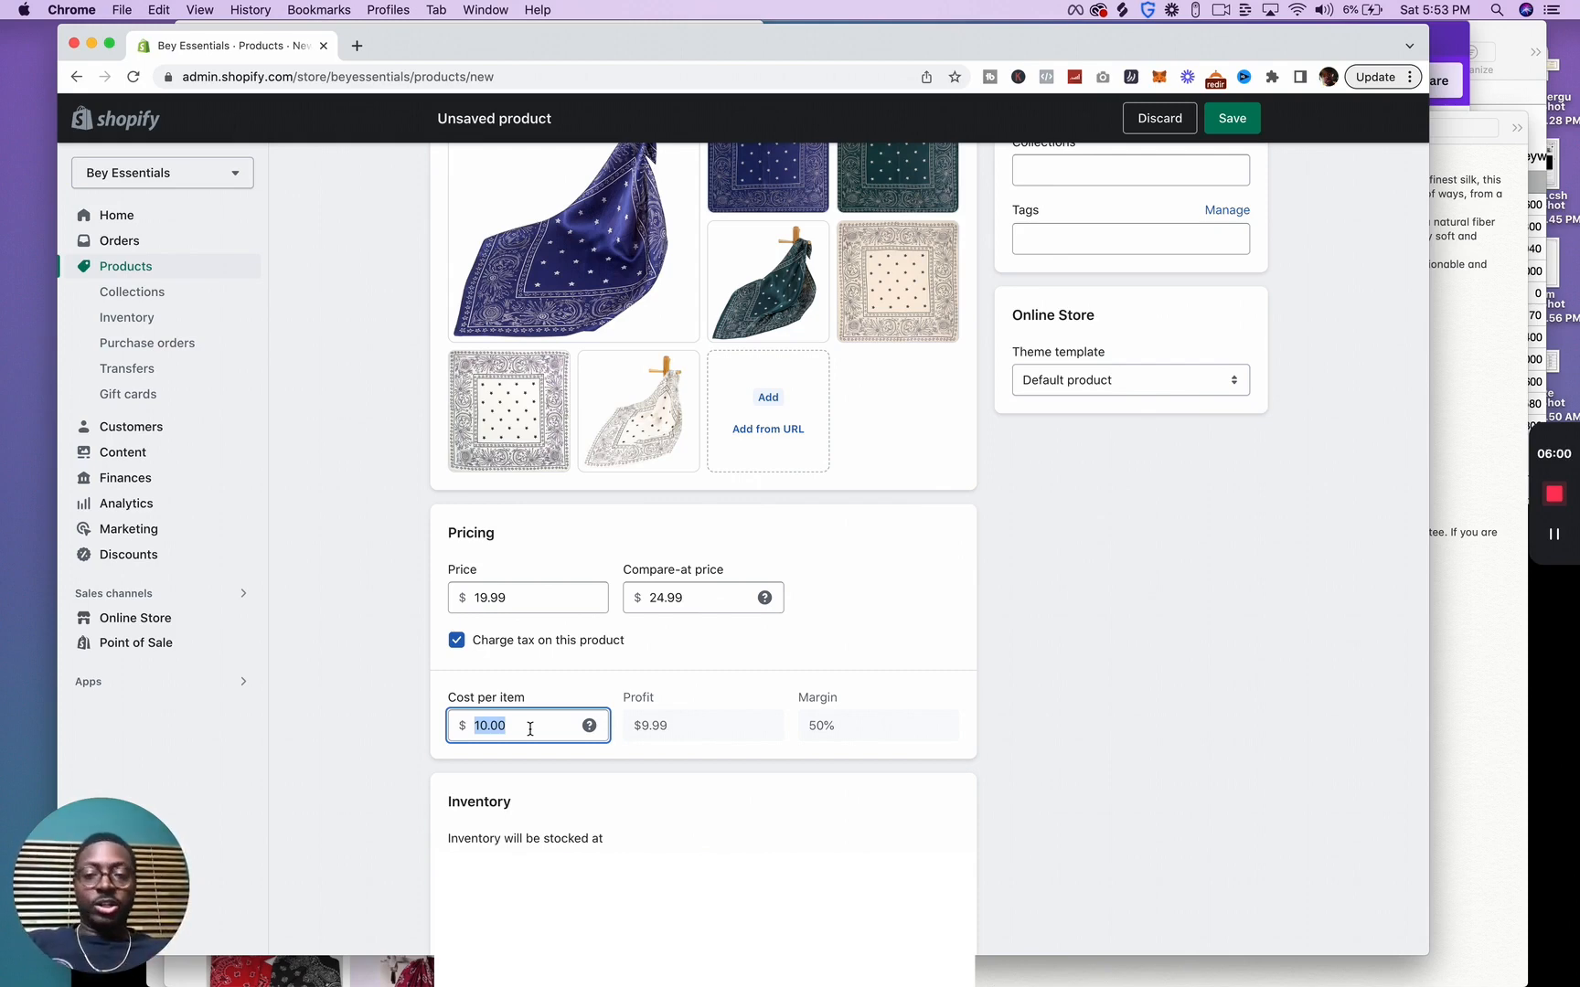
Add a product option named Color in the Variants section.
scroll(630, 549, "down", 10)
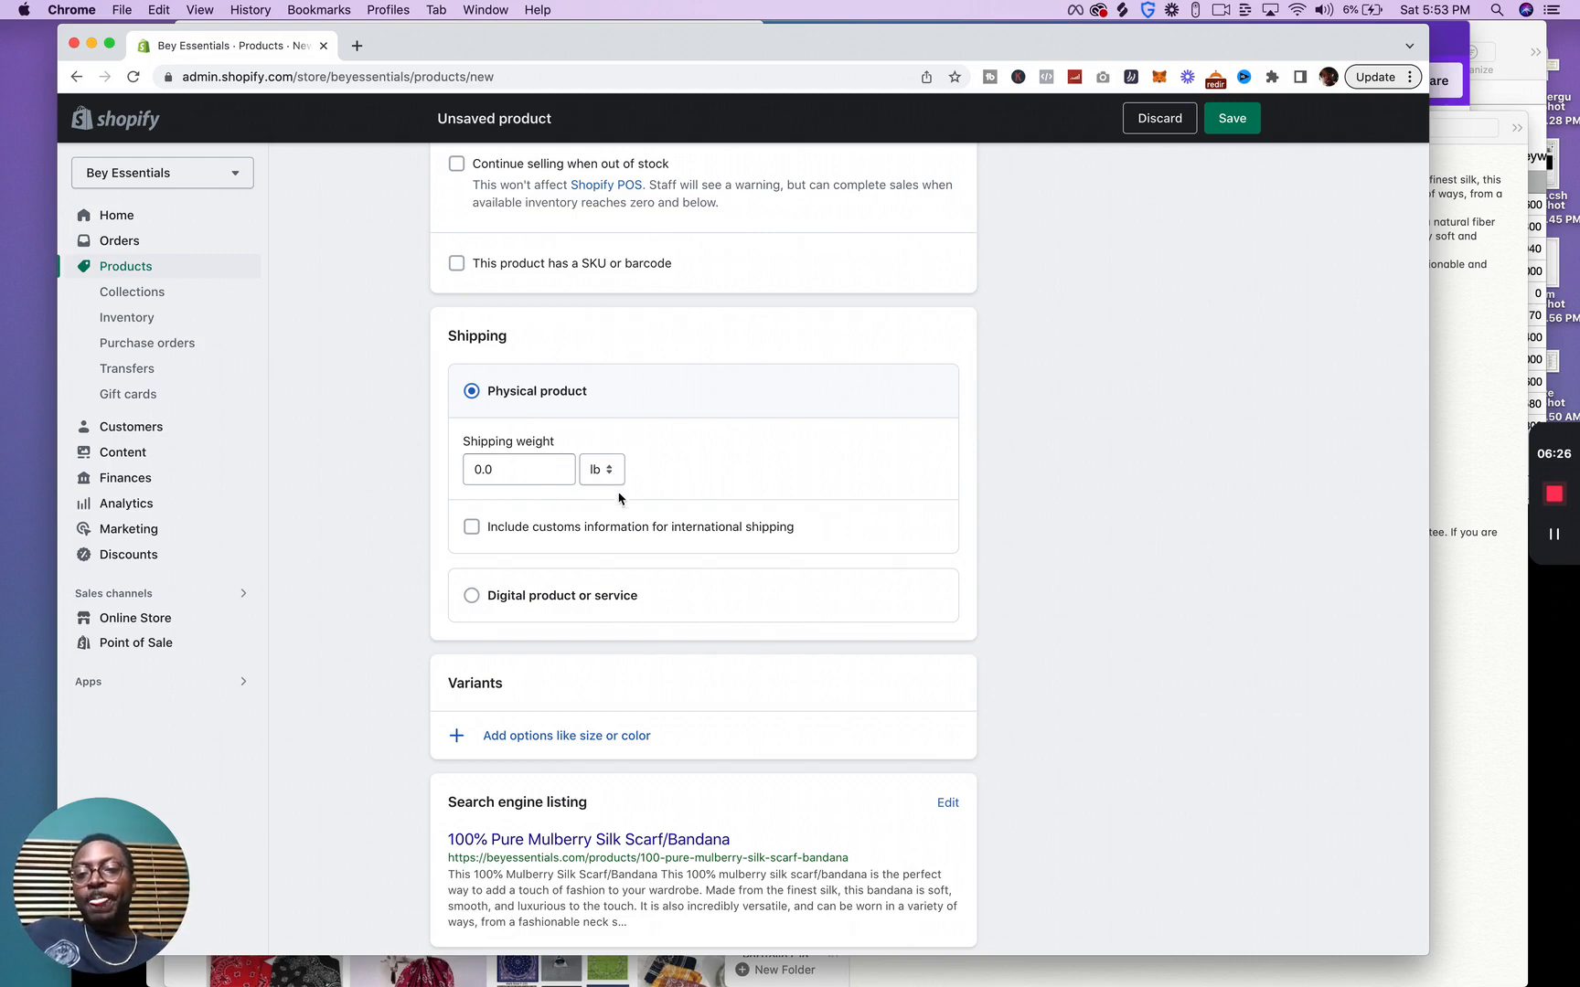
scroll(616, 518, "down", 1)
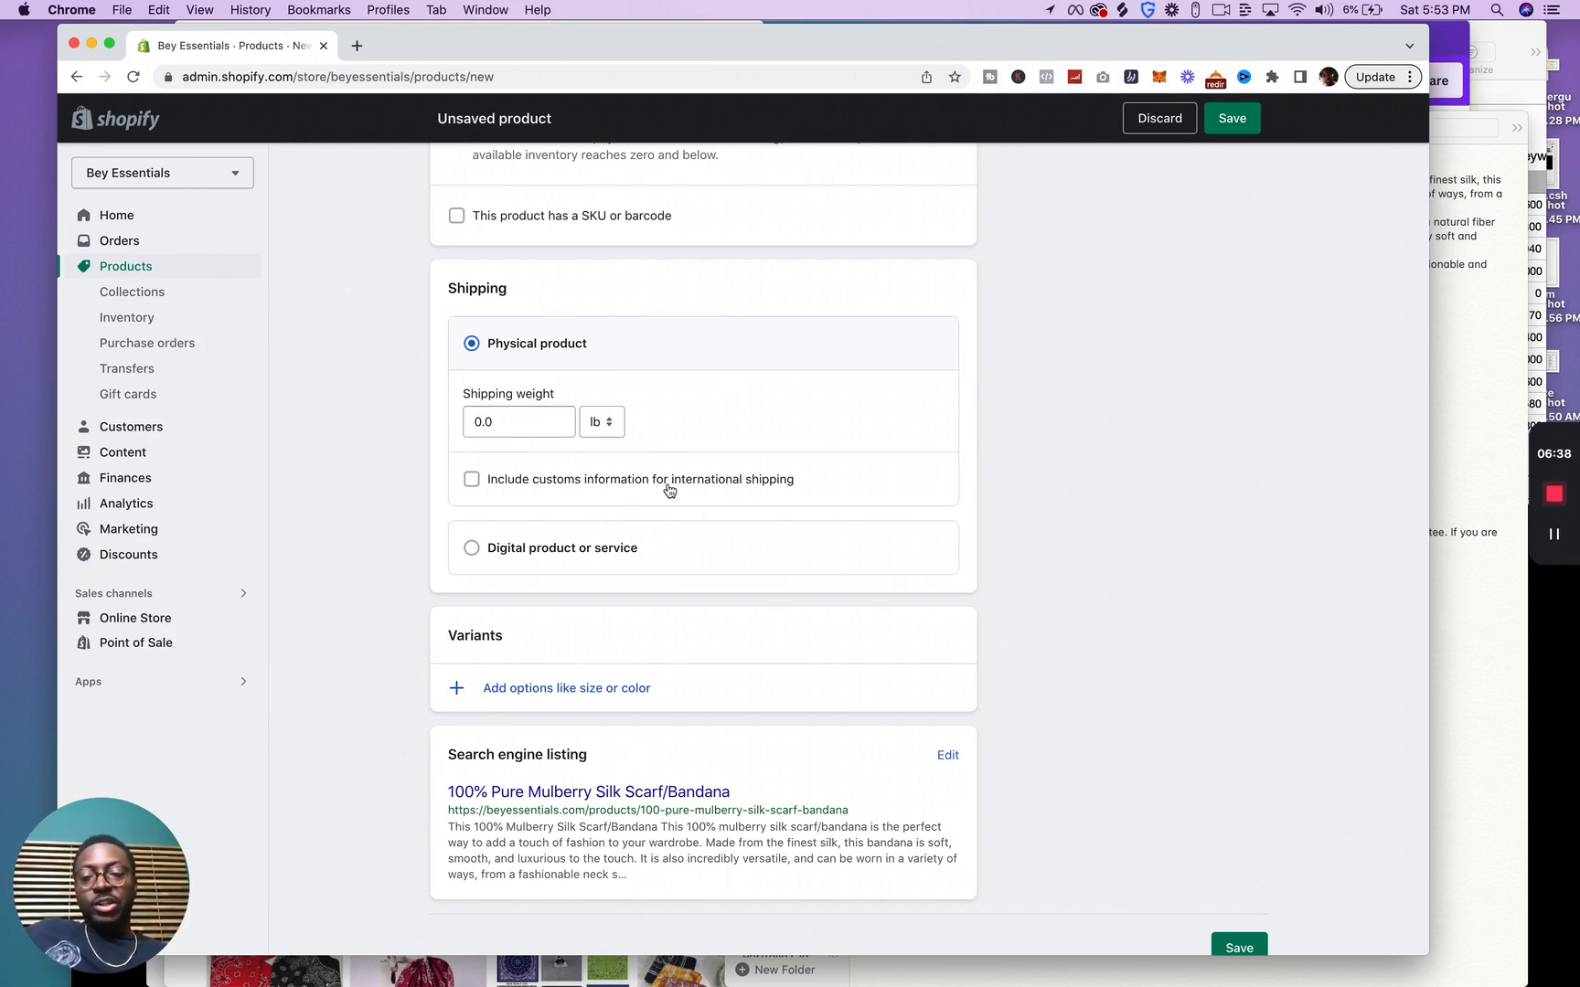
scroll(676, 561, "down", 1)
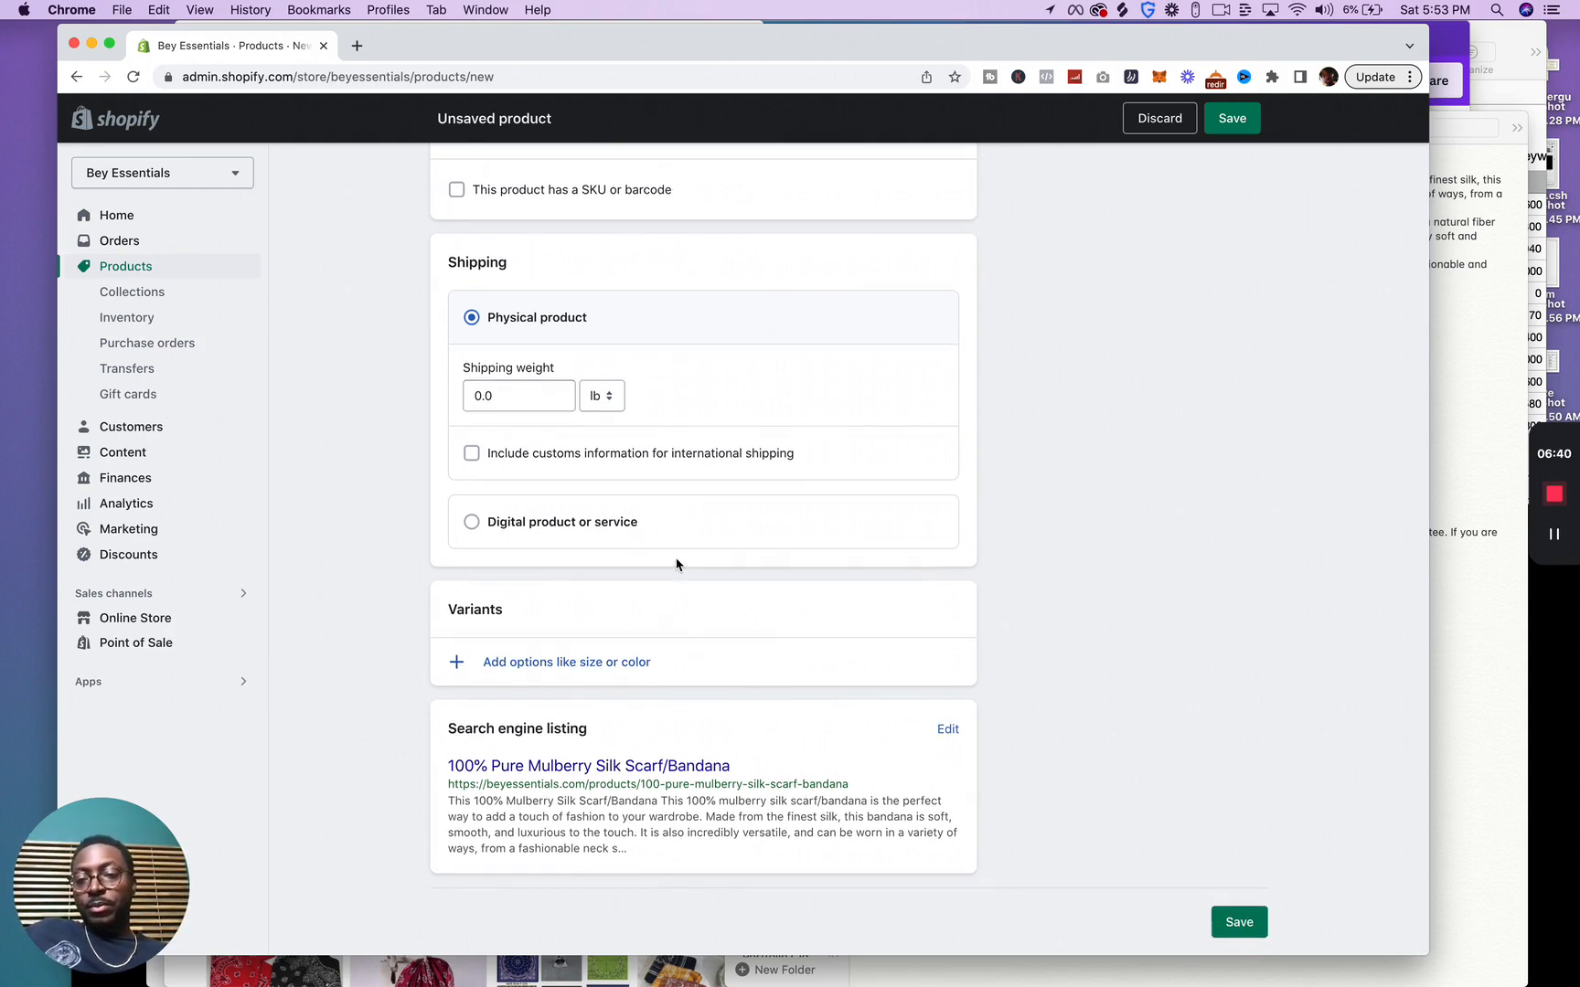
scroll(747, 495, "down", 1)
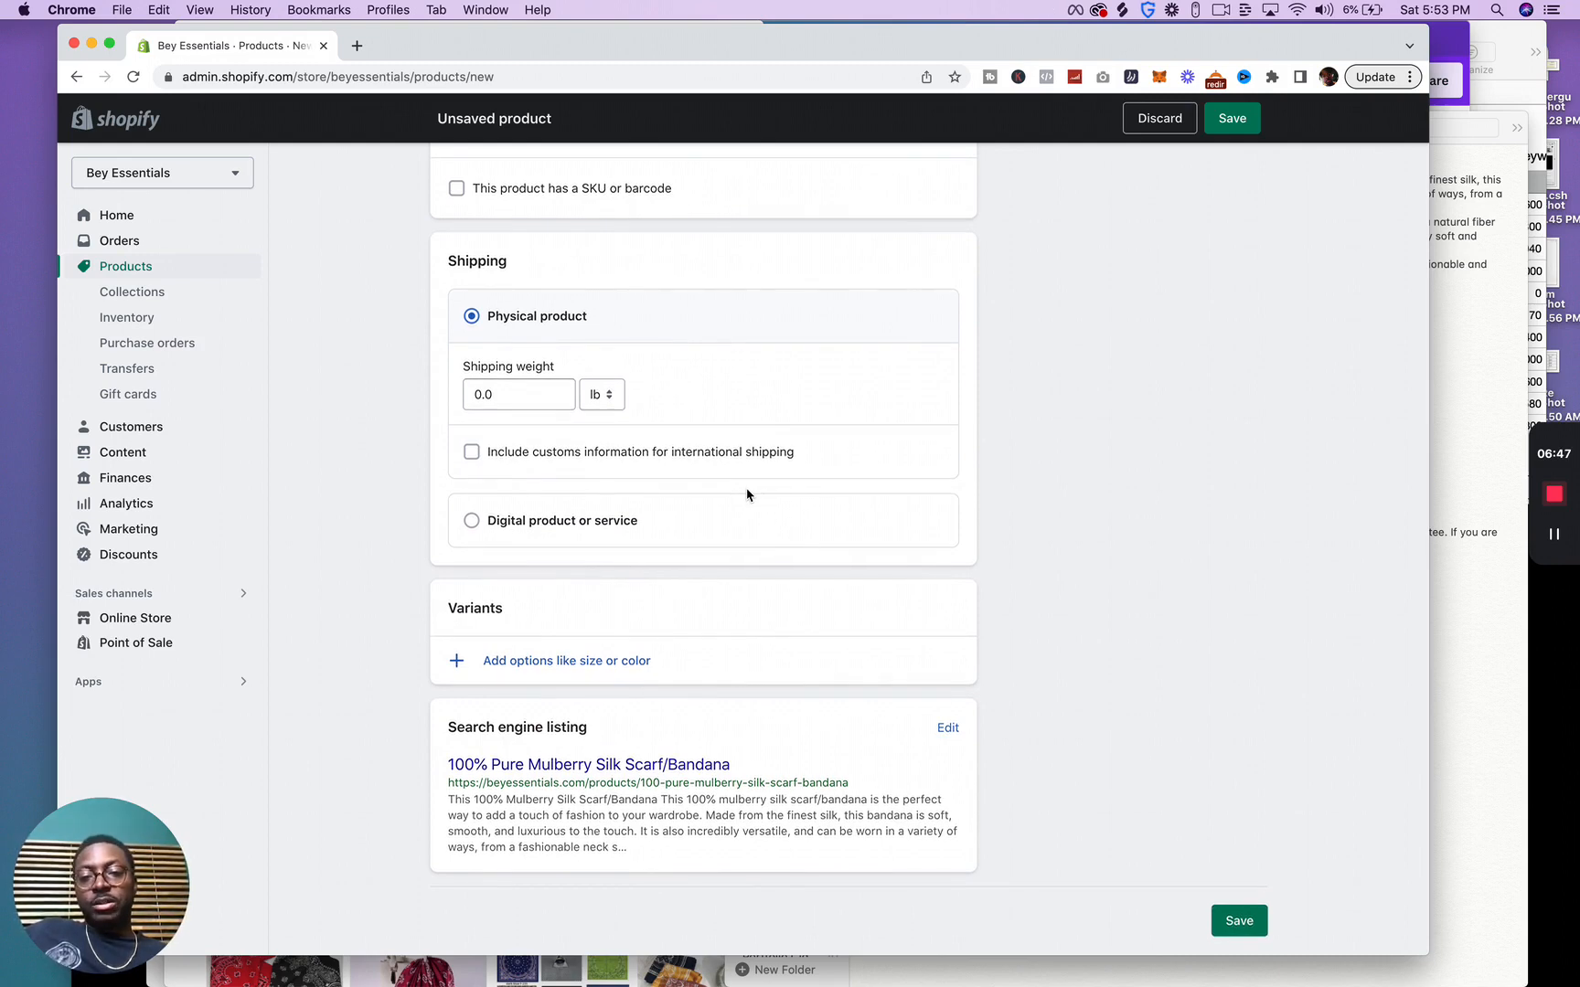
scroll(747, 494, "down", 1)
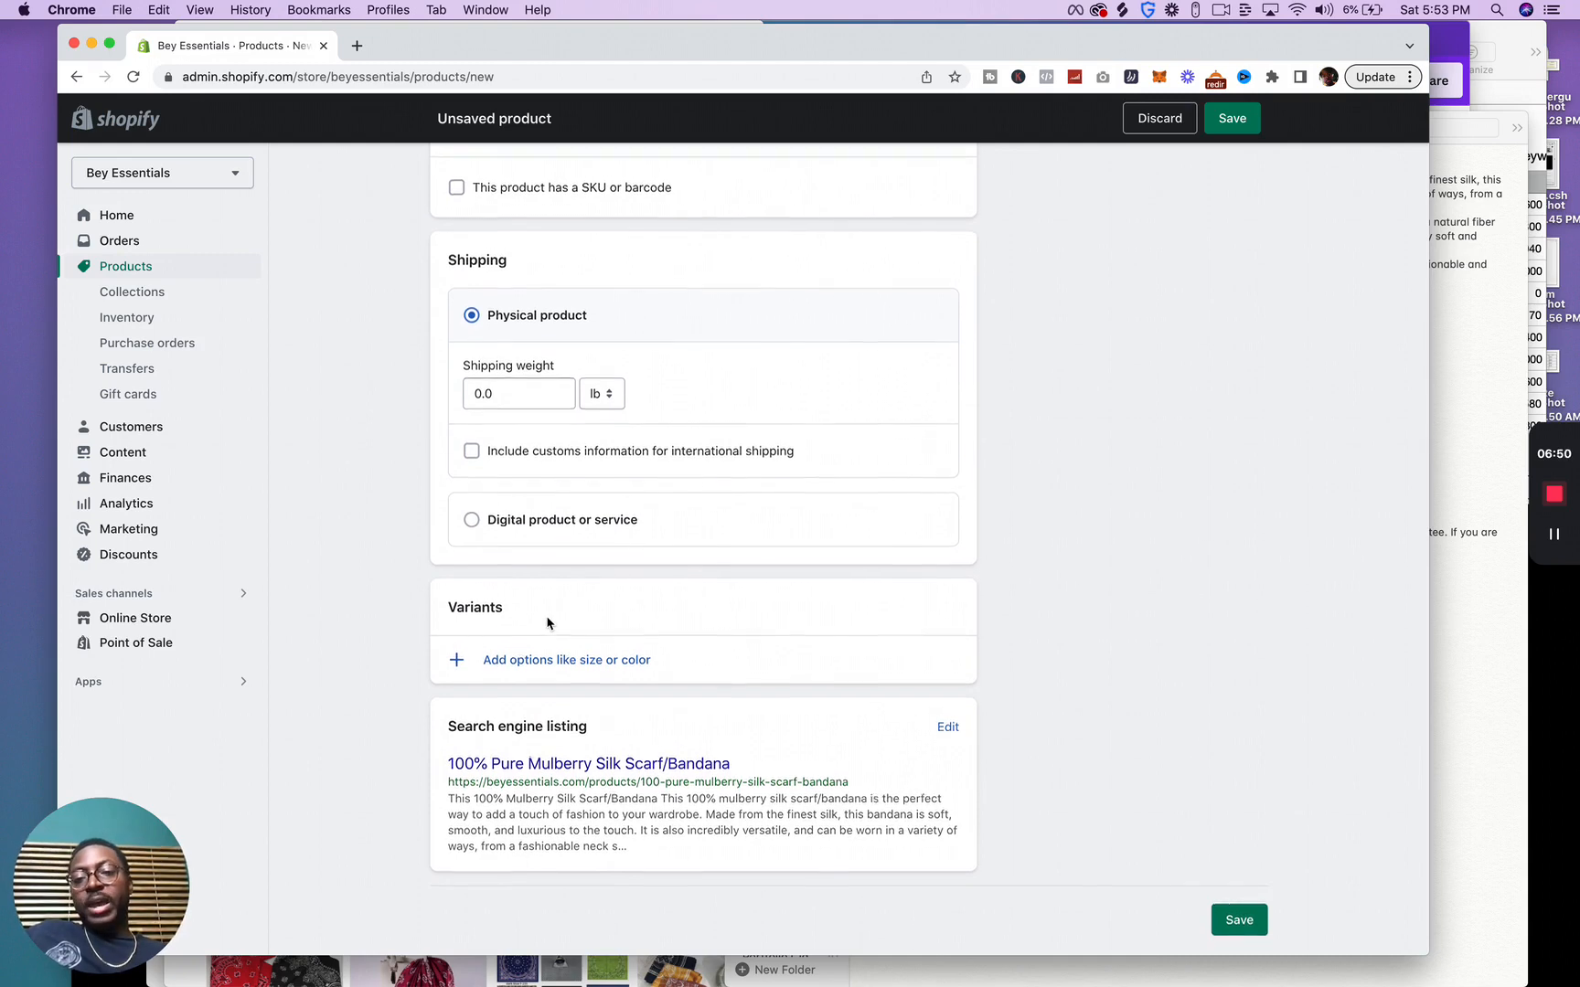
left_click(459, 670)
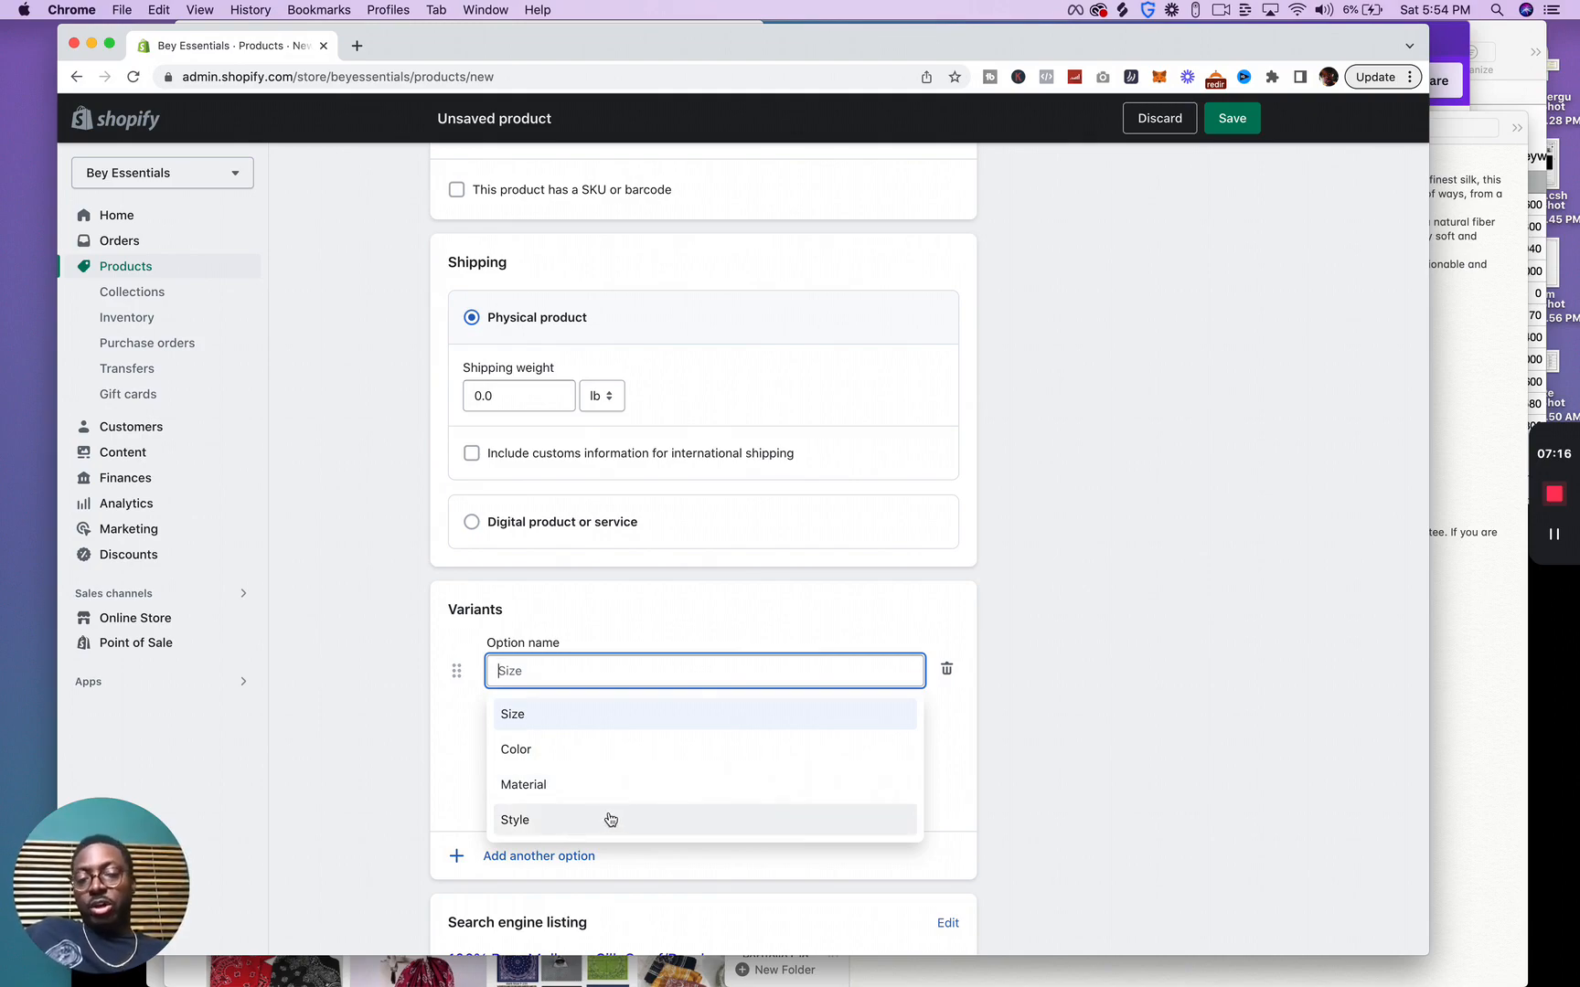
scroll(1033, 503, "up", 15)
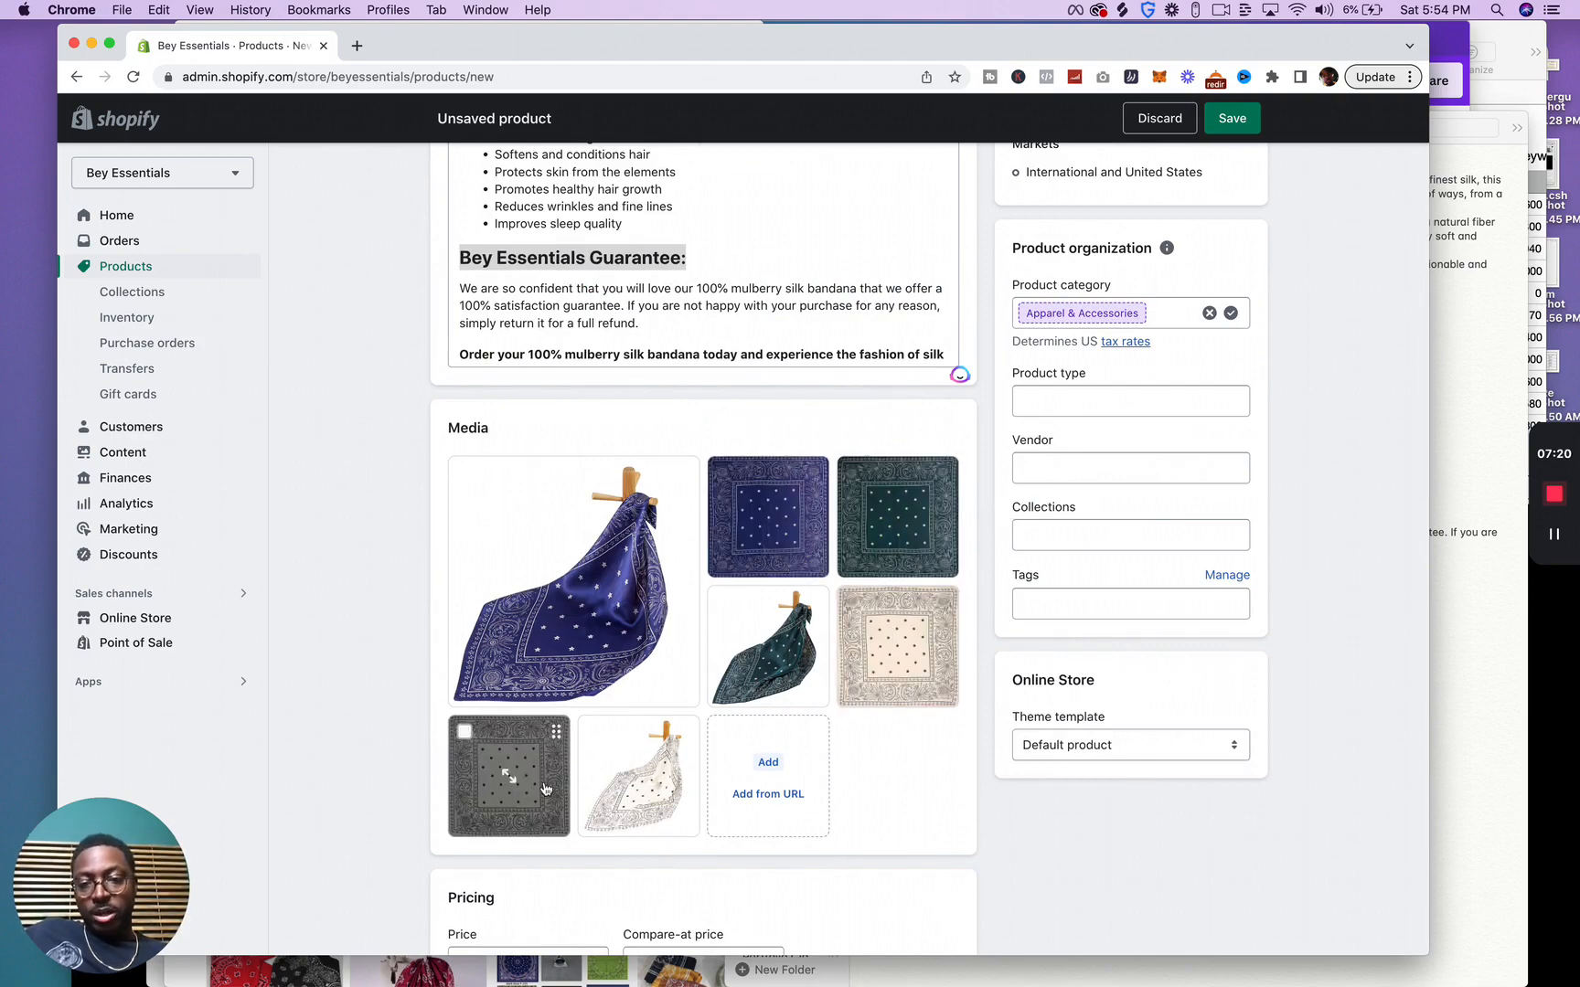
scroll(903, 822, "down", 7)
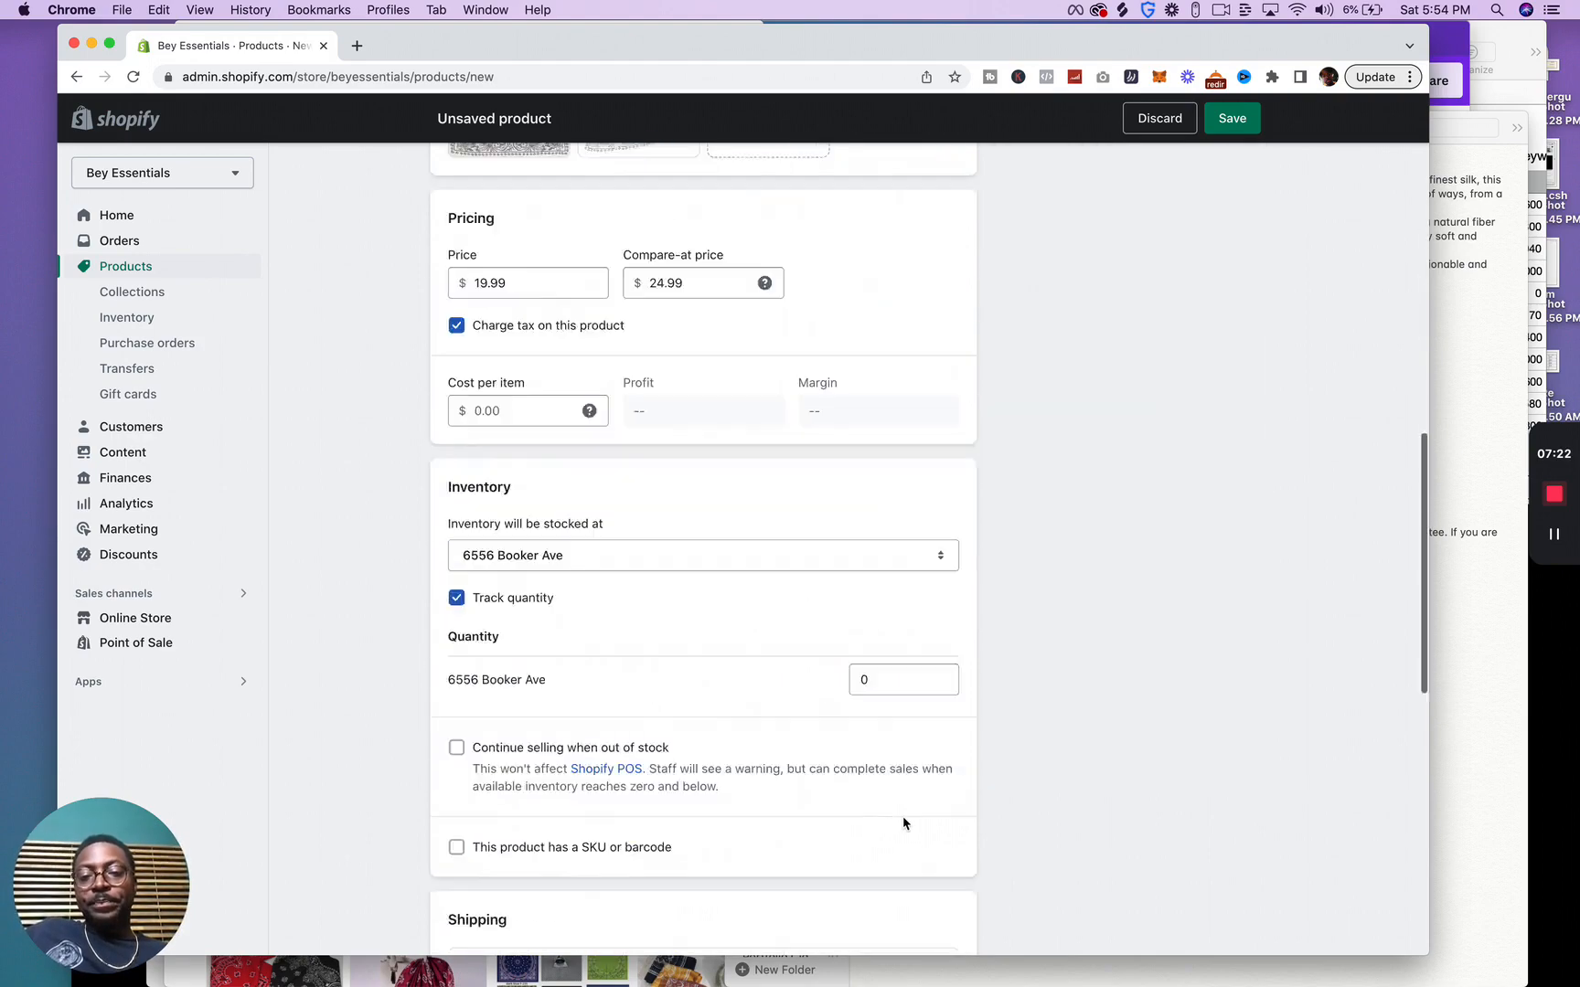
scroll(905, 805, "down", 10)
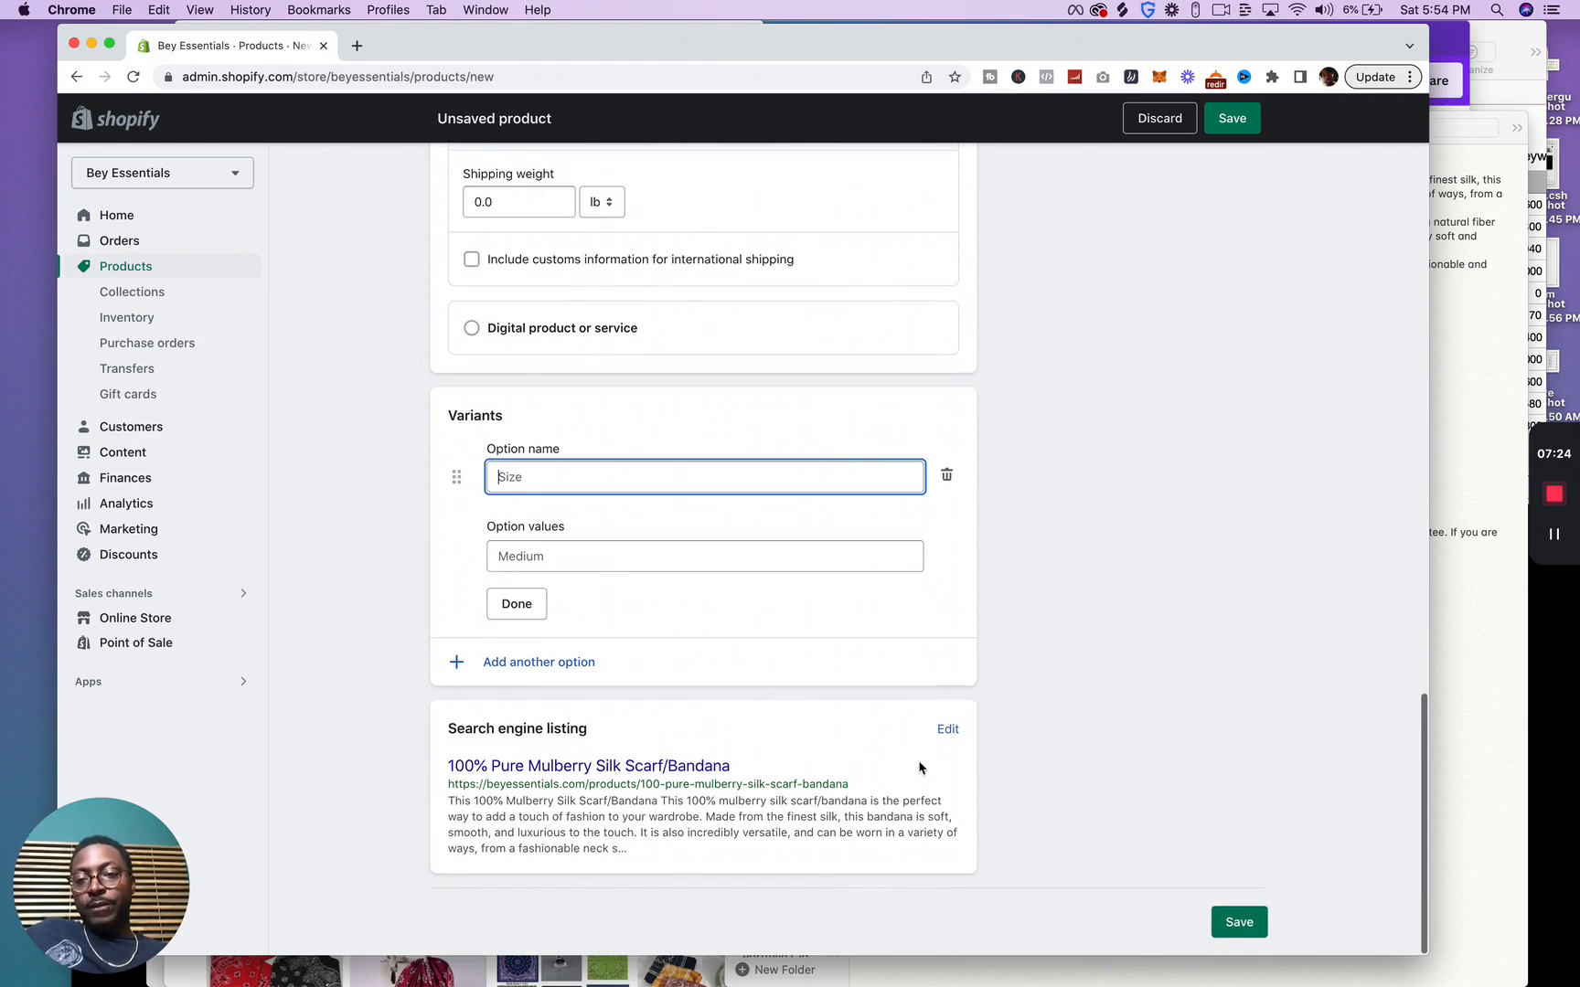
left_click(622, 485)
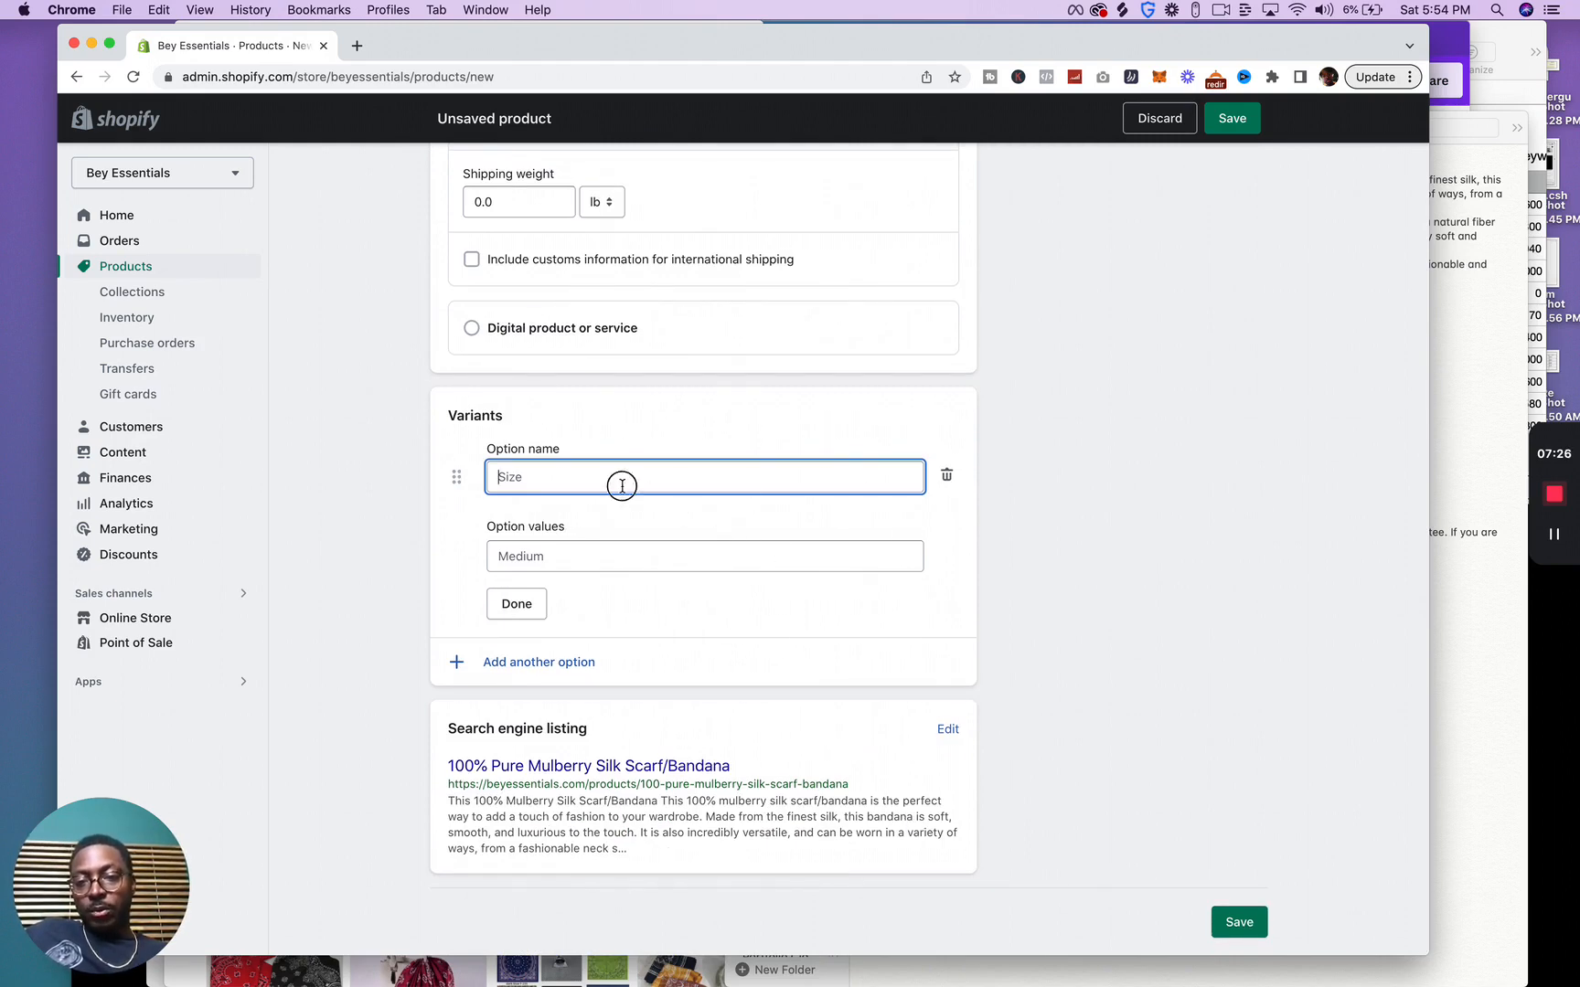
left_click(592, 564)
left_click(591, 560)
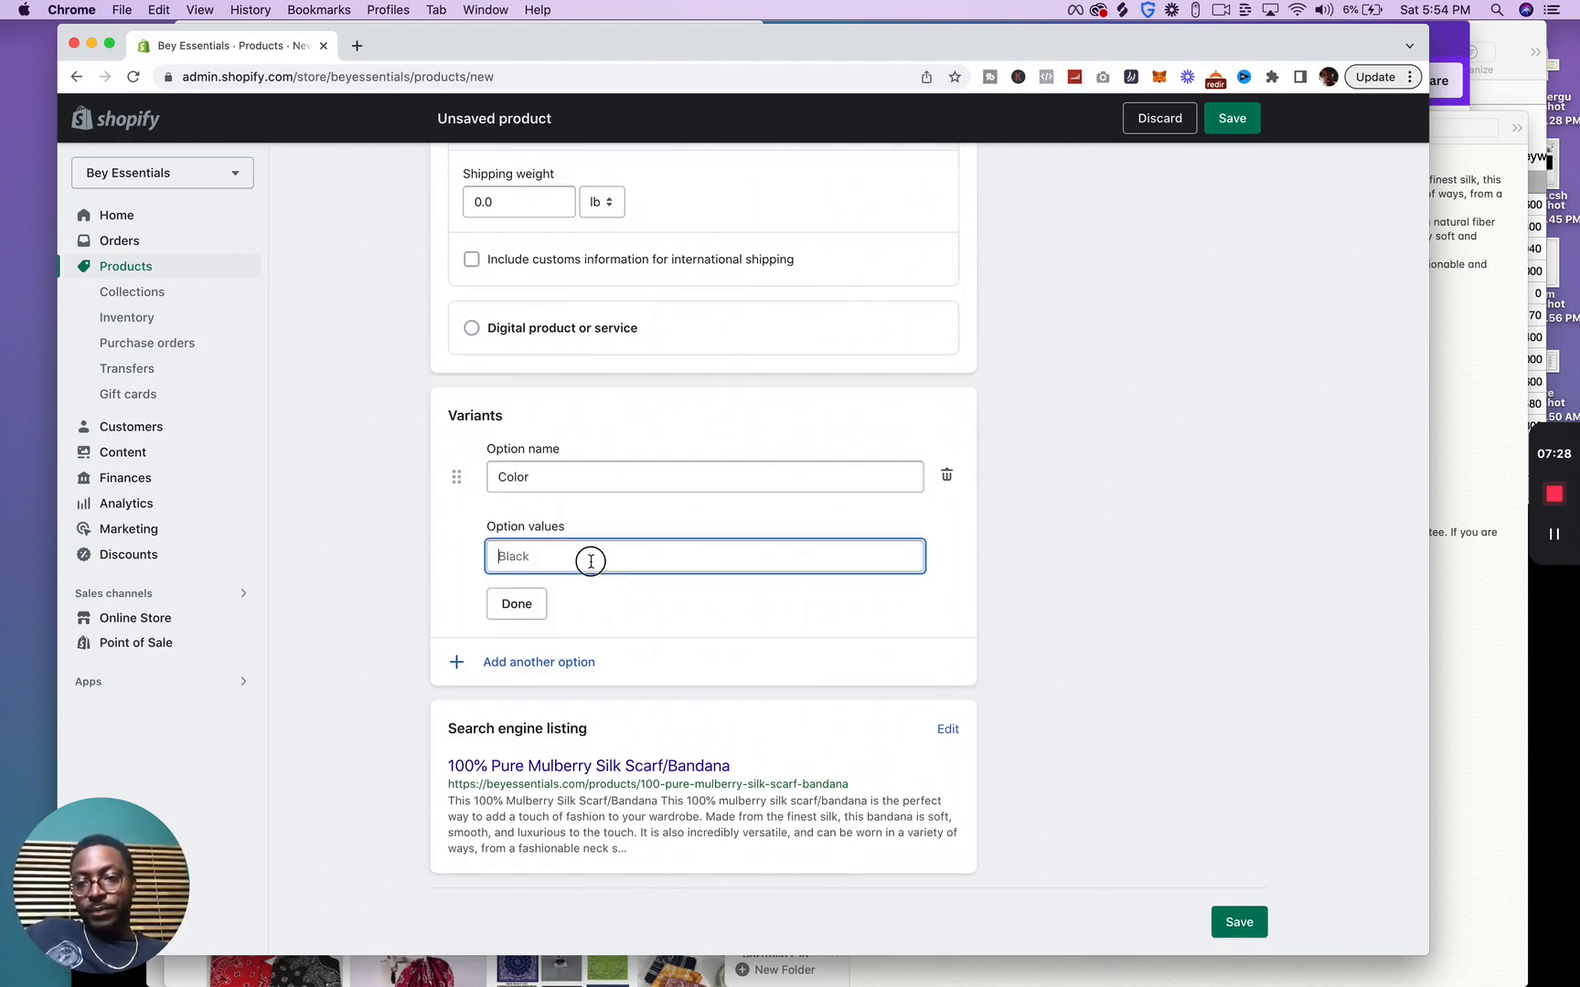
Enter Blue, Green, Tan and White as the Color option's values and finish the option.
type("Blue")
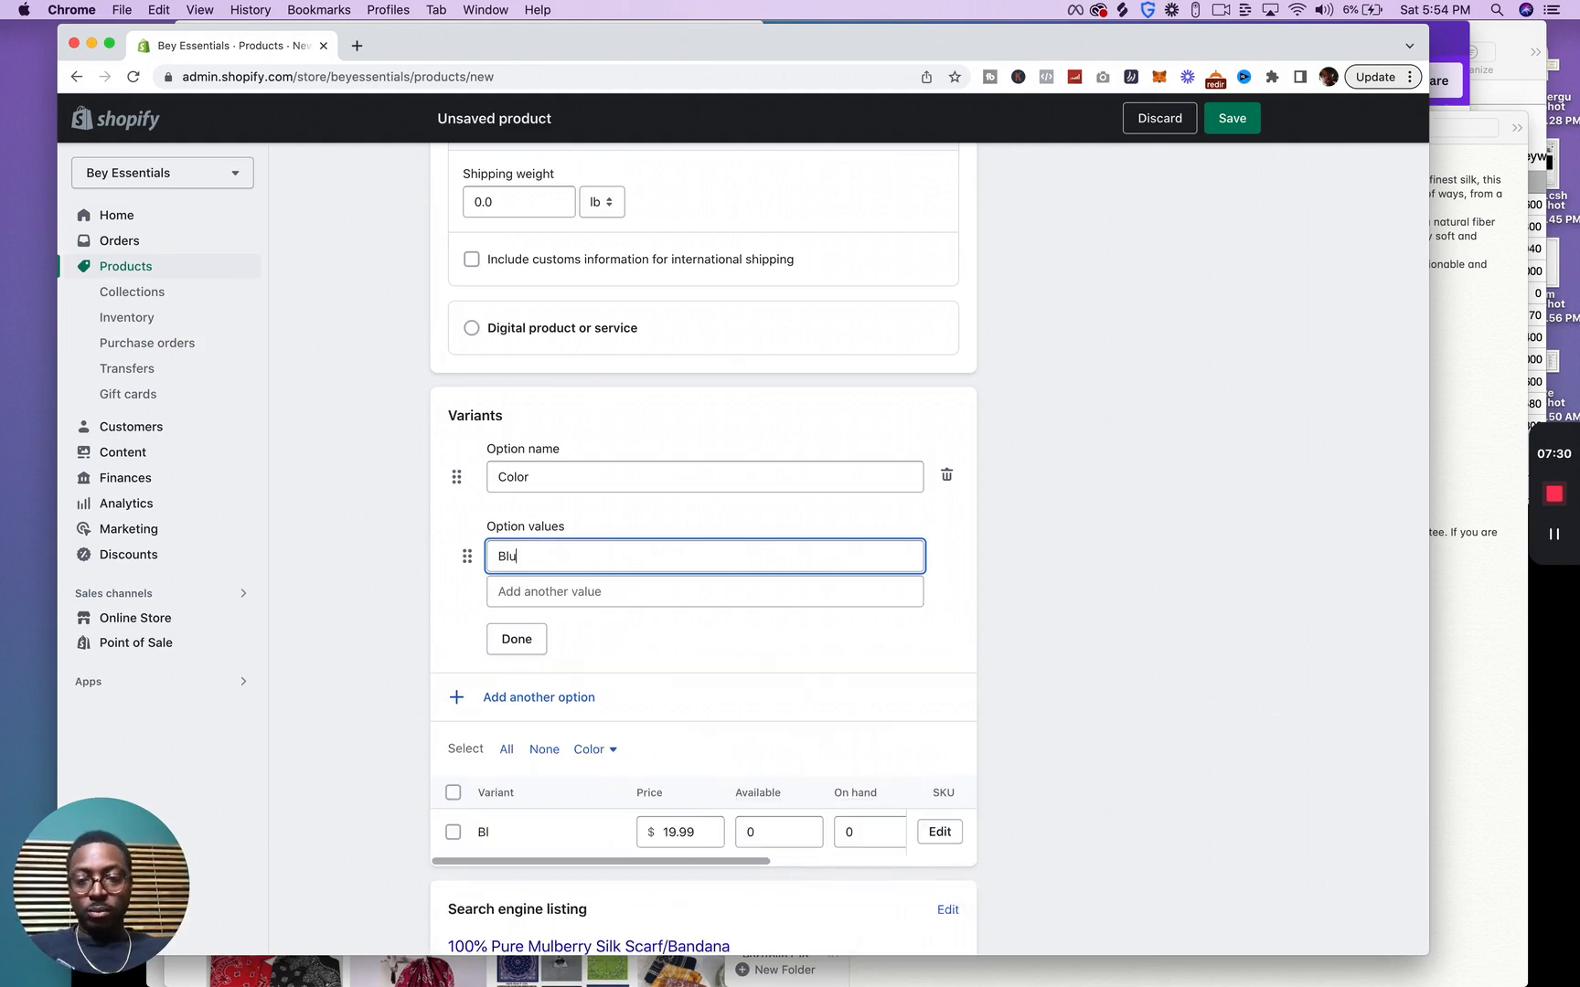
left_click(629, 594)
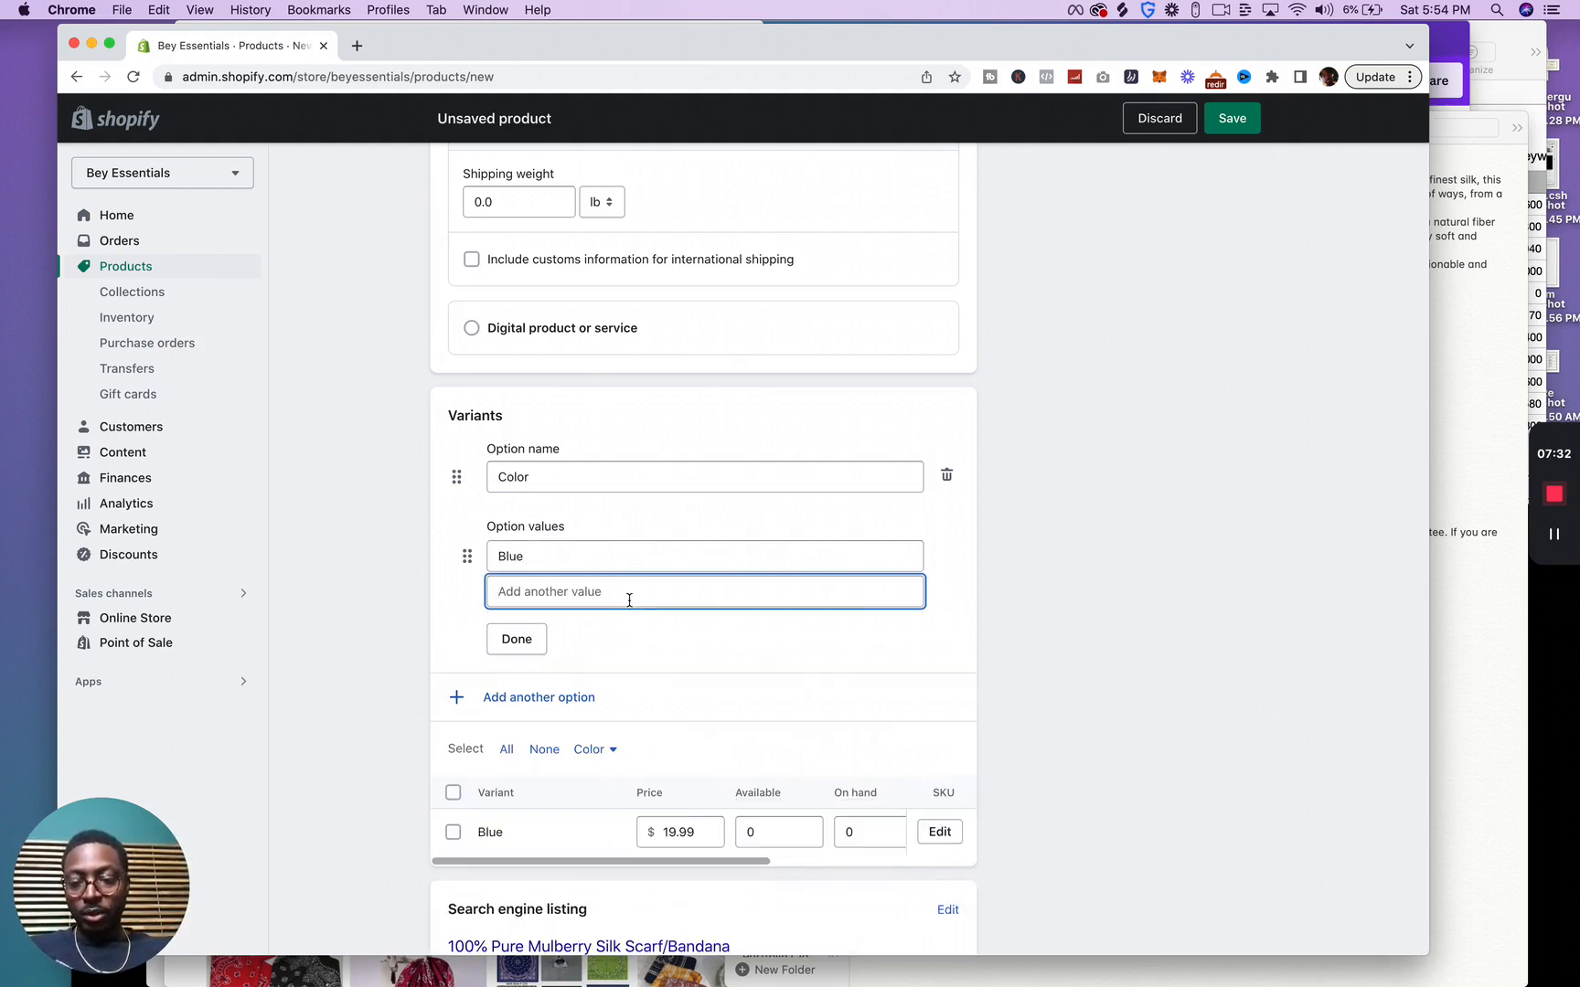
type("Green")
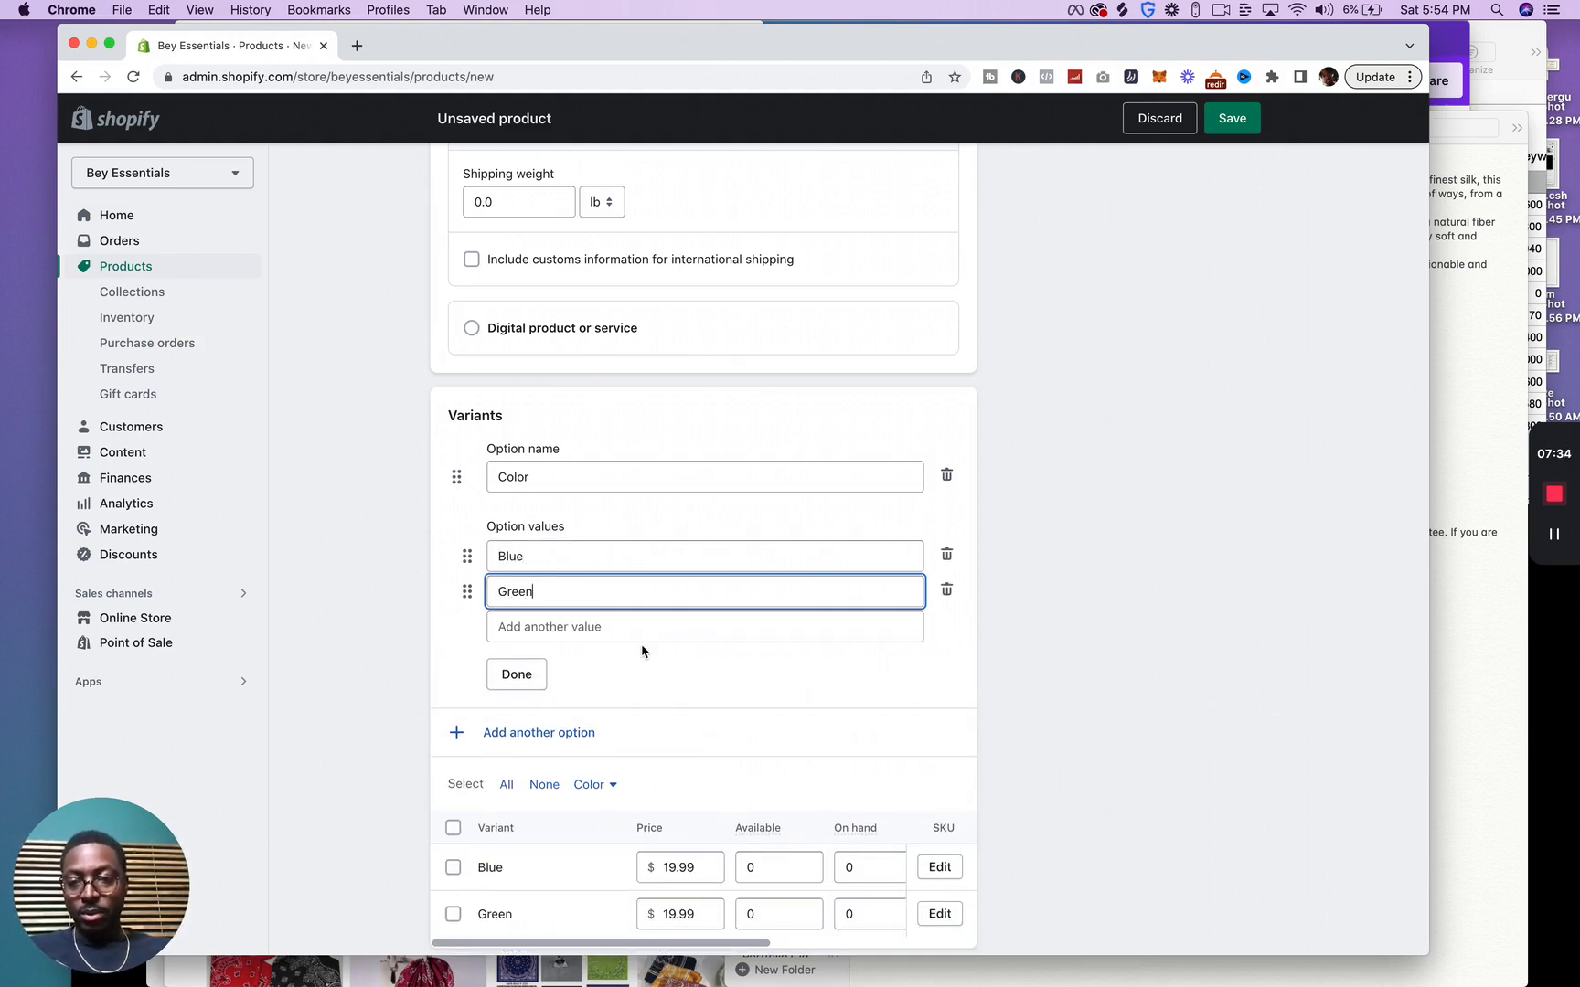
left_click(643, 631)
type("Tan")
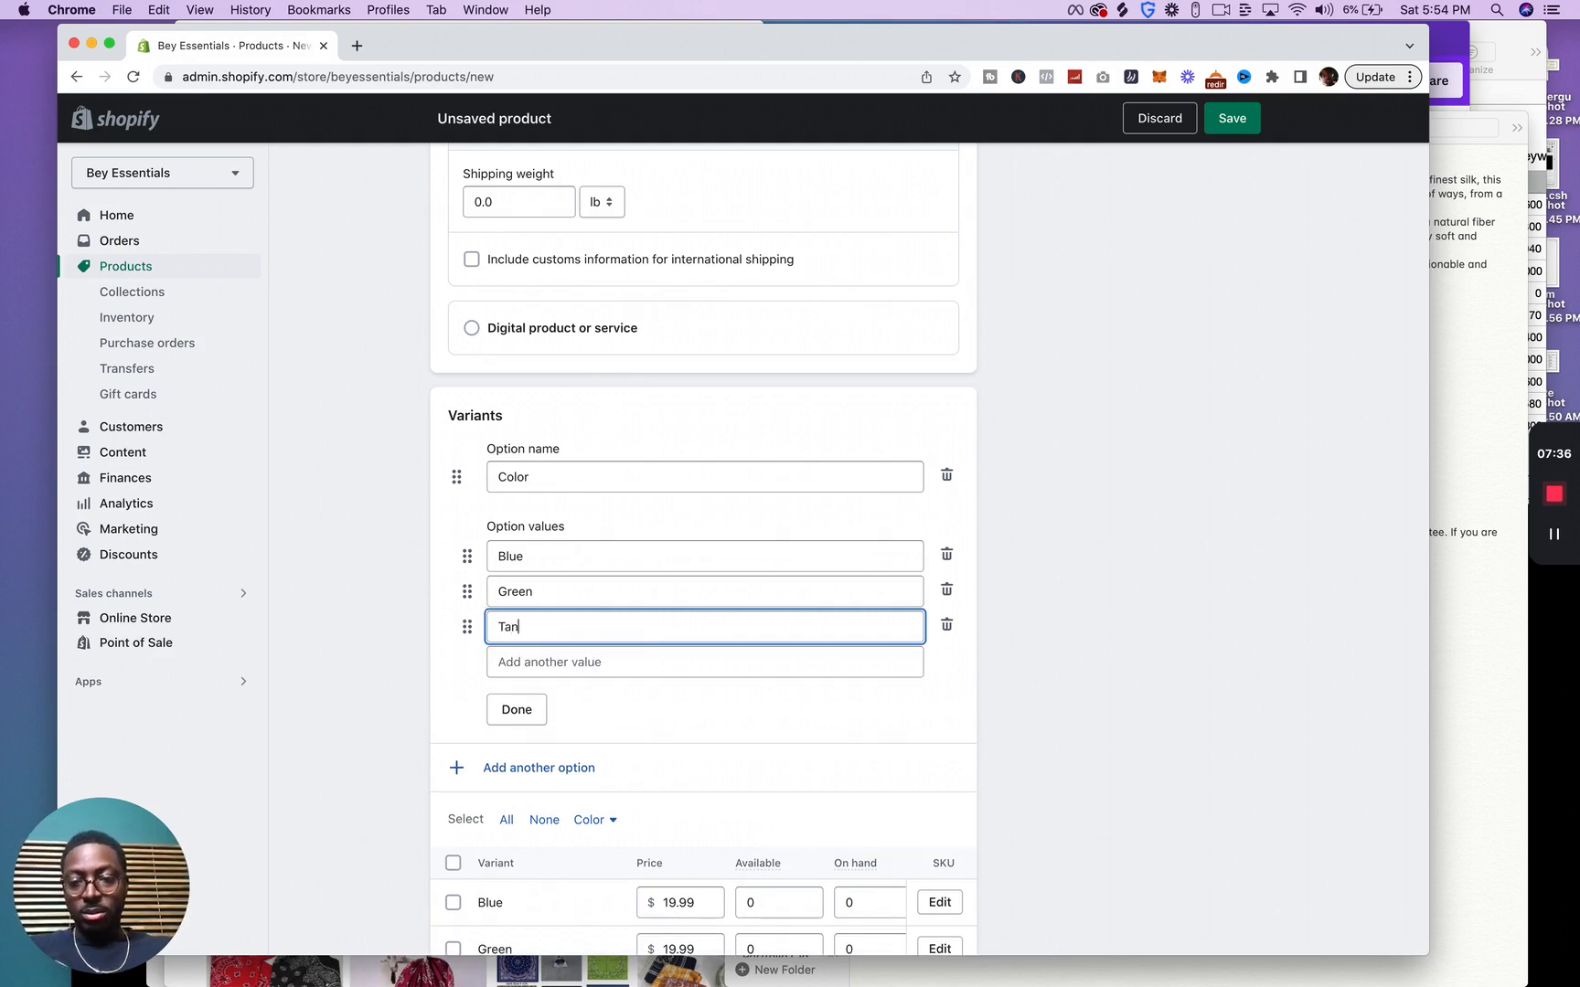
left_click(644, 657)
type("White")
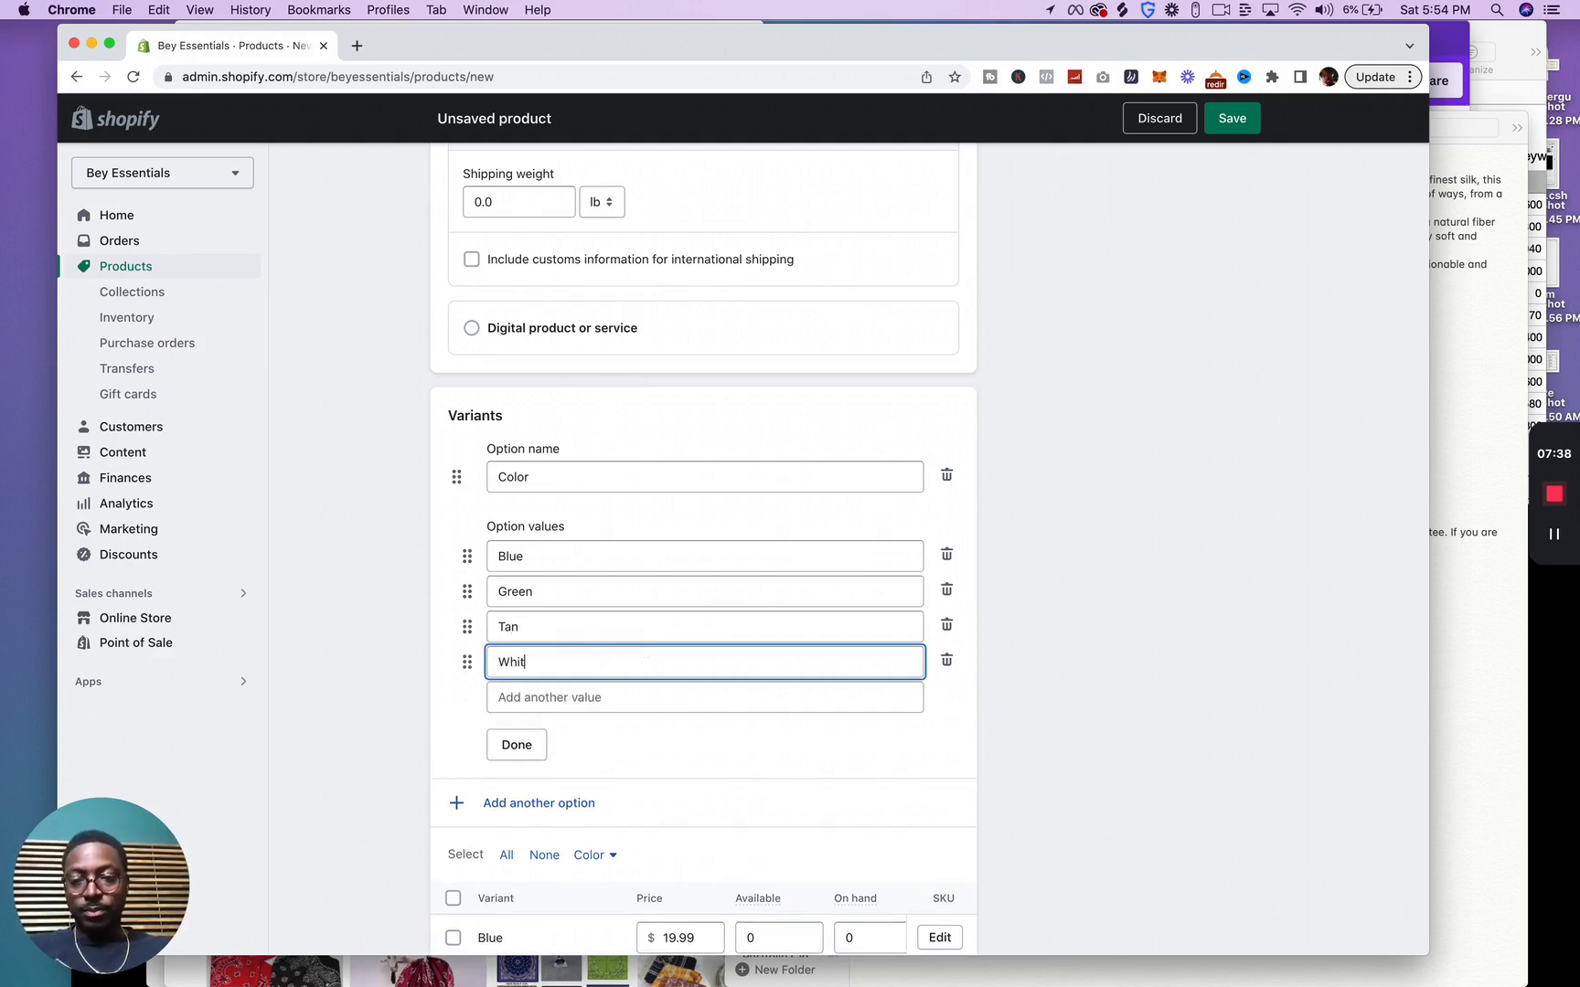
left_click(518, 748)
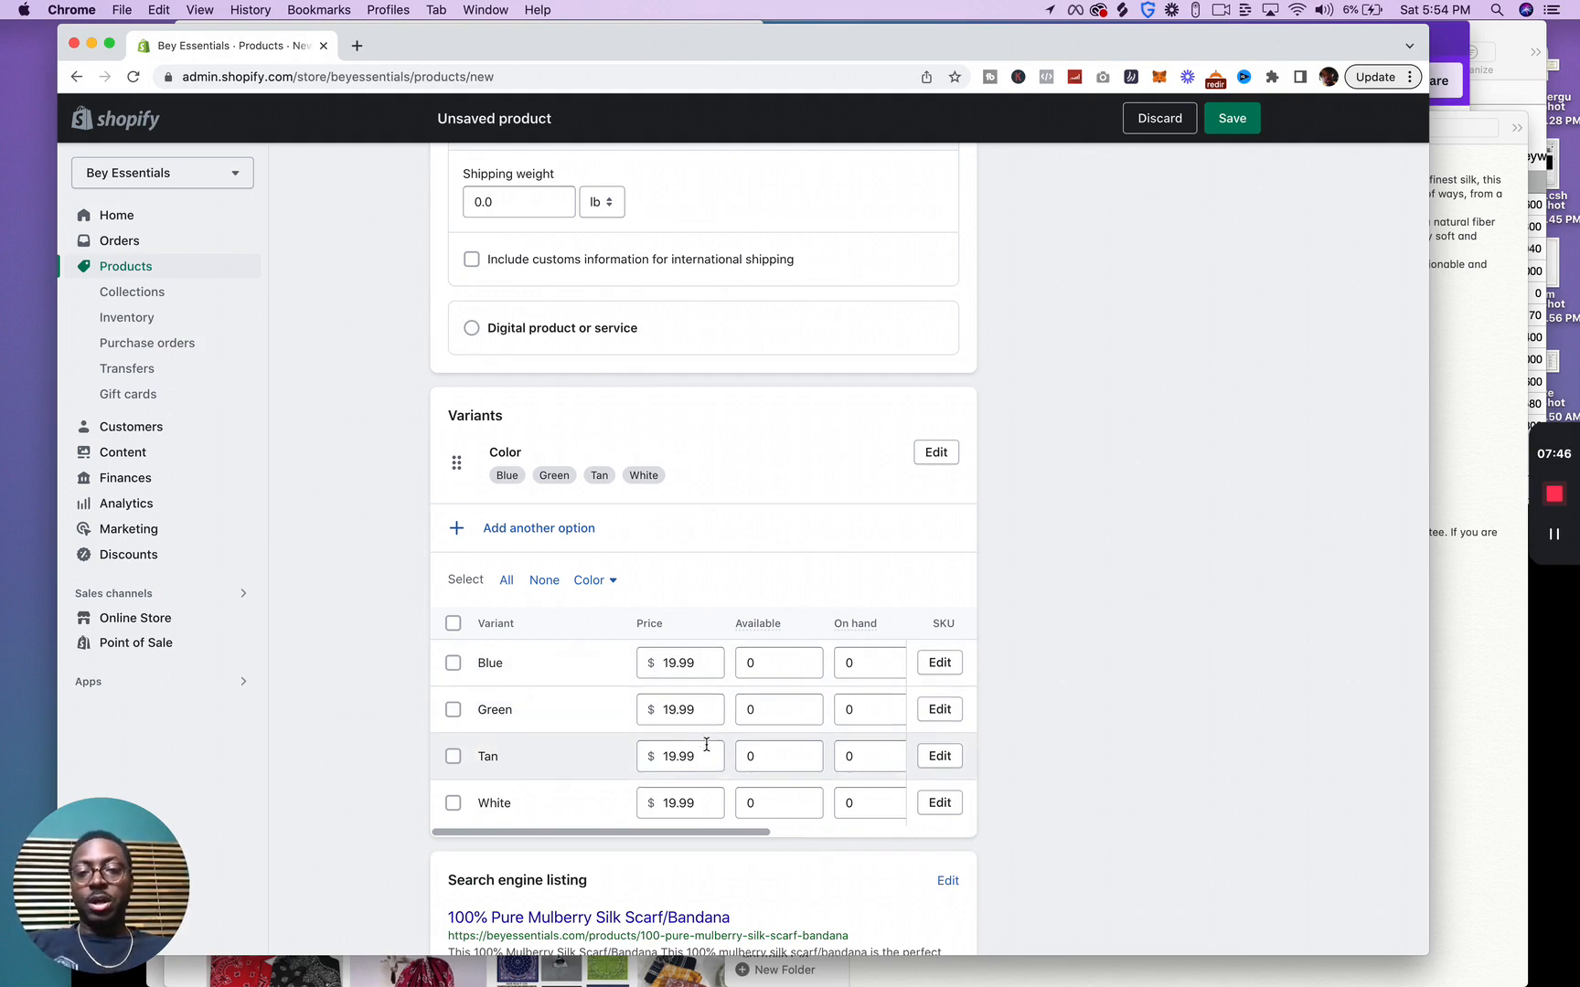
Set the available quantity of the Blue and Green variants to 10 each.
left_click(773, 662)
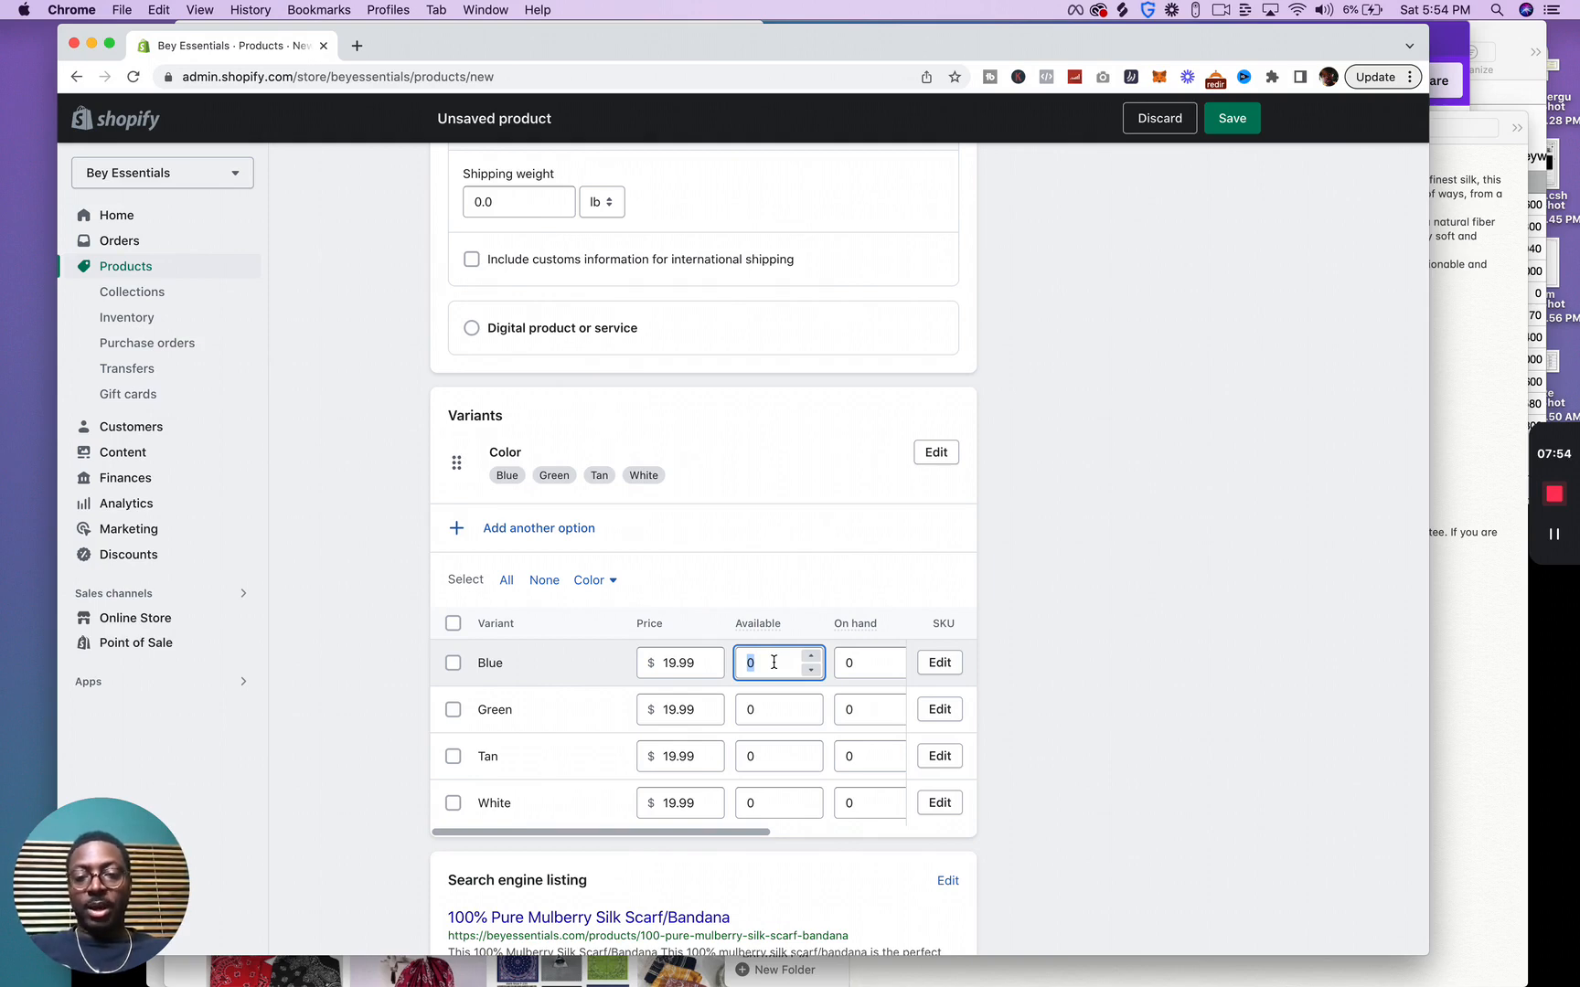
type("6")
key("BackSpace")
type("10")
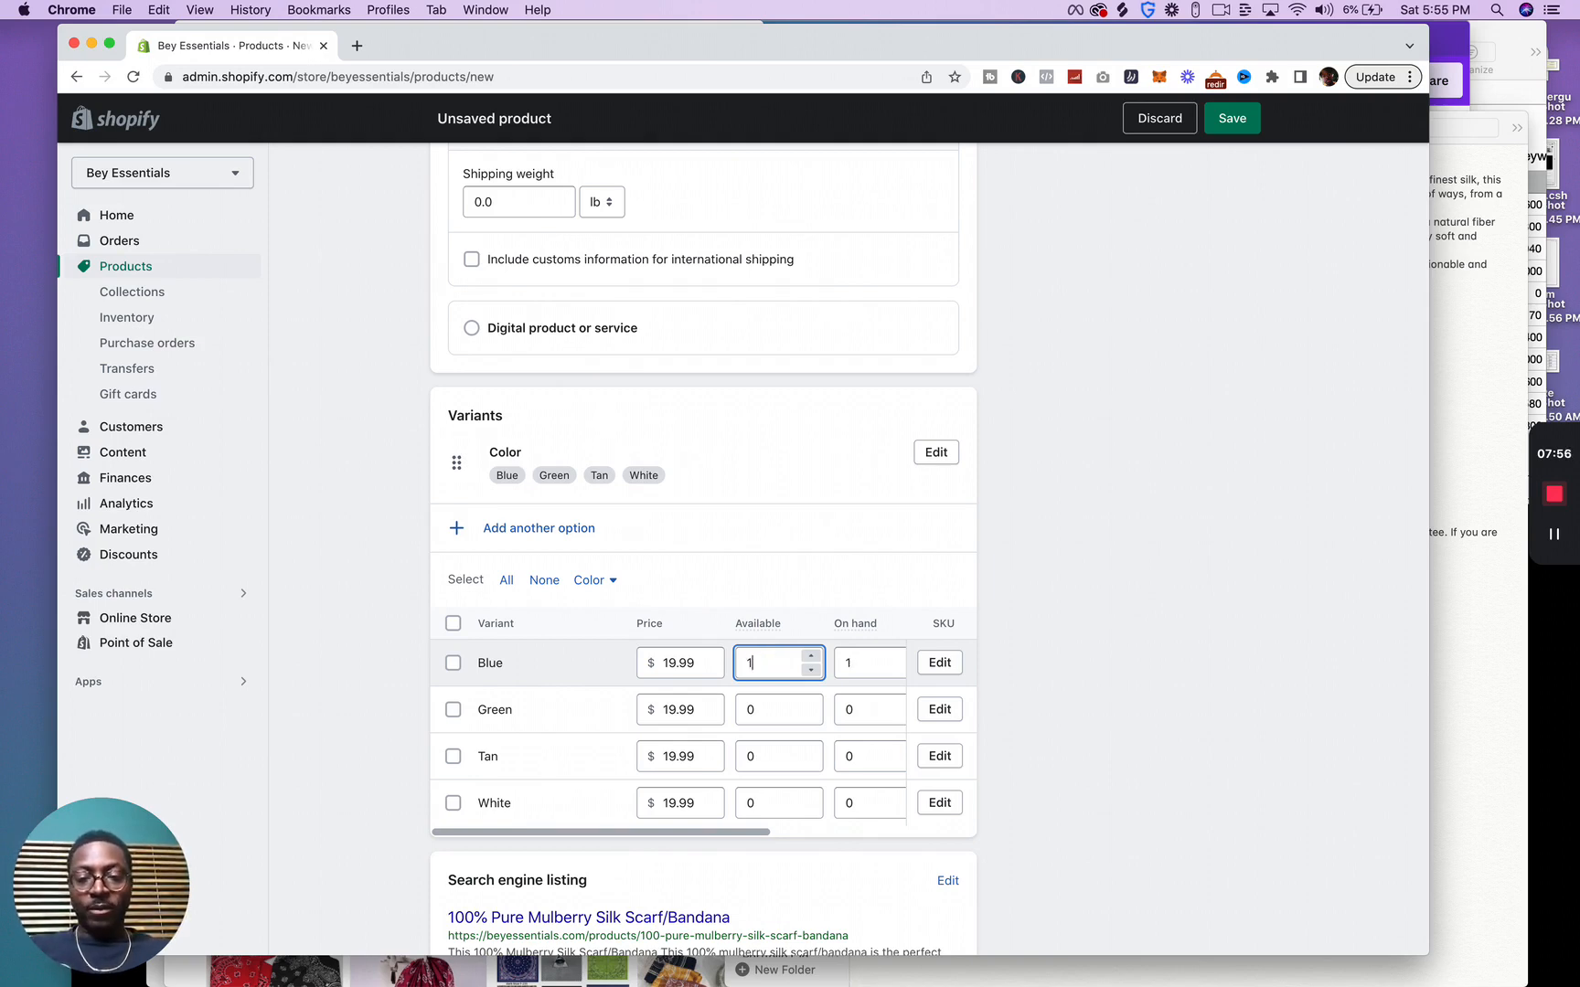
left_click(784, 714)
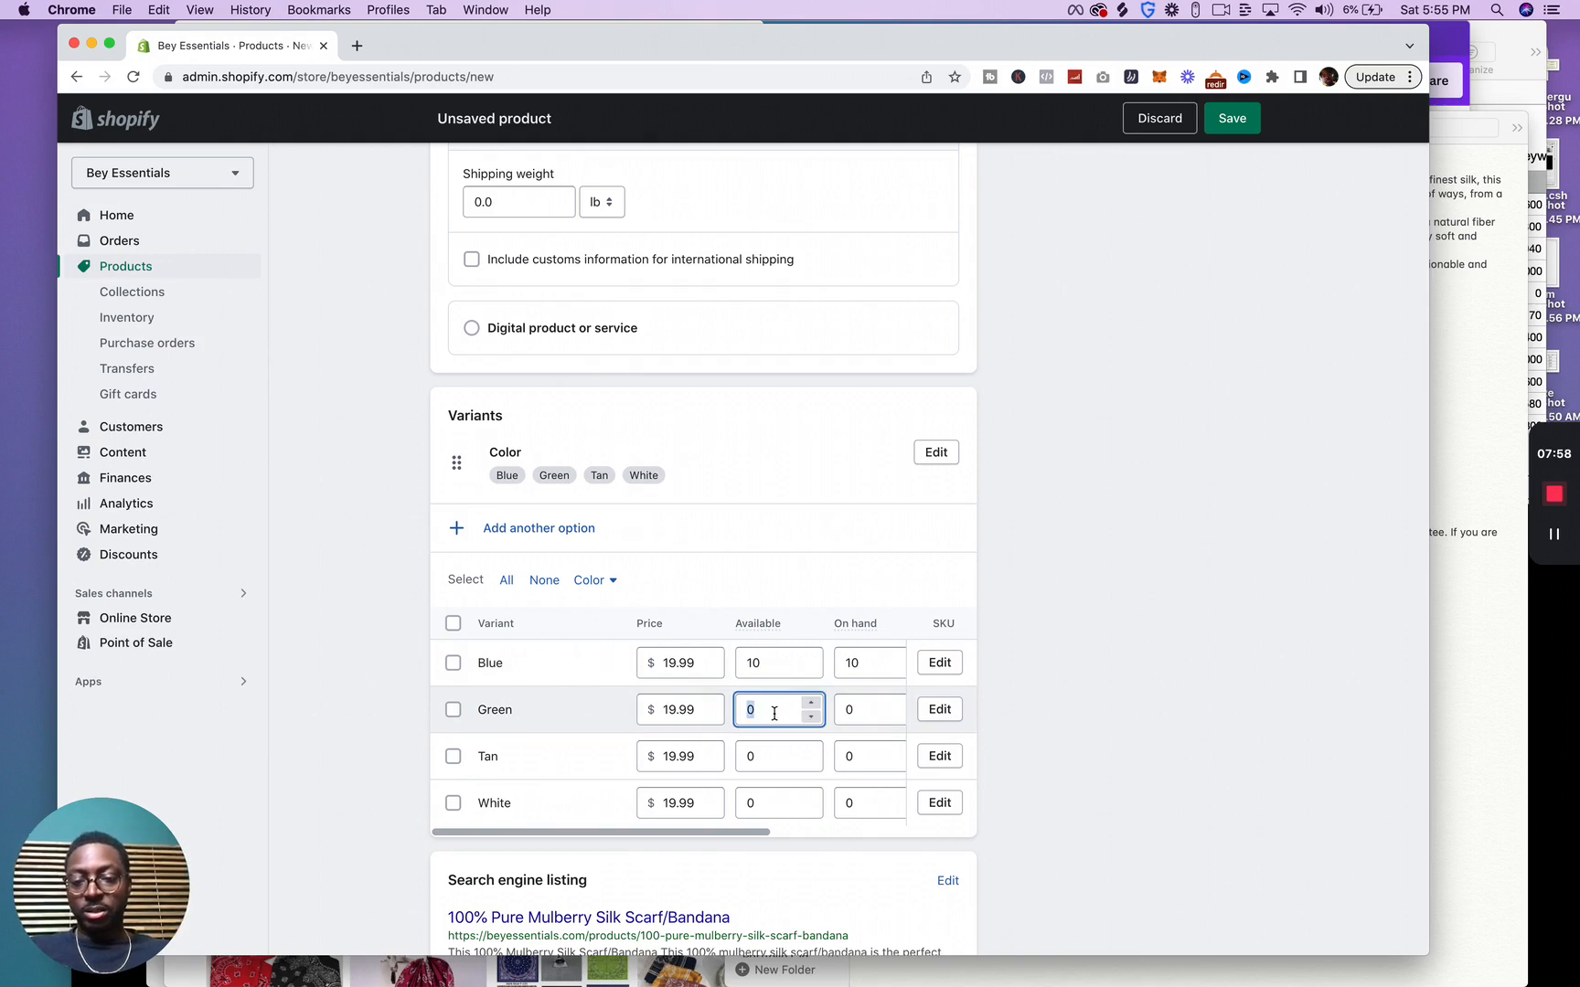
key("BackSpace")
type("10")
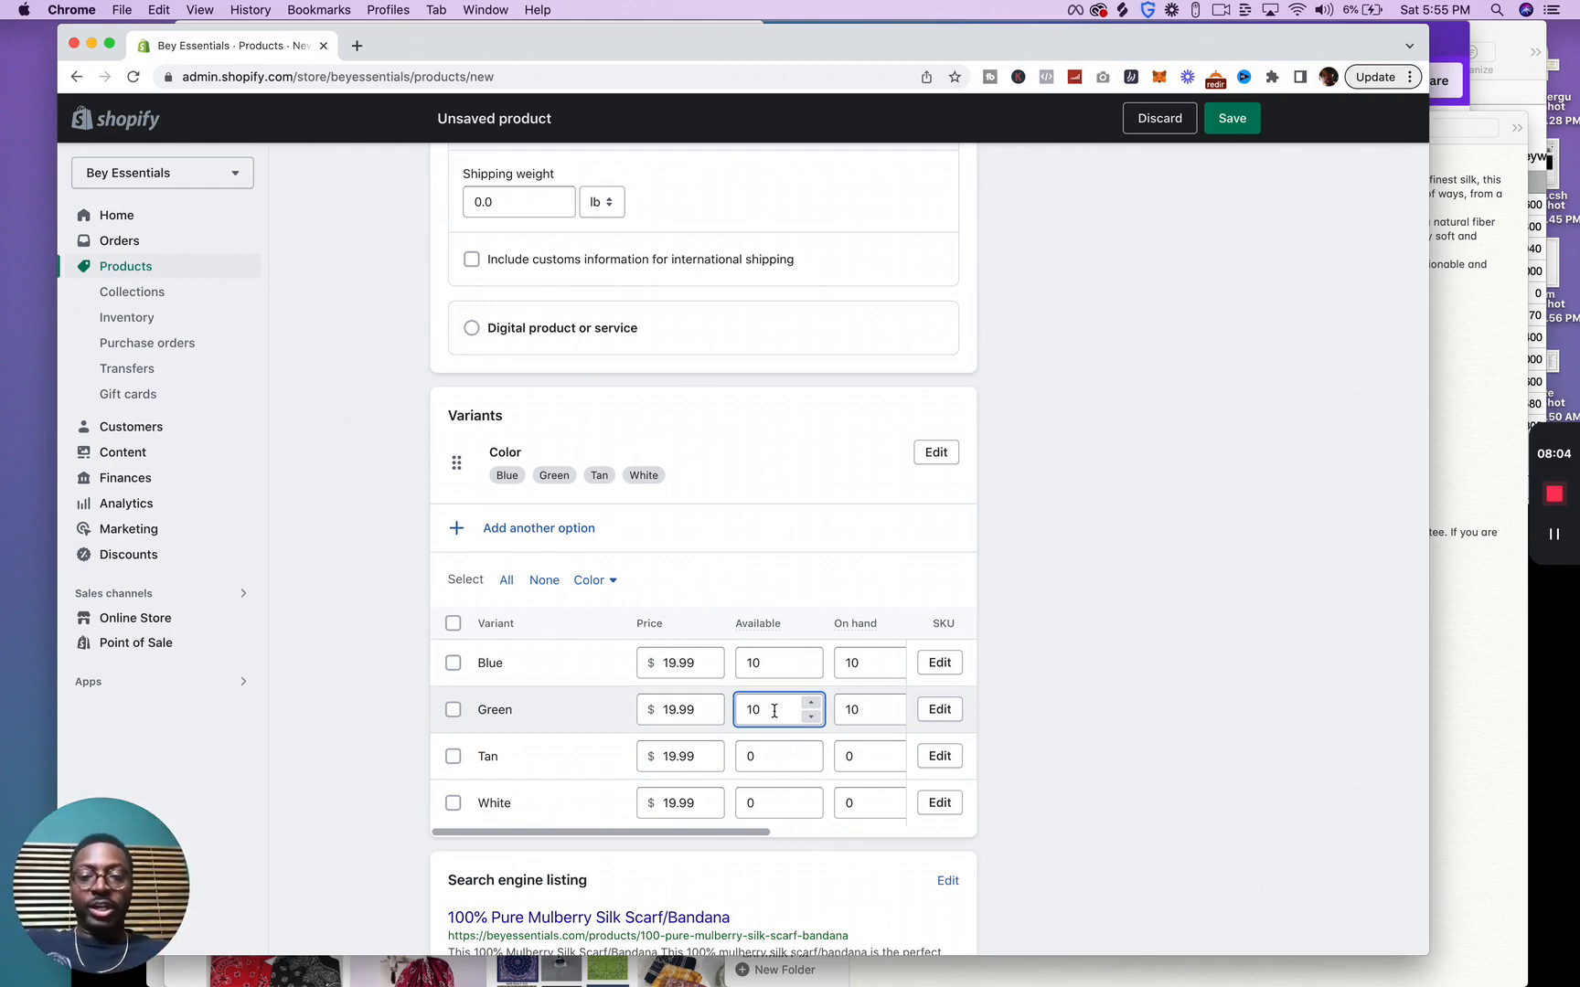
Clear the available quantities of the Green and Blue variants and set Blue to 0.
key("BackSpace")
key("BackSpace")
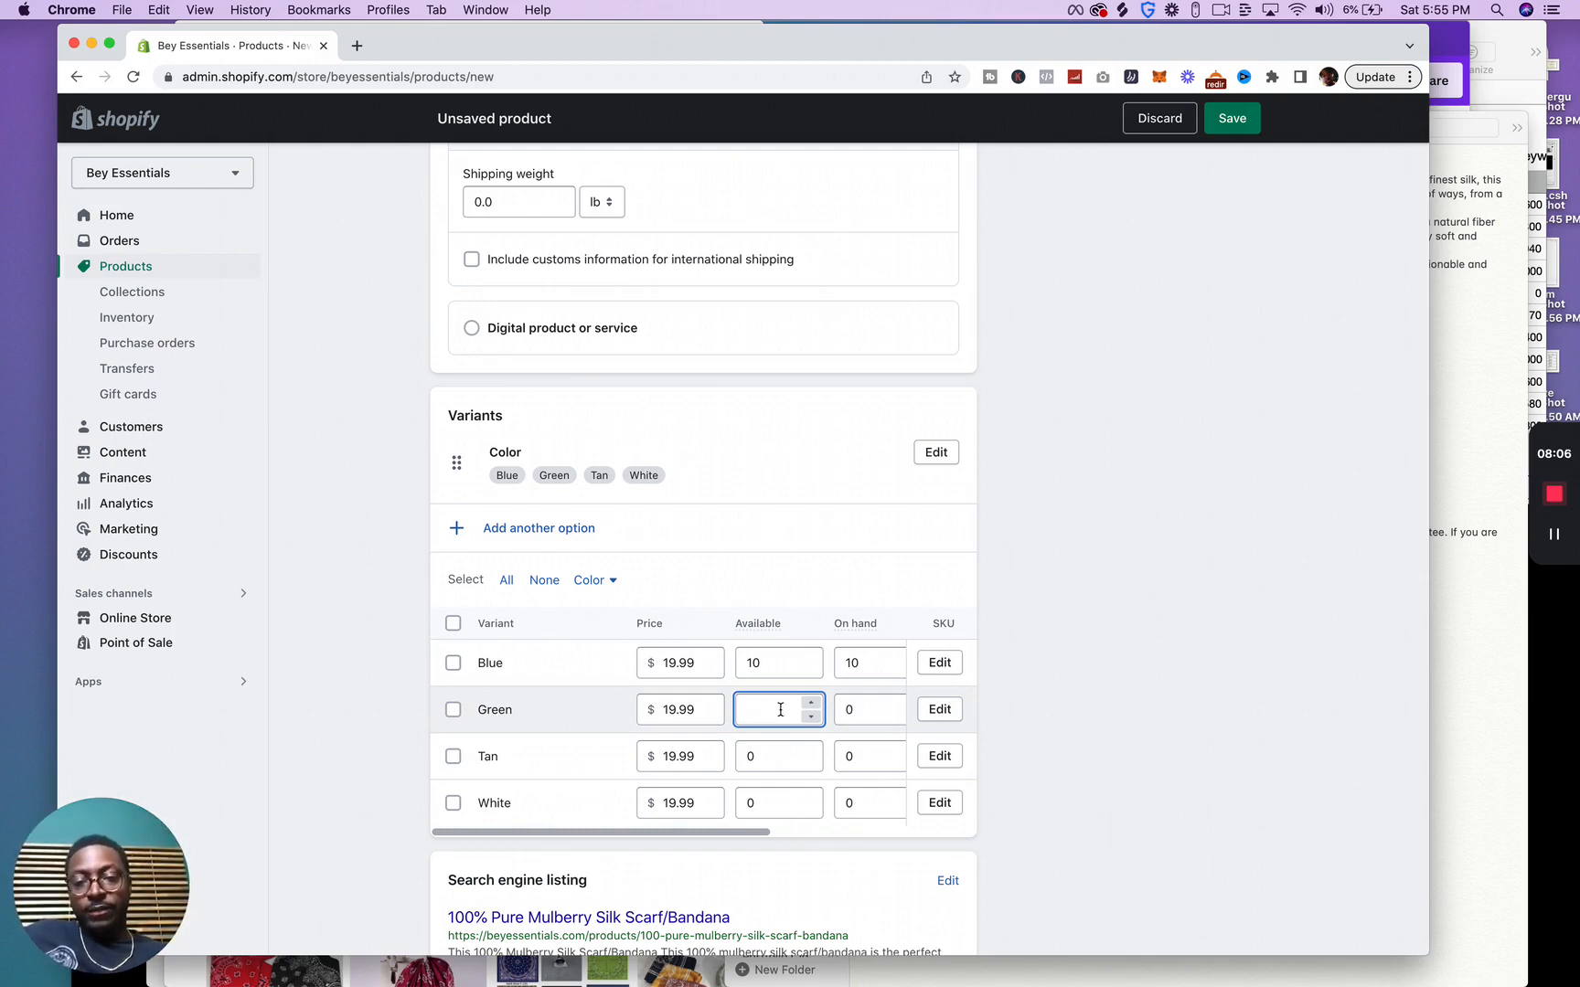
left_click(778, 663)
key("BackSpace")
key("BackSpace")
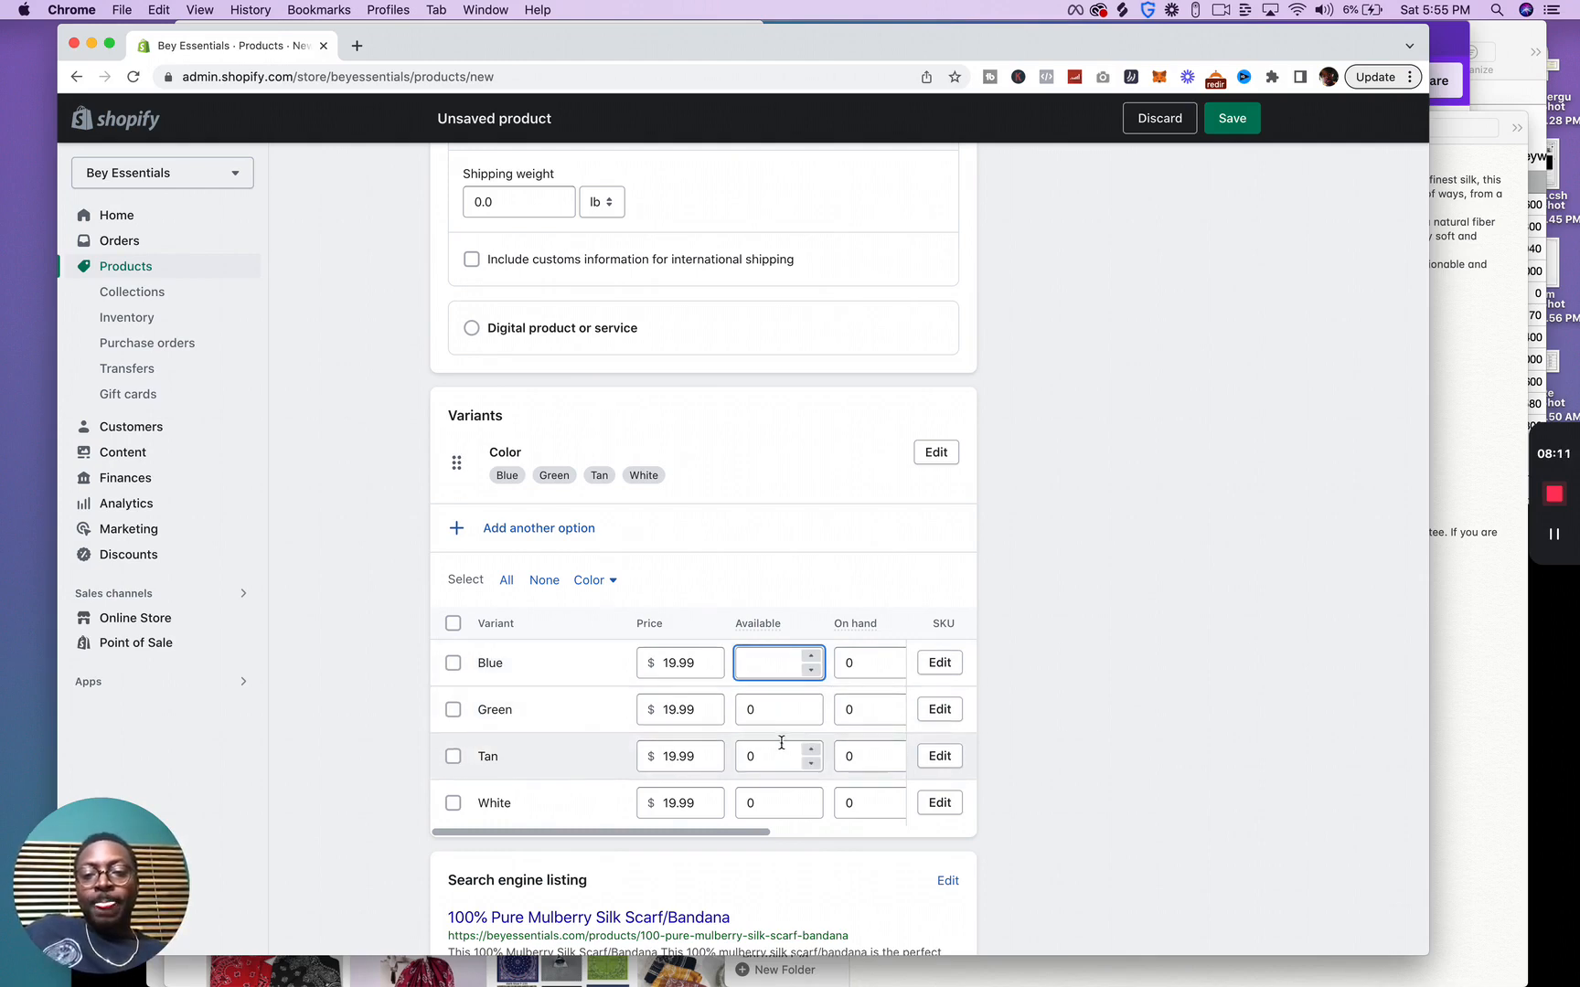
scroll(763, 693, "down", 1)
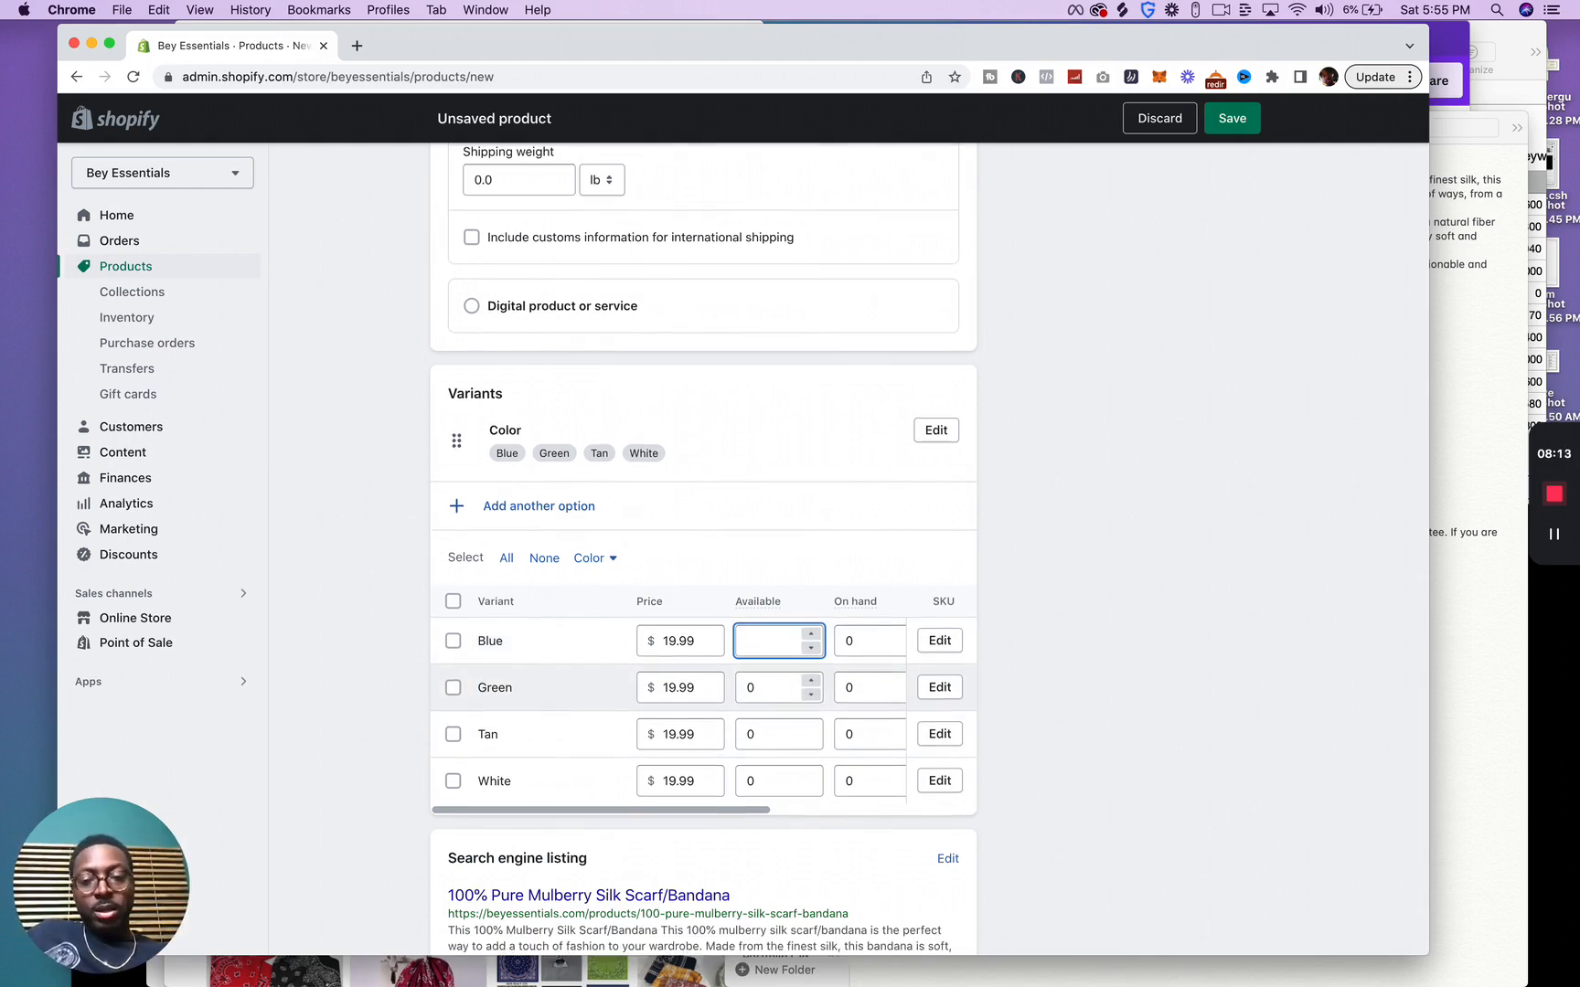
scroll(783, 675, "down", 3)
type("0")
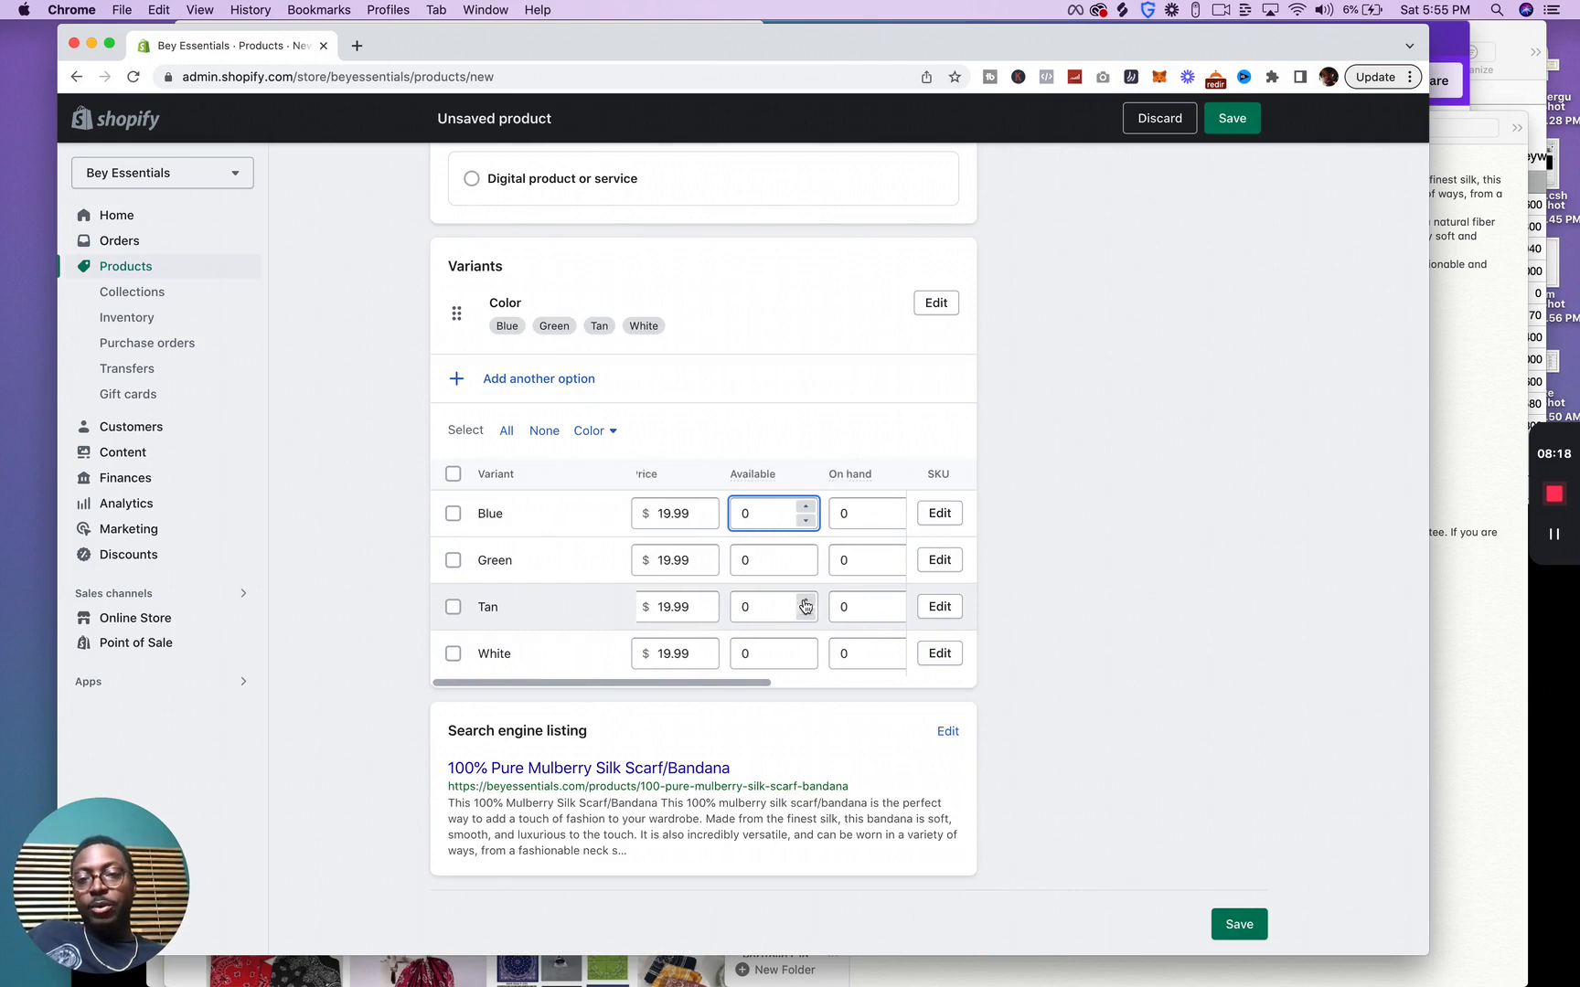
Review the inventory and shipping settings and the variant table's columns through to Barcode.
scroll(804, 603, "right", 2)
scroll(724, 352, "up", 10)
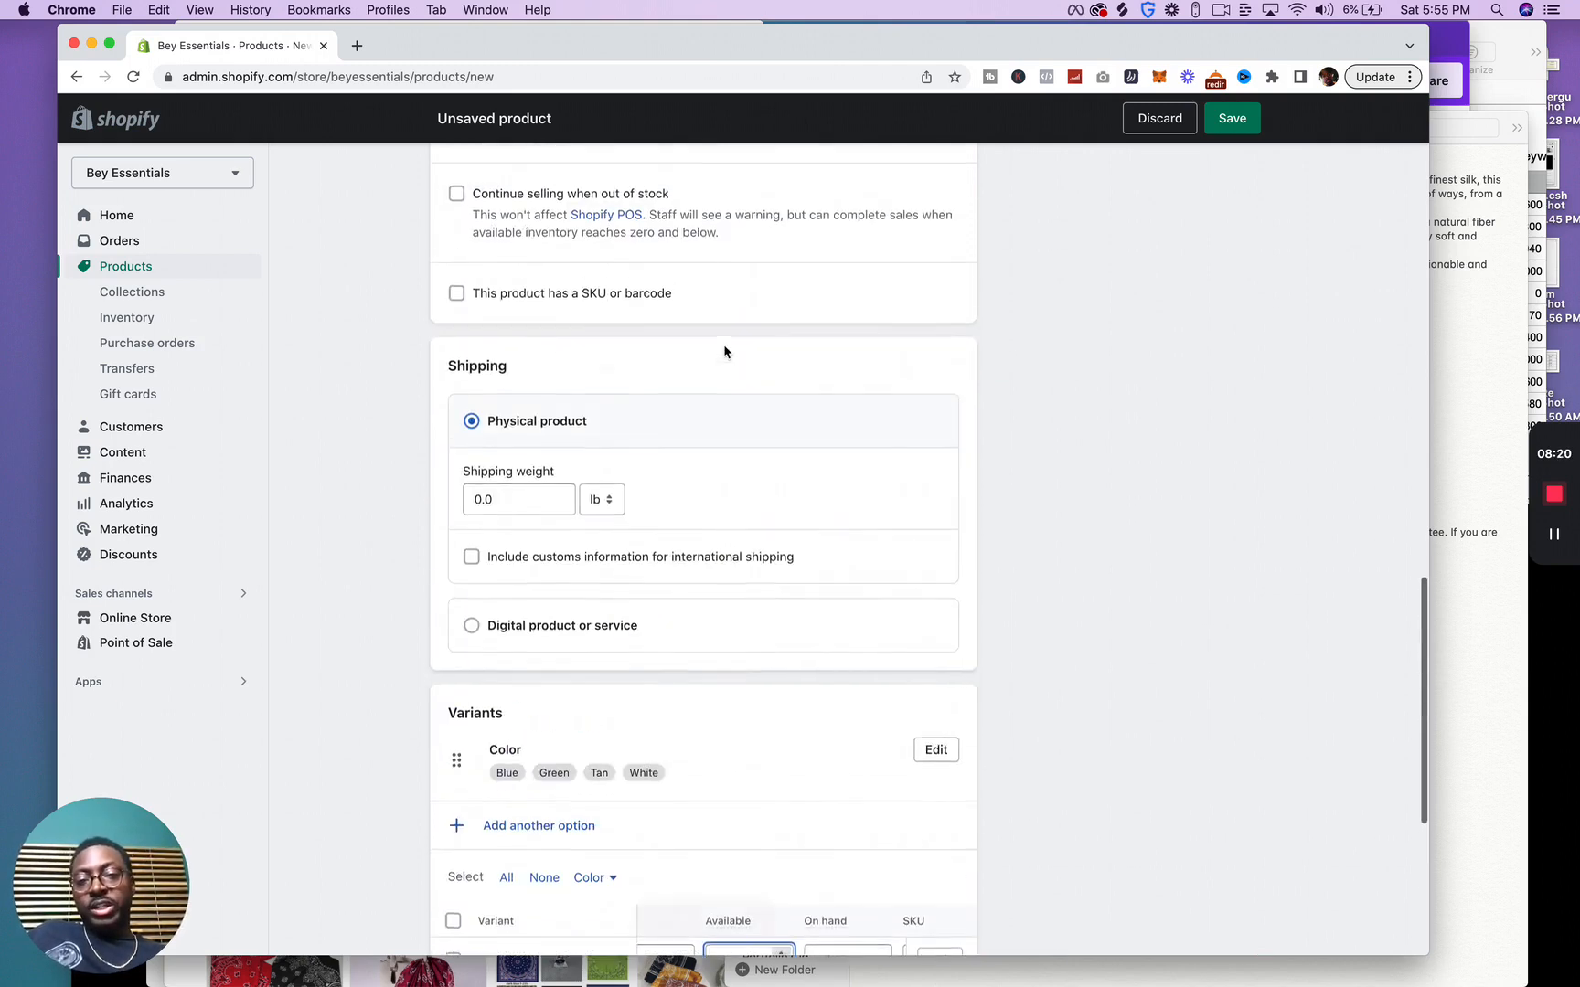
scroll(589, 498, "down", 5)
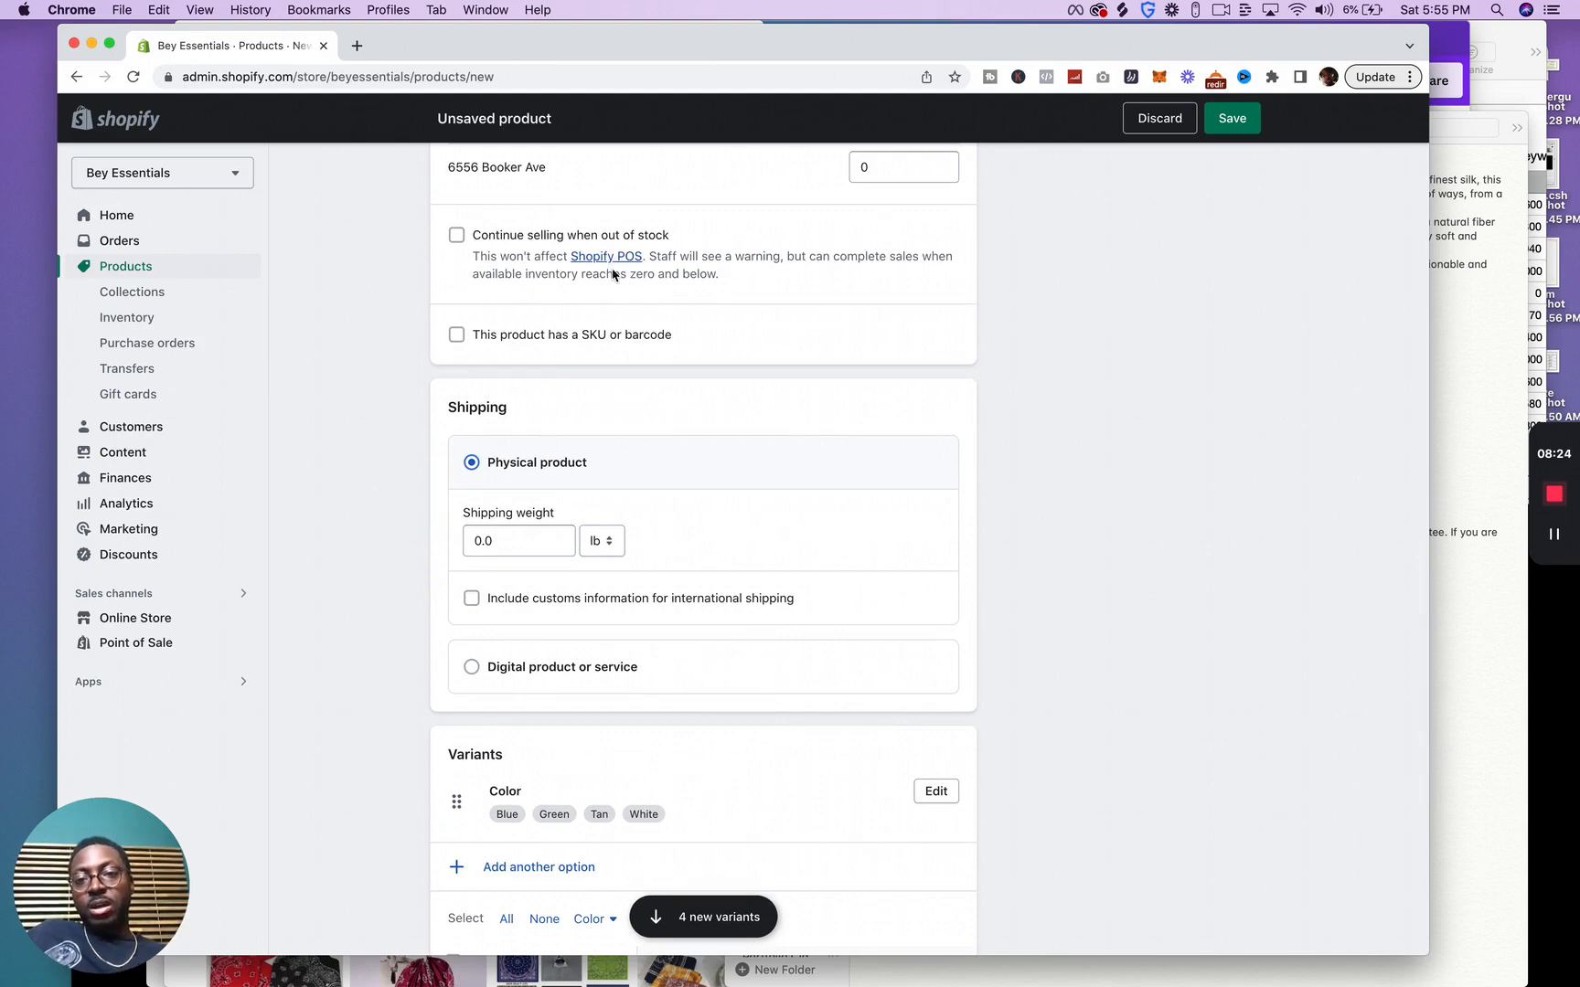
scroll(610, 265, "down", 5)
scroll(830, 730, "right", 5)
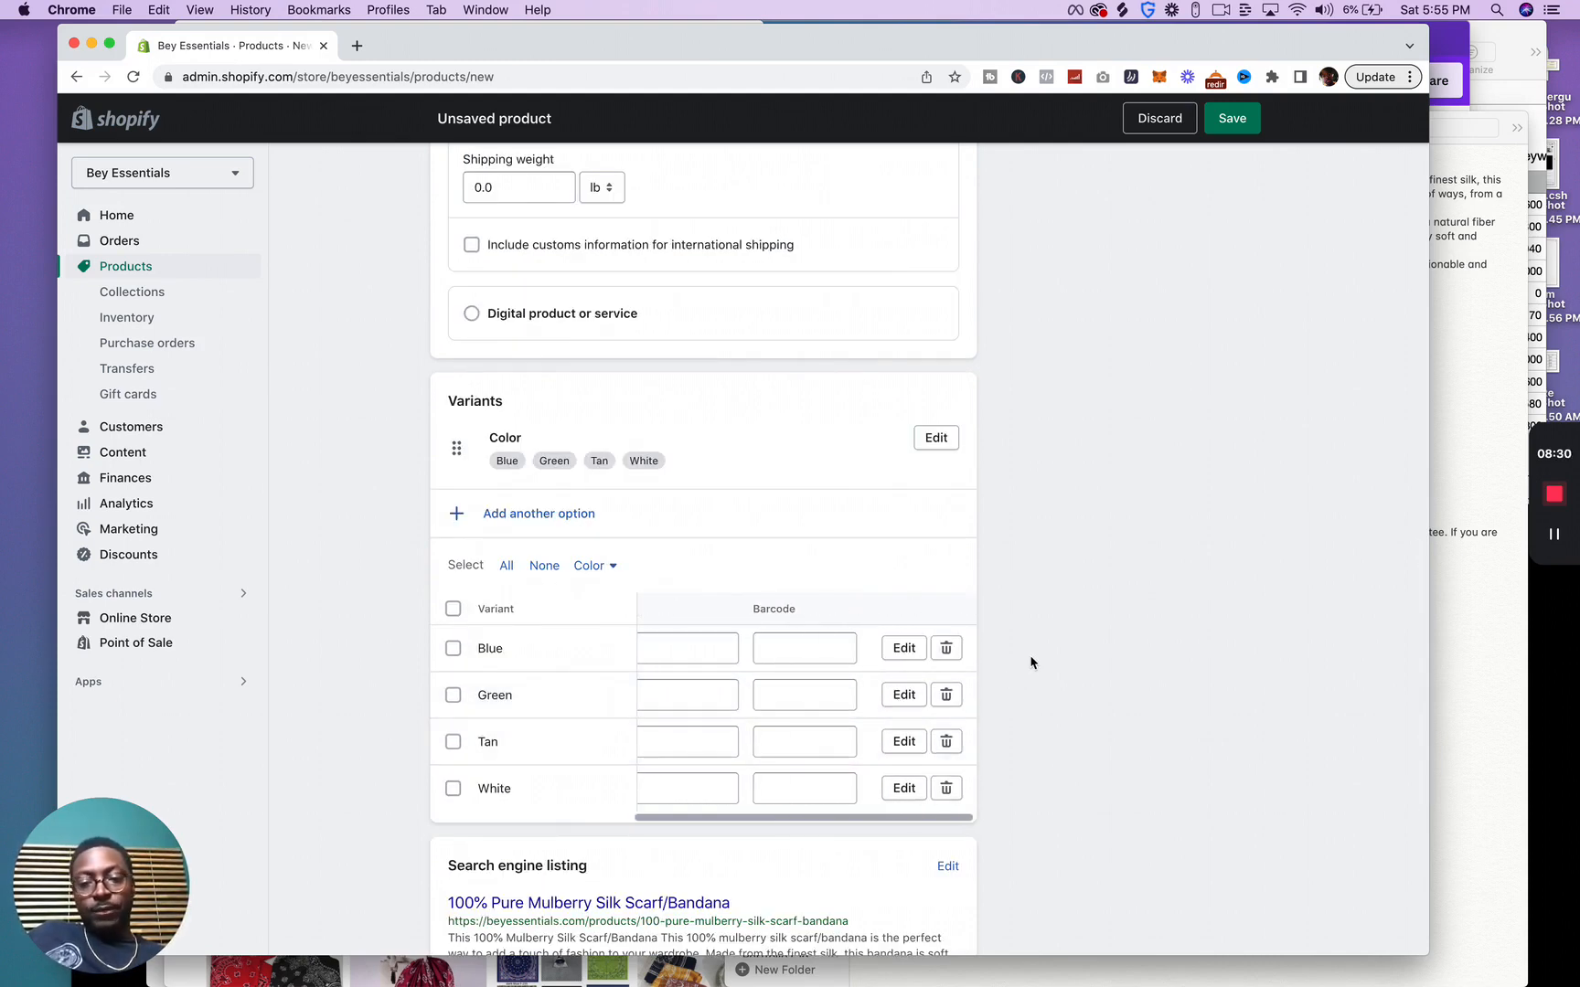
scroll(981, 646, "down", 3)
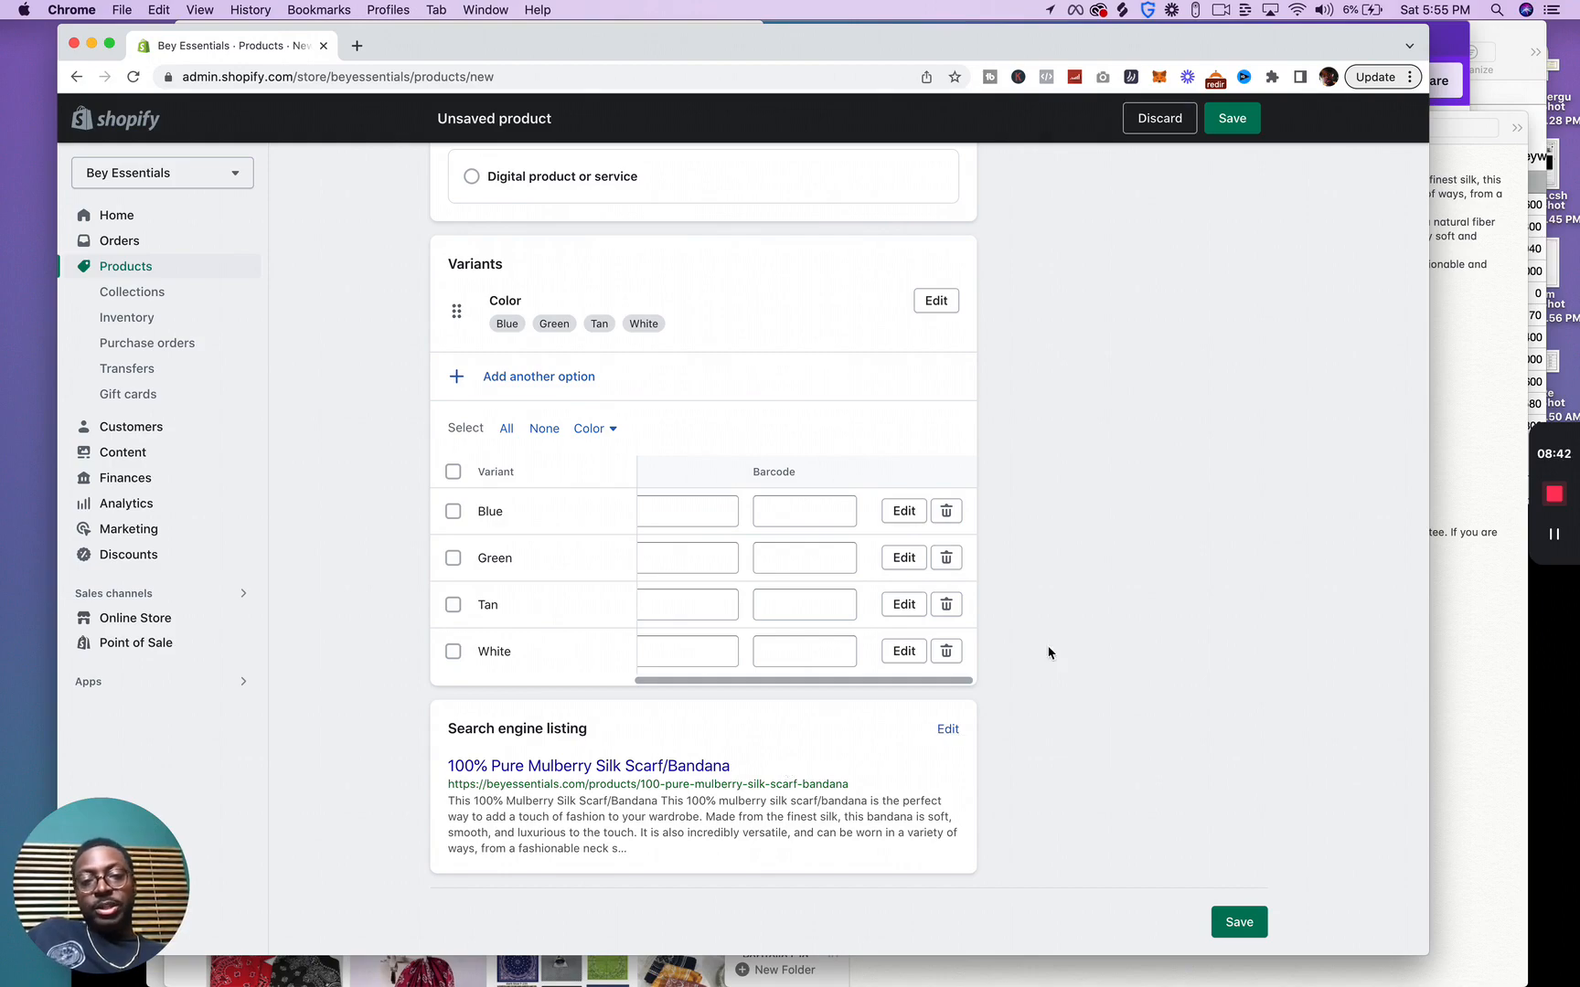
Copy the opening paragraph of the product description, from "This 100% mulberry silk scarf/bandana" to "chic hair accessory.".
scroll(1063, 604, "up", 3)
scroll(1063, 603, "up", 20)
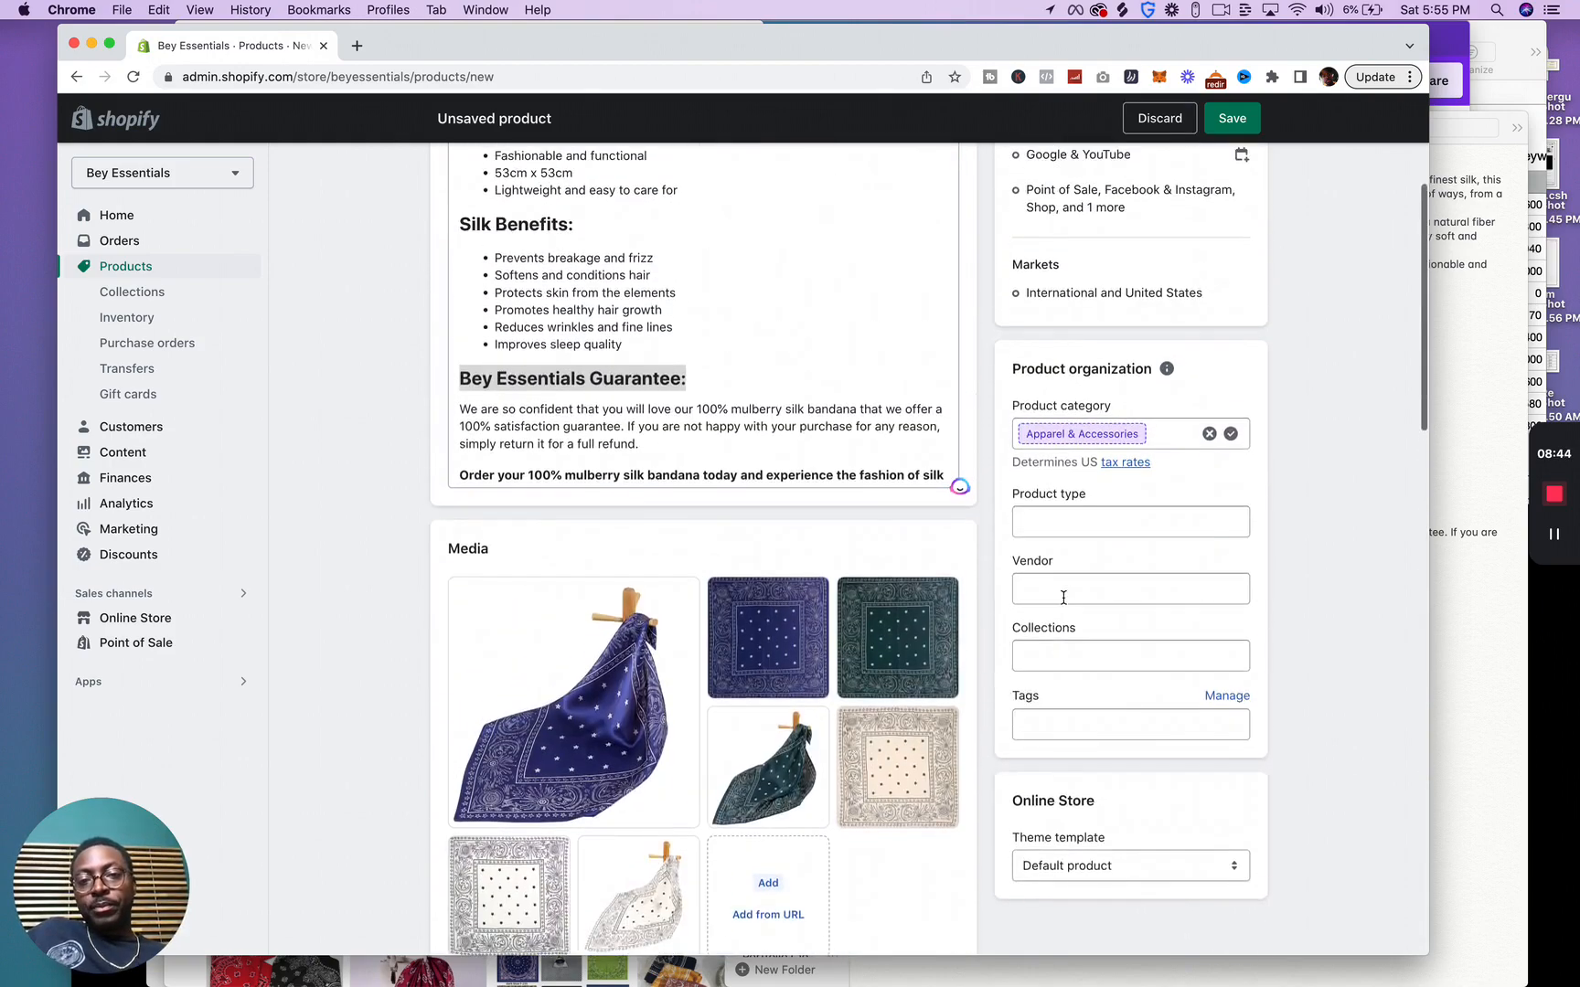
scroll(843, 530, "up", 5)
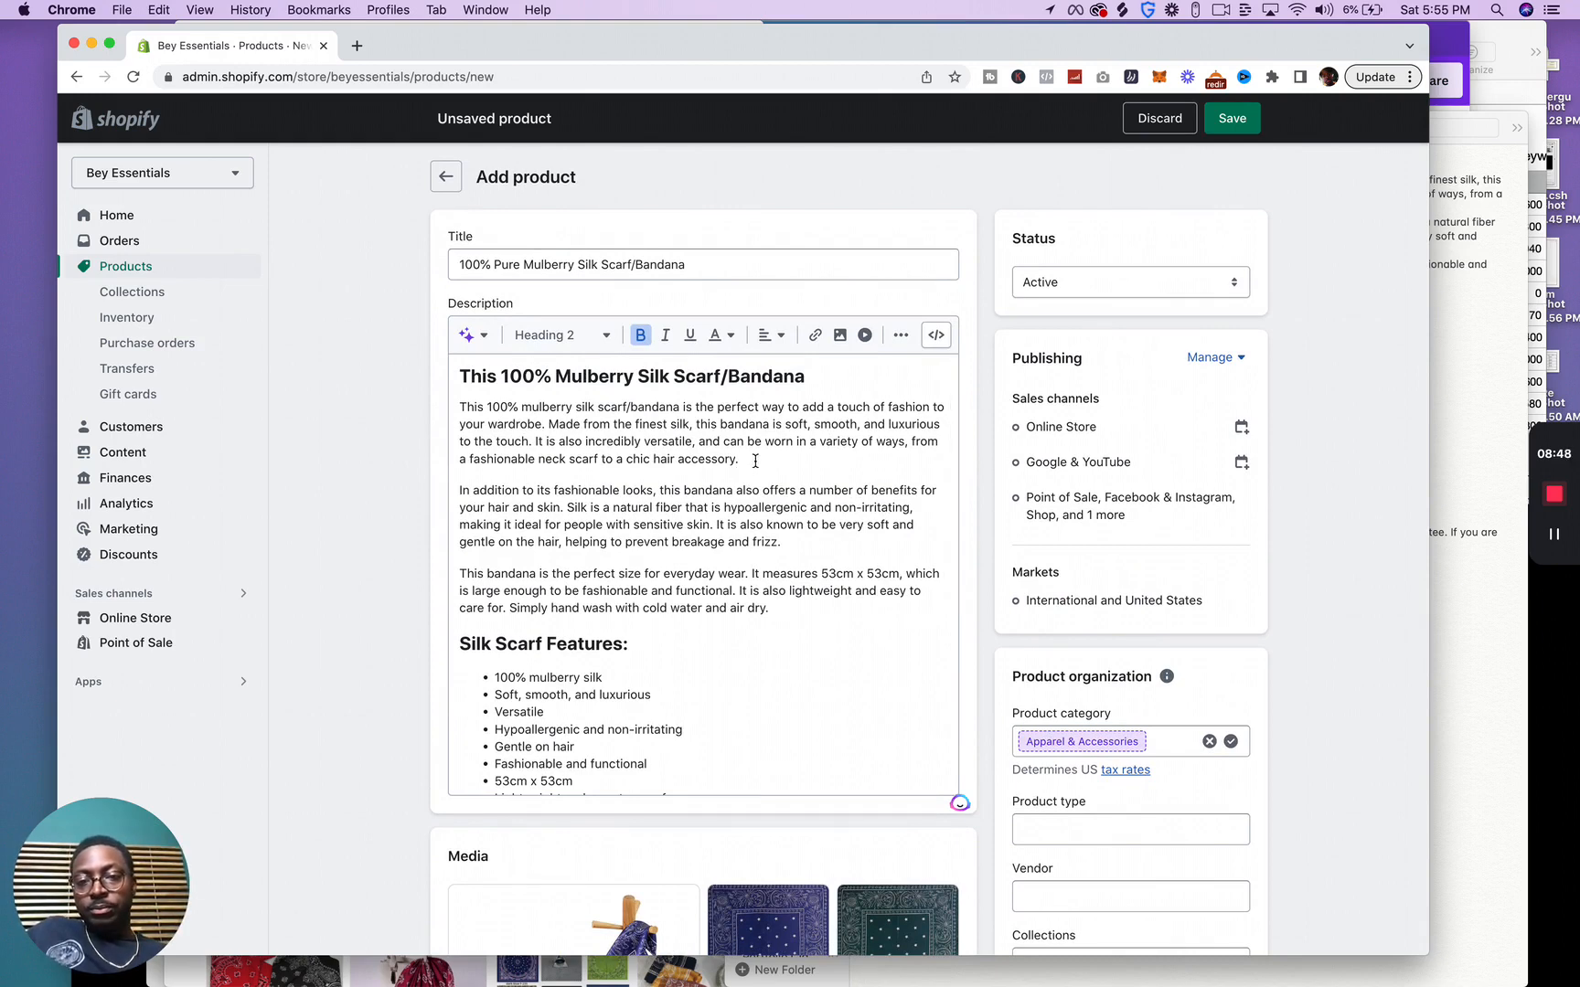
left_click_drag(755, 460, 452, 406)
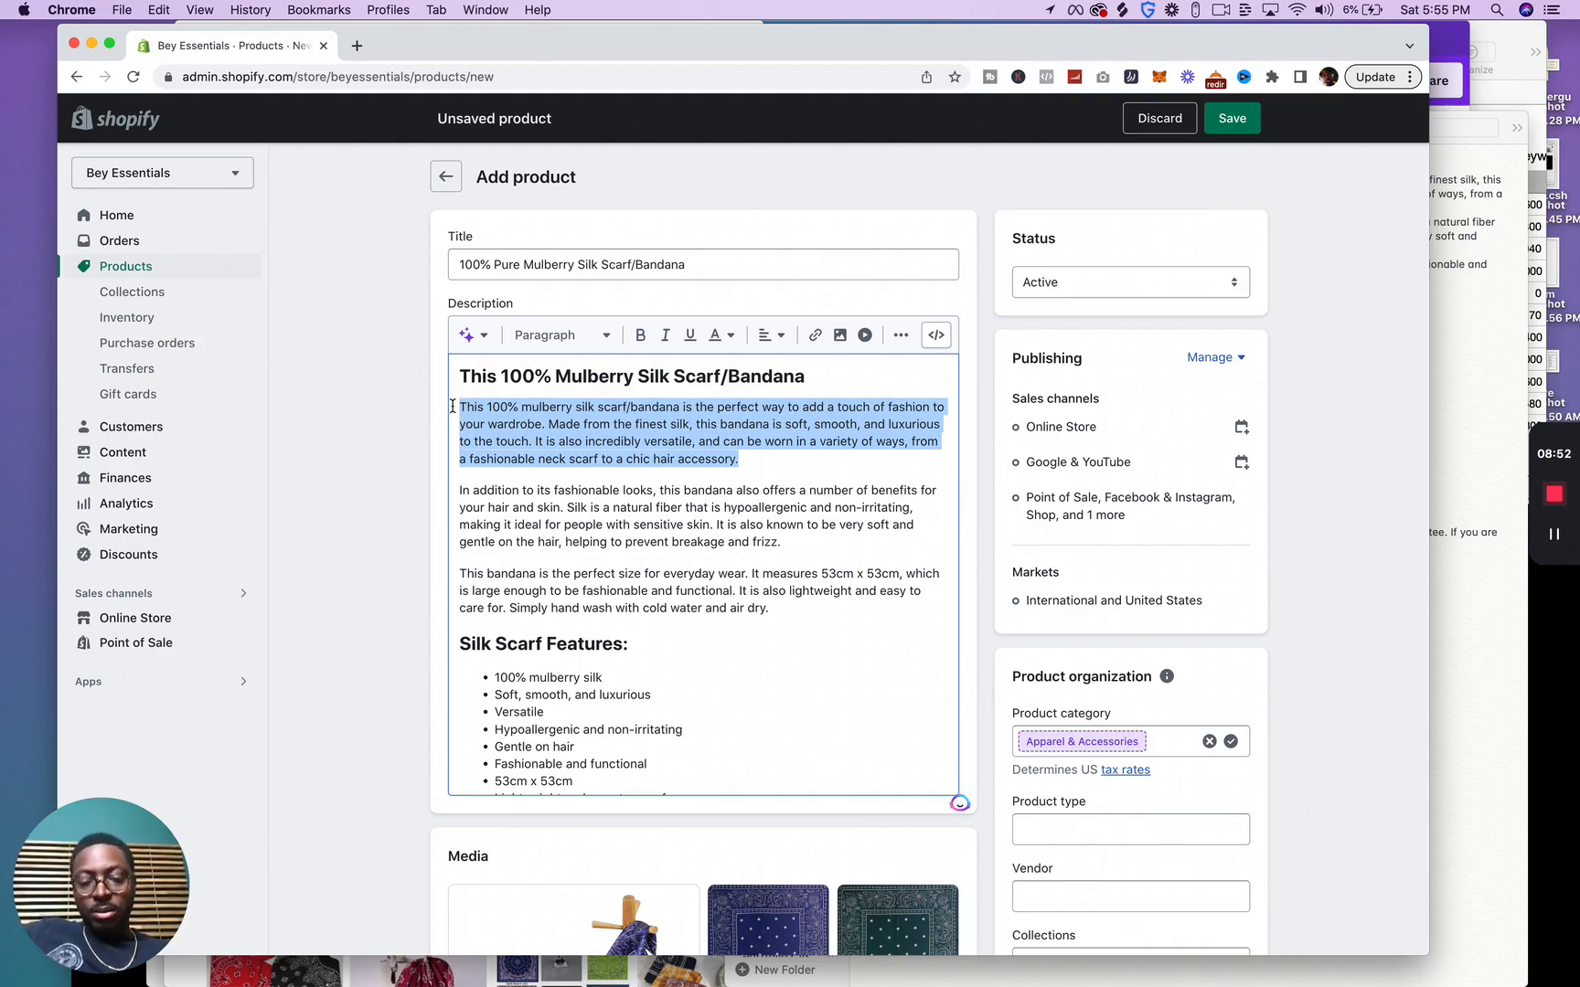
Open the search engine listing for editing and replace its whole meta description with the copied opening paragraph.
scroll(668, 662, "down", 5)
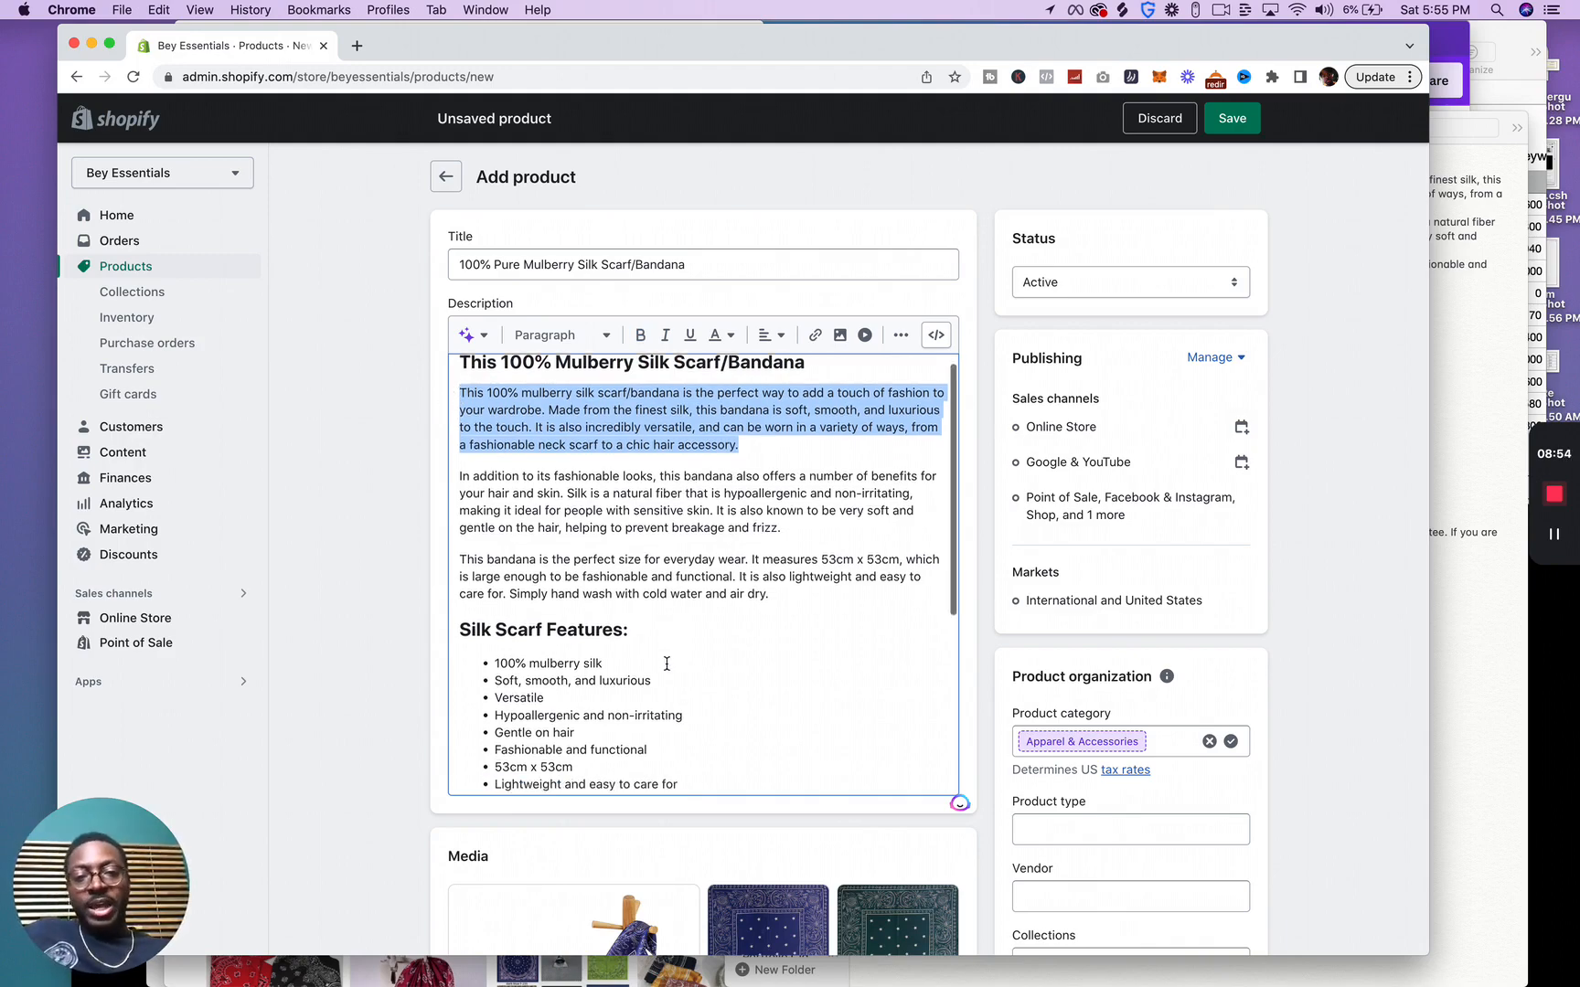
scroll(1326, 554, "down", 20)
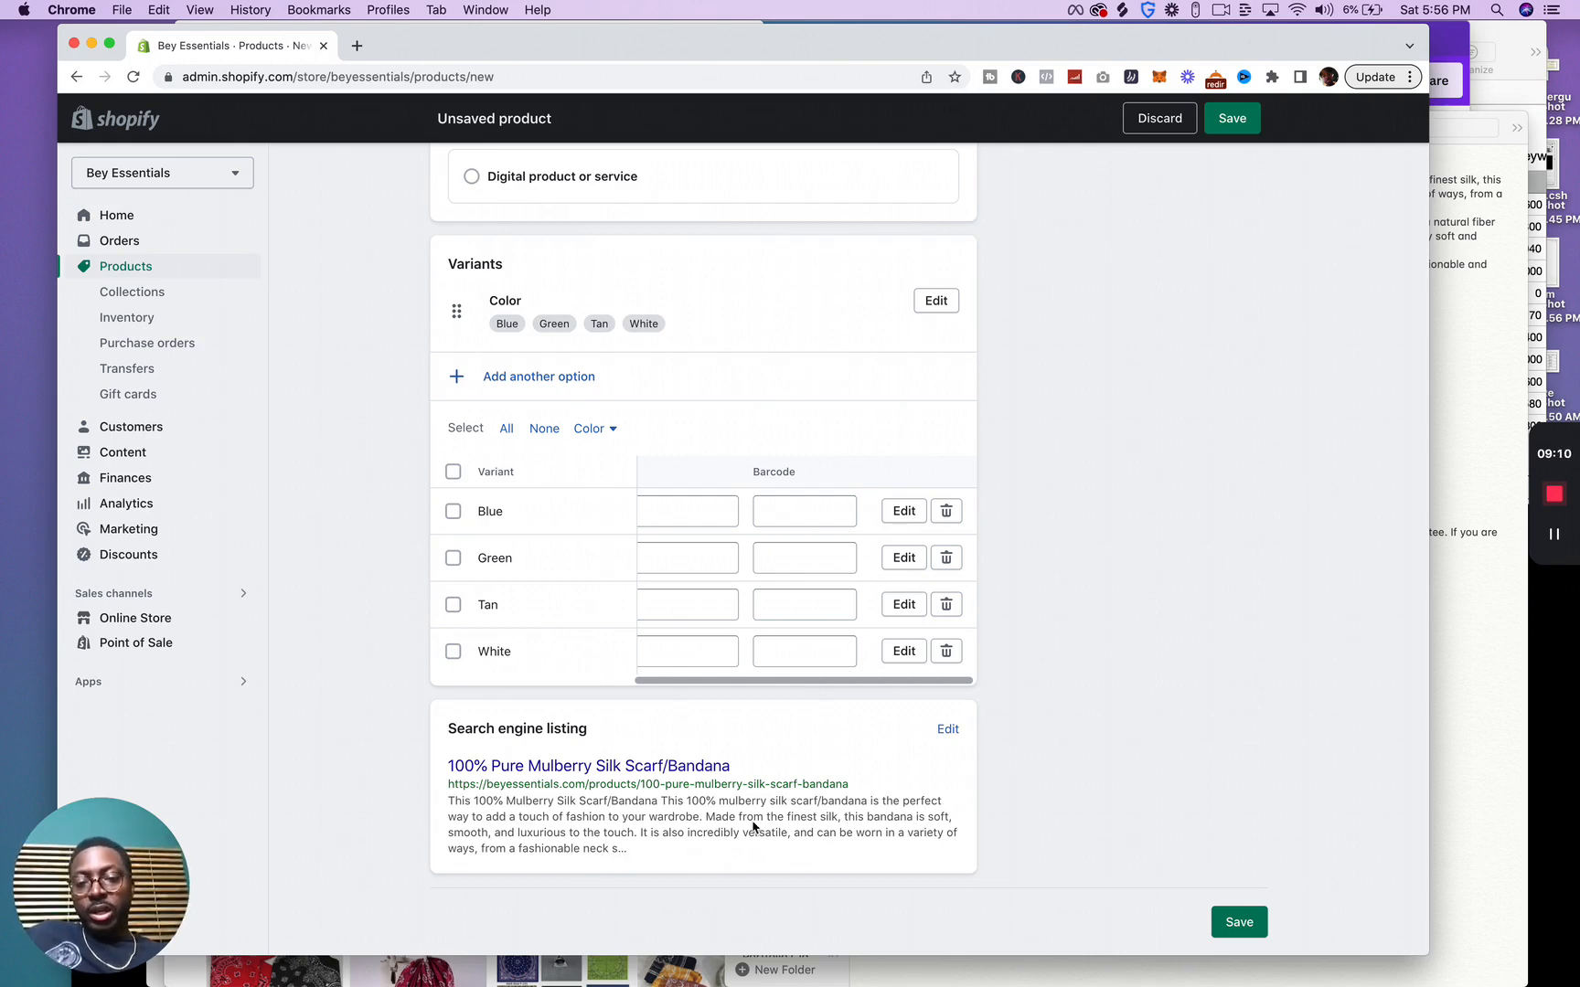
left_click(948, 730)
scroll(682, 812, "down", 5)
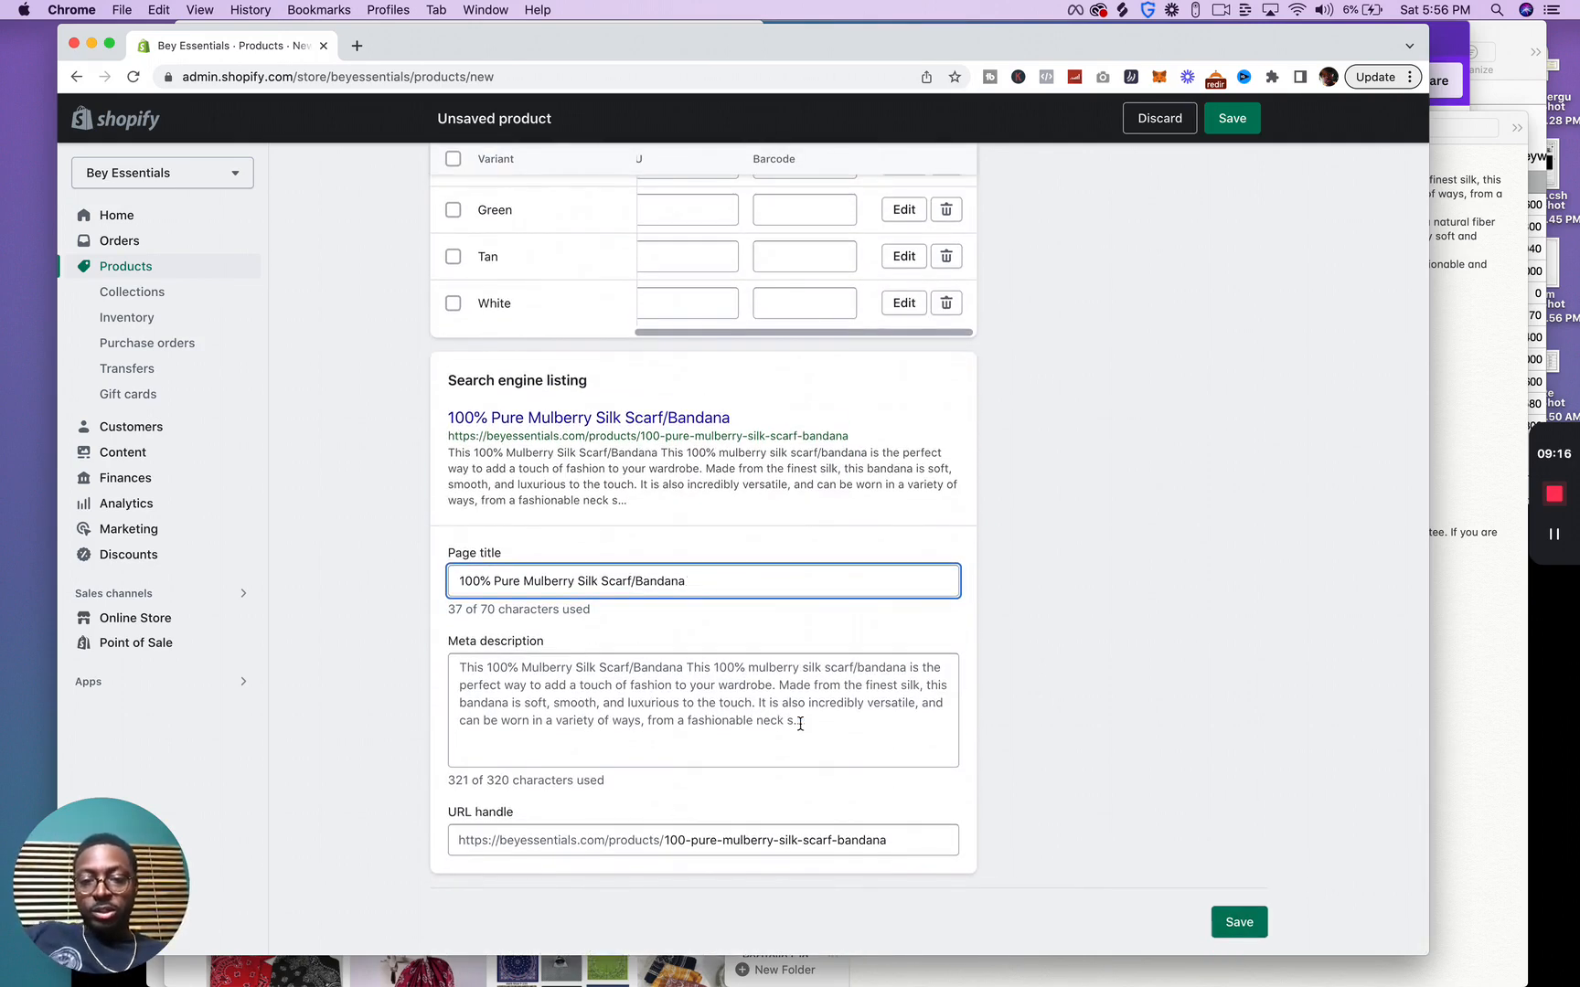
left_click_drag(799, 723, 289, 667)
triple_click(722, 781)
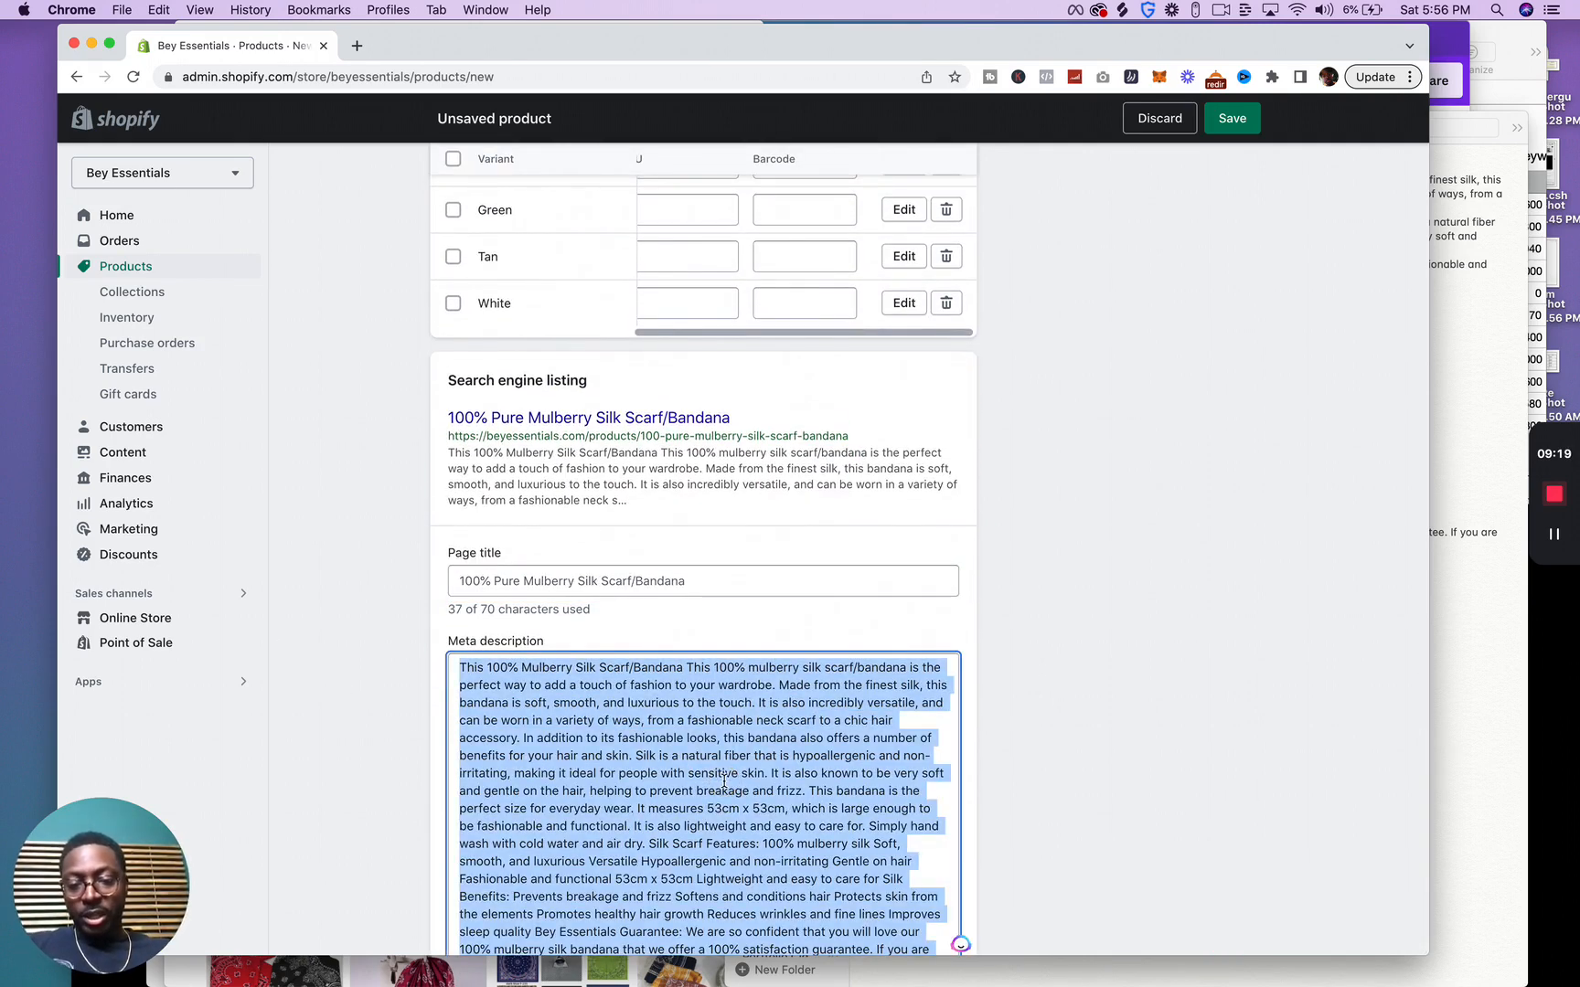
type("This 100% mulberry silk scarf/bandana is the perfect way to add a touch of fashion to your wardrobe. Made from the finest silk, this bandana is soft, smooth, and luxurious to the touch. It is also incredibly versatile, and can be worn in a variety of ways, from a fashionable neck scarf to a chic hair accessory.")
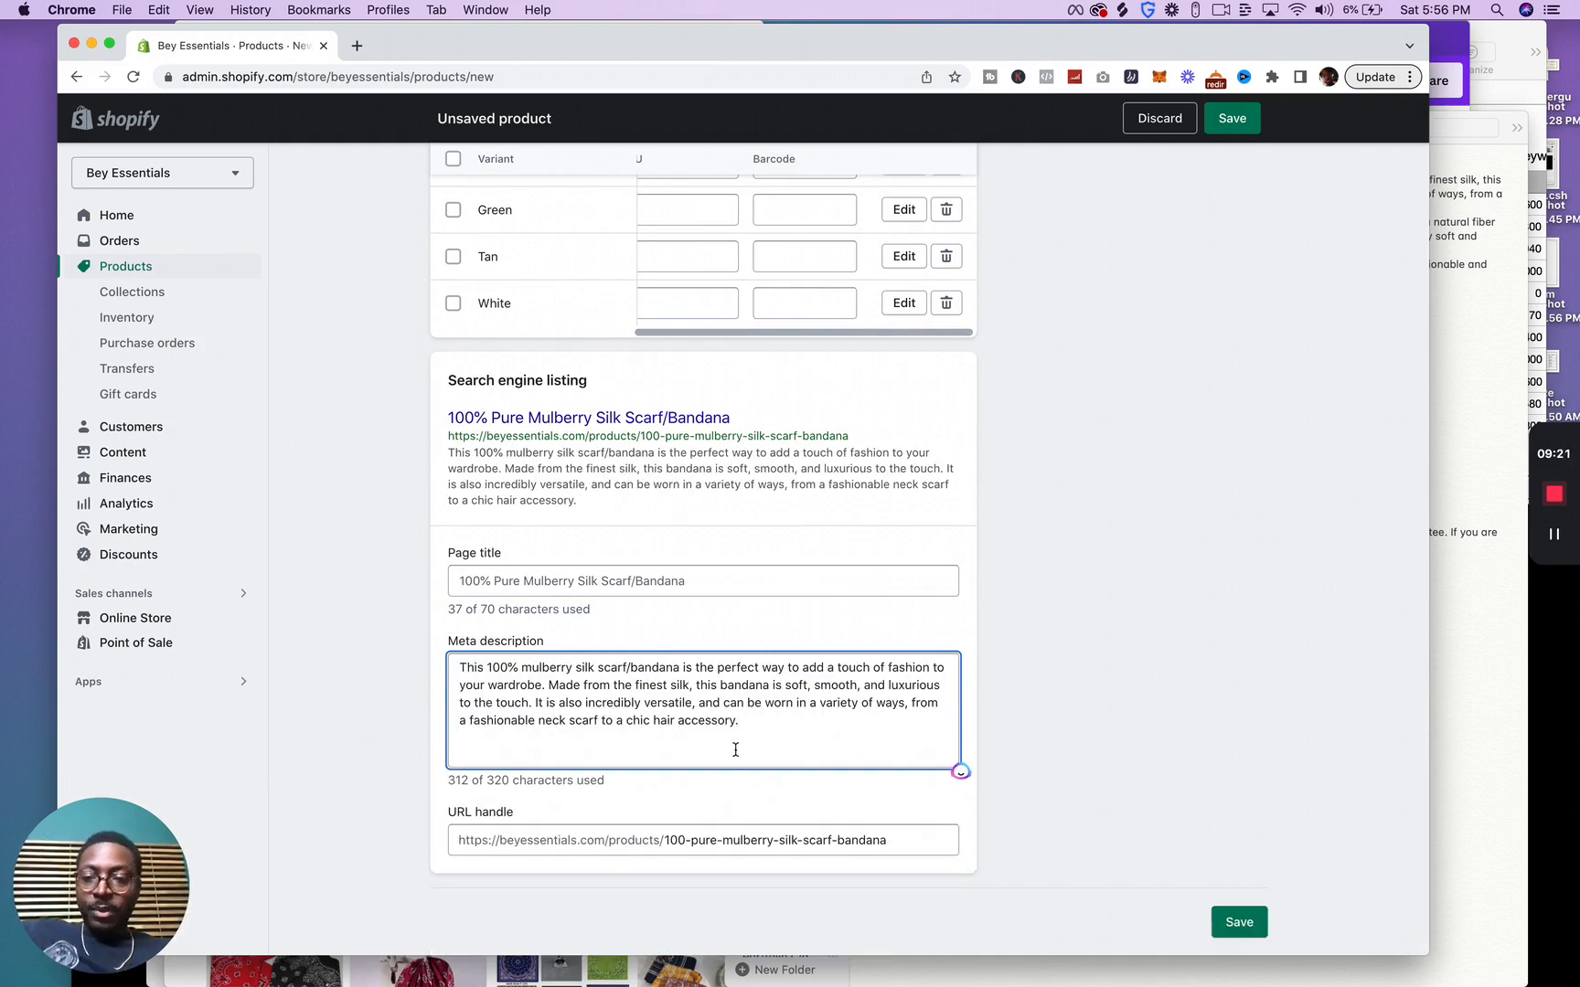
Capitalize the words "Mulberry" and "Silk" in the first sentence of the meta description.
double_click(547, 667)
type("Mulberry")
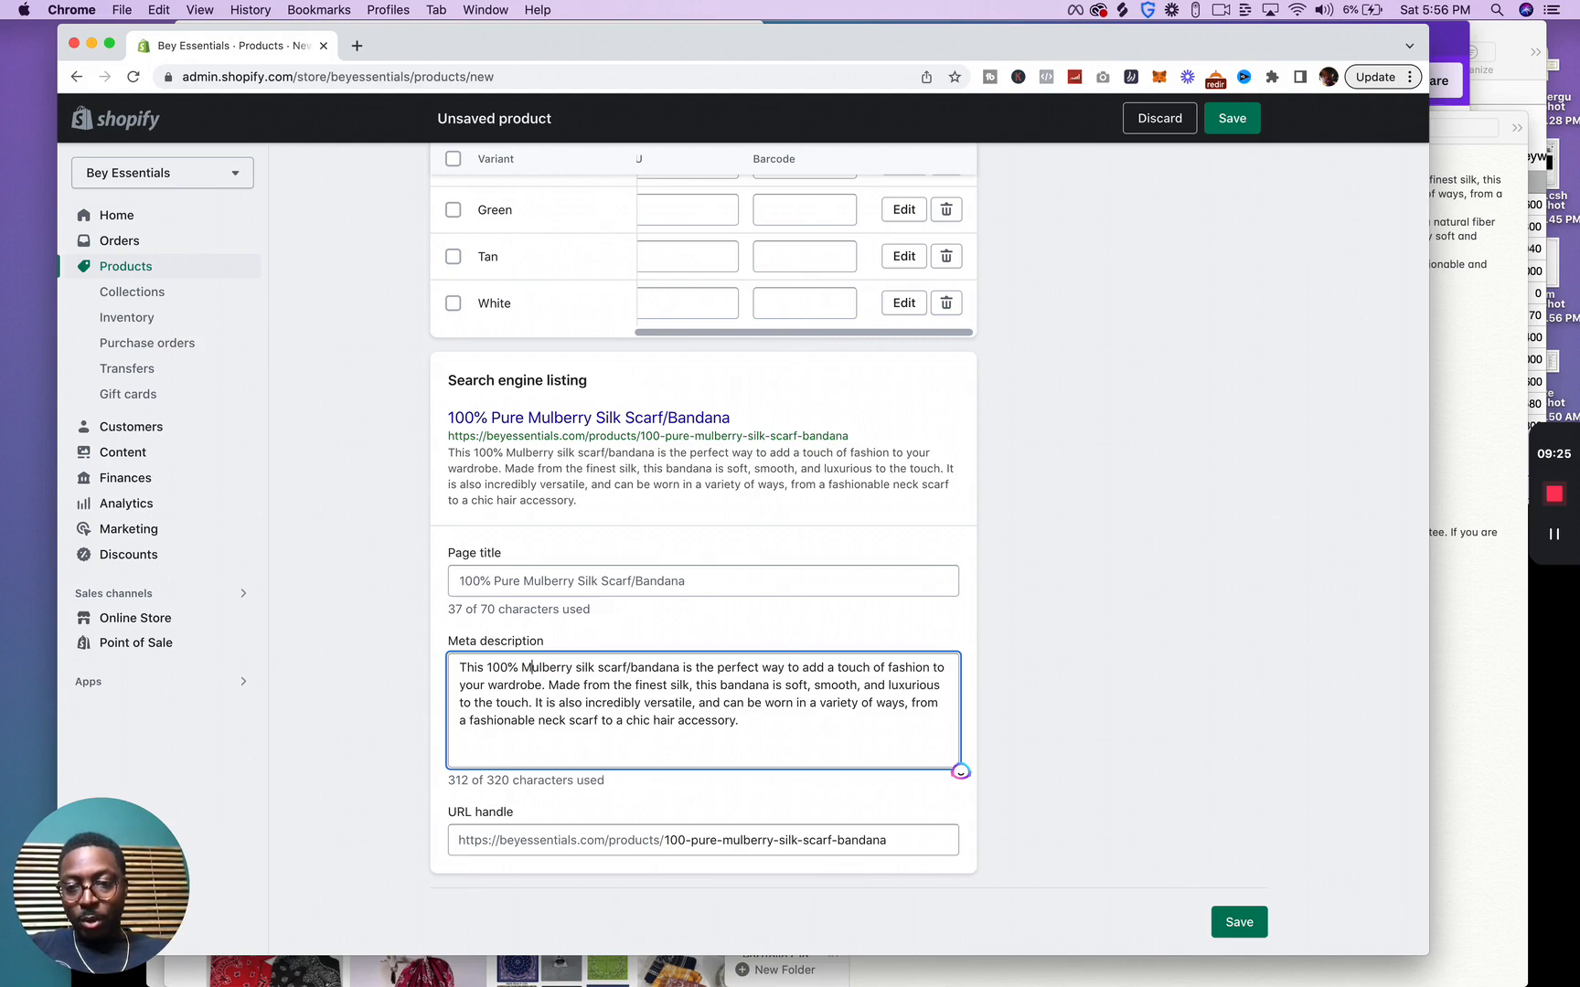
left_click(585, 670)
key("BackSpace")
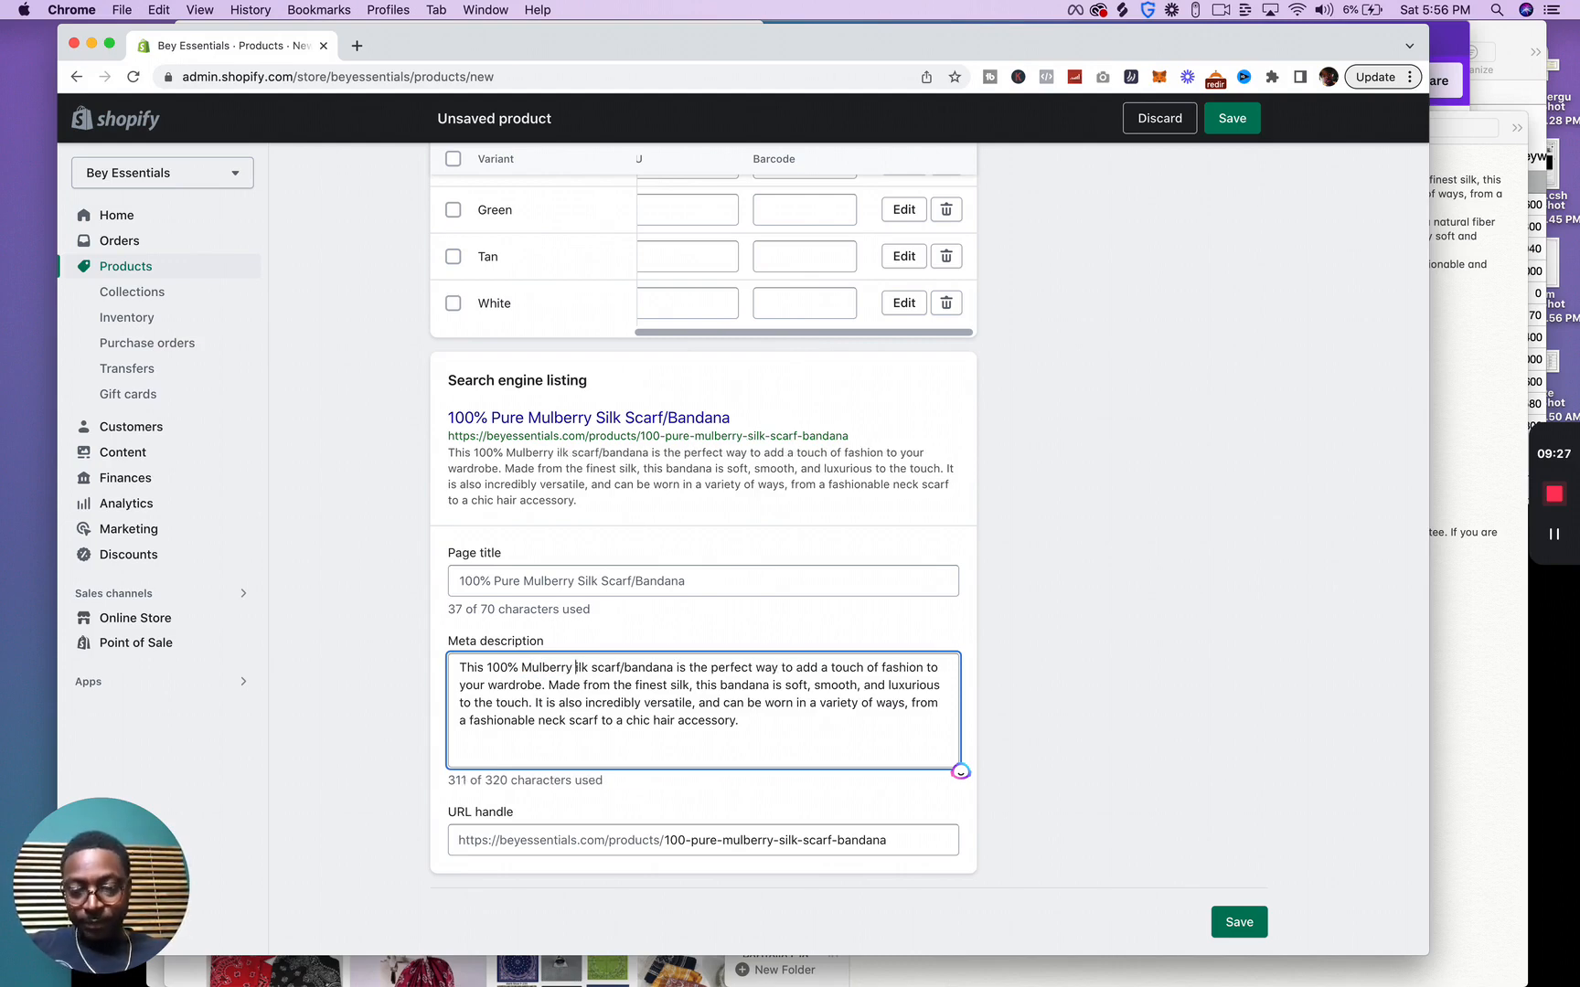
type("S")
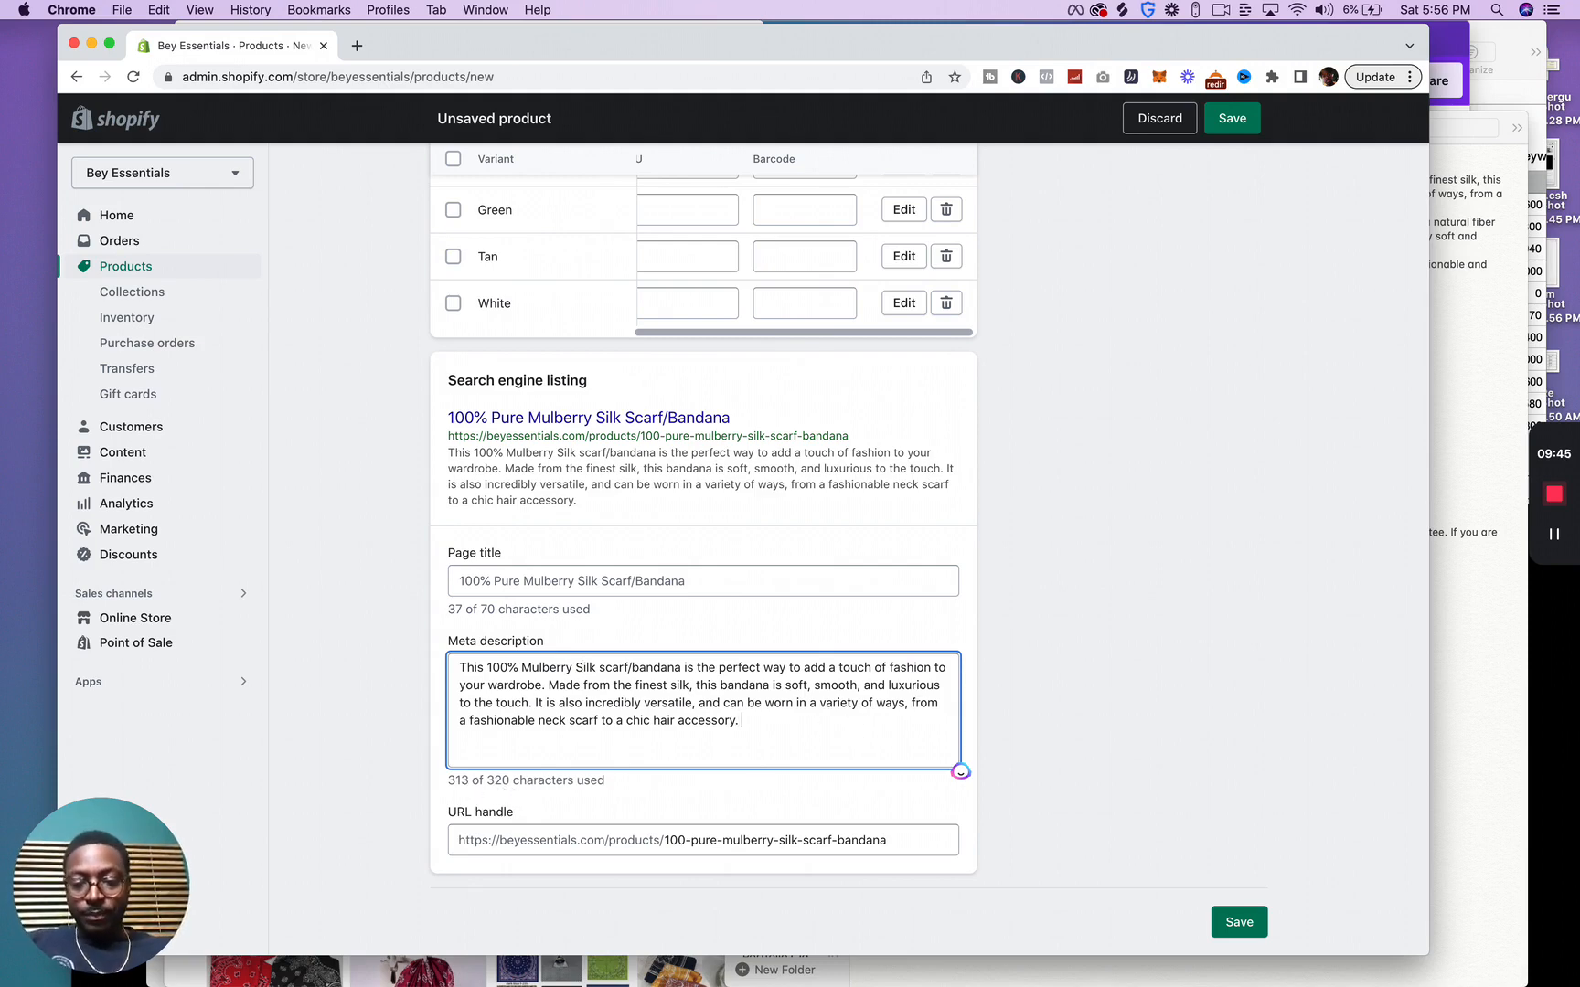
type("Vis")
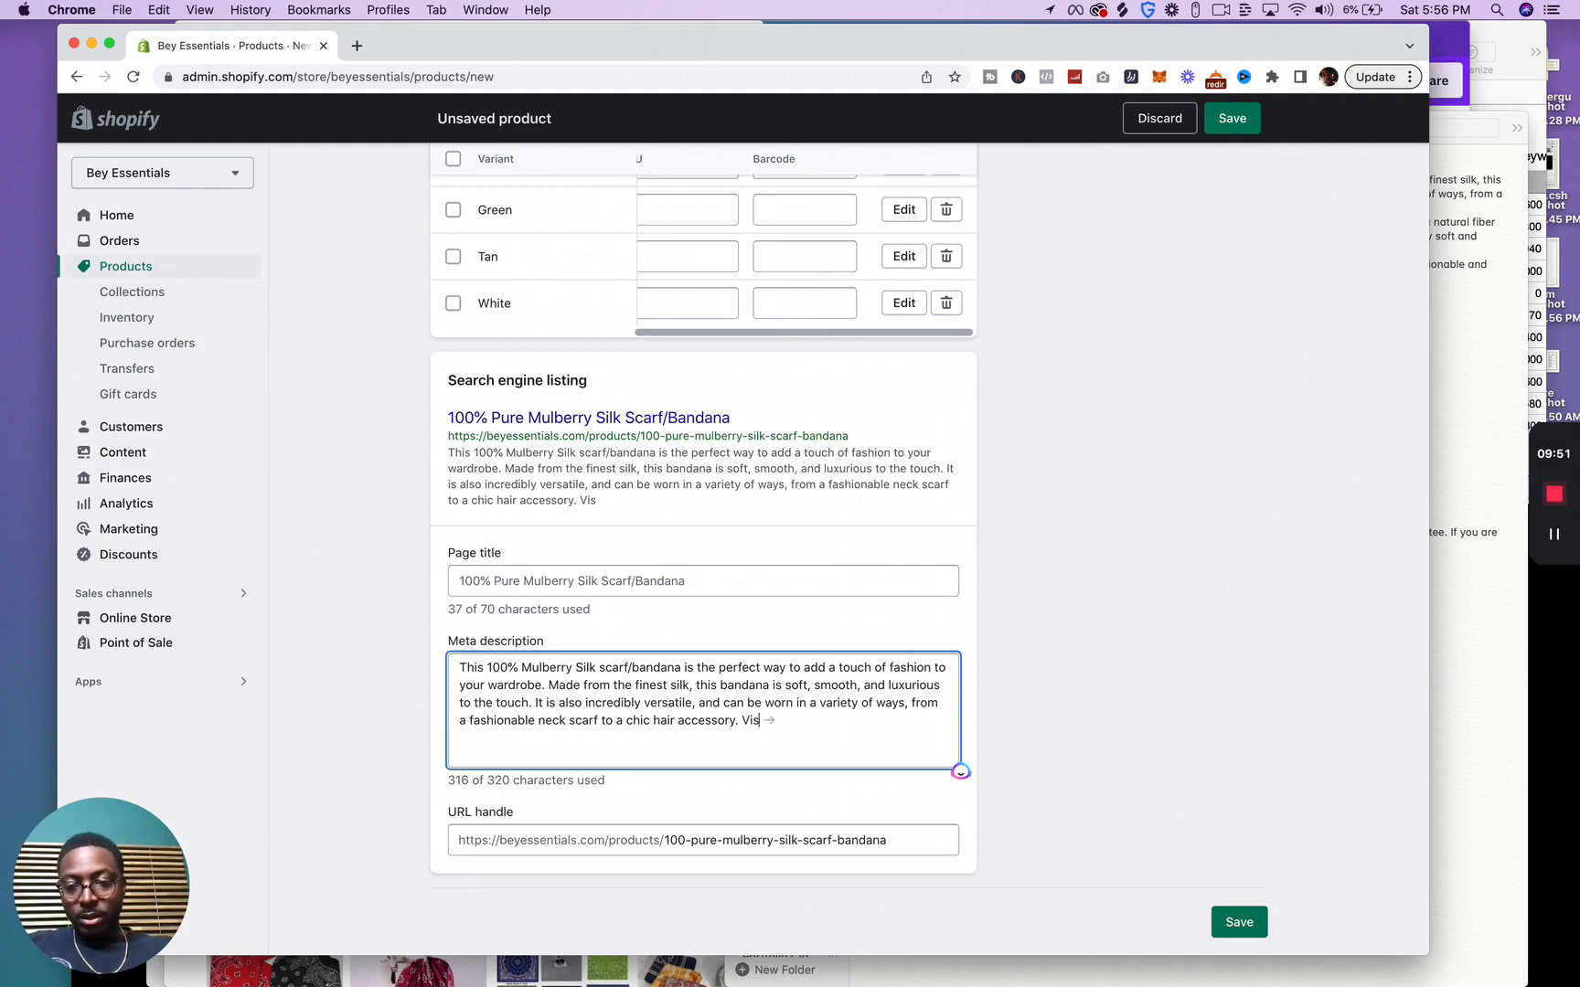
key("BackSpace")
key("BackSpace")
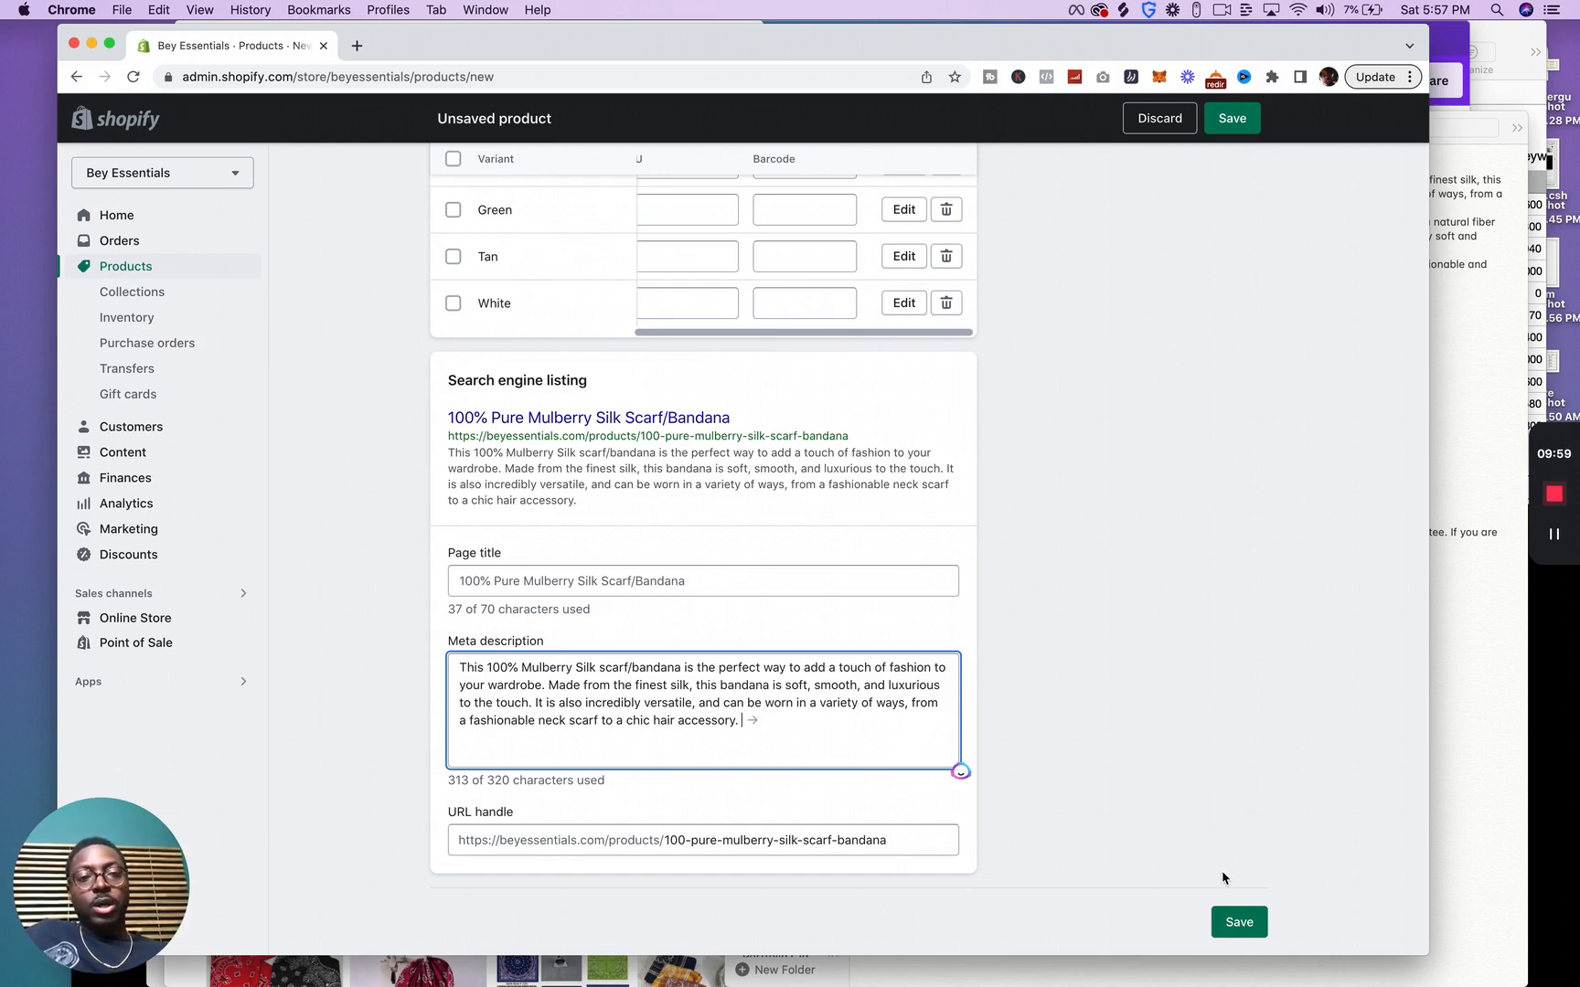
Set the product type in the product organization section to "Scarf, Bandana".
scroll(1222, 876, "up", 15)
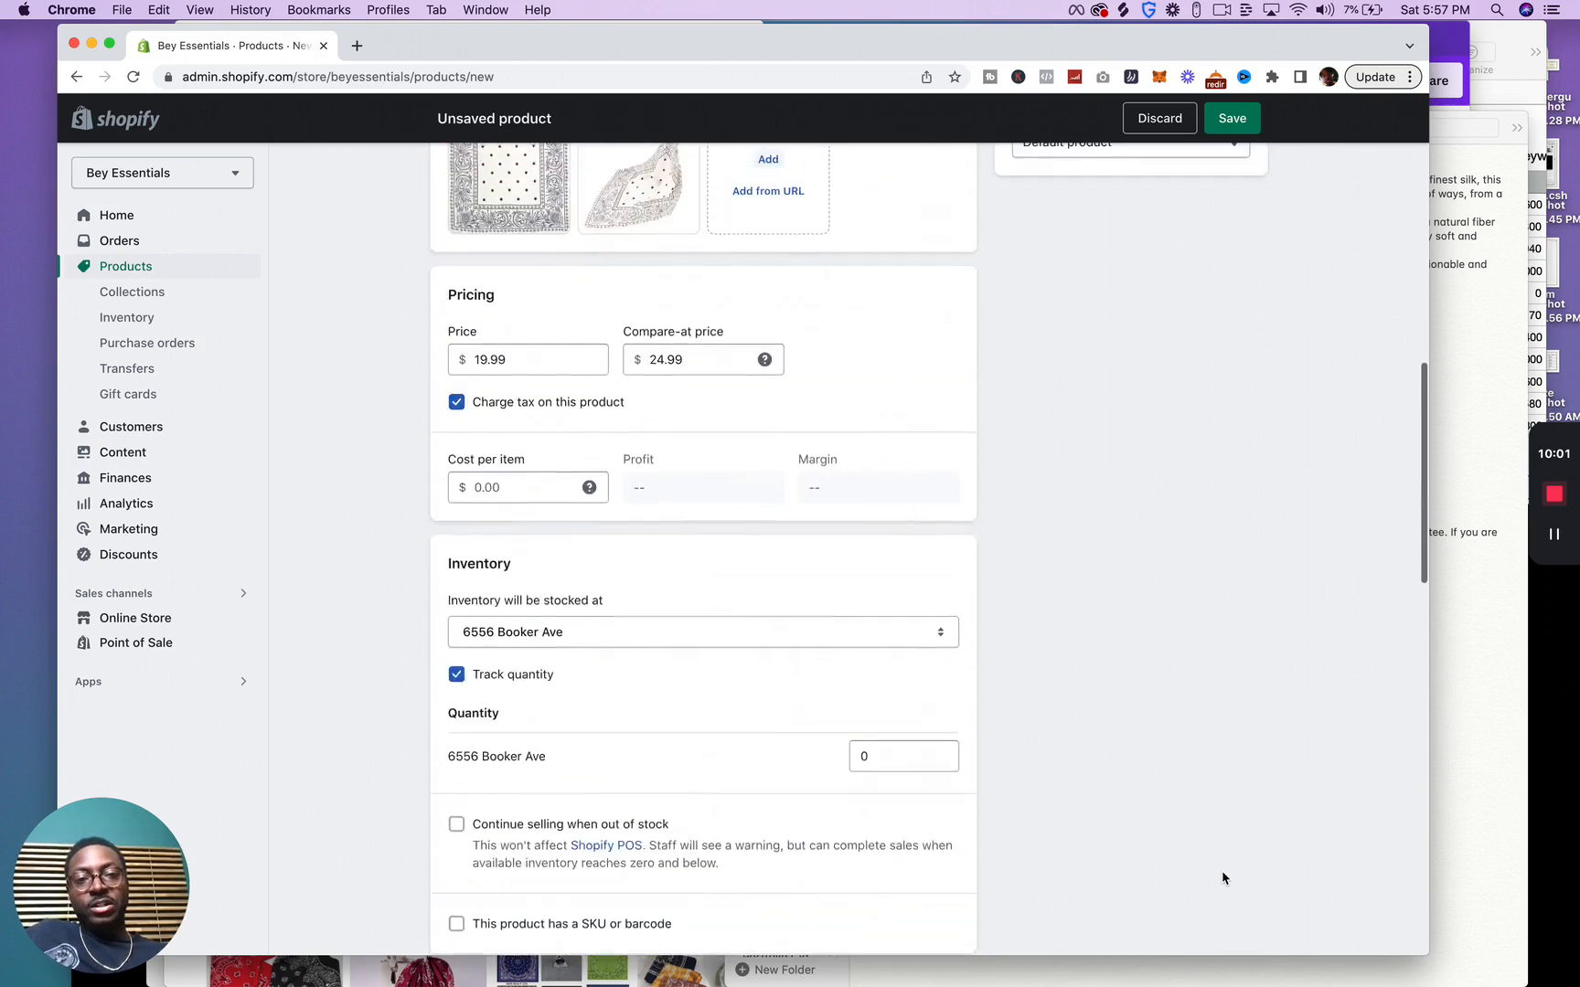
scroll(1222, 878, "up", 8)
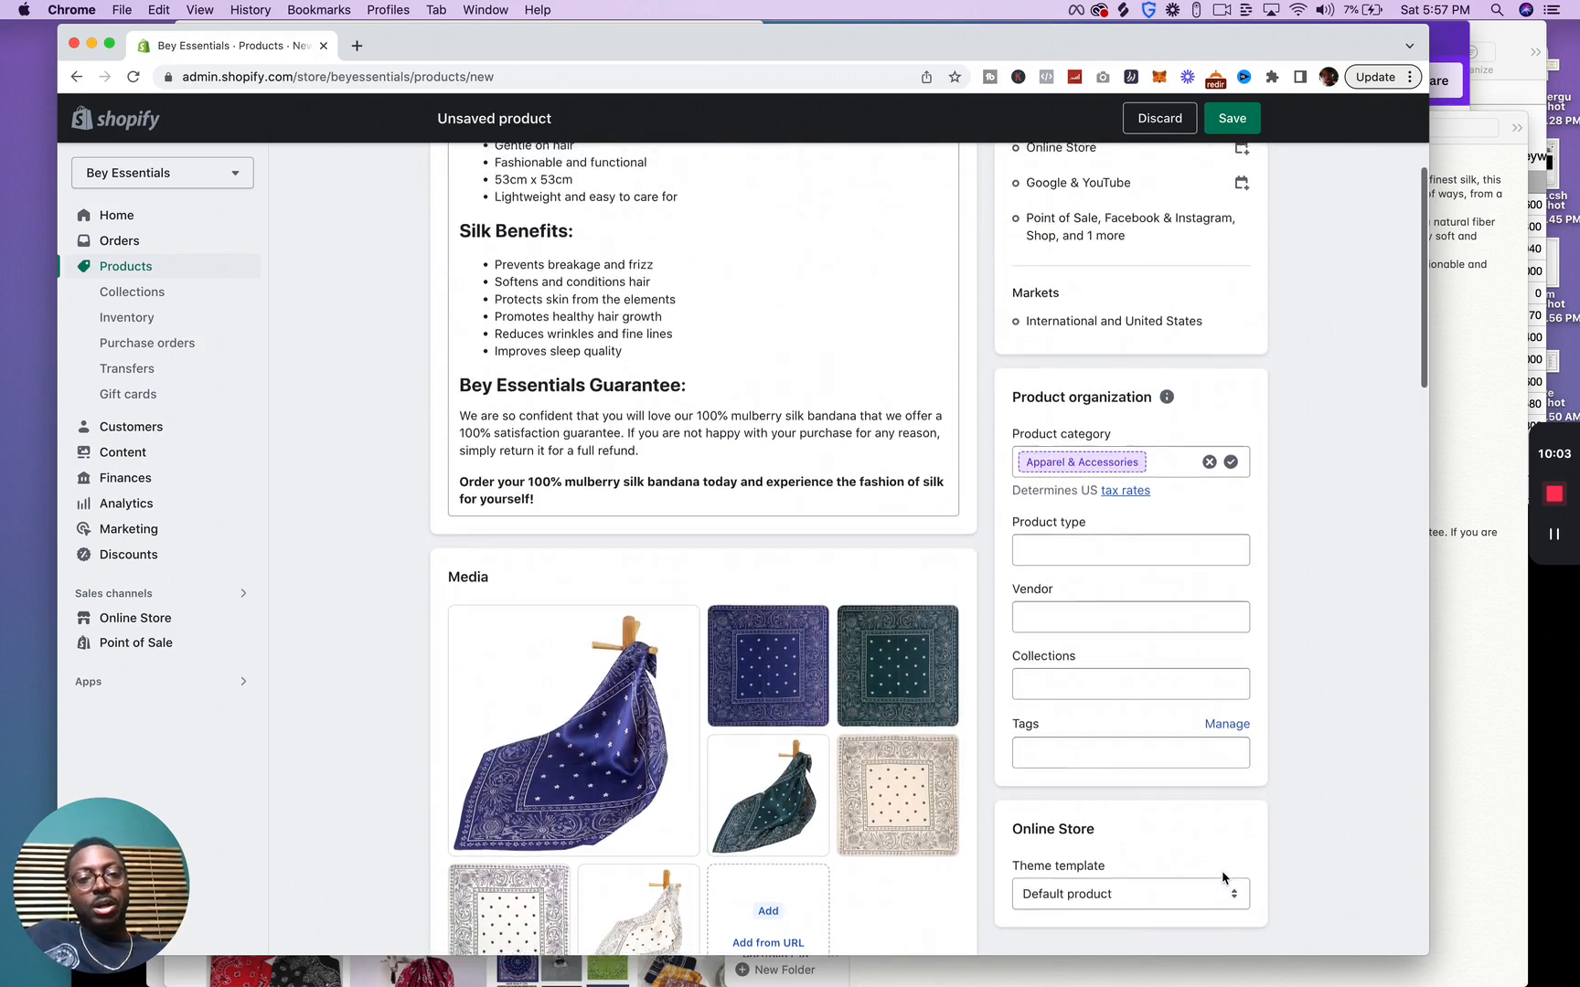
scroll(1221, 870, "up", 3)
left_click(1175, 745)
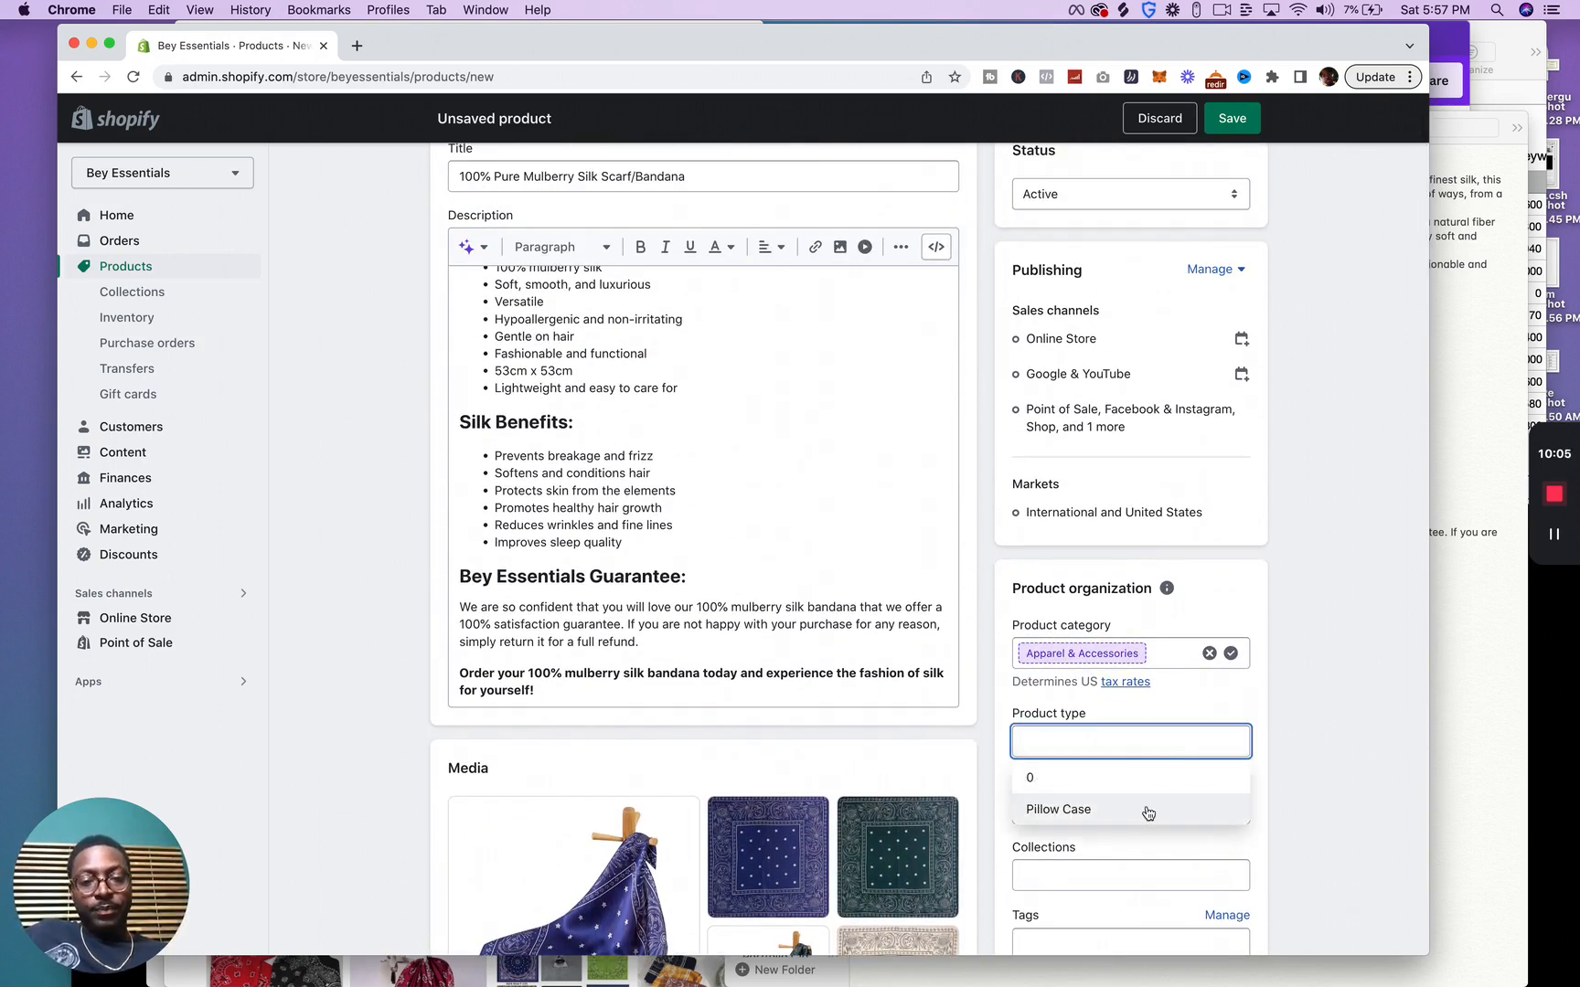
left_click(1104, 747)
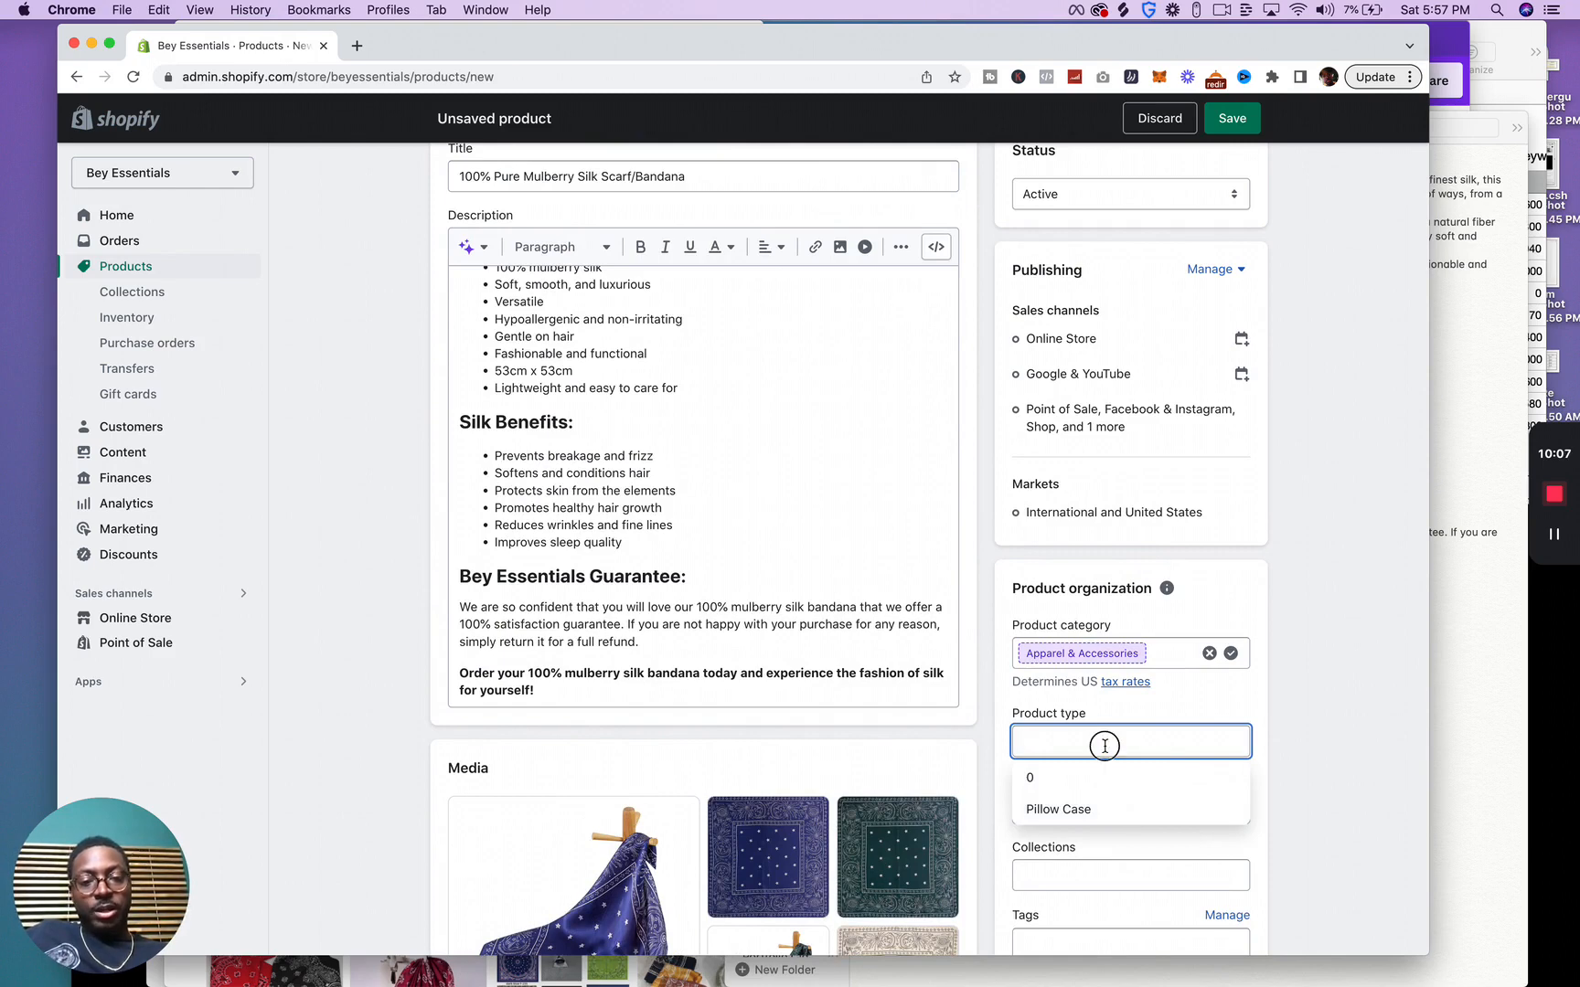
type("Scarf")
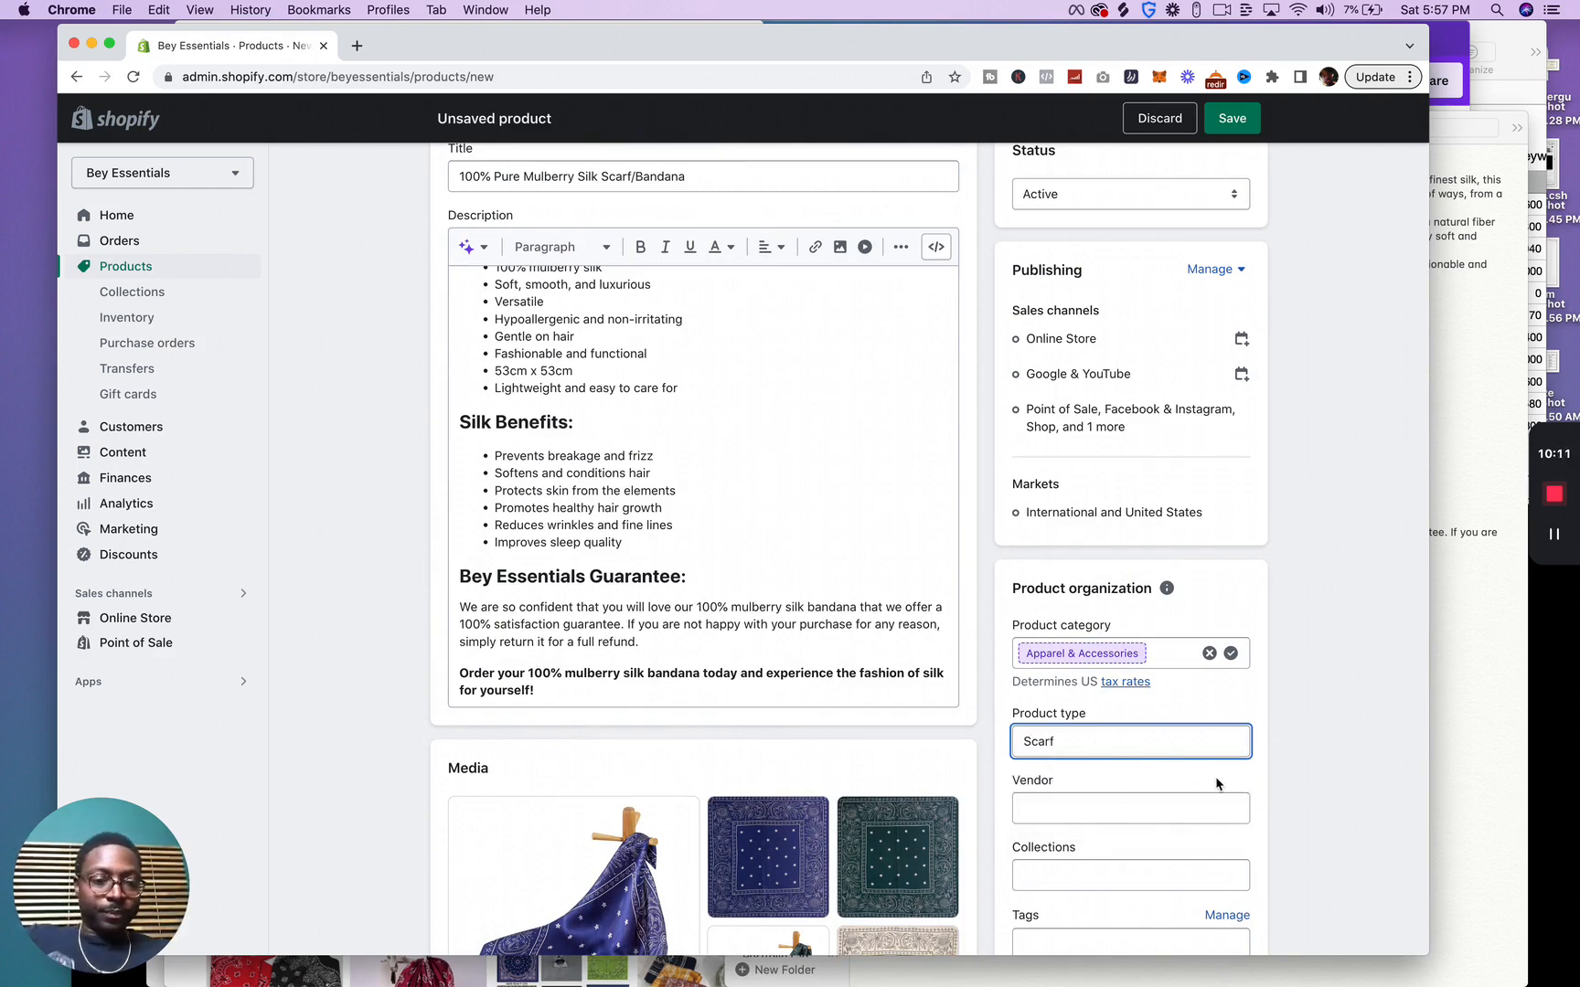
left_click(1265, 755)
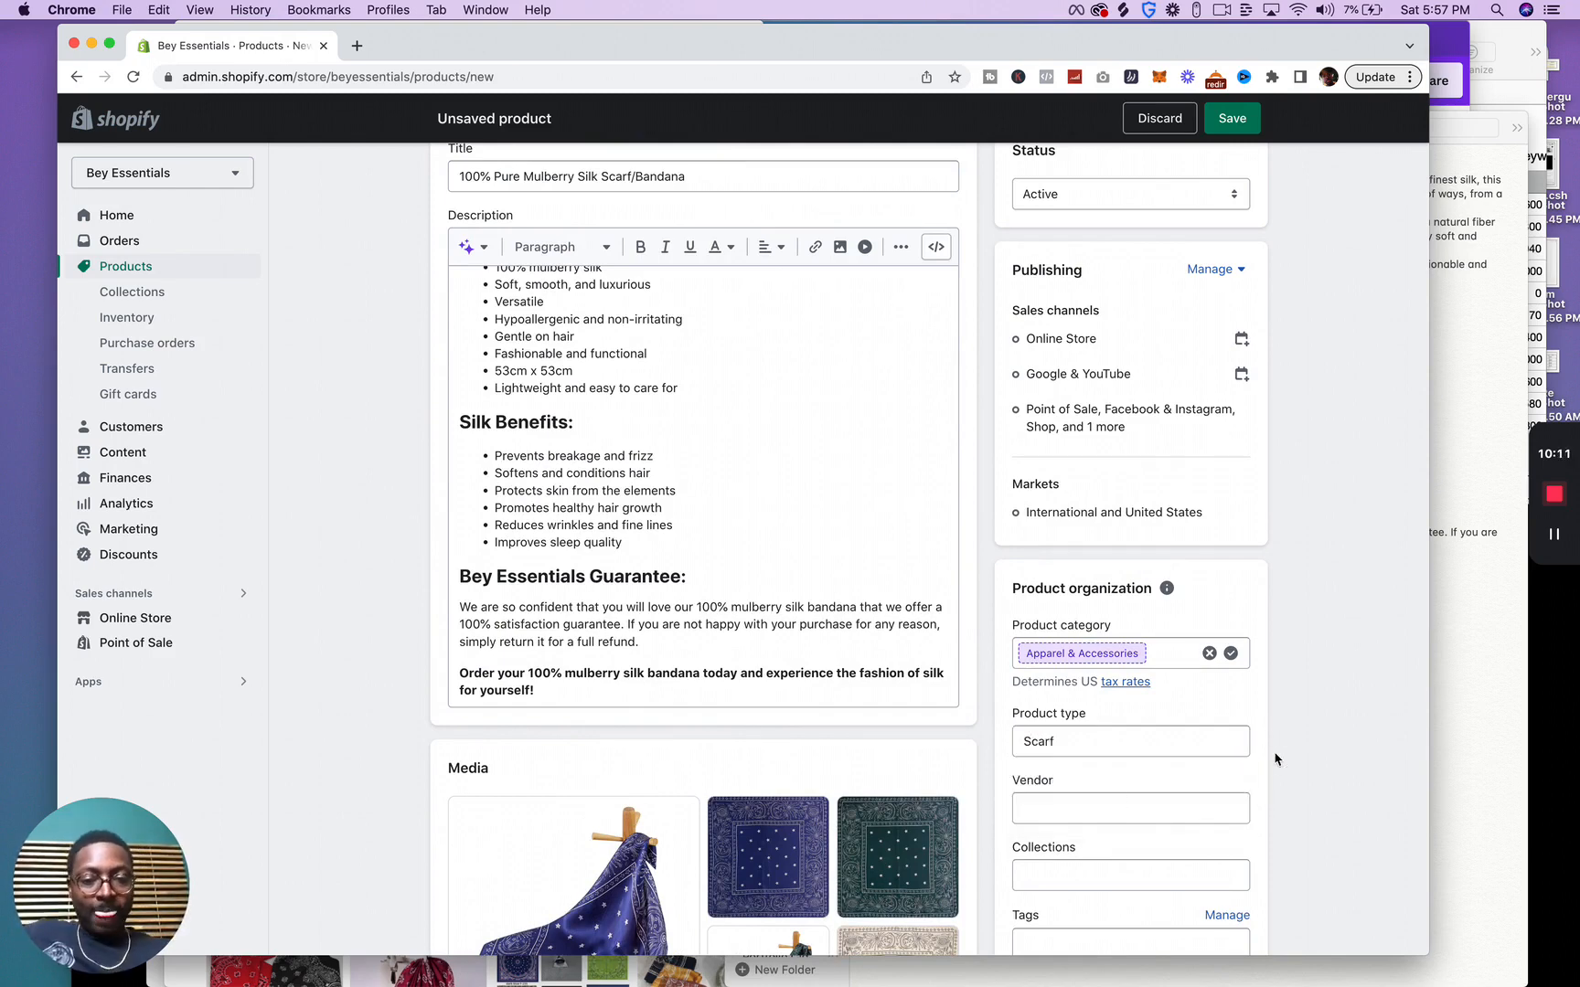
scroll(1174, 766, "down", 3)
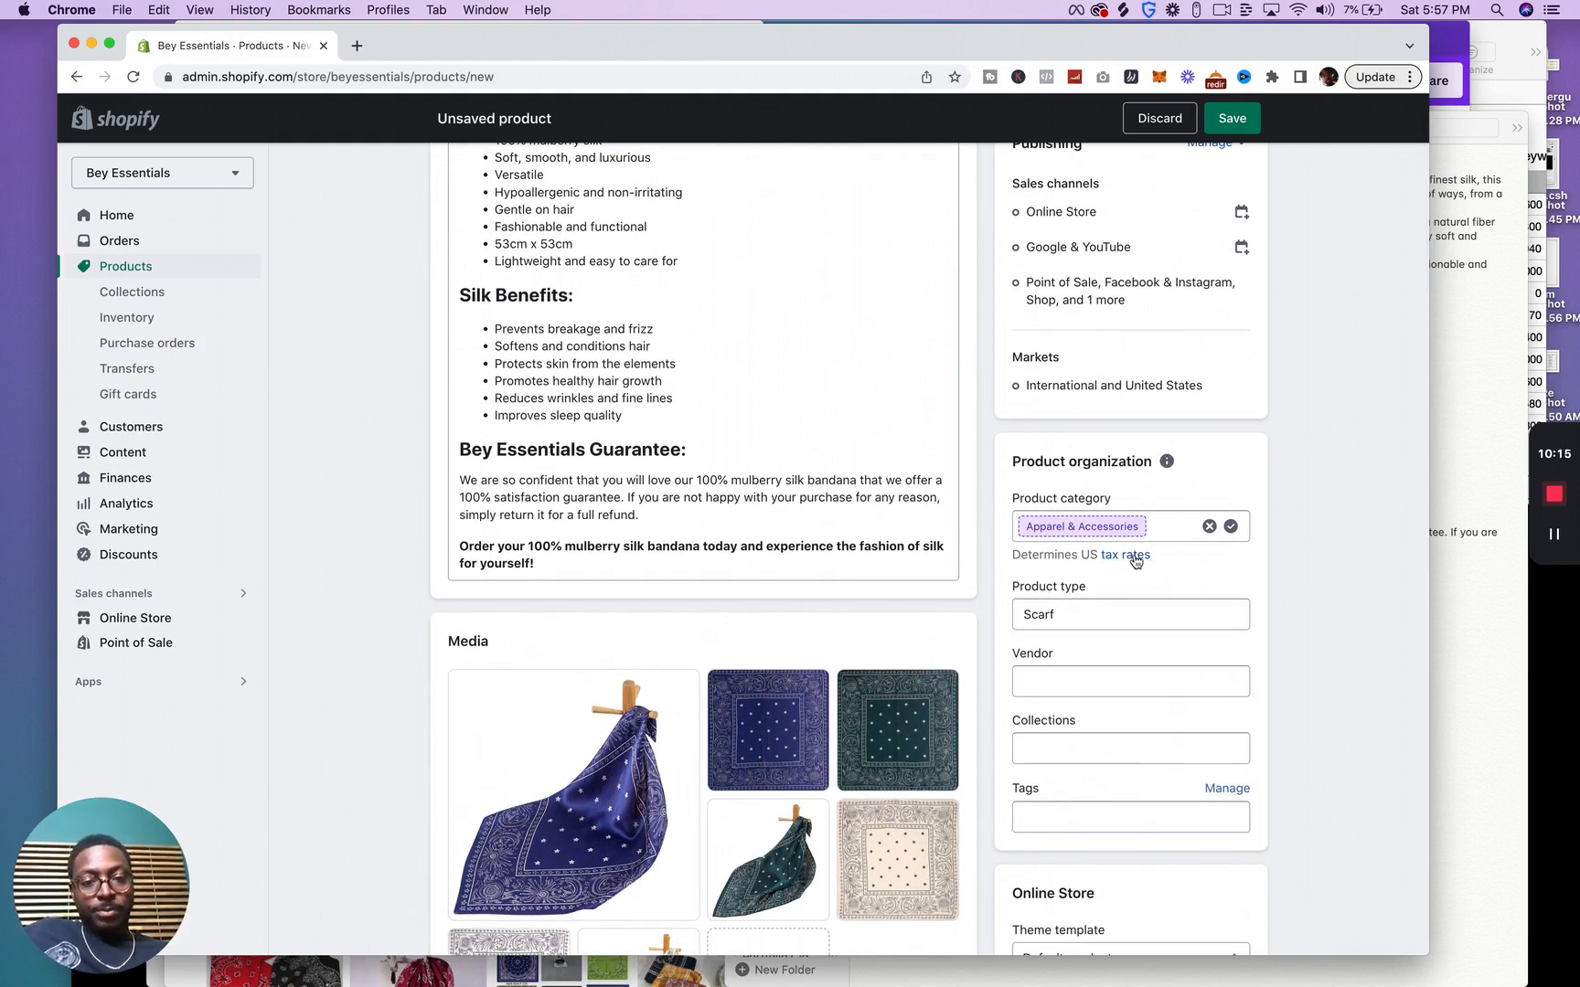
left_click(1113, 620)
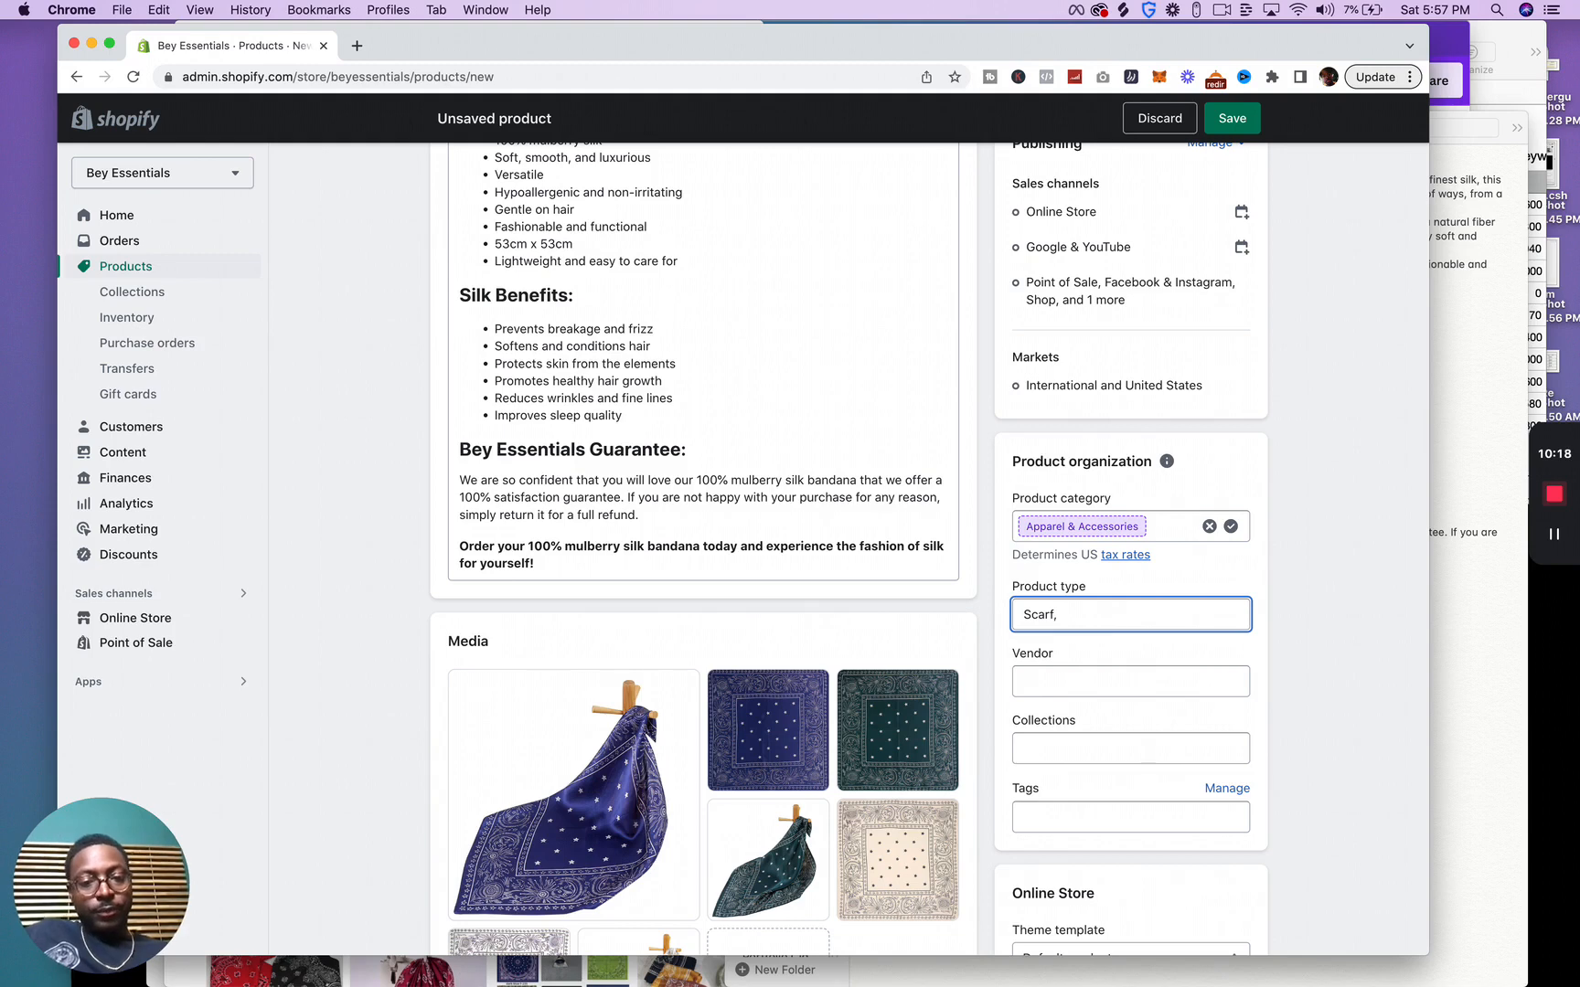
type(", Bandana")
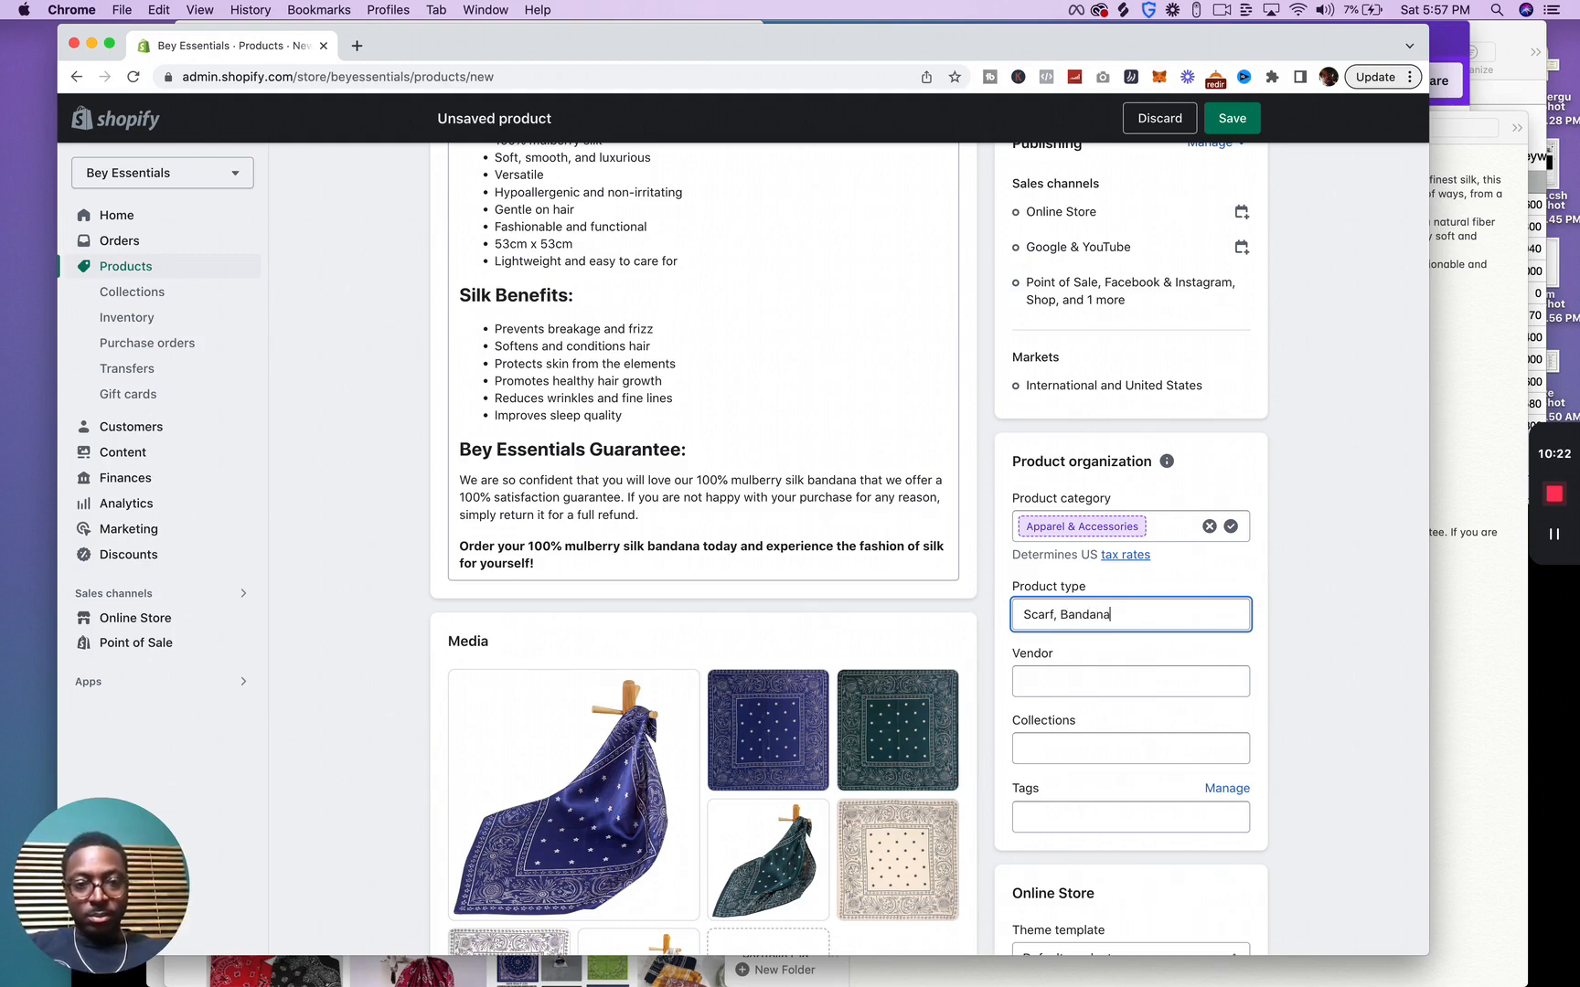
Add the tags "scarf" and "Bandana" to the product.
left_click(1063, 817)
type("scar")
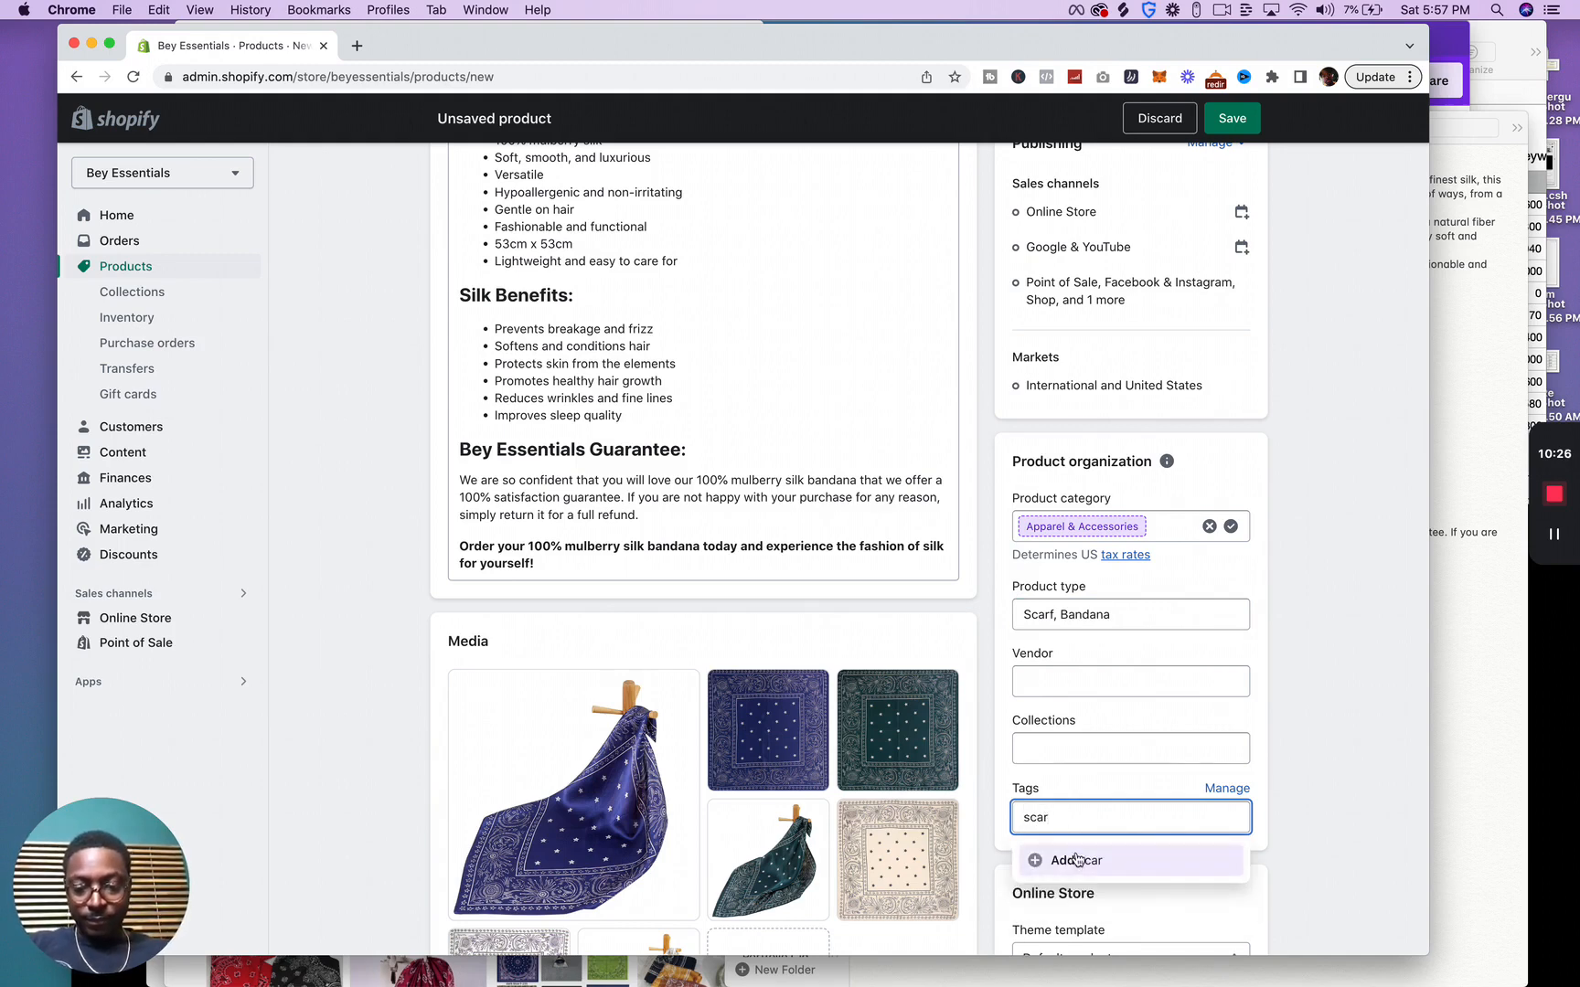
type("rf")
key("BackSpace")
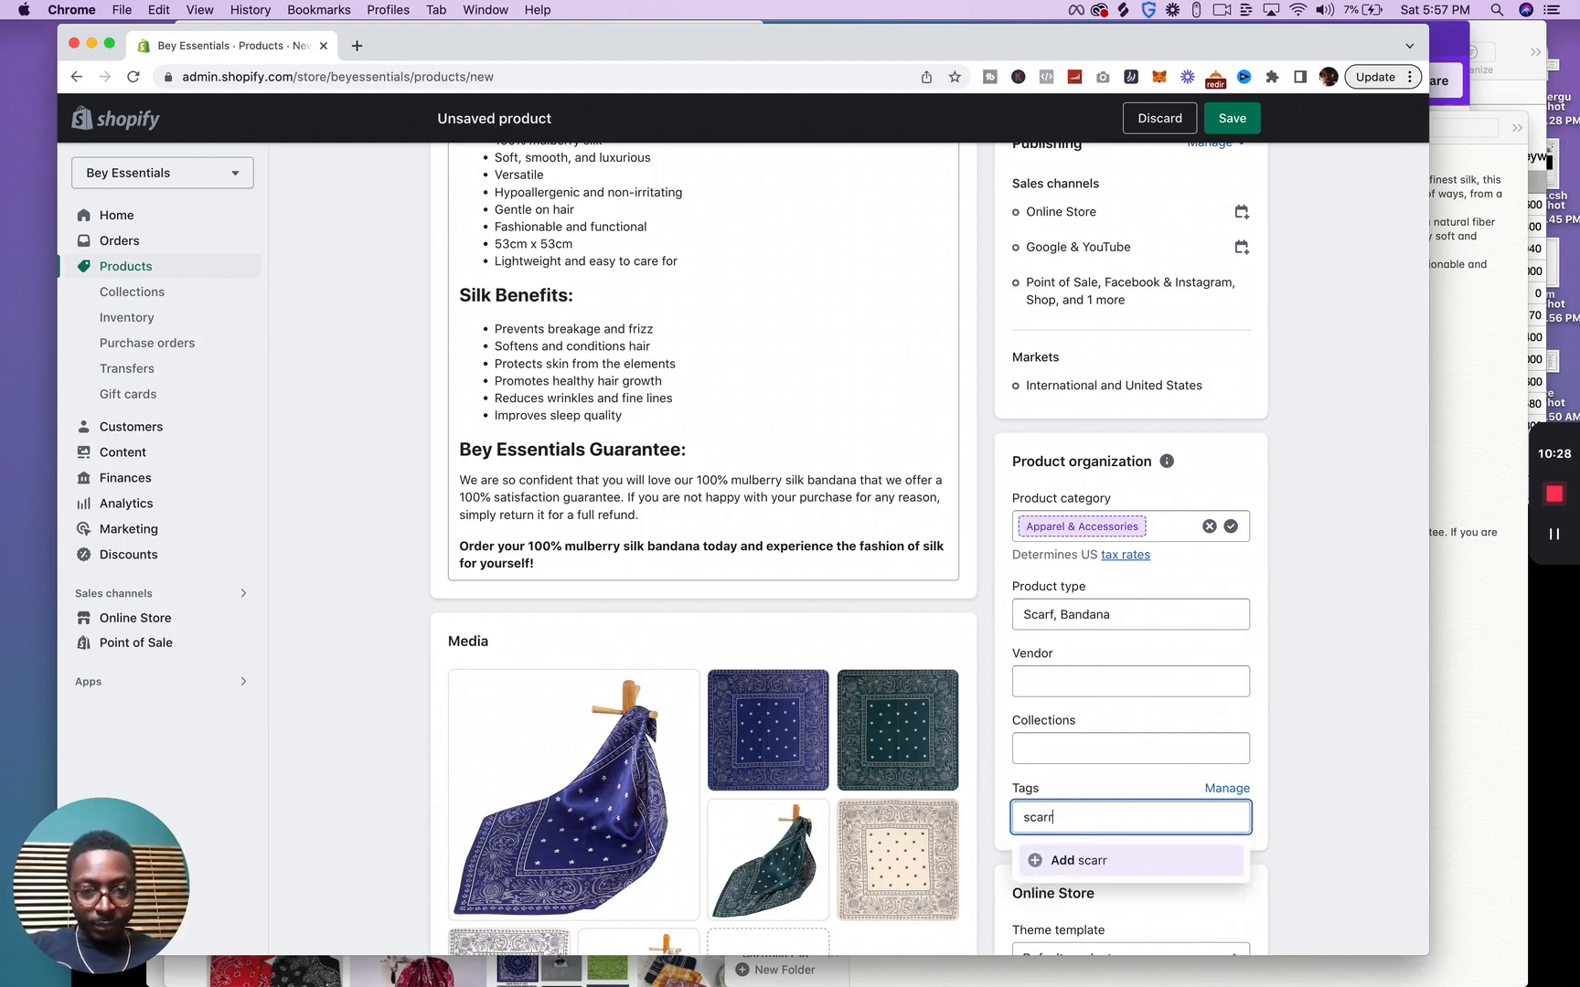
left_click(1043, 859)
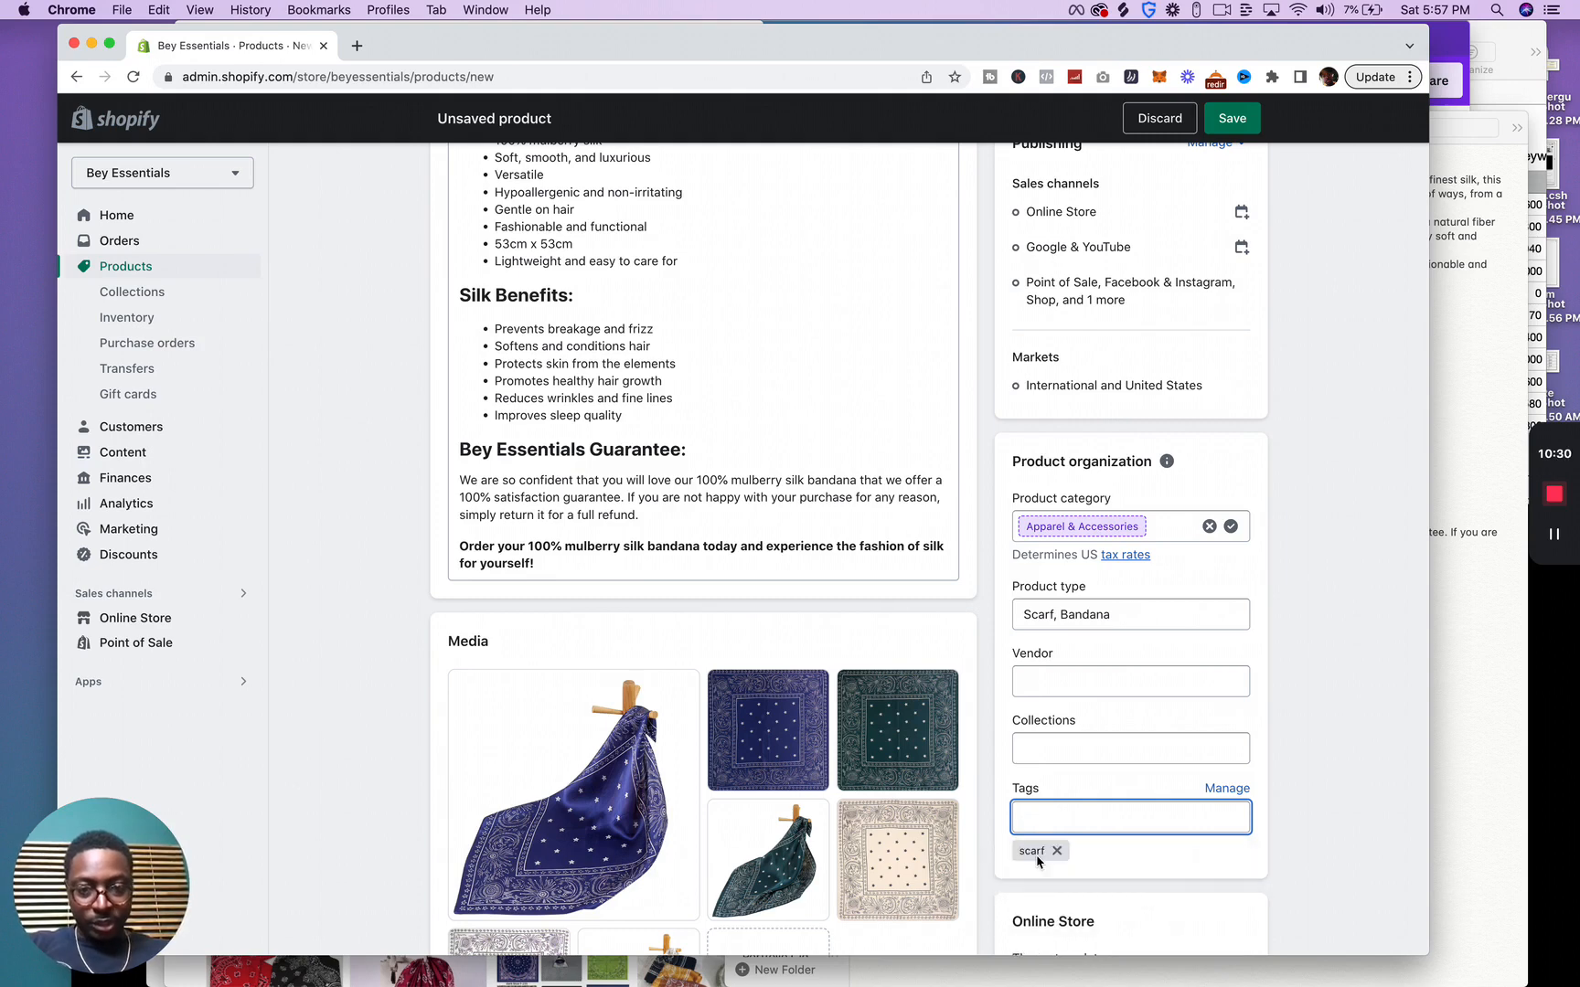
type("Ban")
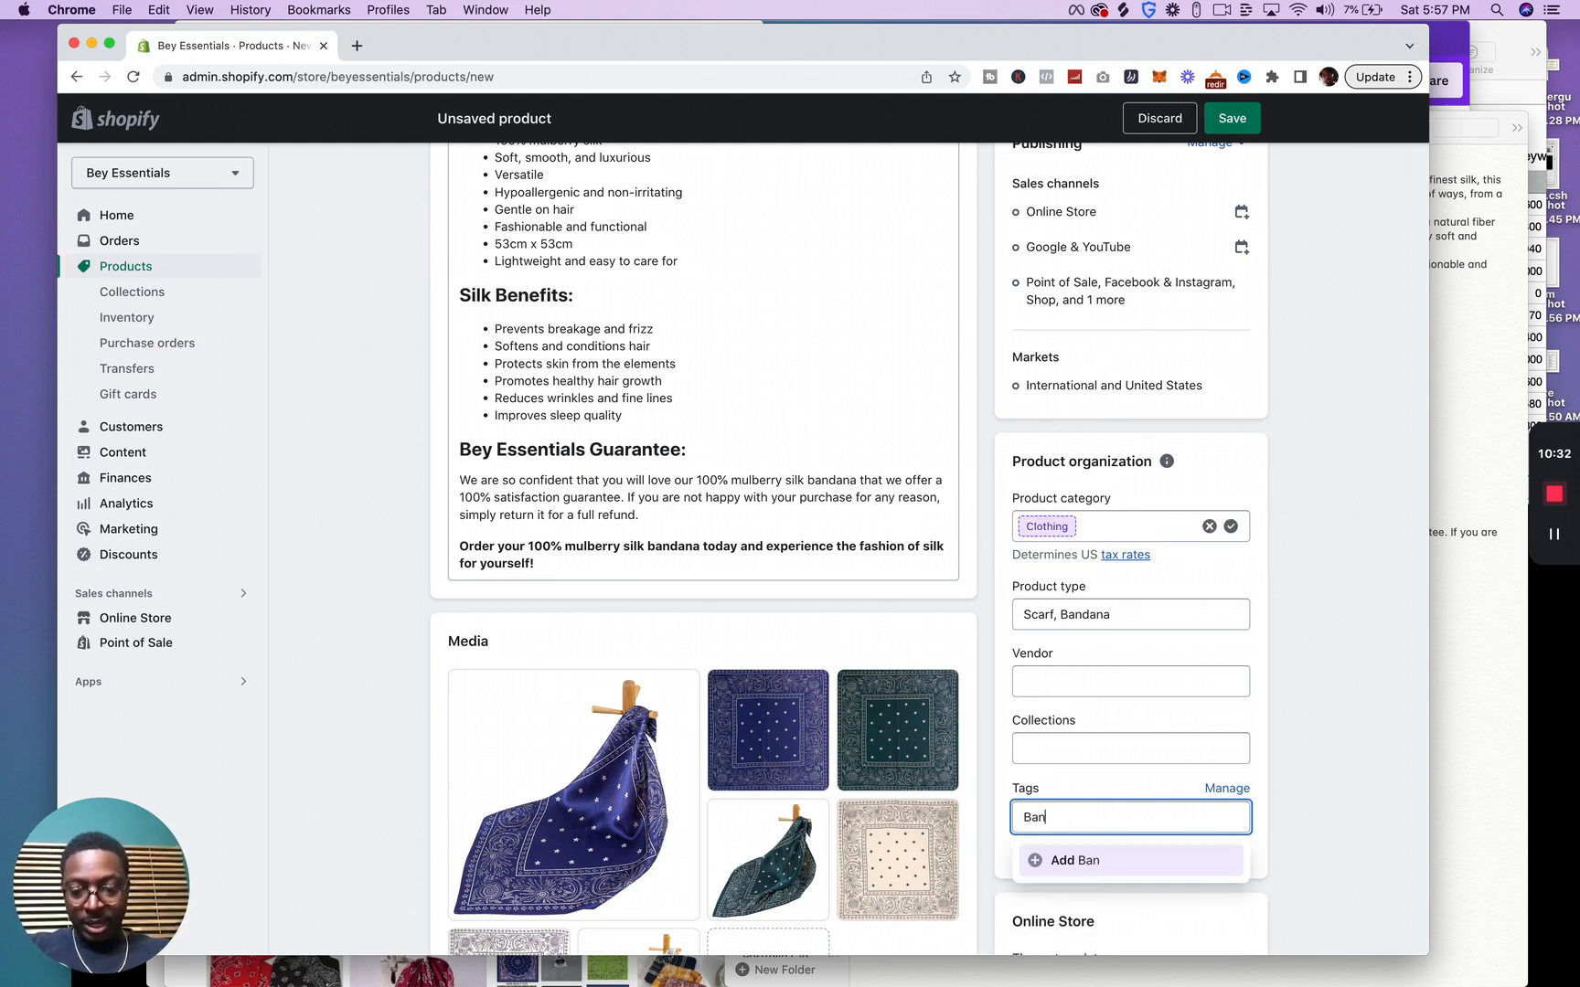
type("dana")
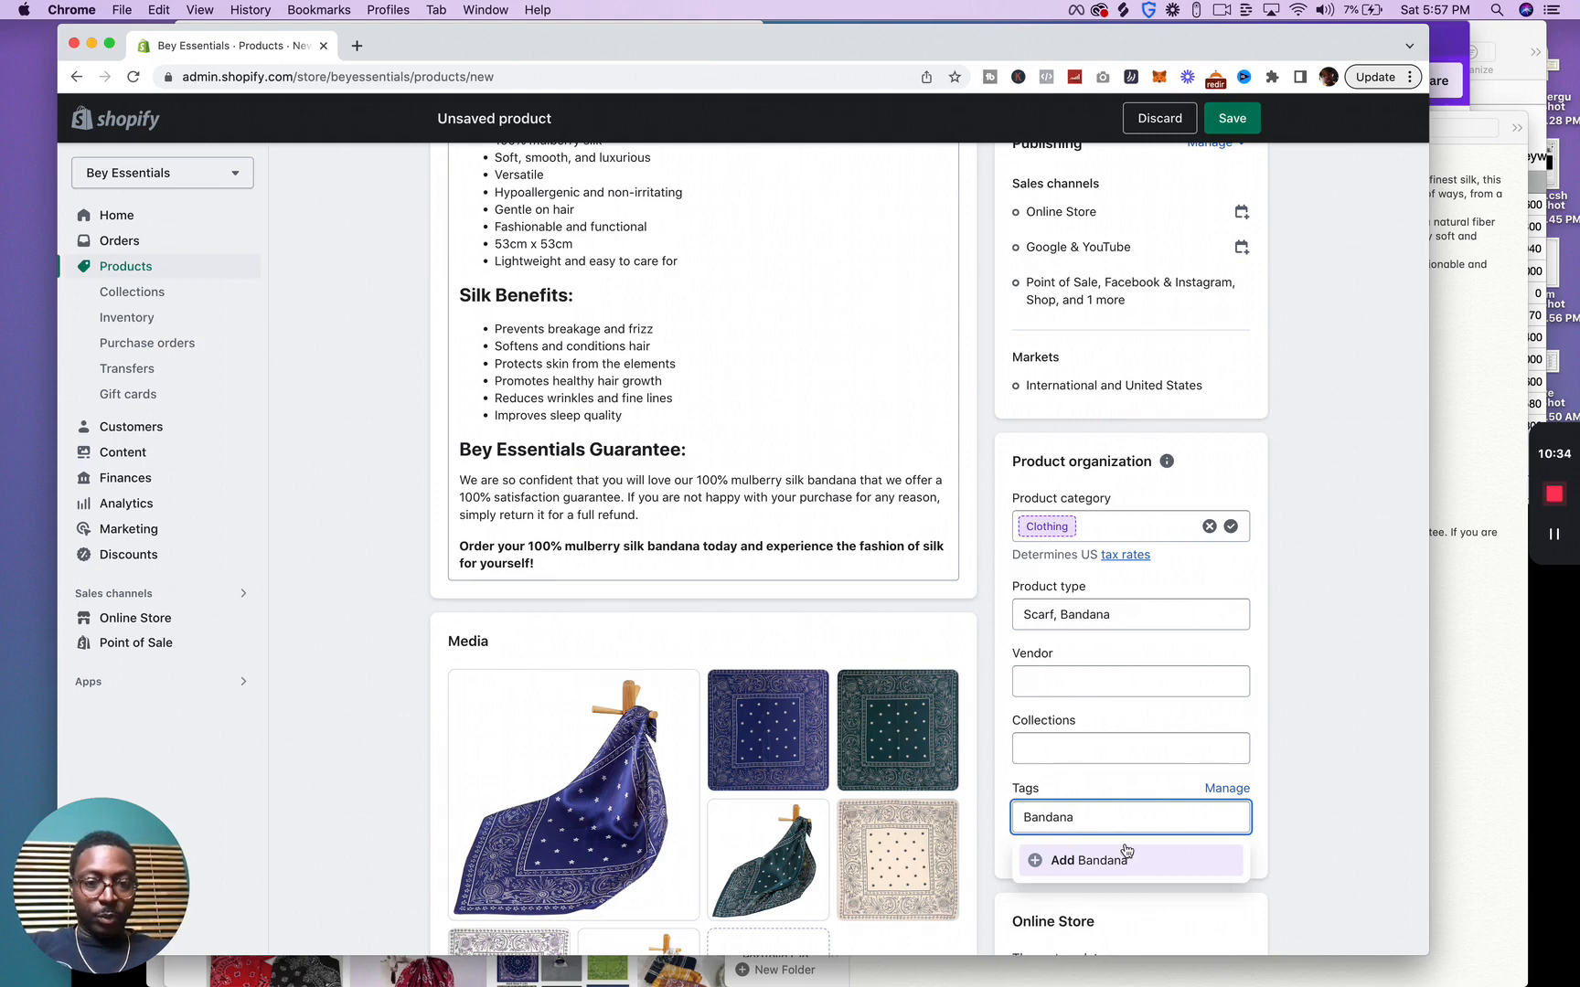
left_click(1045, 861)
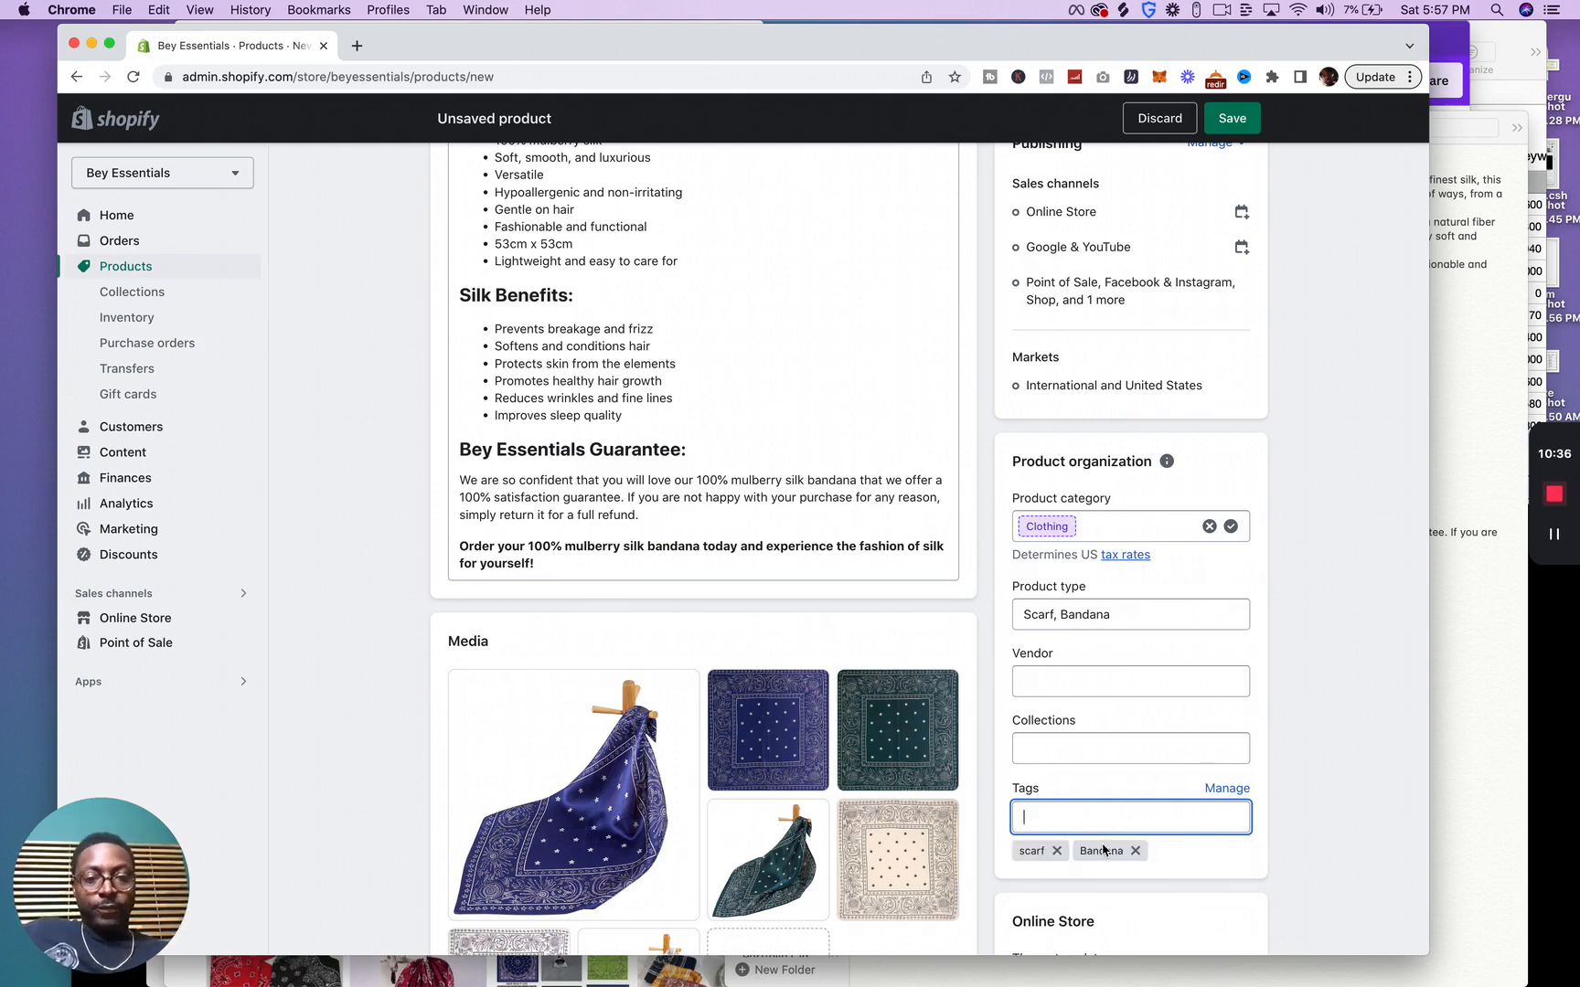
Assign the product to the Silk Scarfs collection.
left_click(1080, 744)
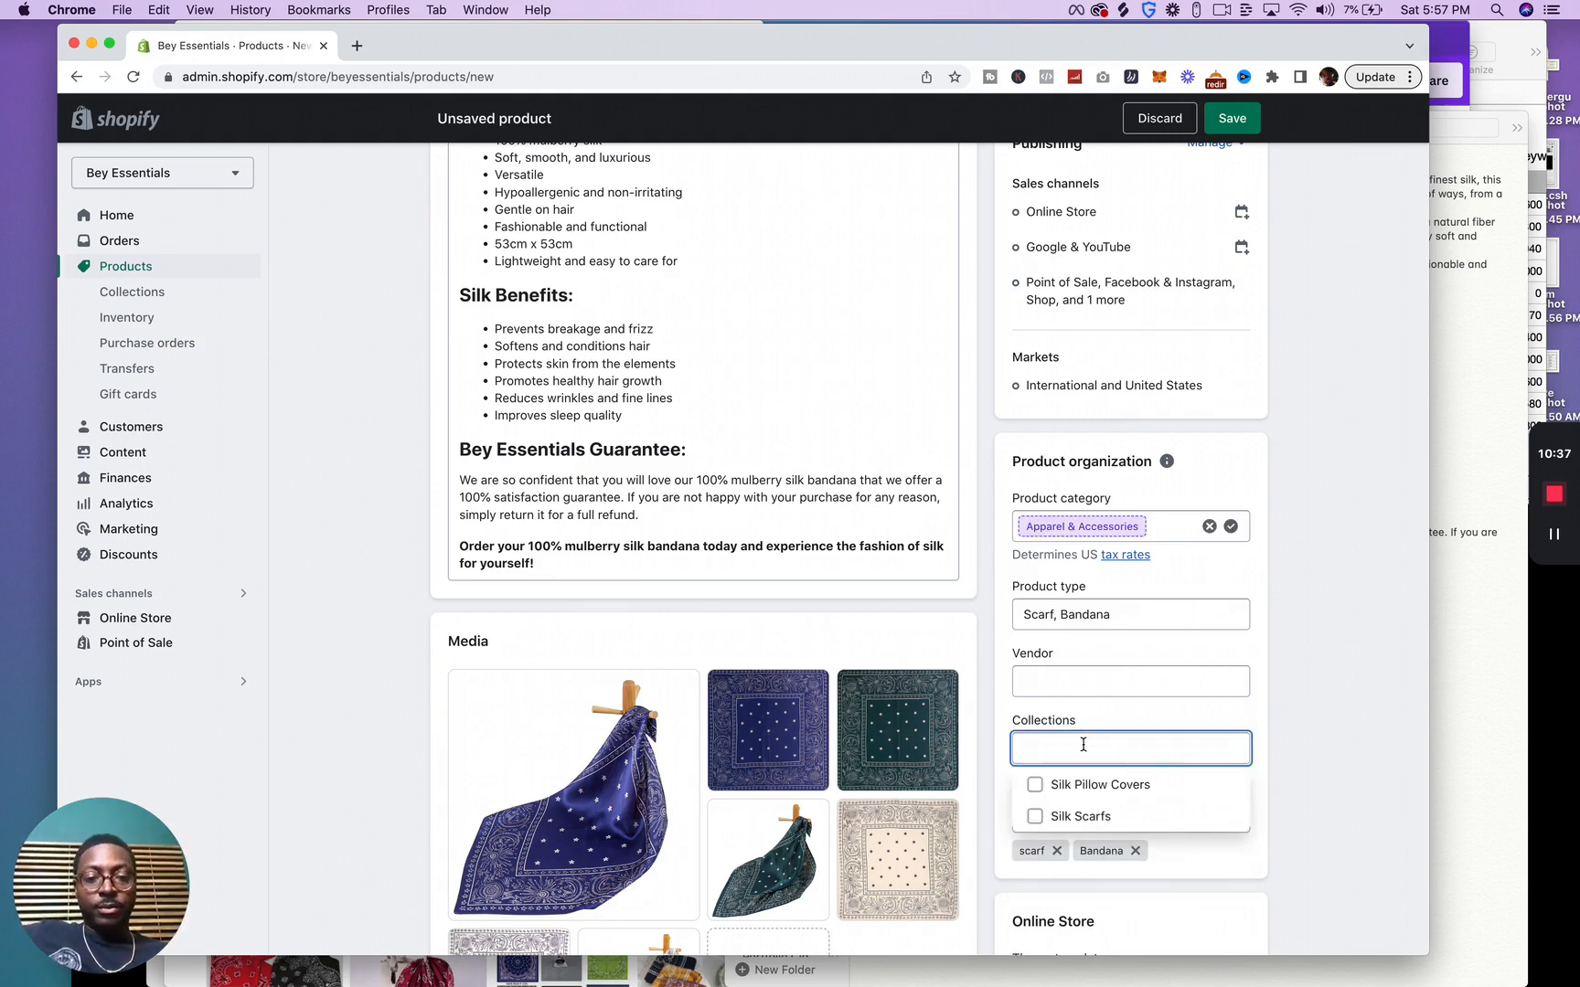
left_click(1034, 817)
left_click(1118, 815)
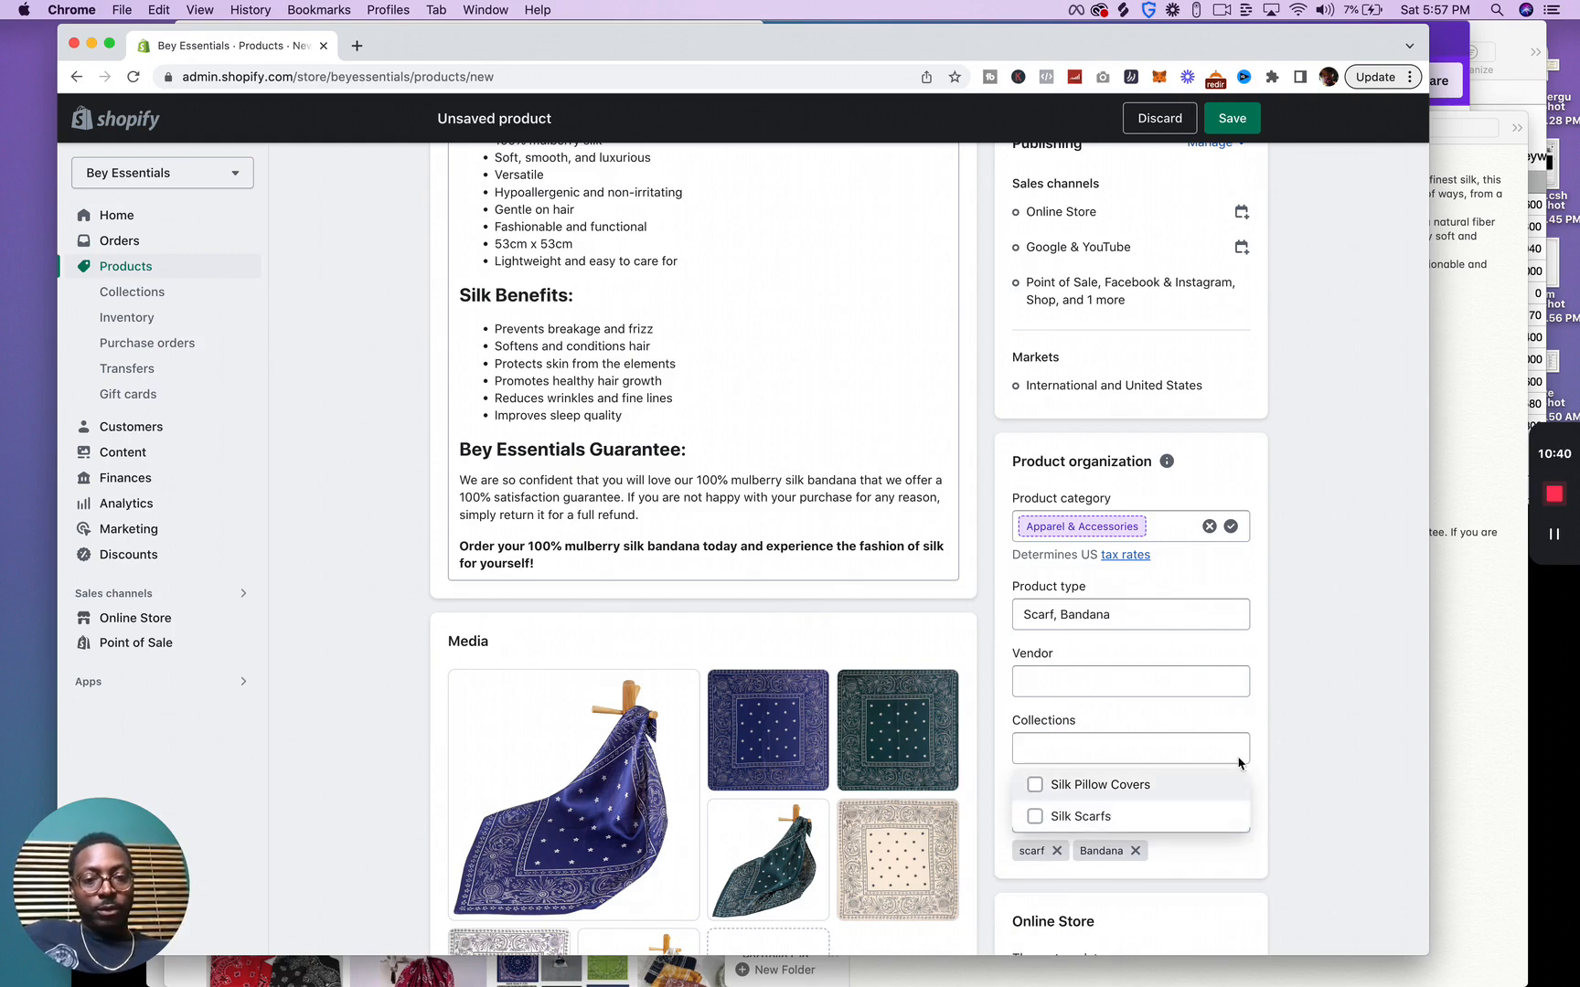
left_click(1034, 816)
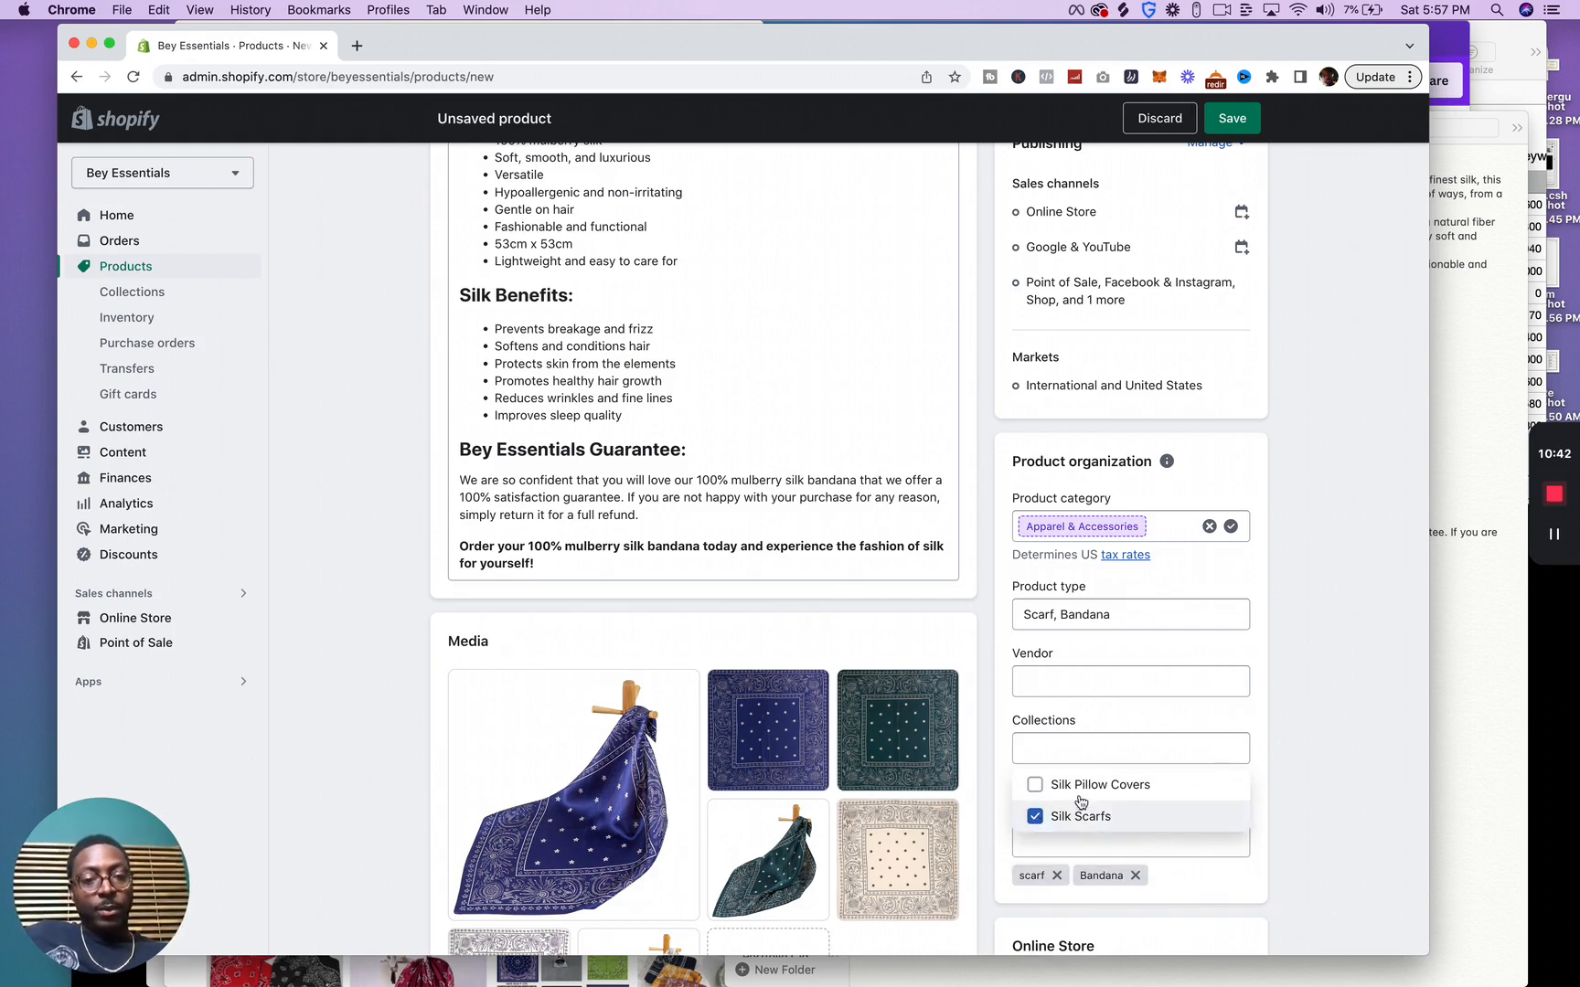
left_click(1271, 719)
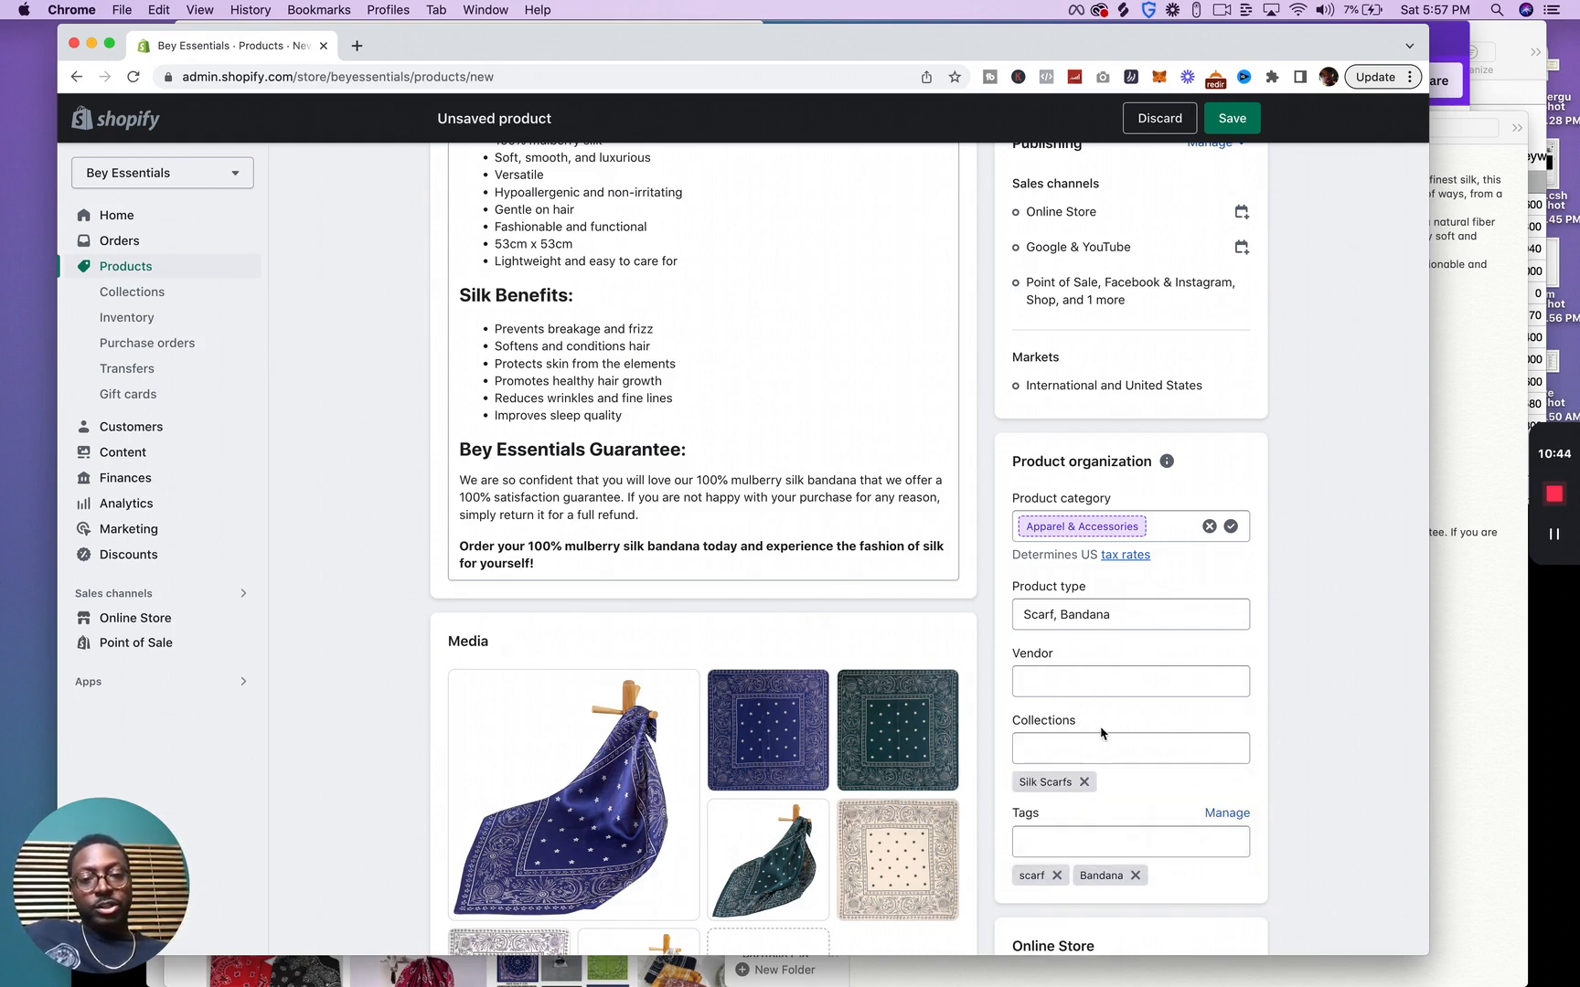
scroll(1086, 683, "down", 5)
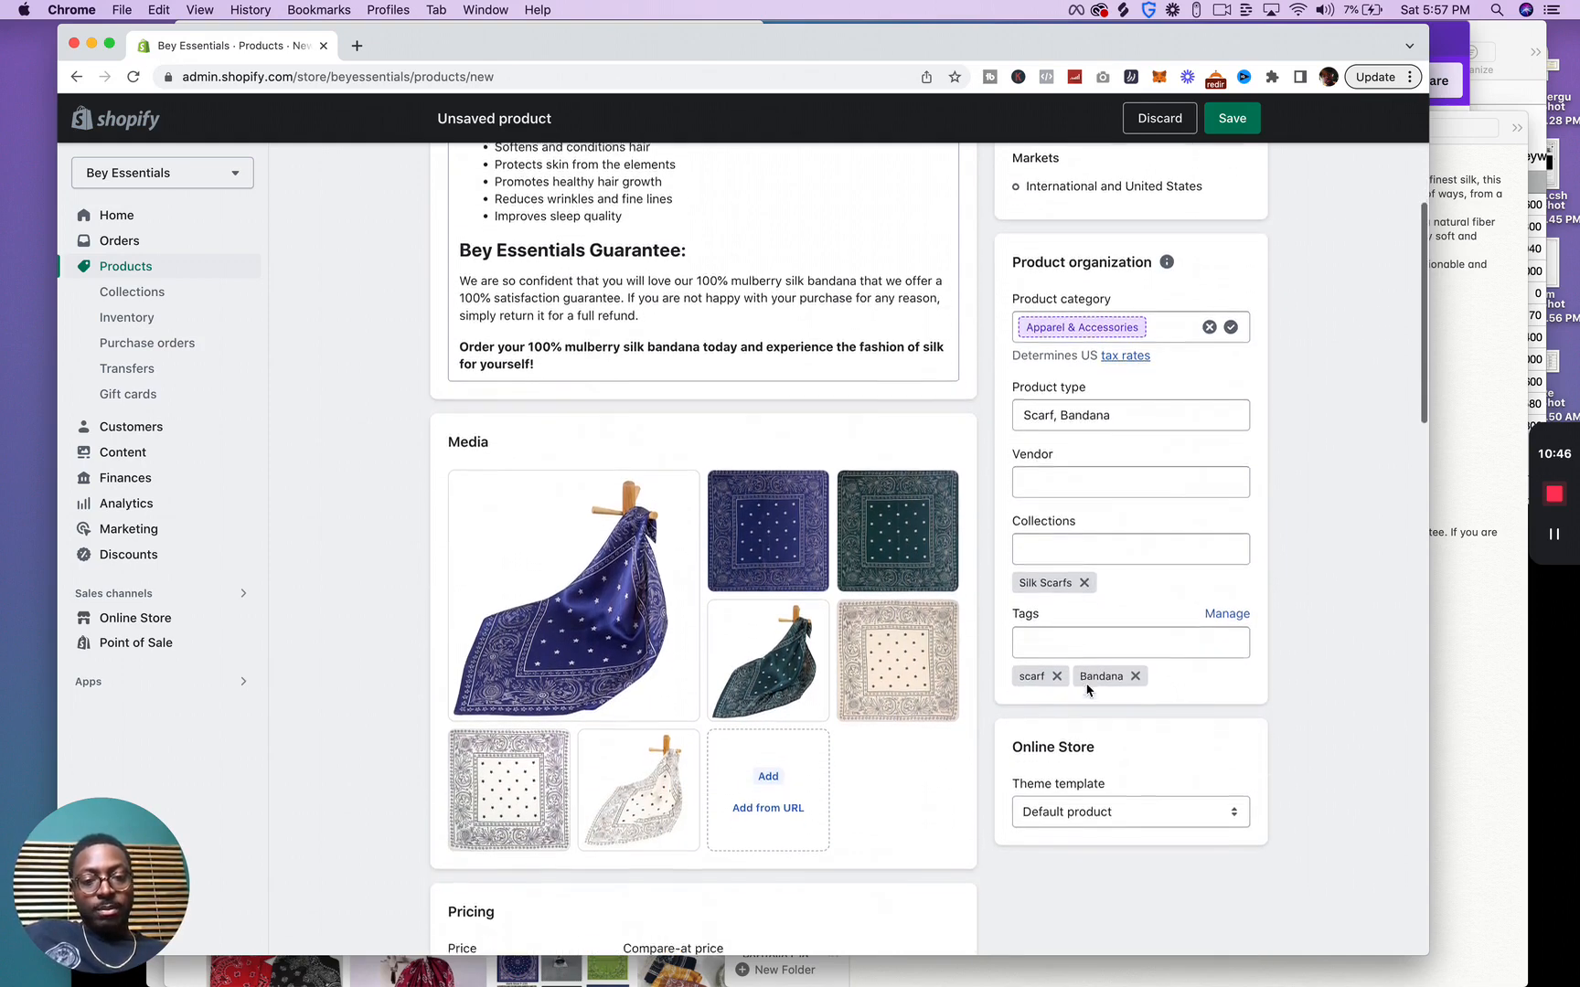
scroll(1203, 636, "up", 5)
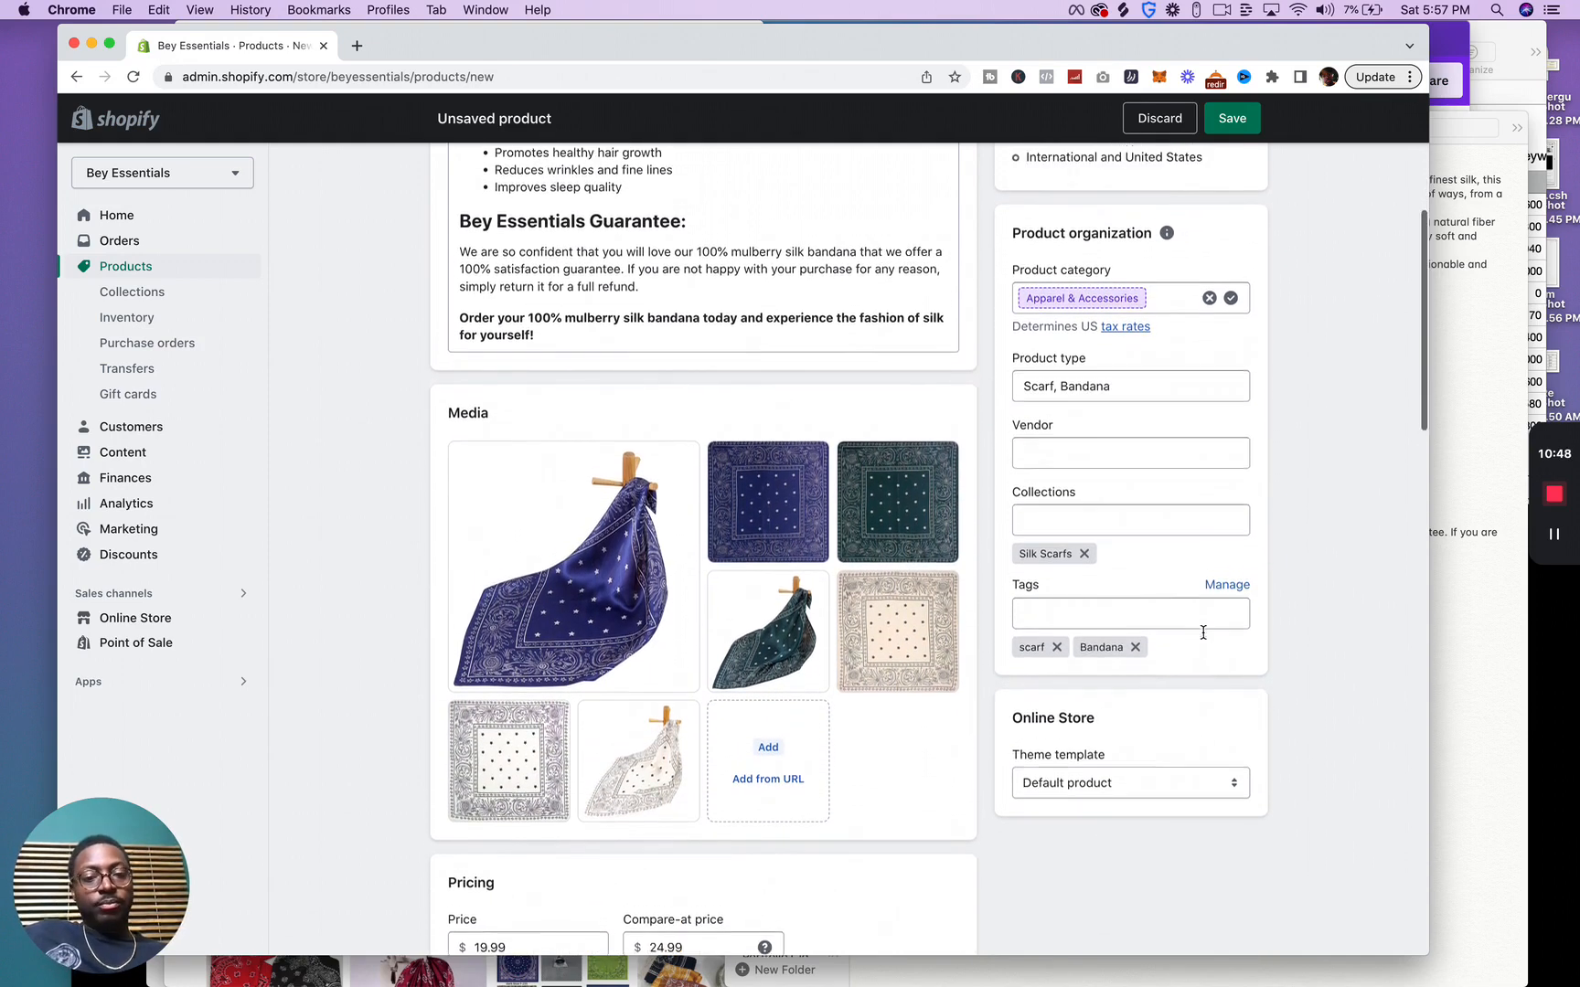
scroll(1203, 633, "up", 4)
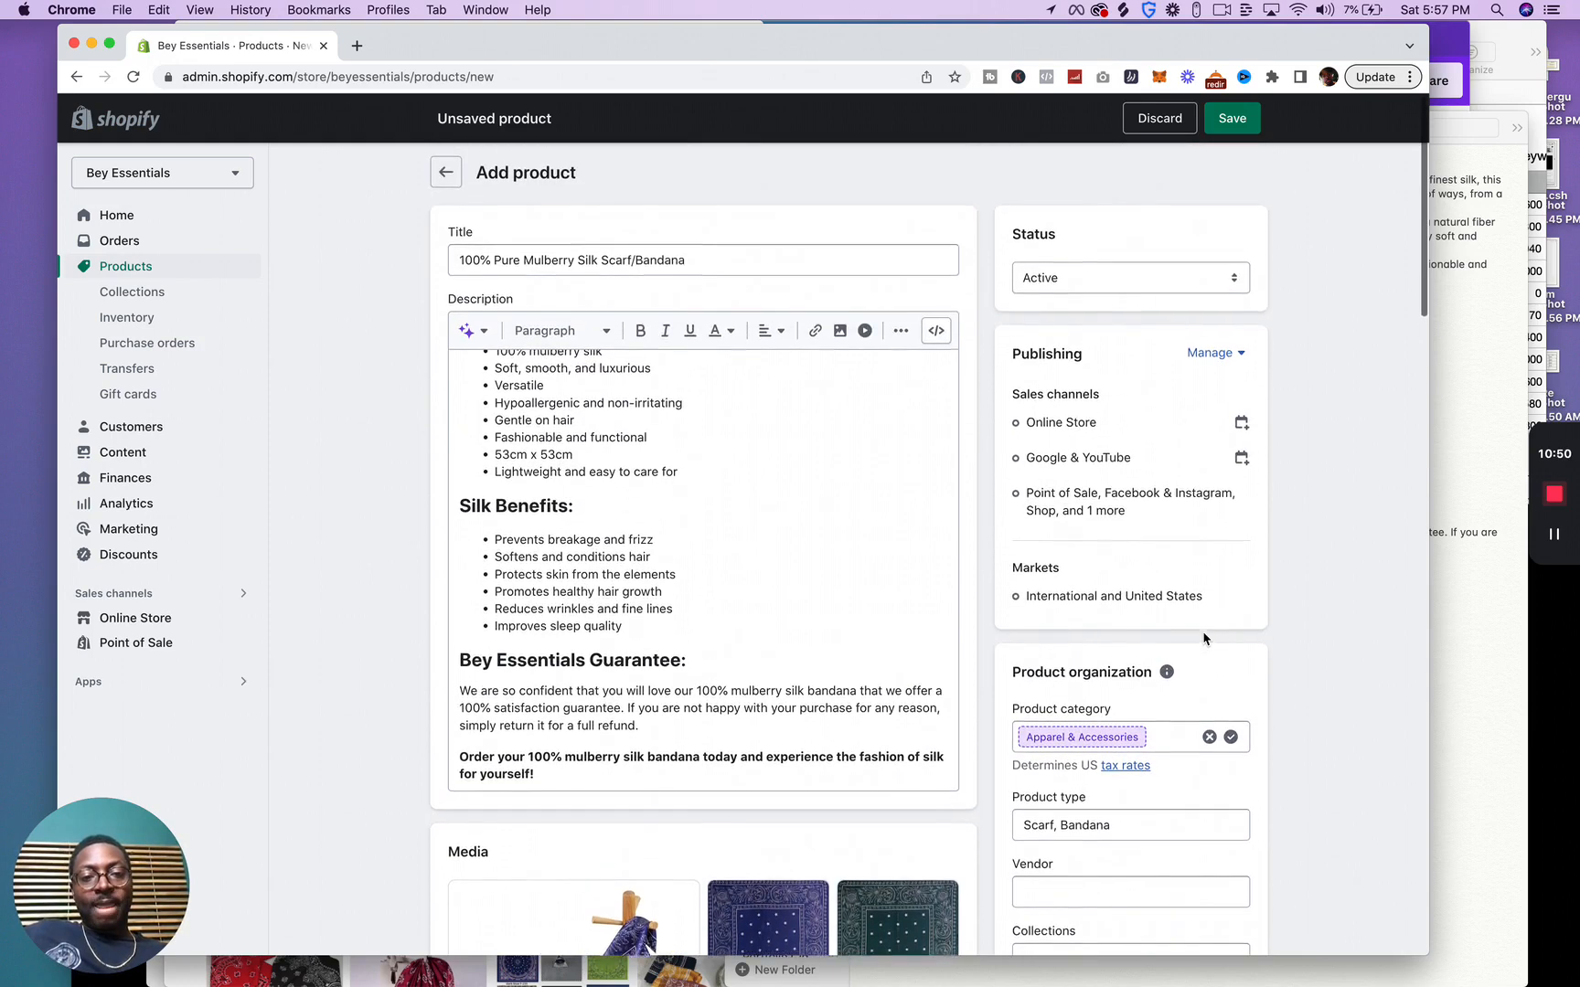
Save the new scarf/bandana product, and set its status to Draft with the change saved.
scroll(1204, 640, "down", 3)
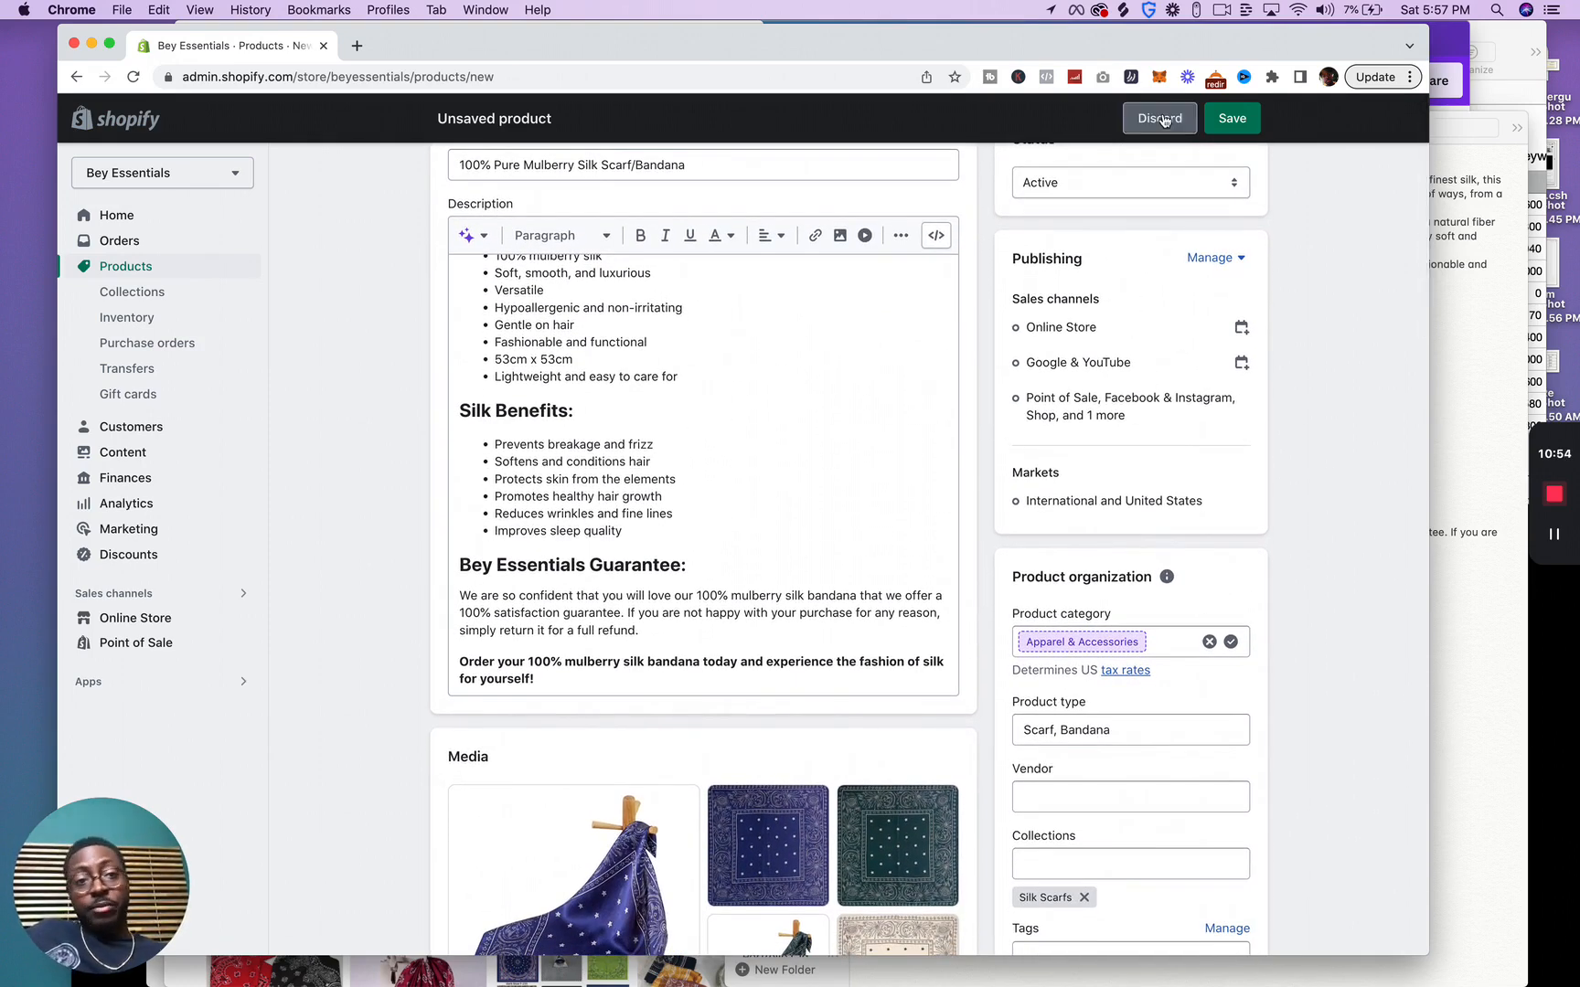
left_click(1225, 128)
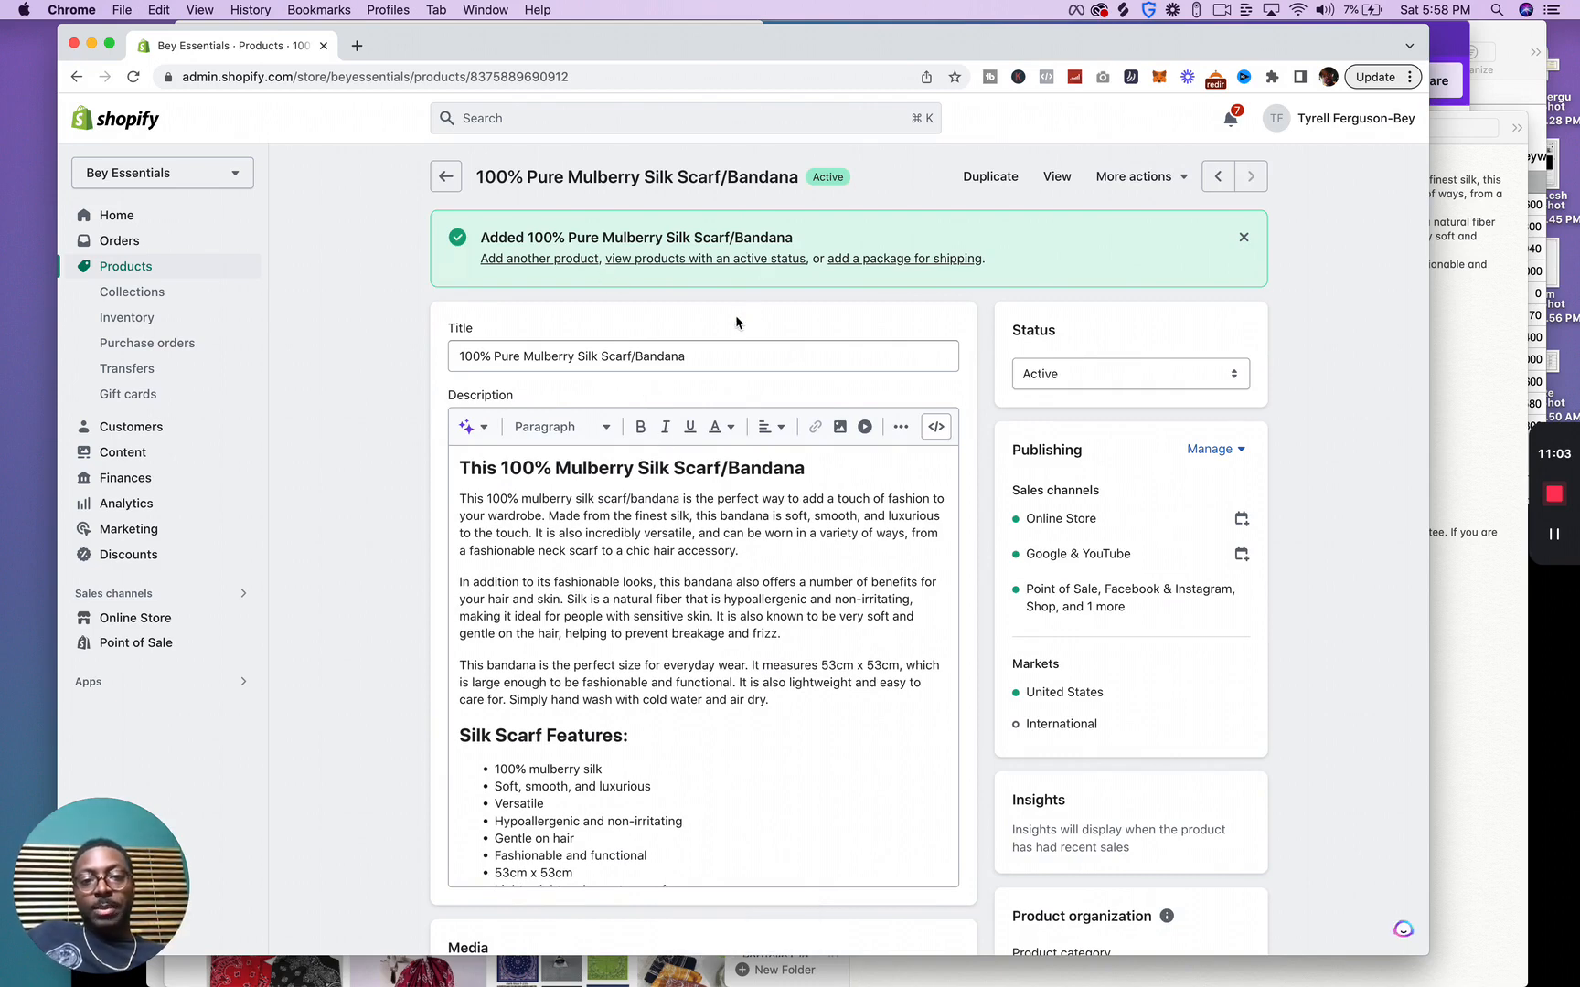
left_click(1136, 385)
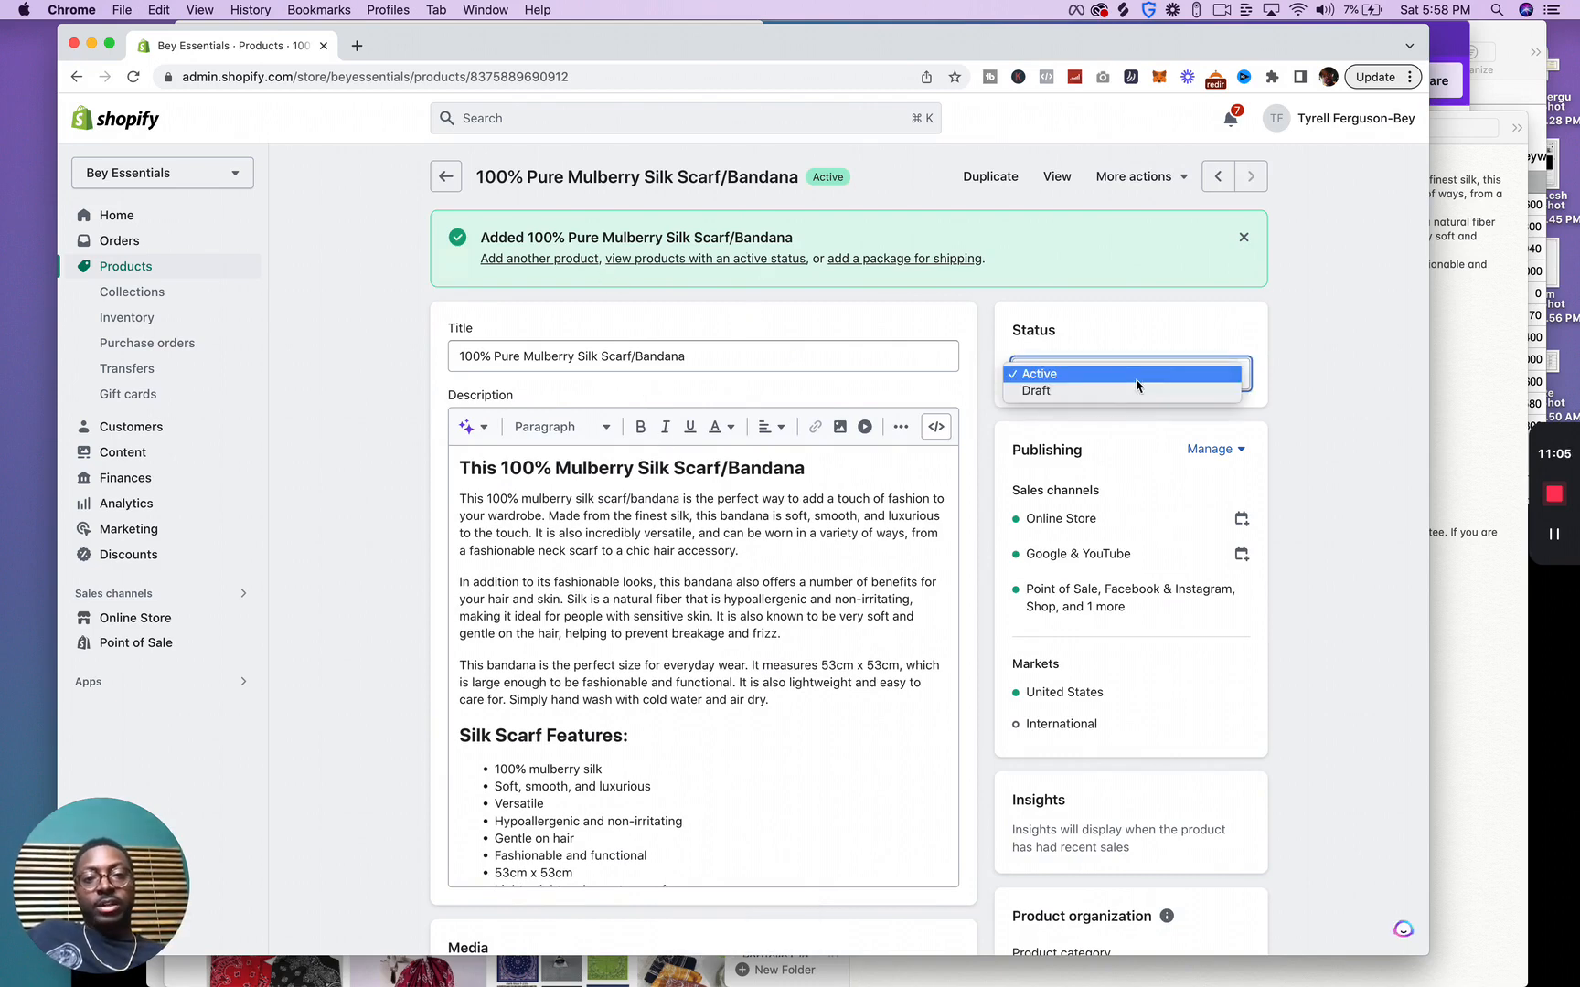
left_click(1137, 397)
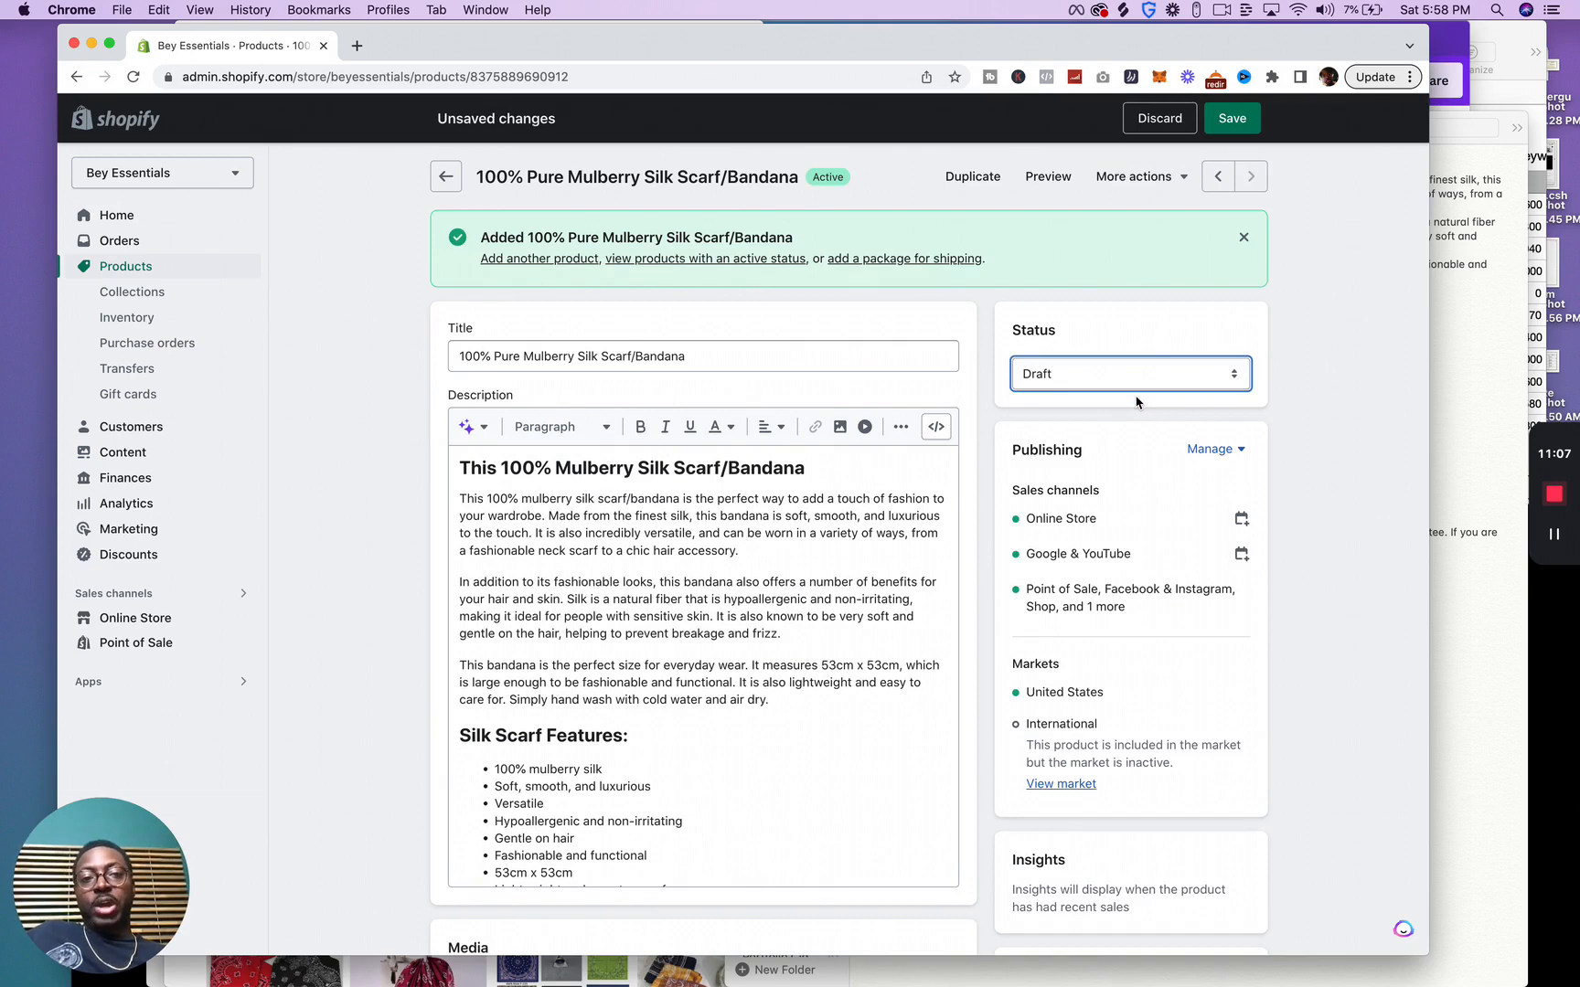
left_click(1234, 118)
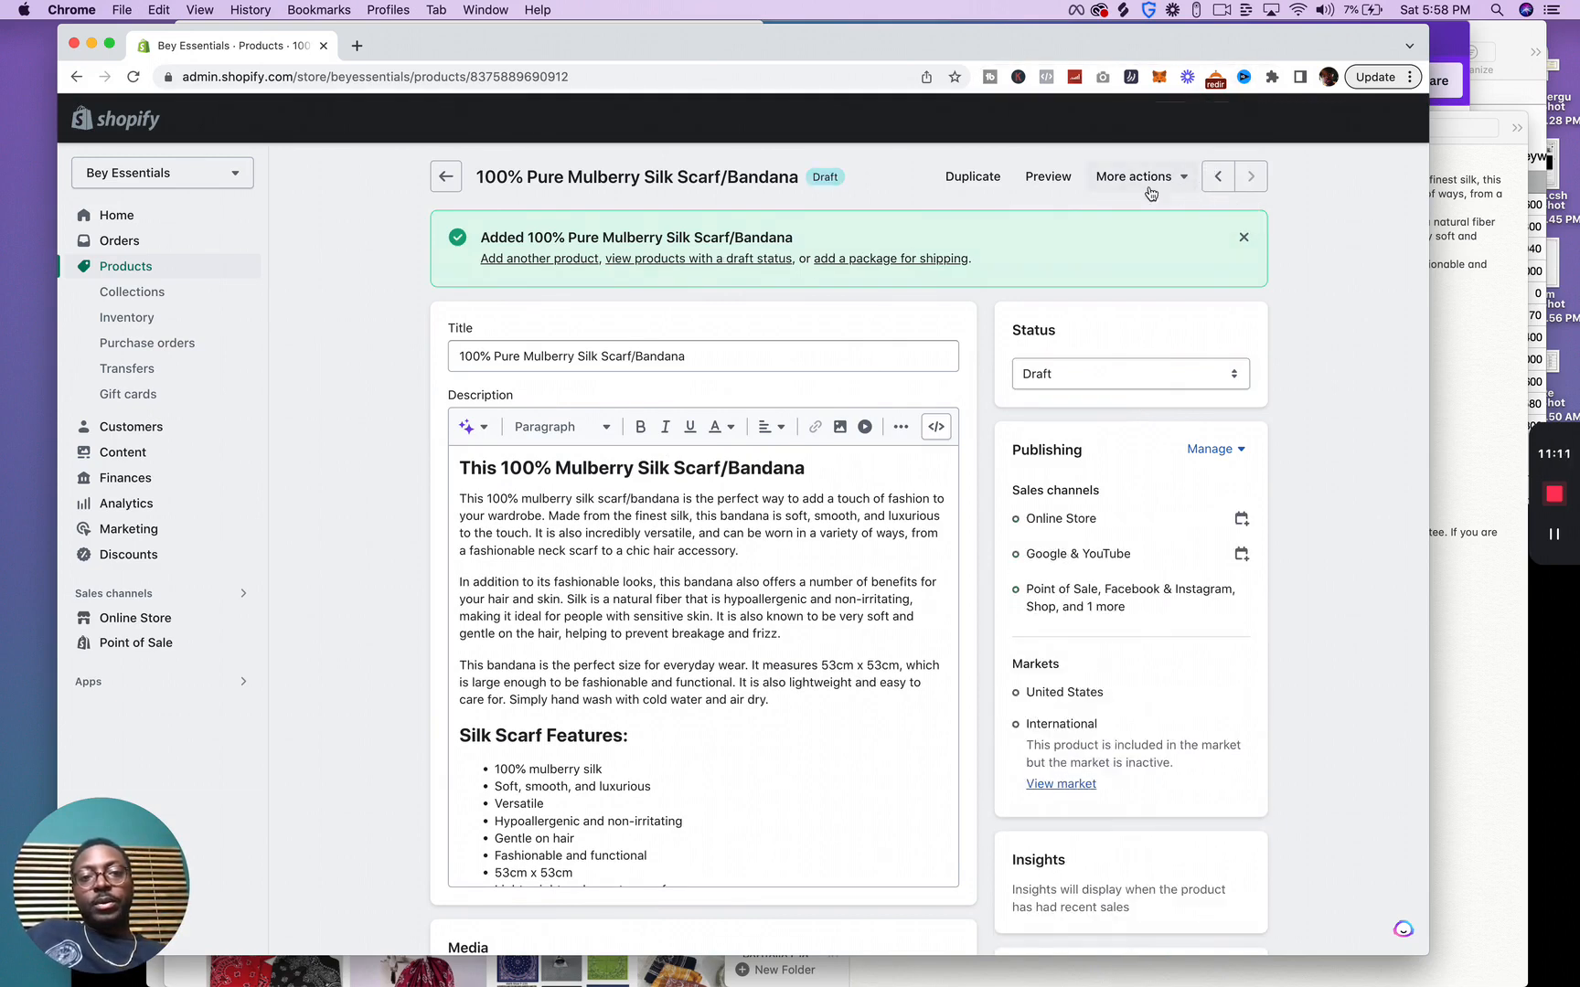
Open the storefront preview of the draft product and check the options offered under Color.
left_click(1051, 177)
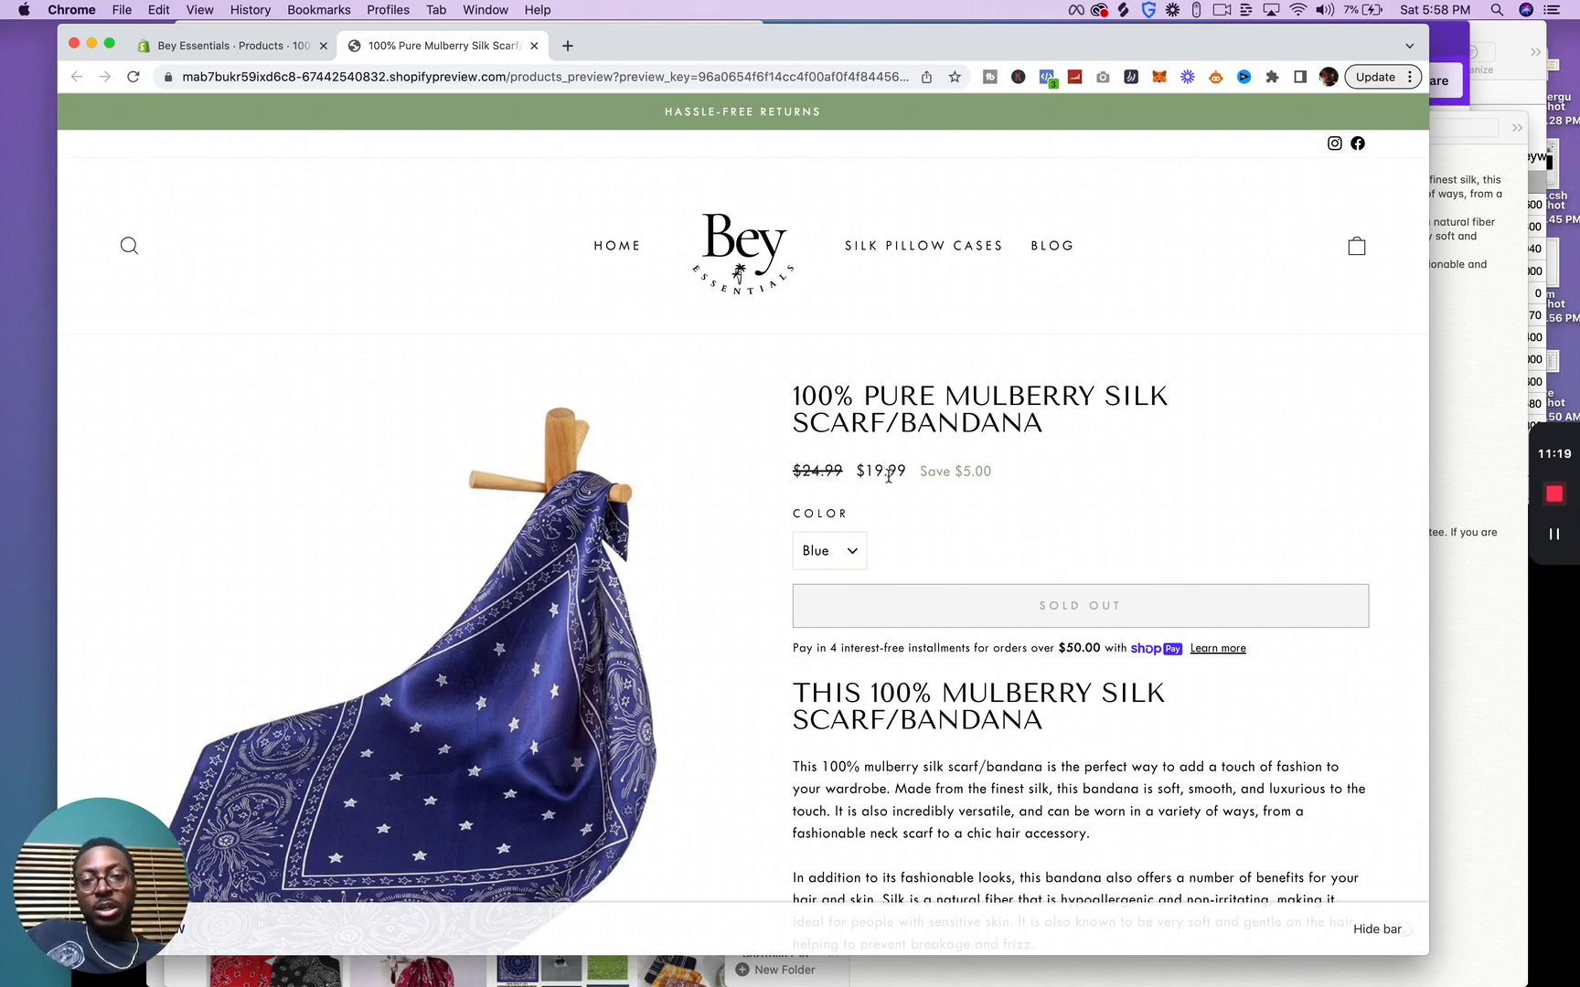
scroll(869, 420, "down", 5)
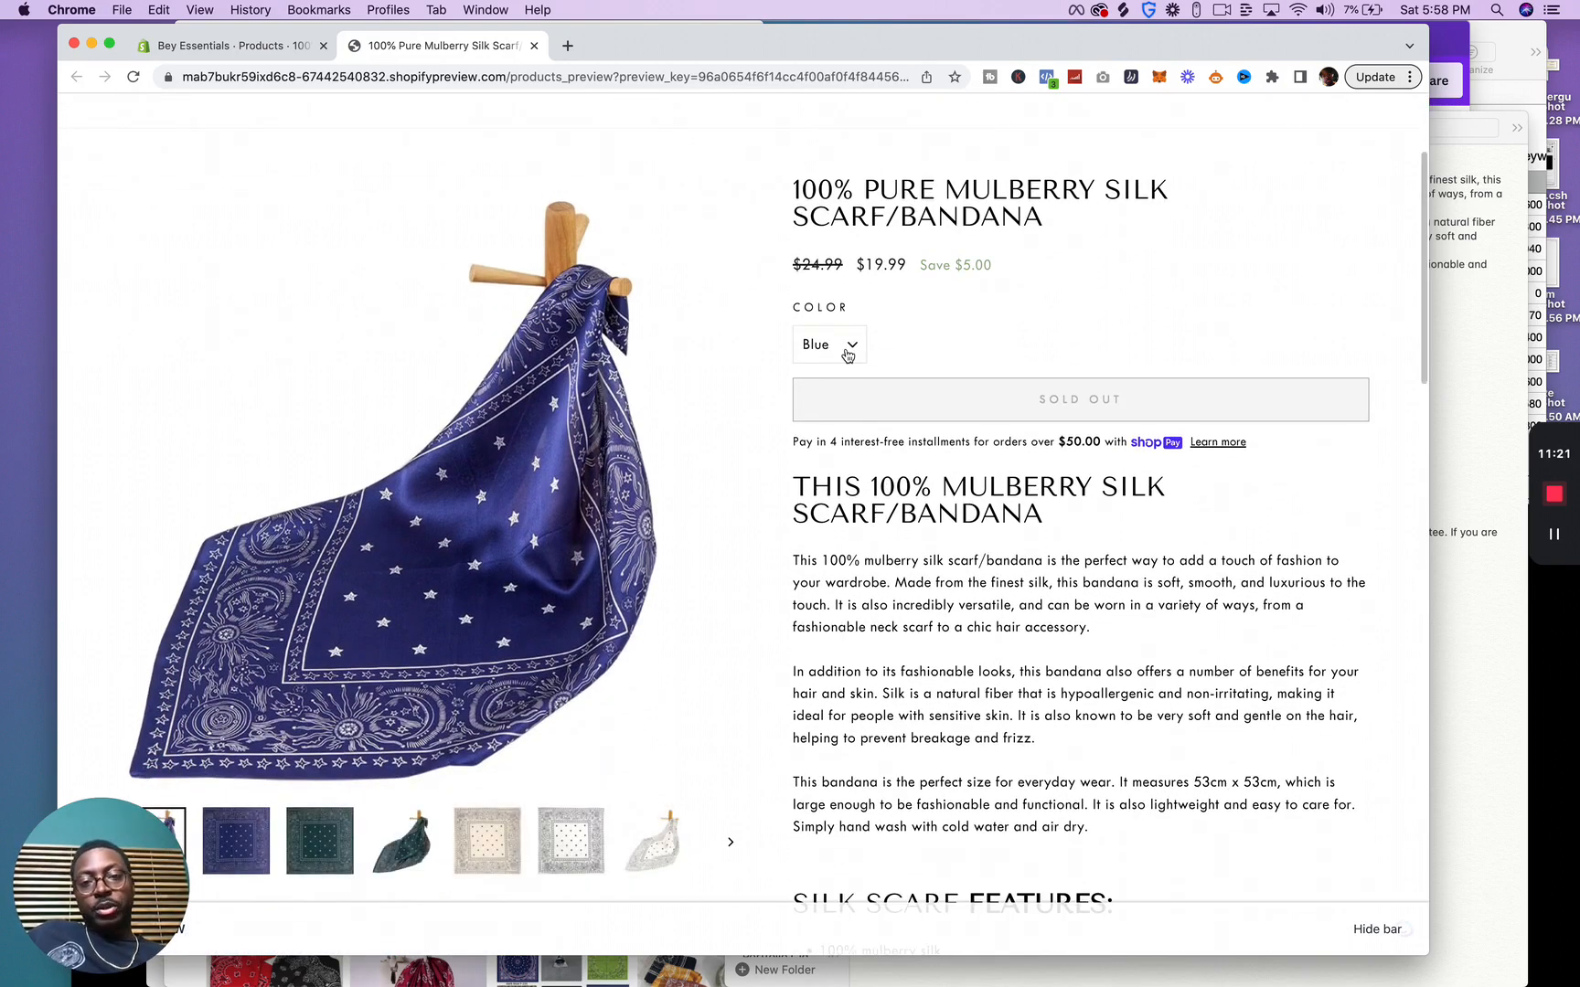
left_click(848, 355)
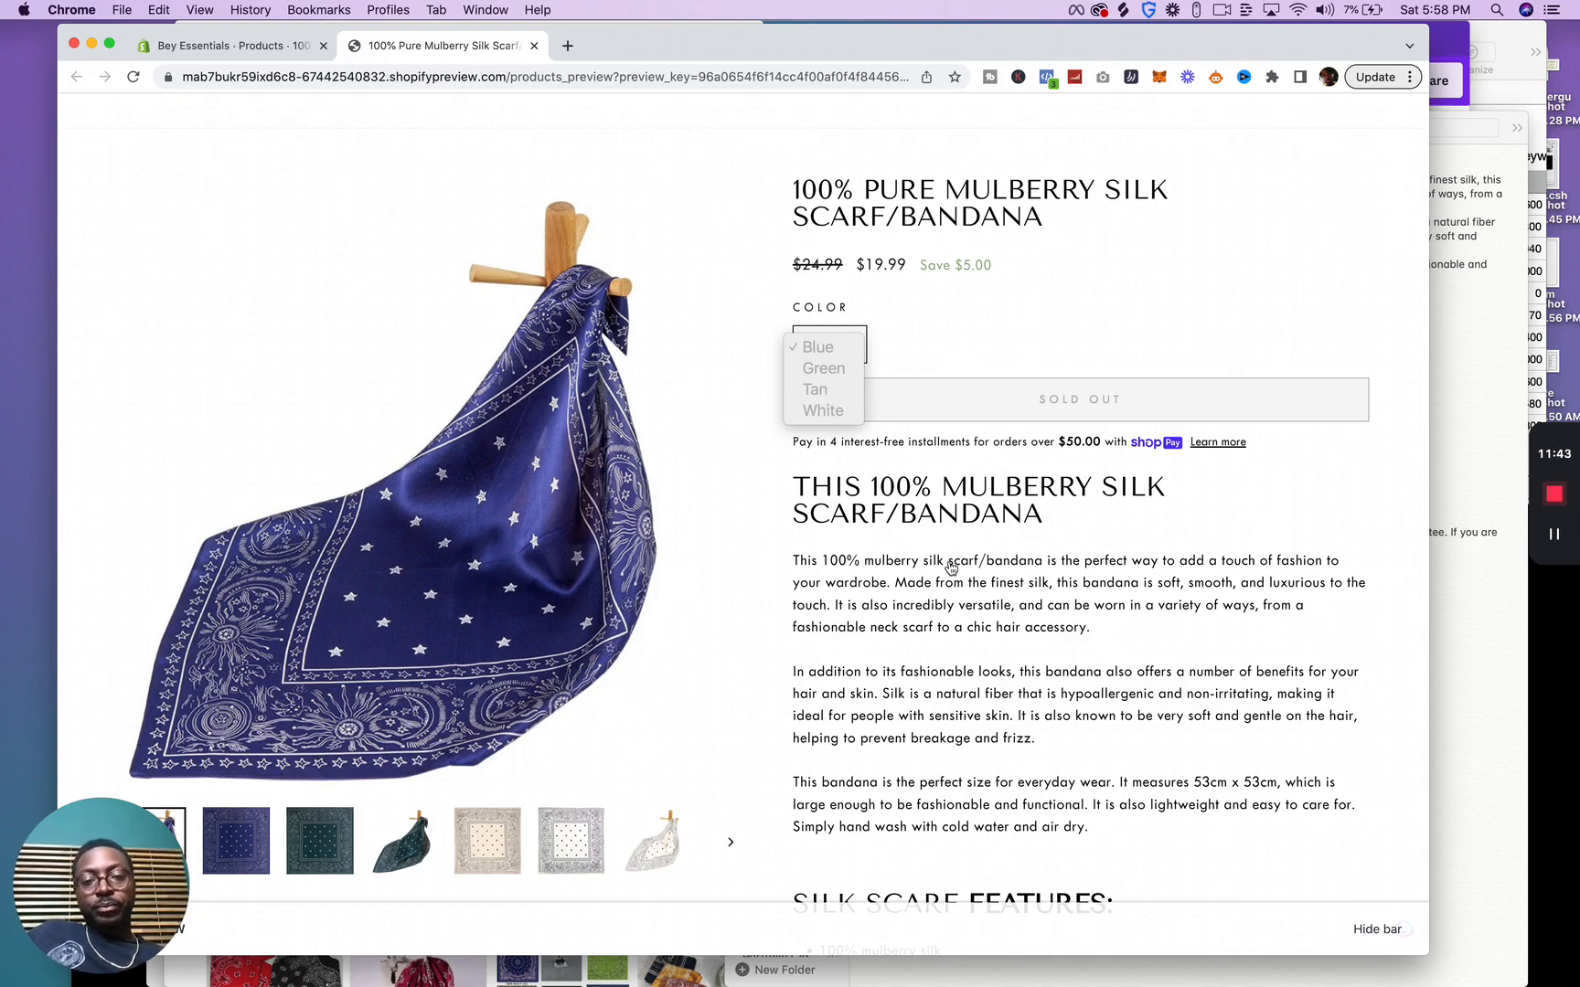
View the blue, green, tan and white scarf photos in the preview's image gallery, ending on the first blue image.
left_click(244, 866)
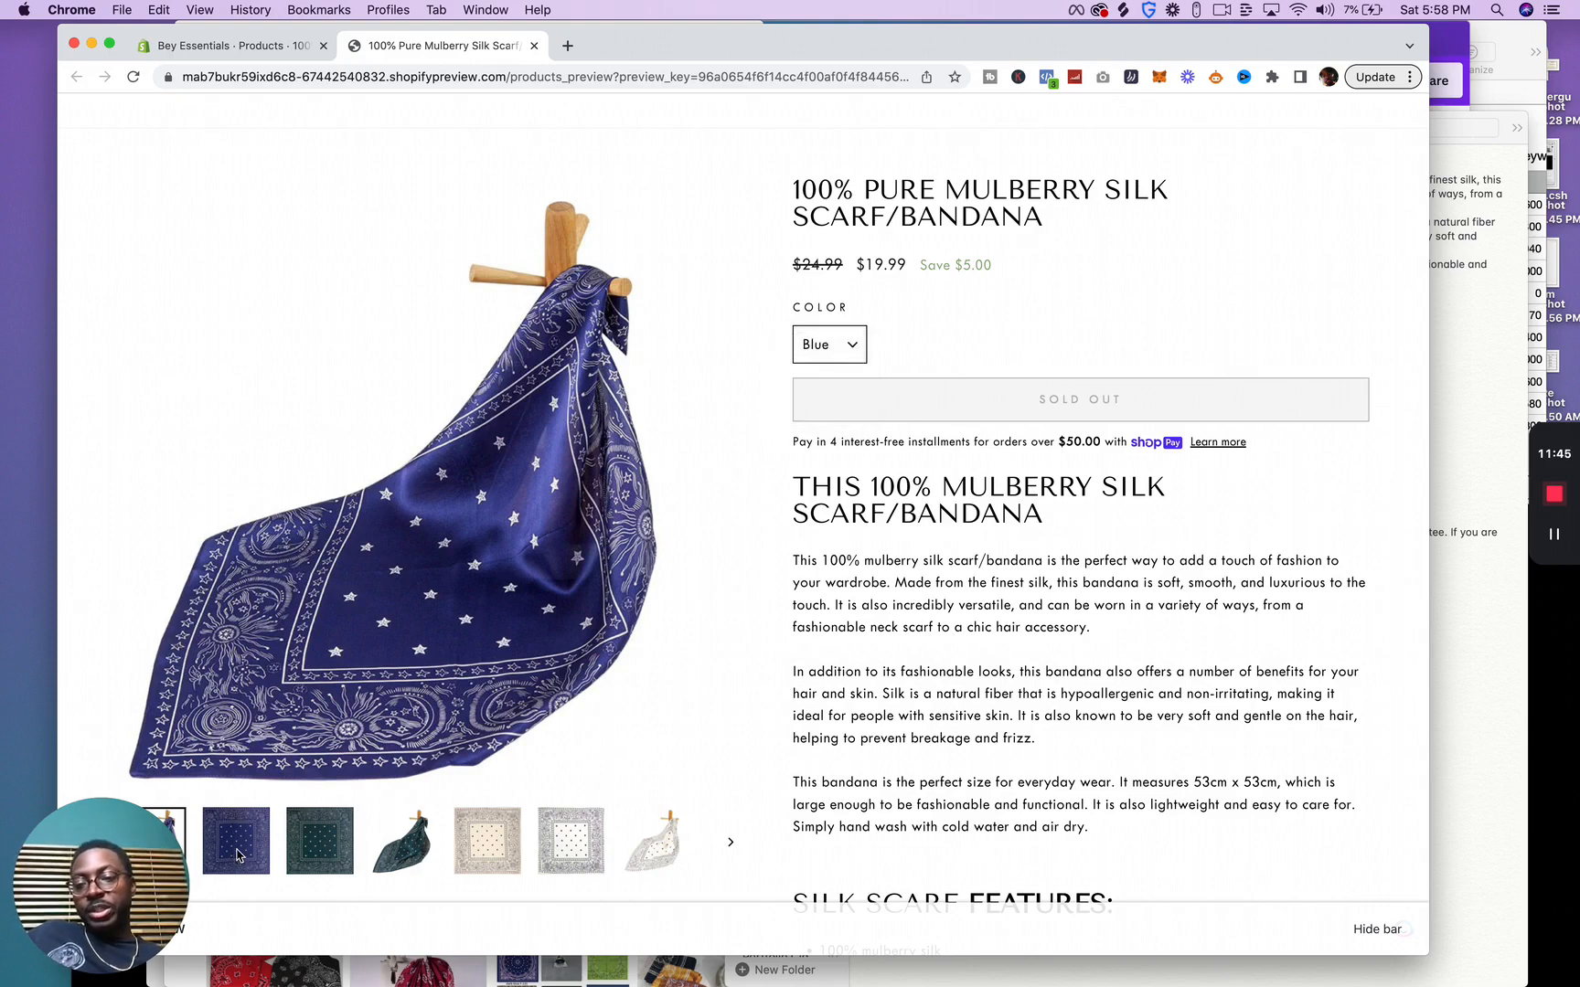
left_click(247, 857)
left_click(313, 854)
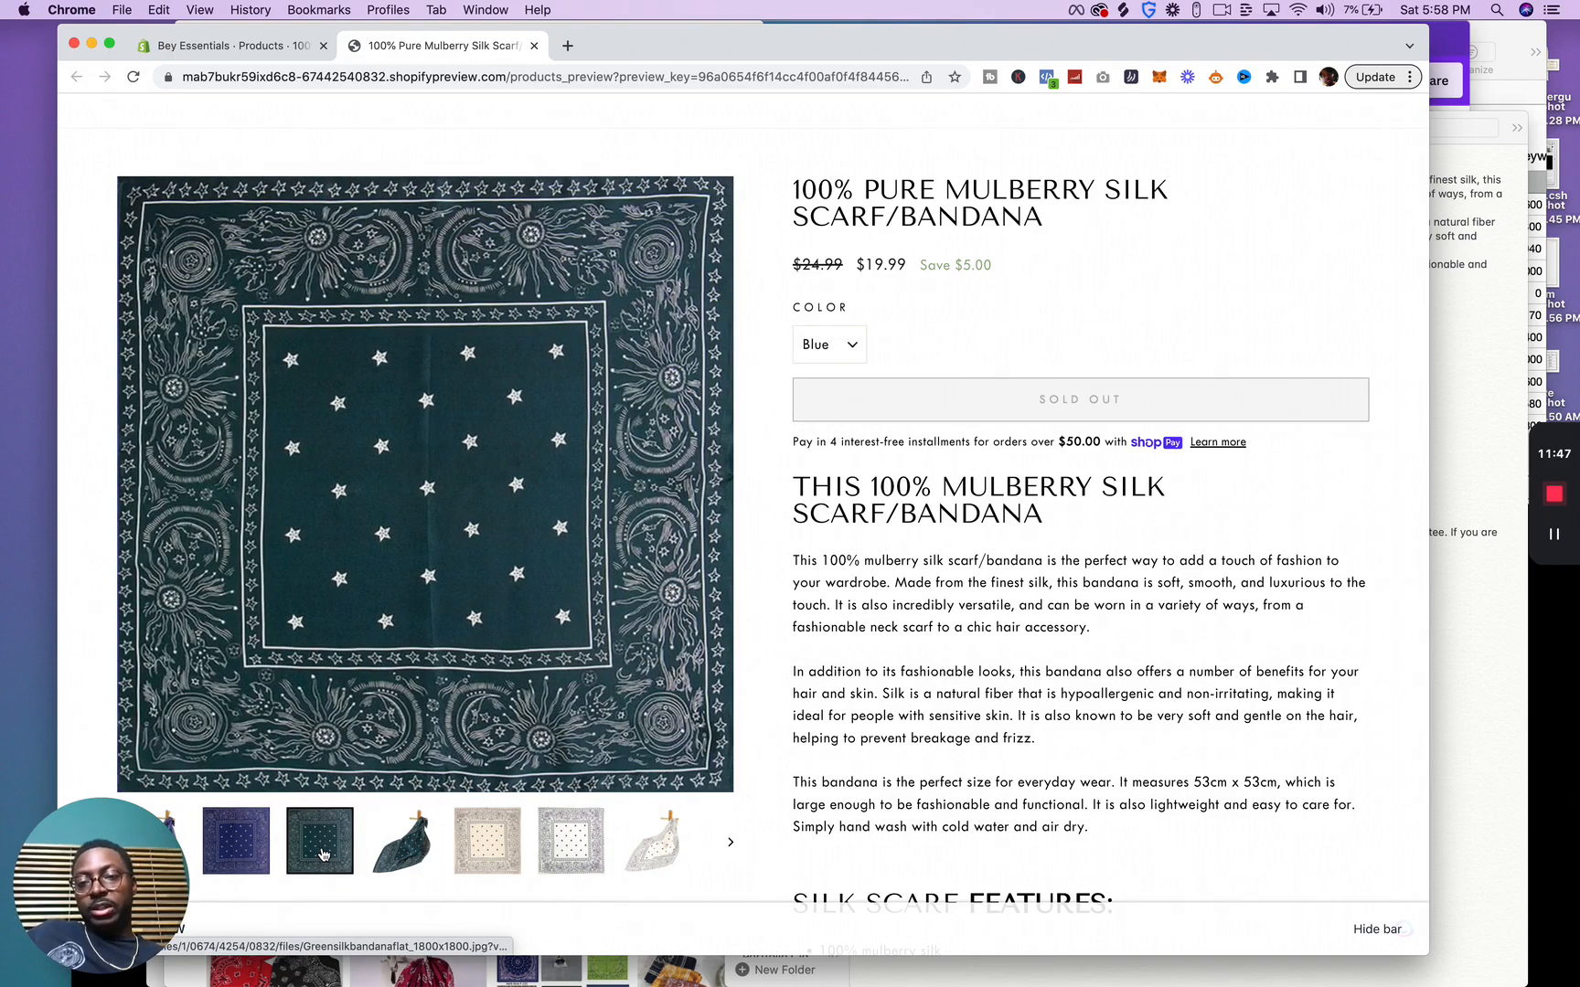
left_click(408, 859)
left_click(486, 855)
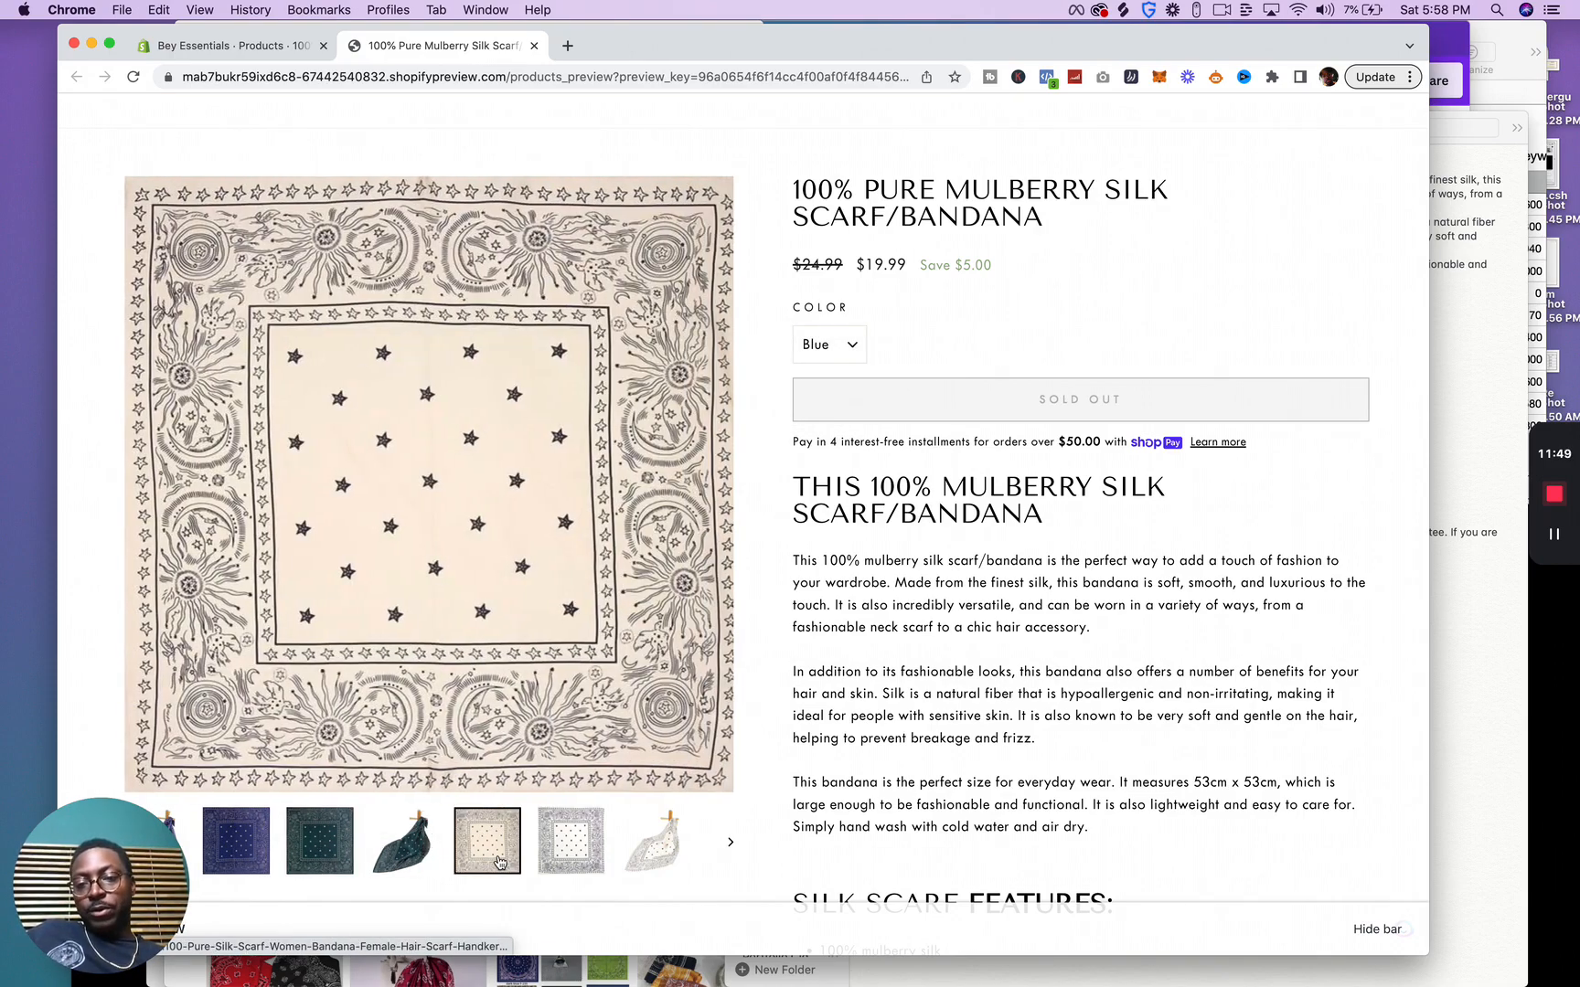
left_click(581, 859)
left_click(657, 855)
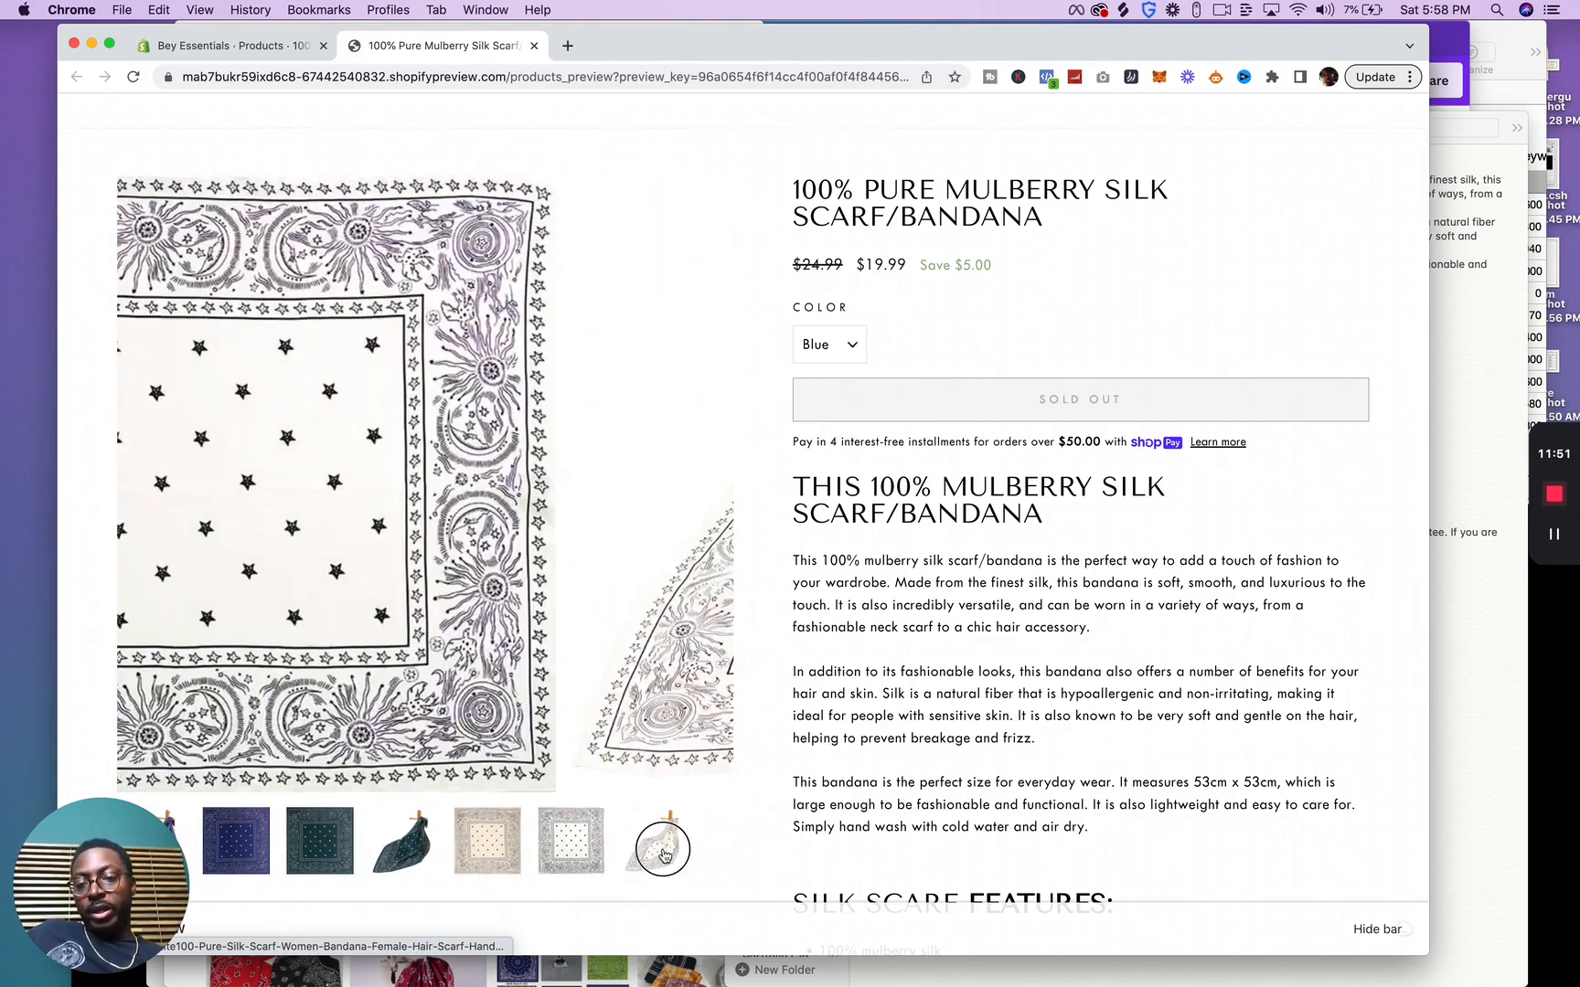
scroll(659, 853, "down", 3)
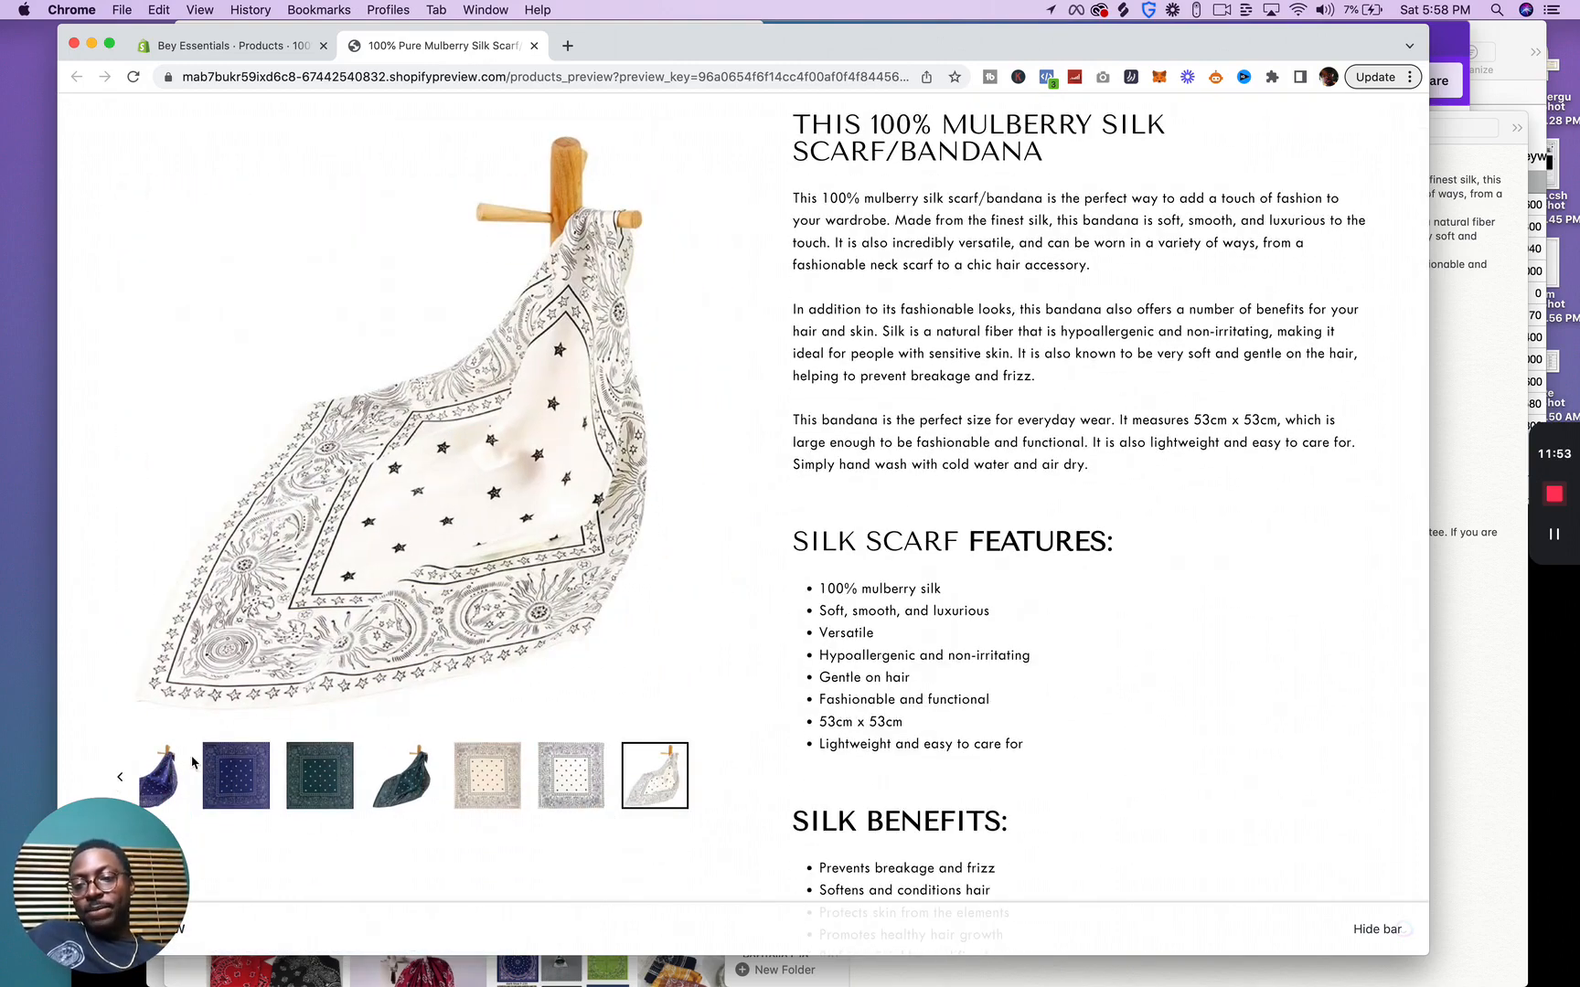
left_click(176, 766)
Look through the lower part of the product preview and check its Facebook share page, closing it without posting.
scroll(944, 665, "down", 5)
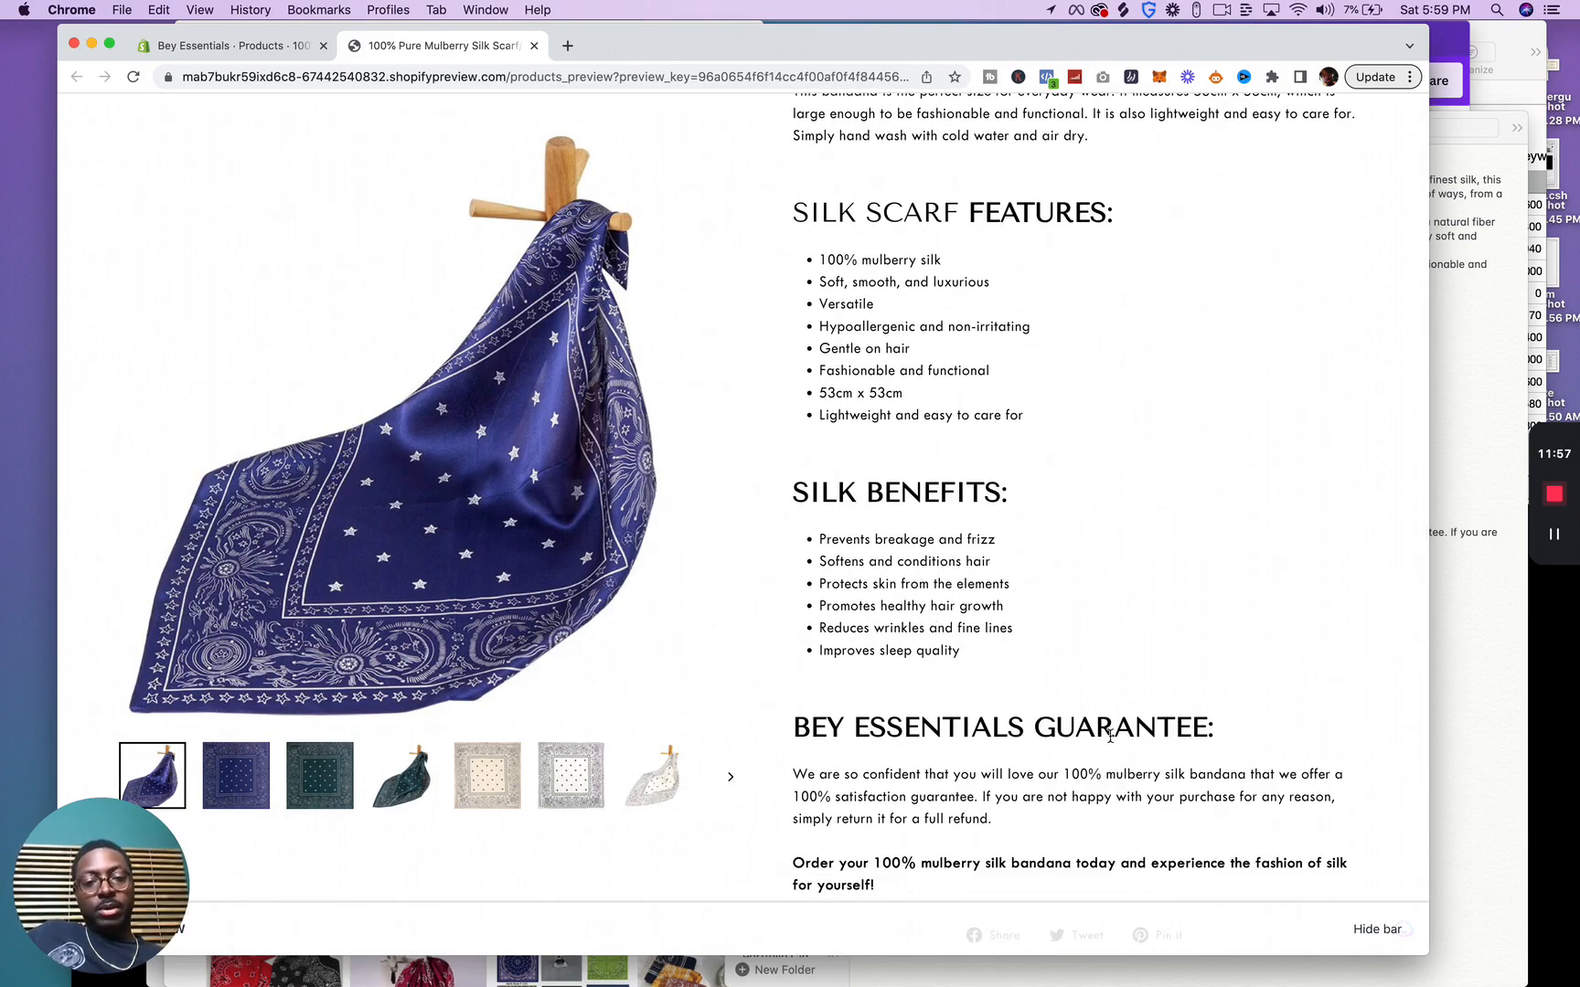
scroll(1111, 739, "down", 3)
scroll(1111, 743, "down", 2)
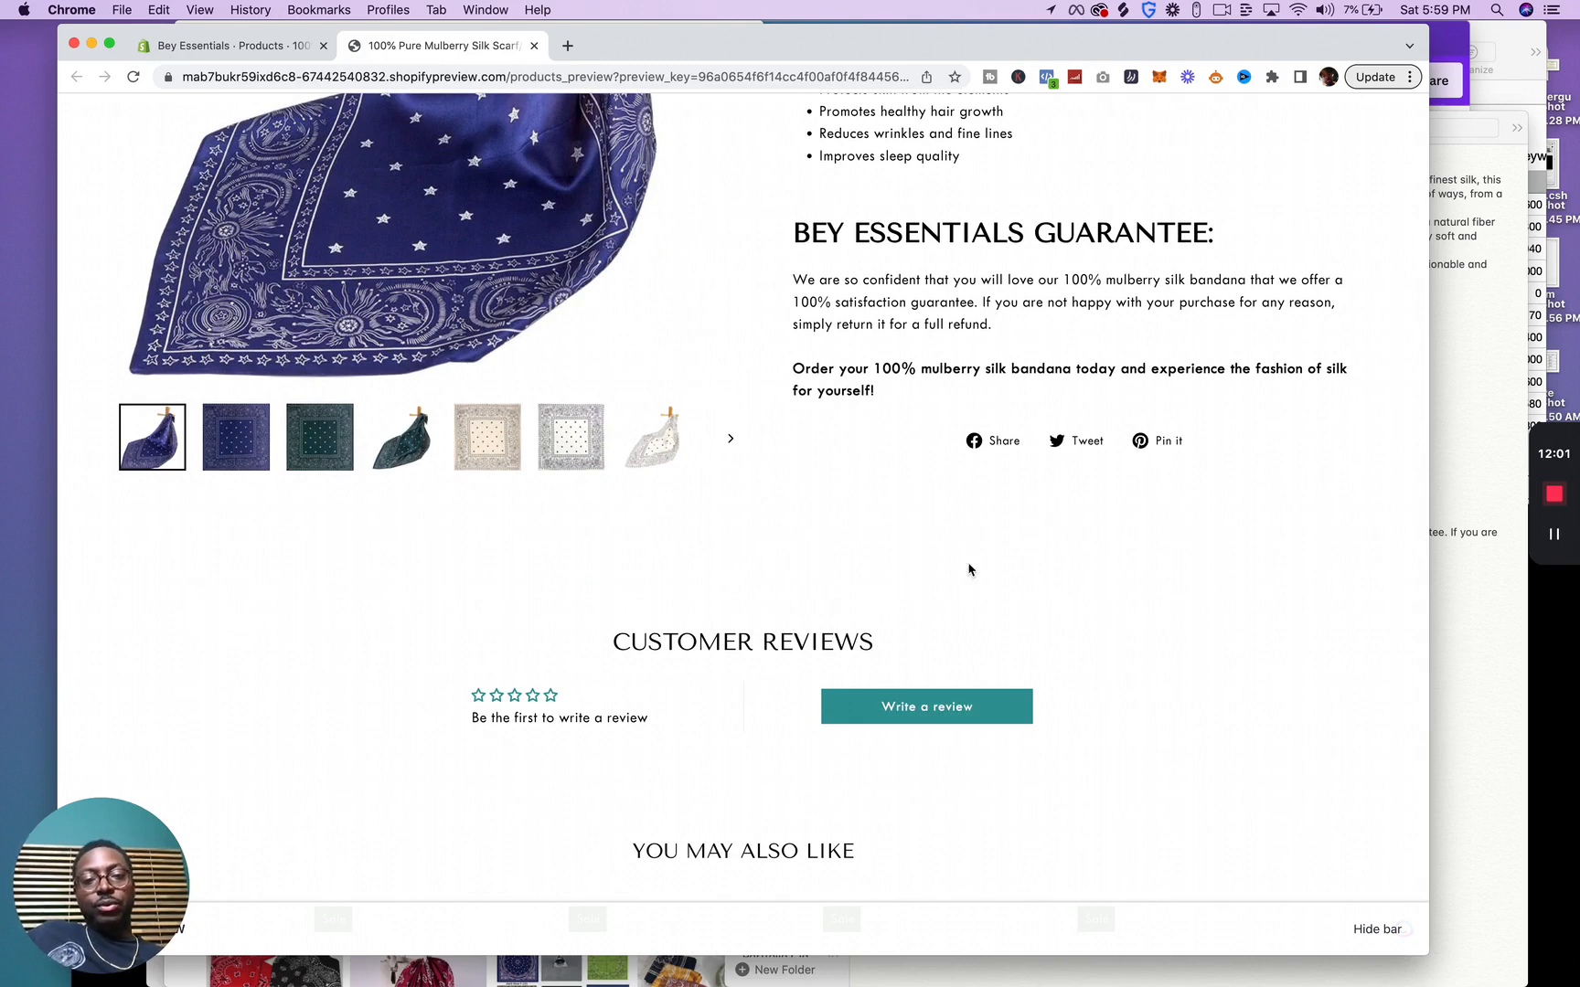
scroll(970, 567, "up", 2)
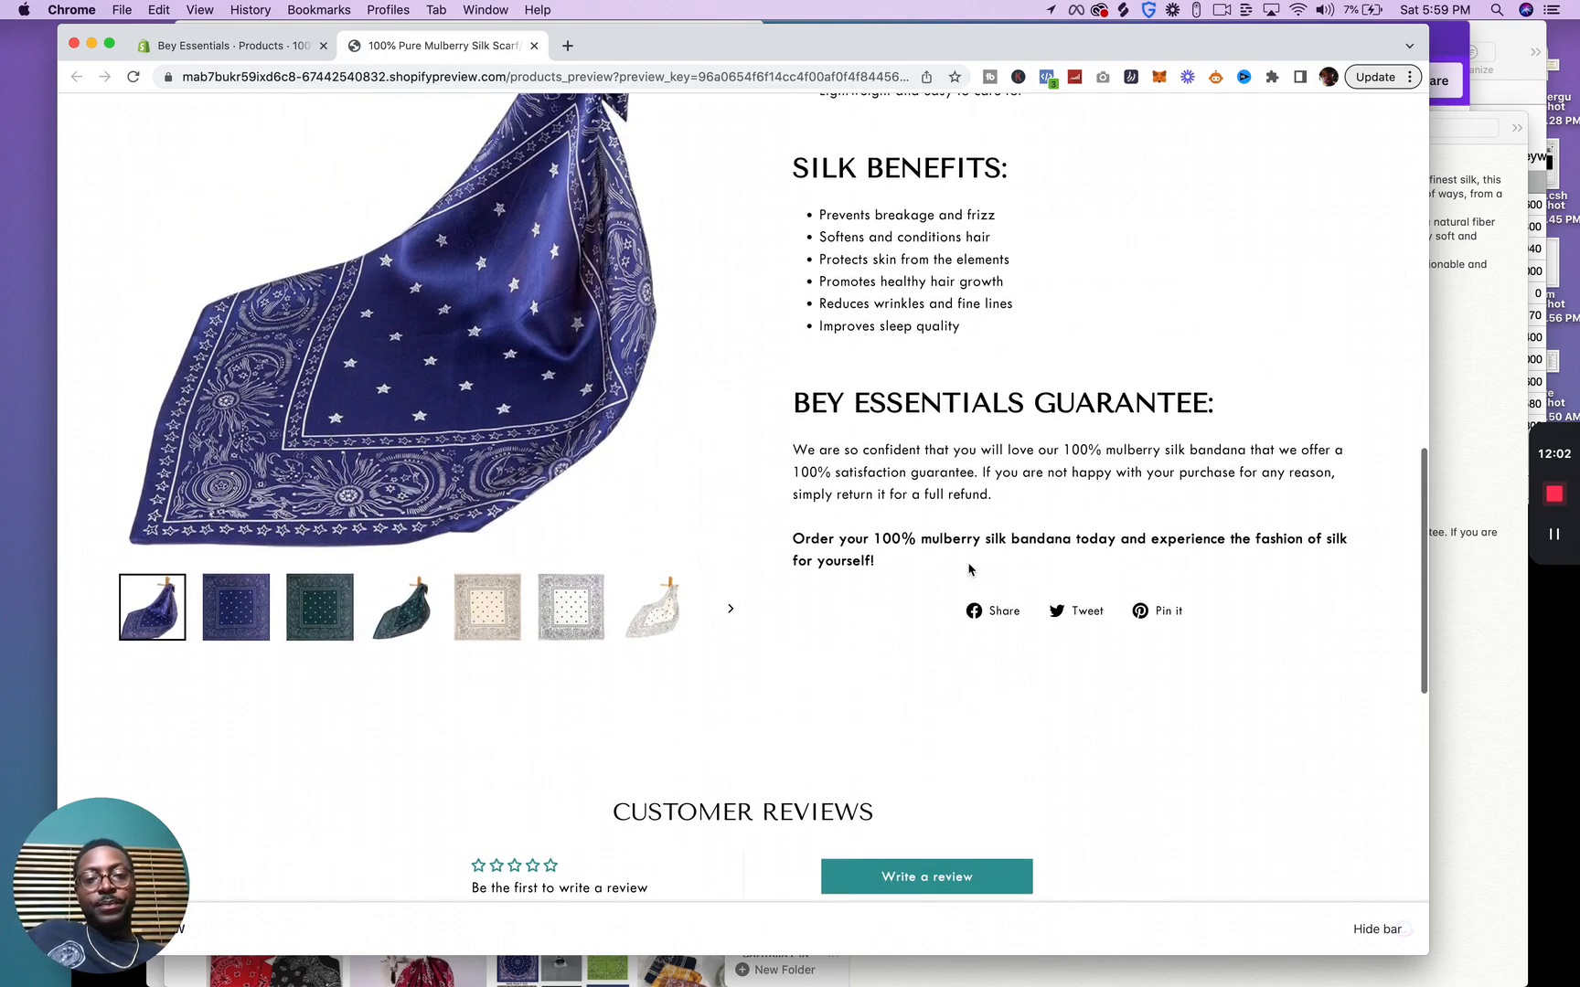
left_click(991, 613)
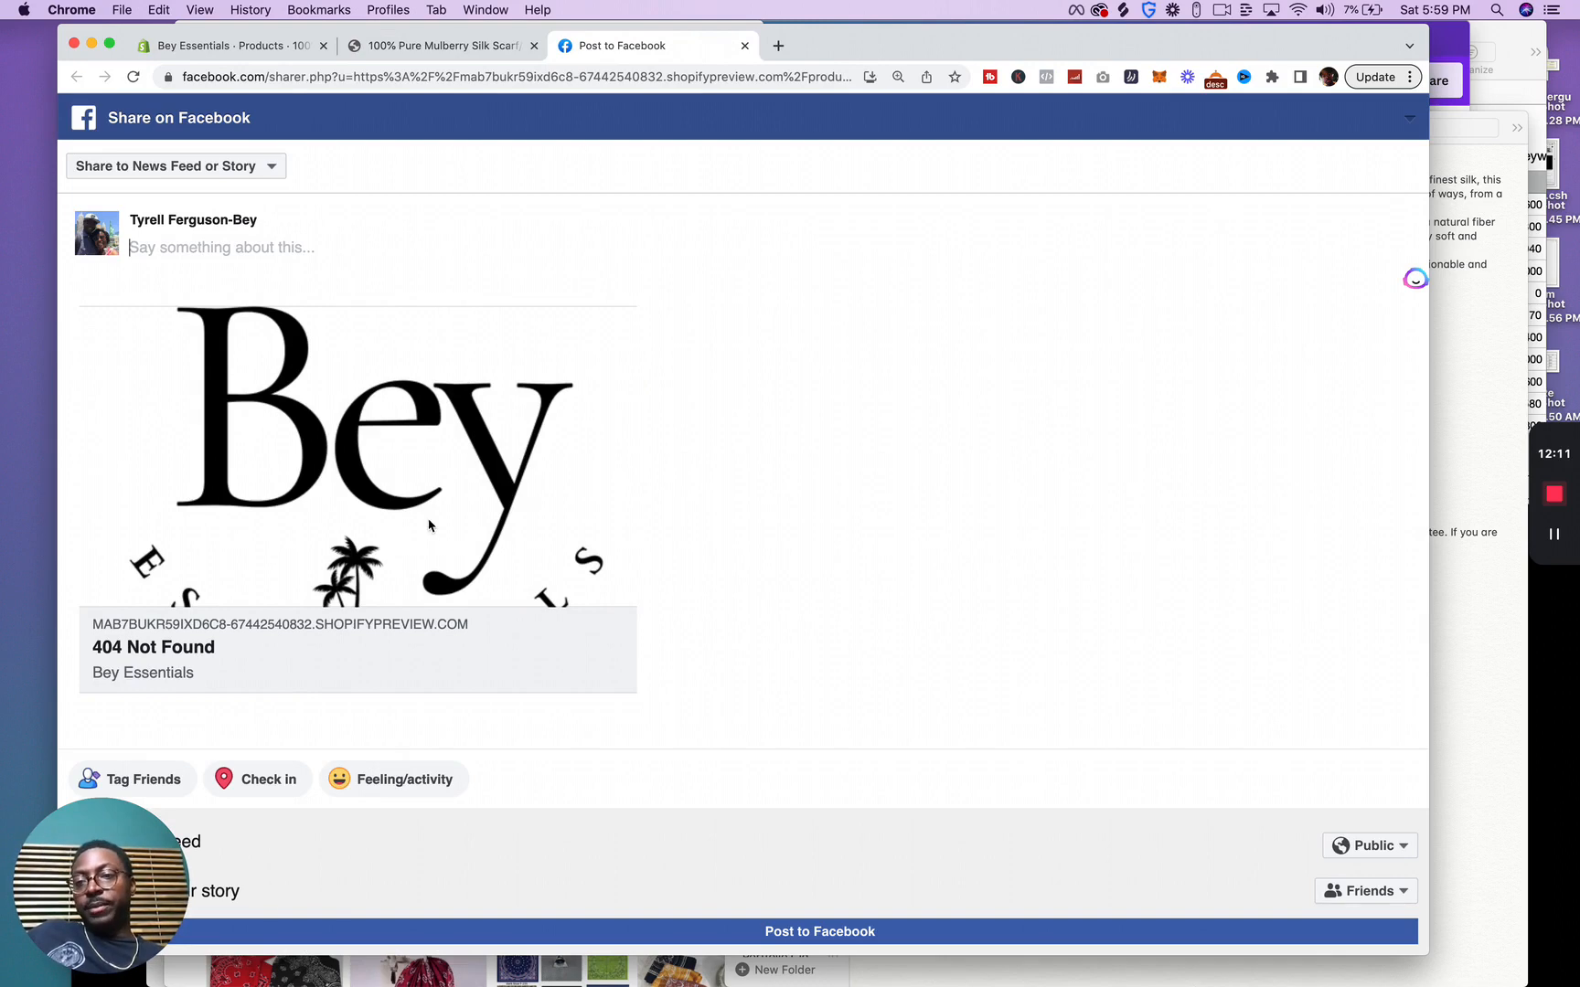
left_click(745, 46)
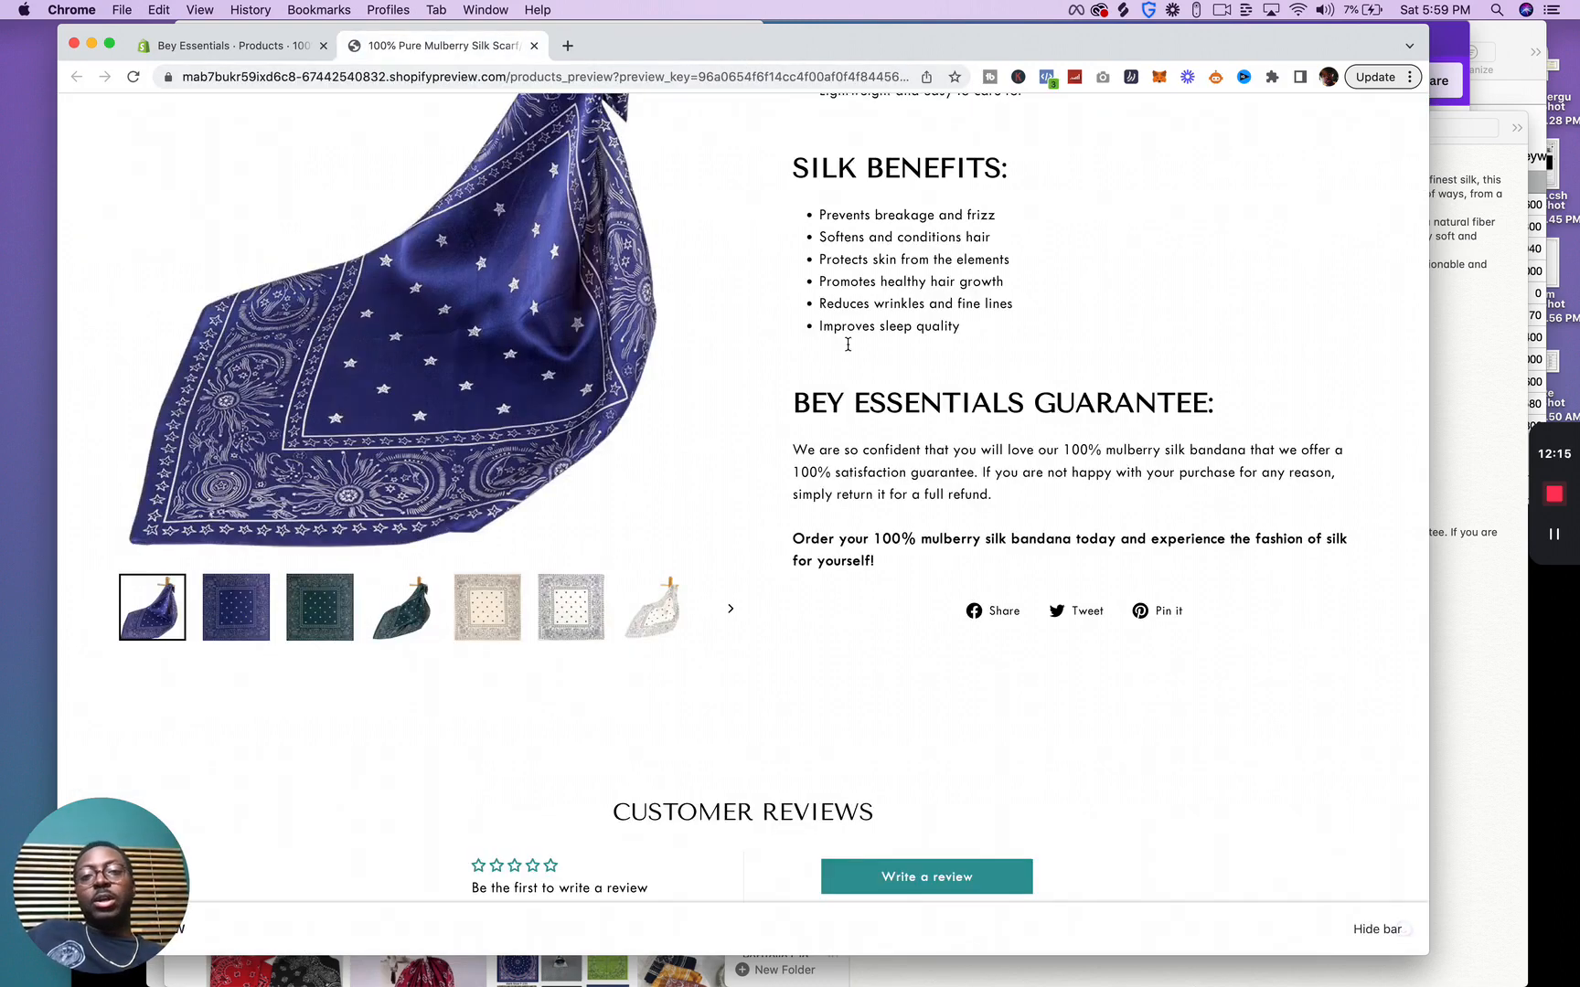
Review the previewed product page's price, color selector and description, including the formatting of the Silk Scarf Features heading.
scroll(849, 349, "up", 10)
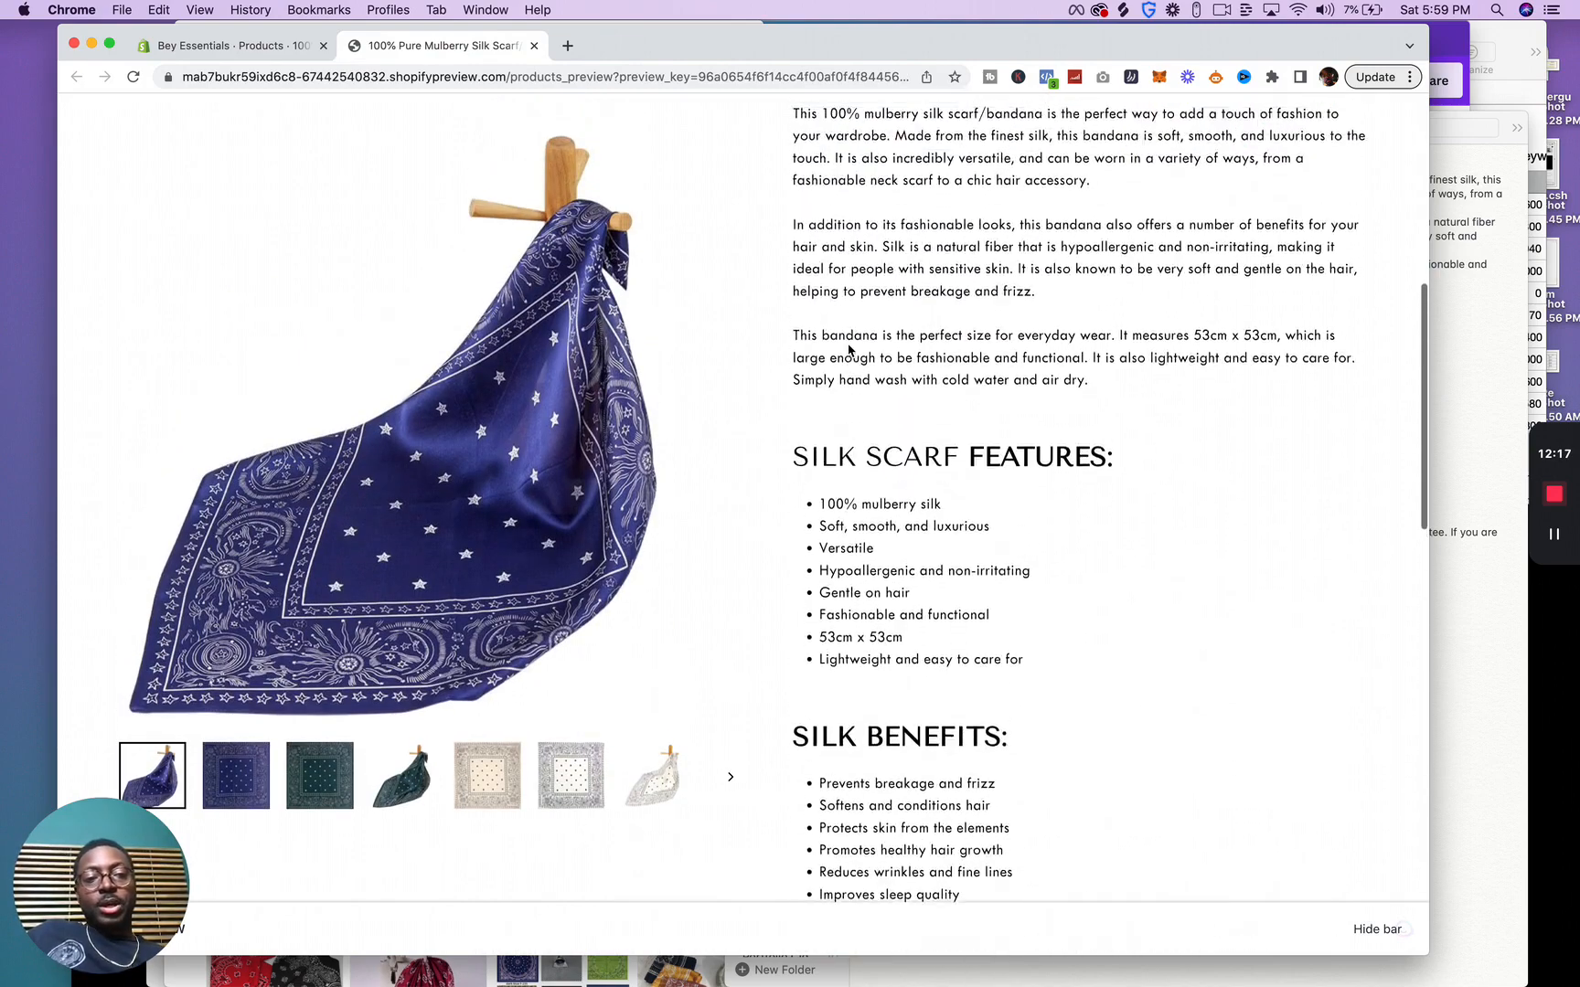
scroll(848, 349, "up", 3)
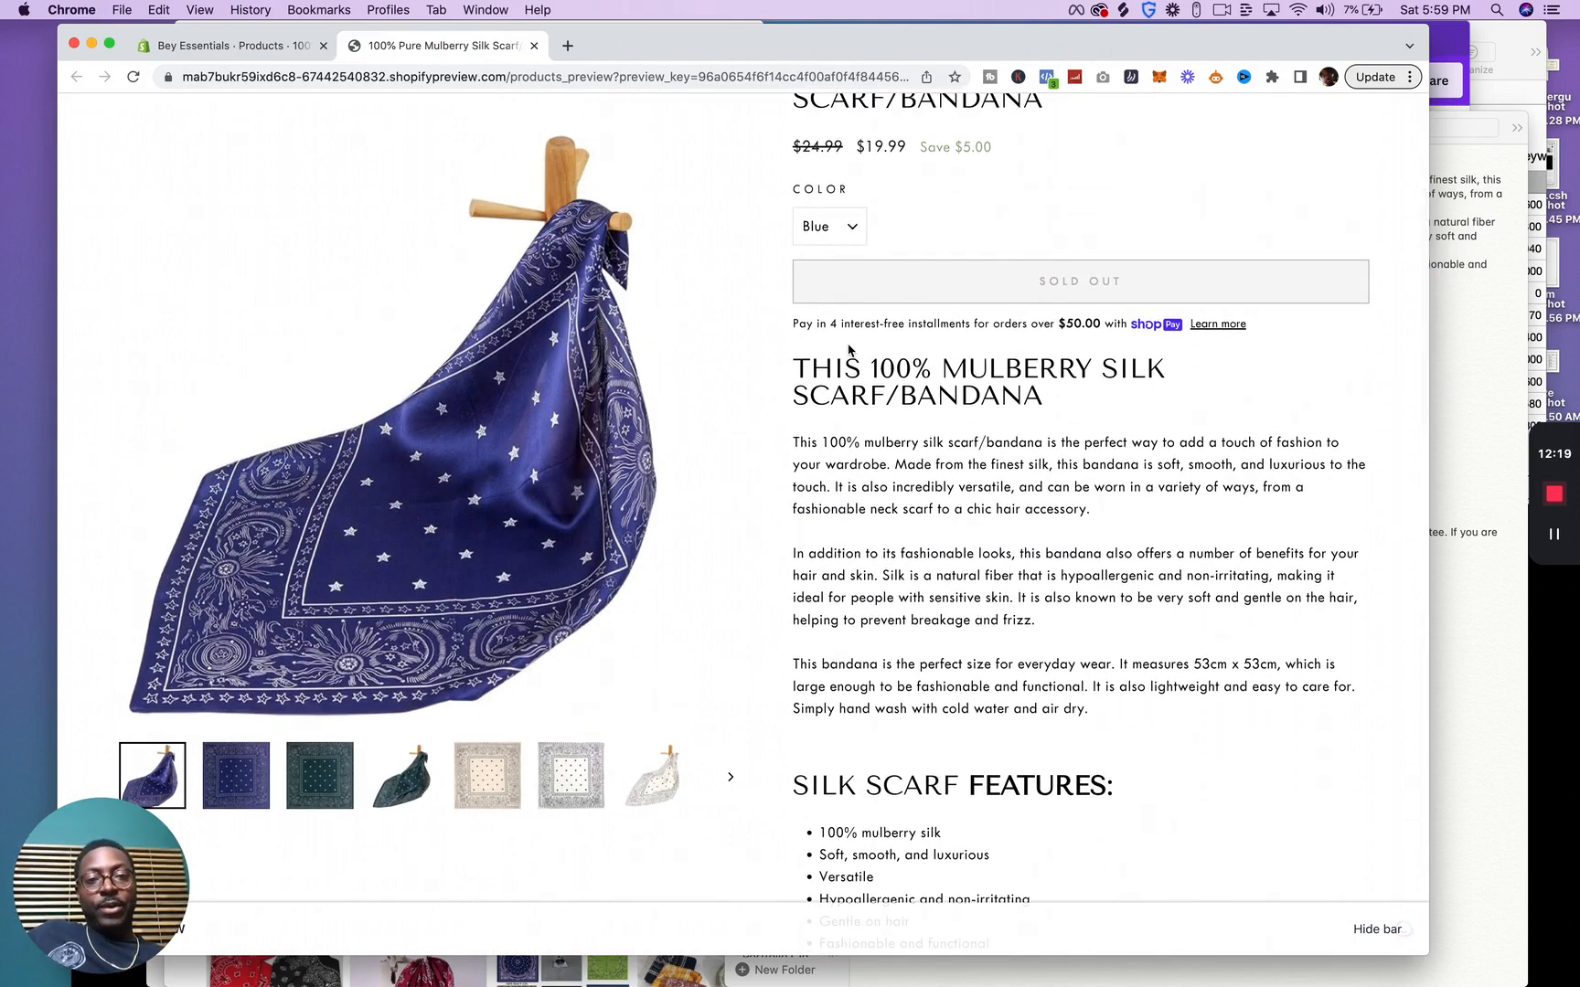
scroll(848, 349, "up", 2)
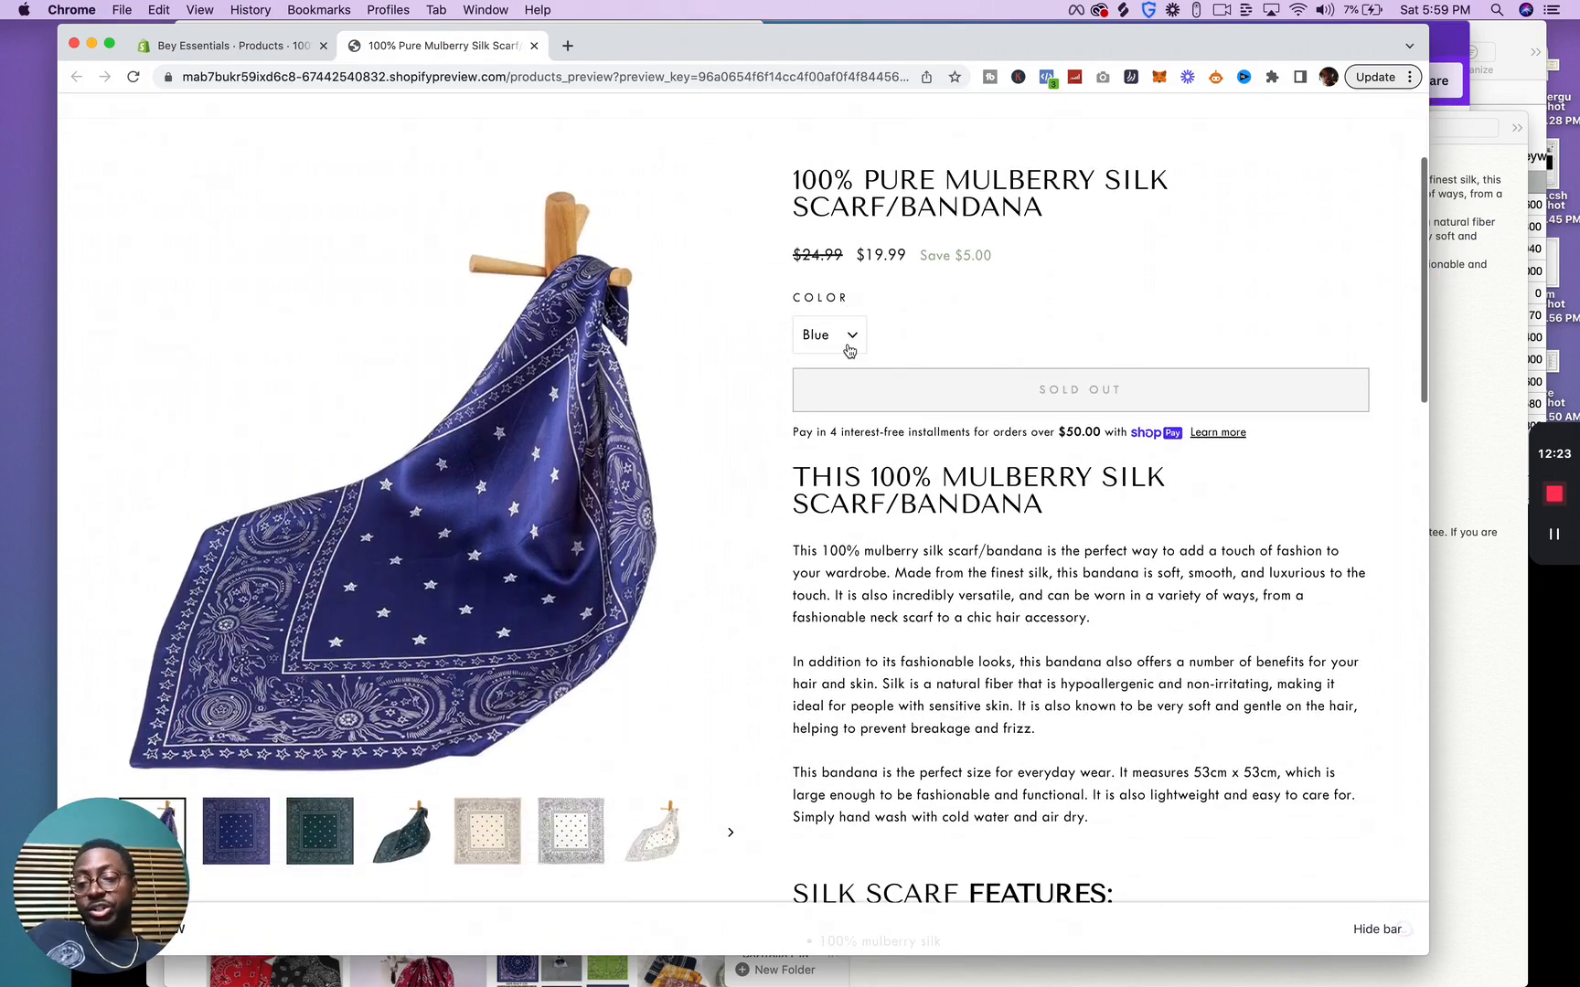
scroll(848, 349, "down", 1)
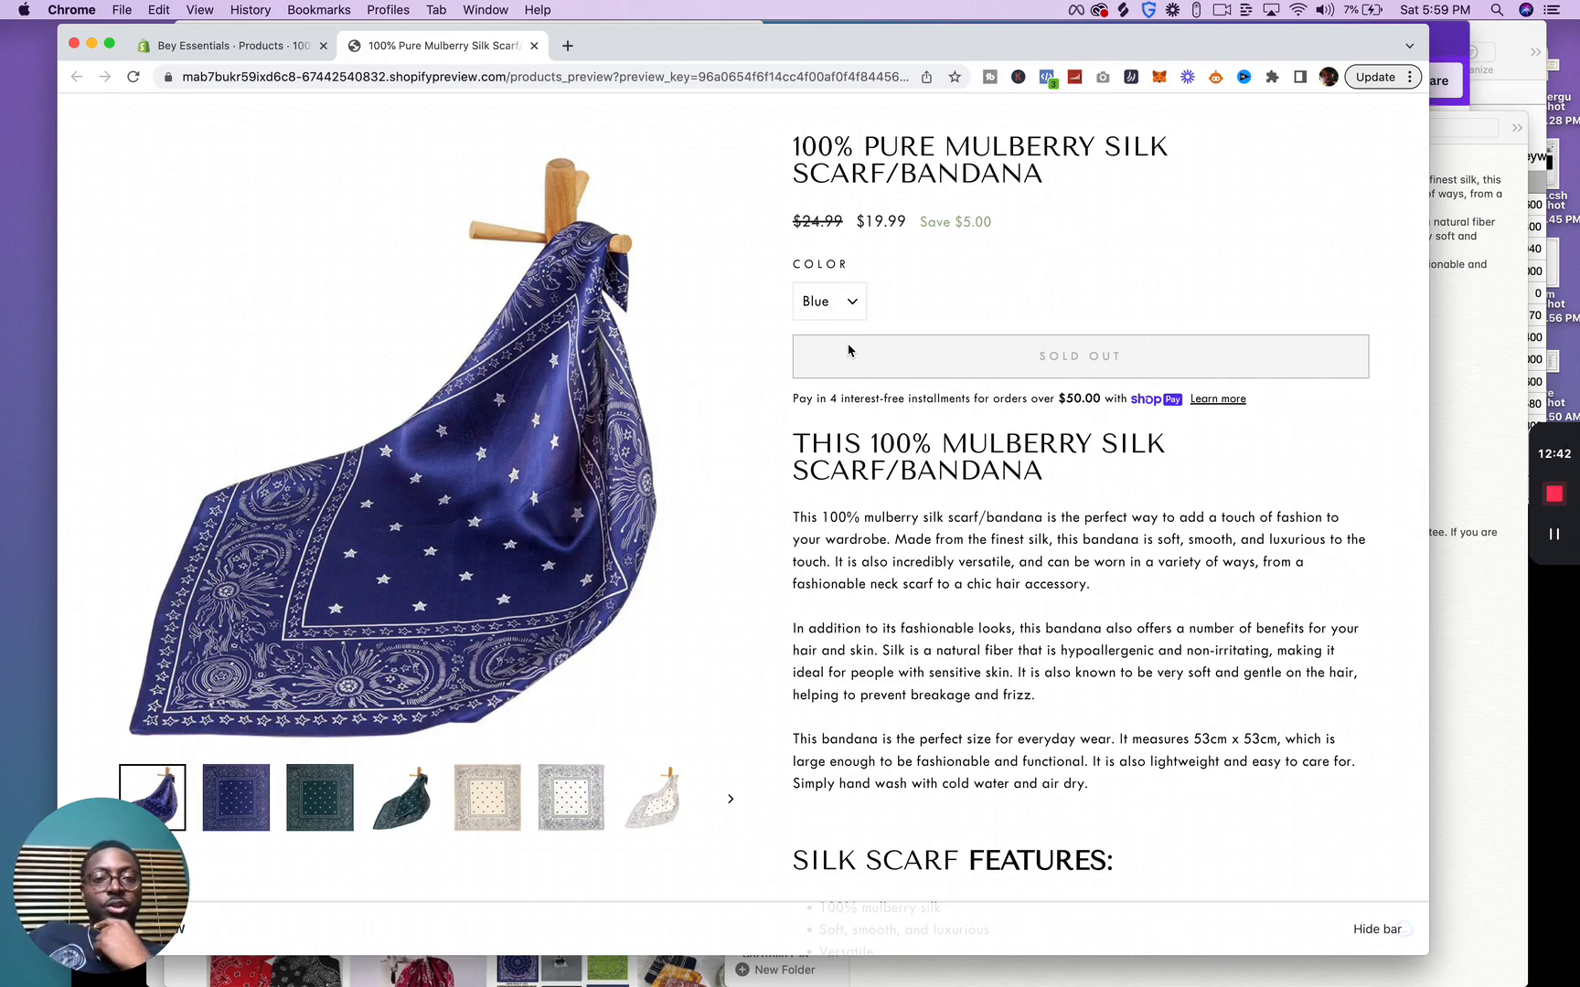
scroll(963, 607, "down", 3)
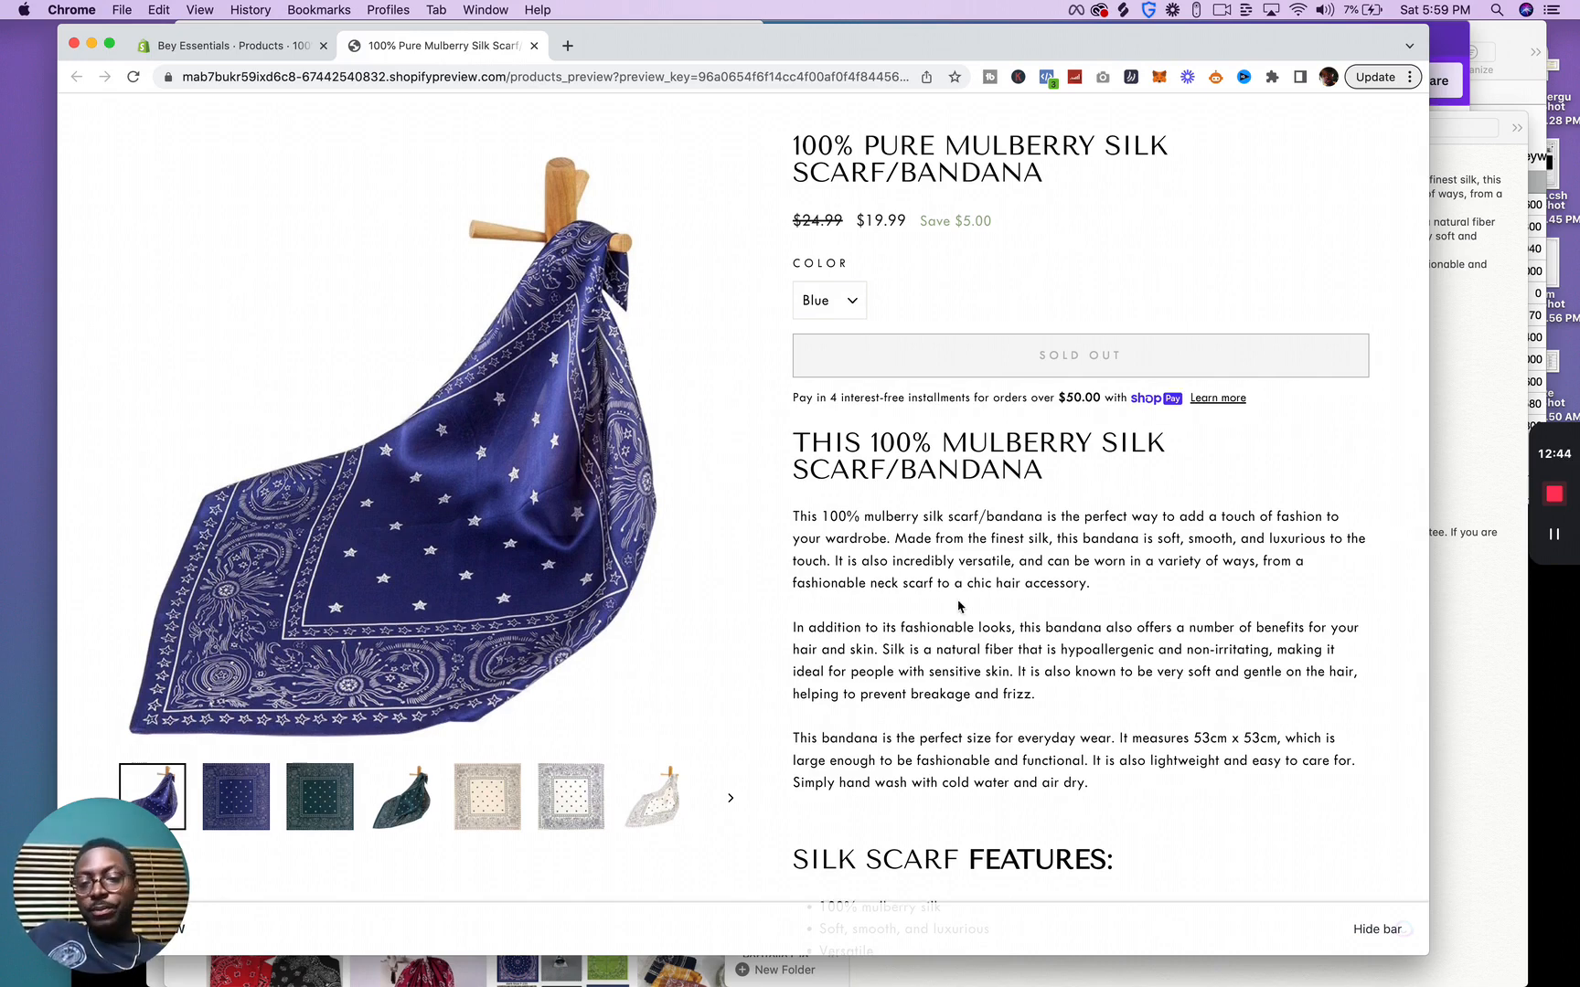
left_click_drag(970, 731, 1114, 731)
scroll(965, 729, "down", 6)
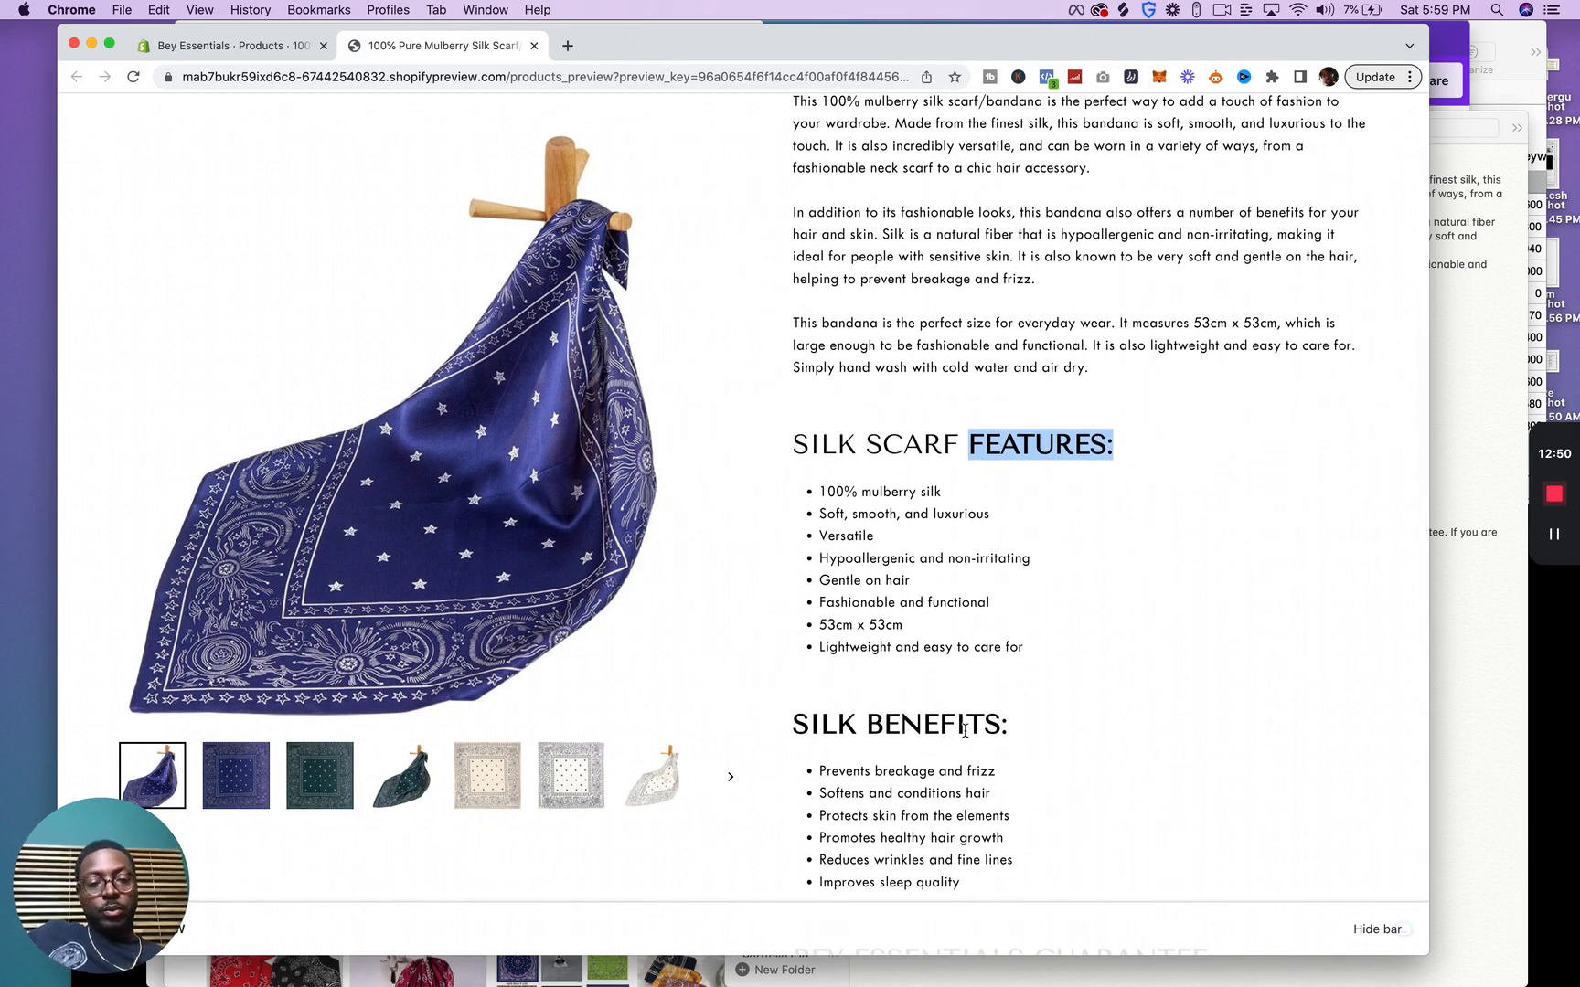
scroll(964, 730, "down", 6)
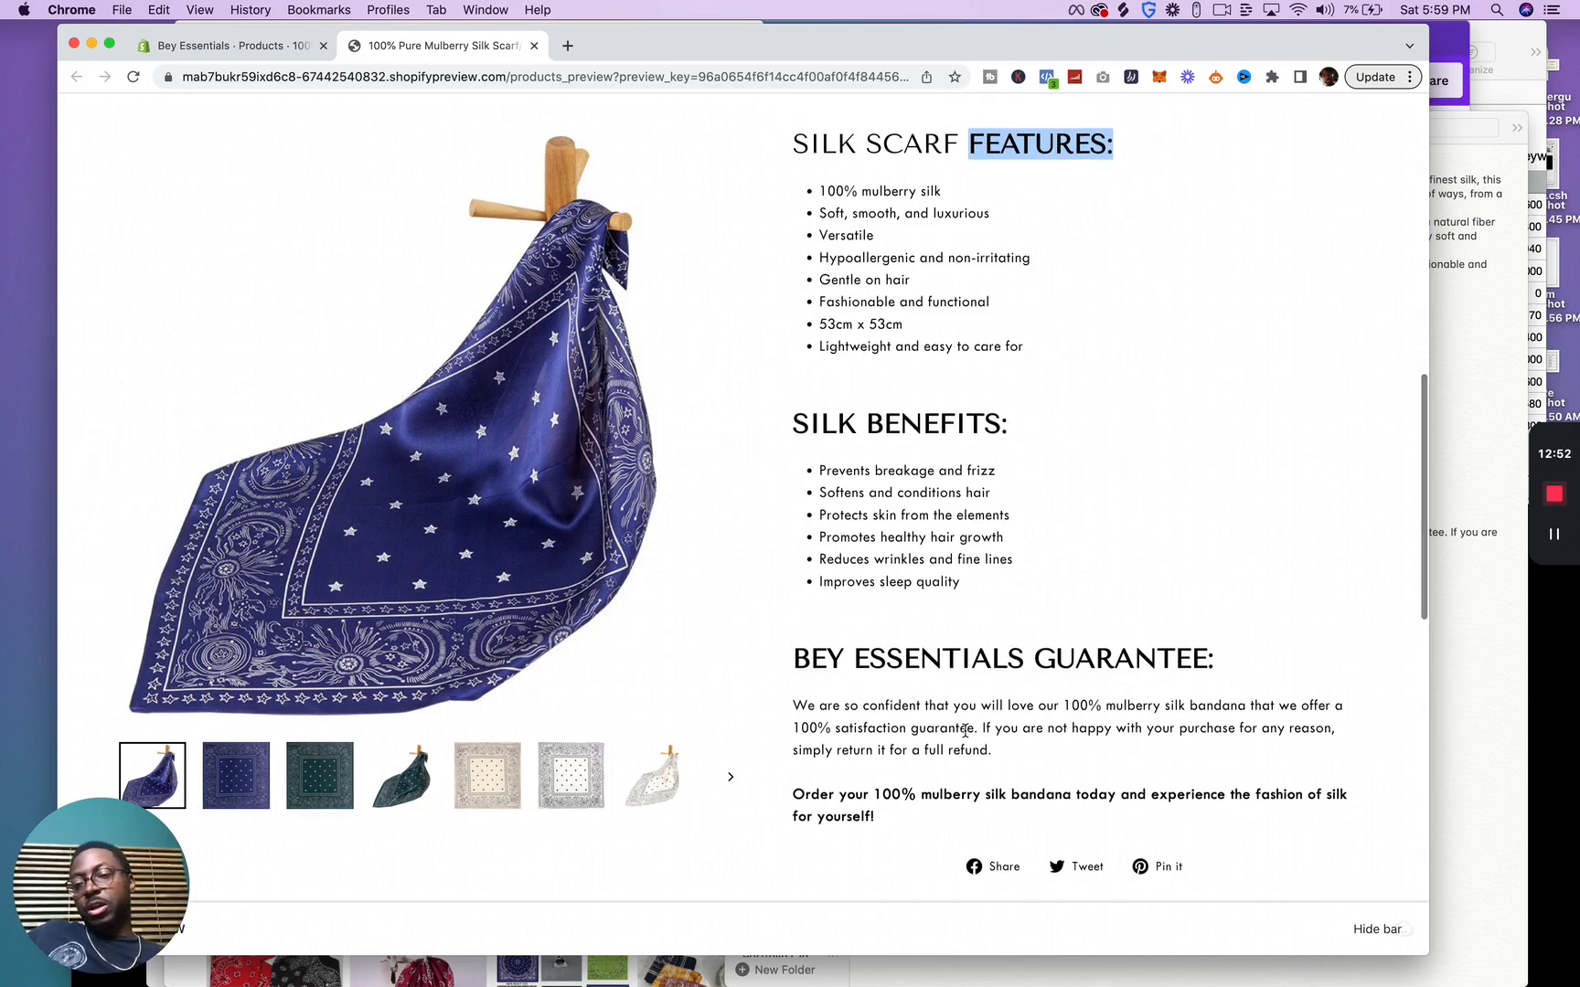
scroll(965, 731, "up", 1)
scroll(964, 732, "up", 18)
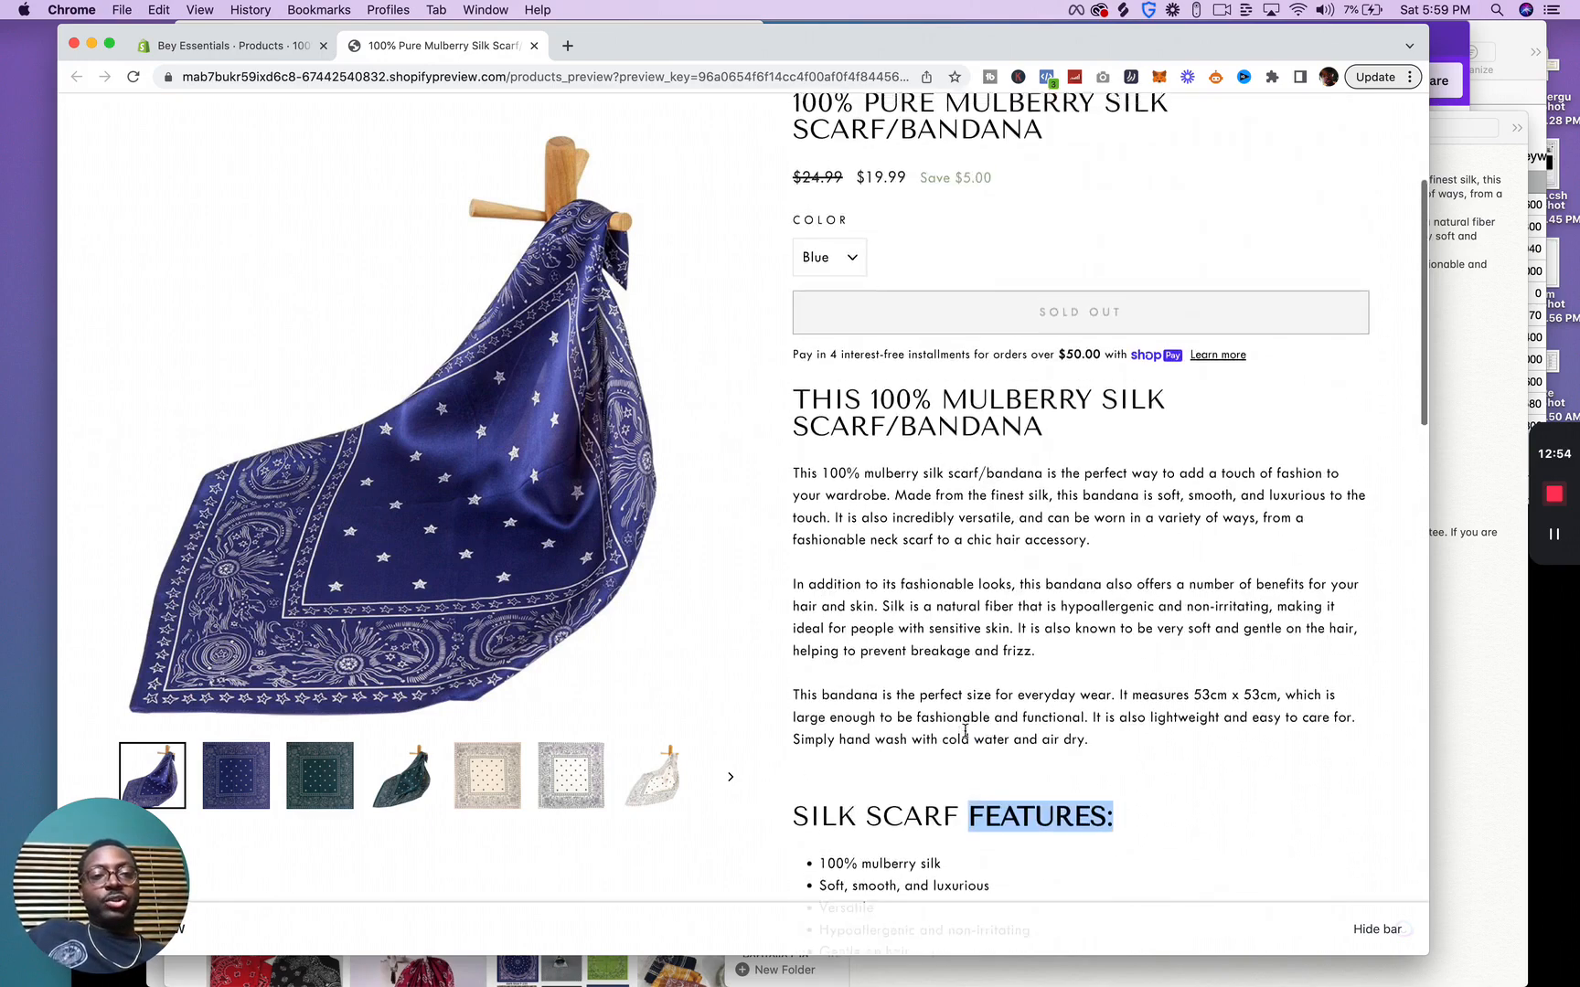
scroll(966, 734, "up", 1)
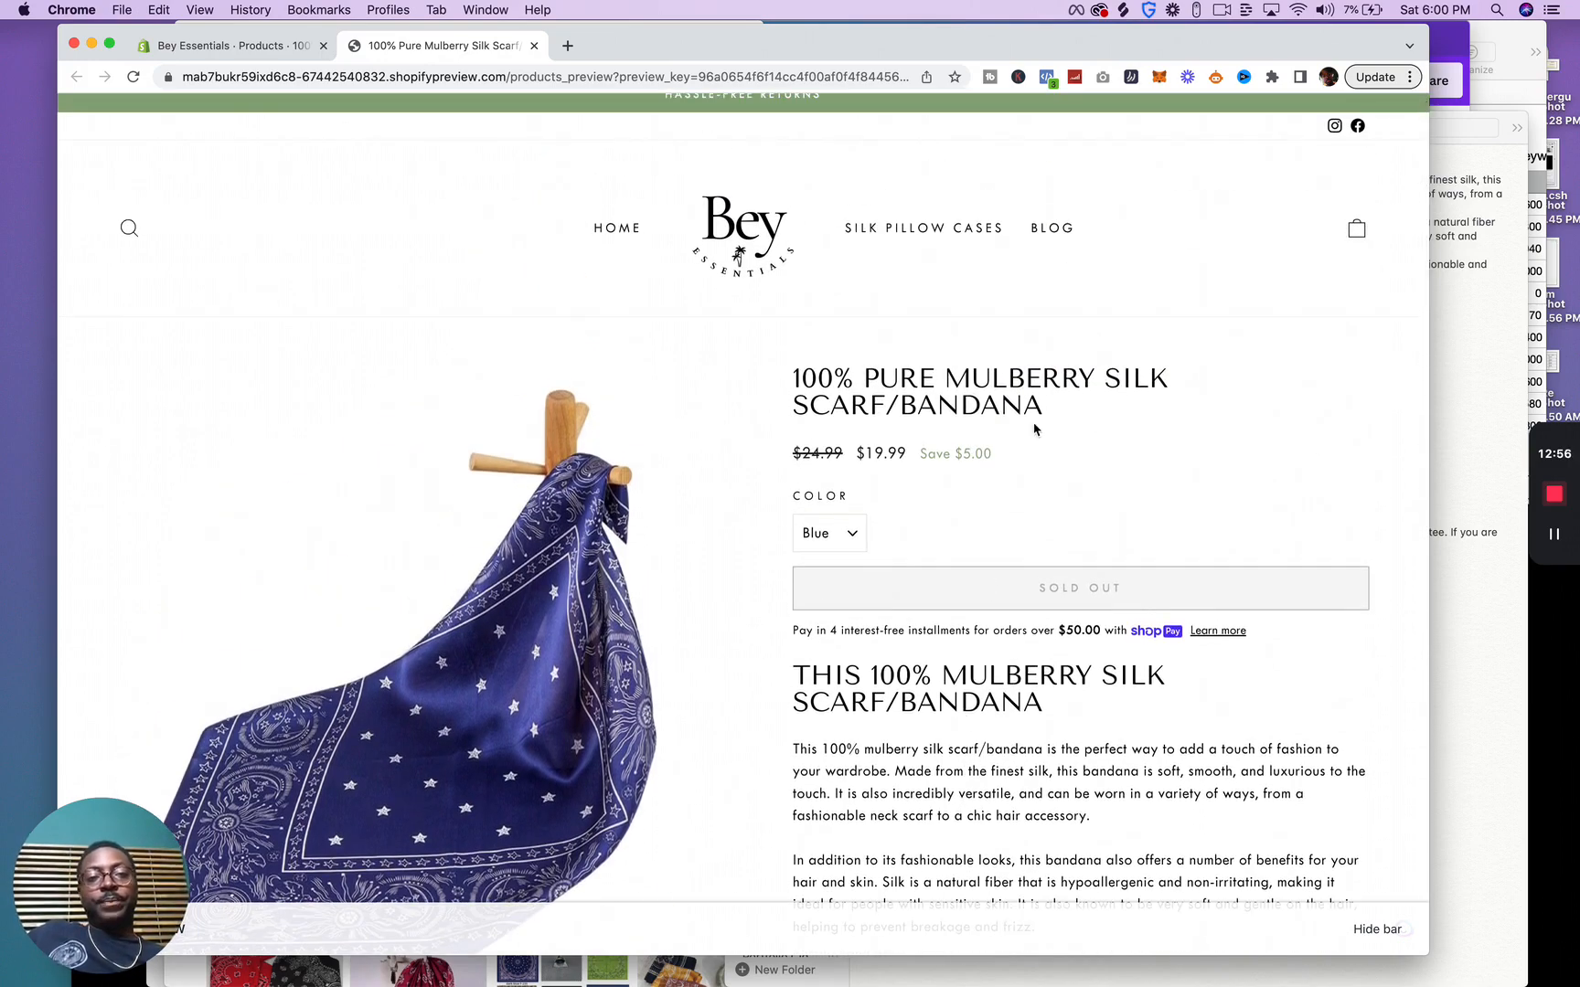